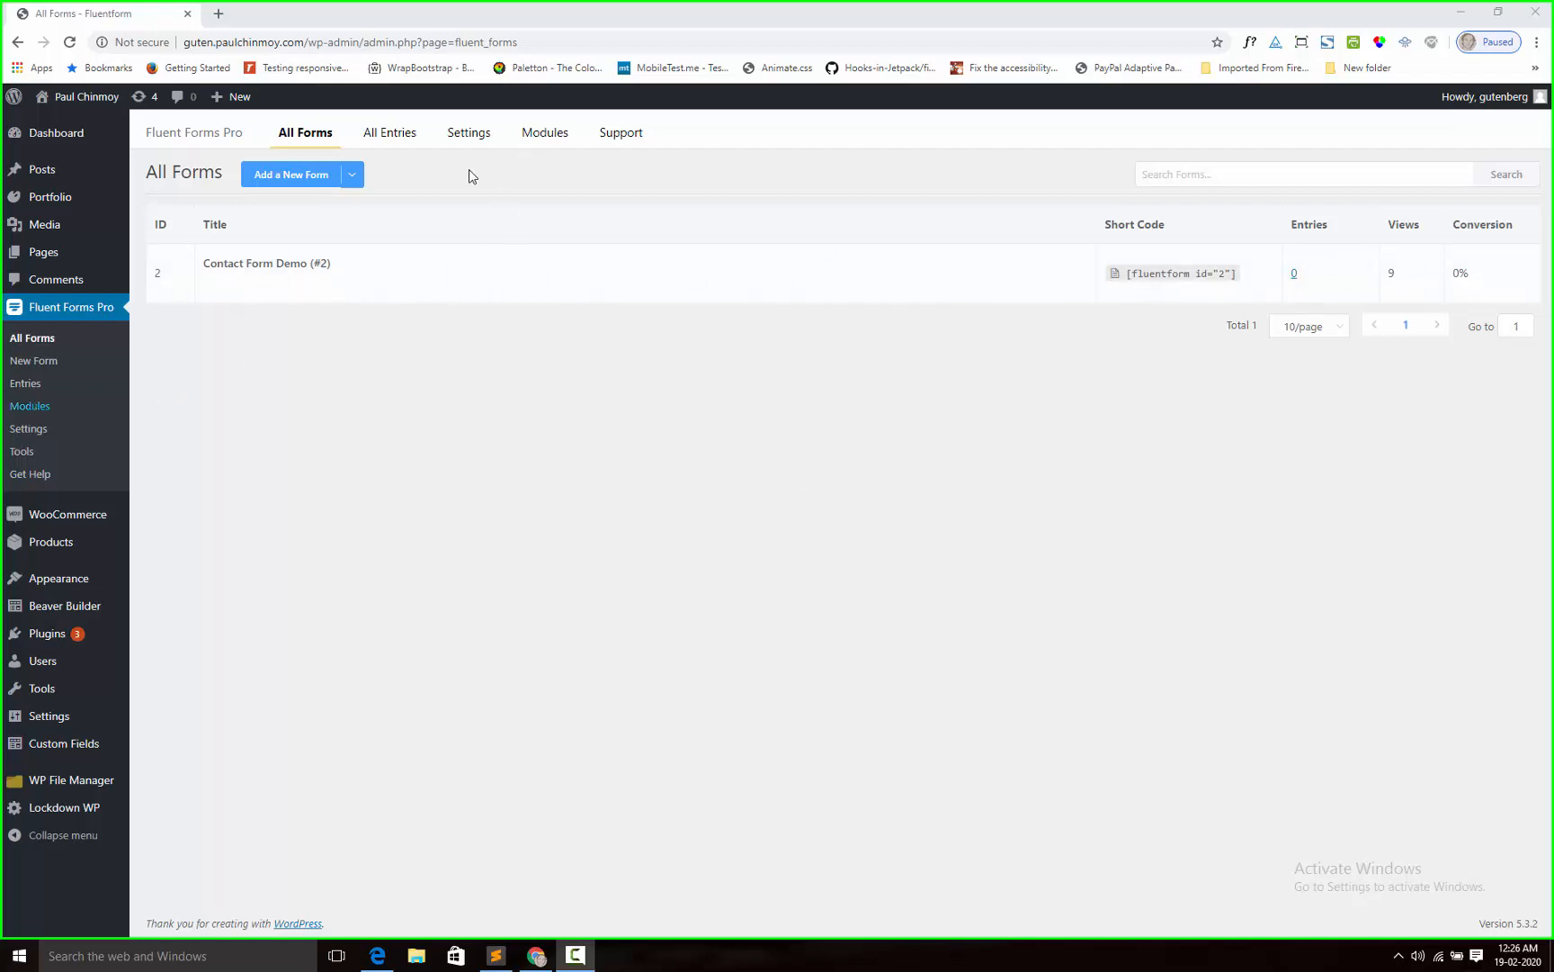
# - Enable the User Registration module from the Fluent Forms modules list
pyautogui.click(534, 134)
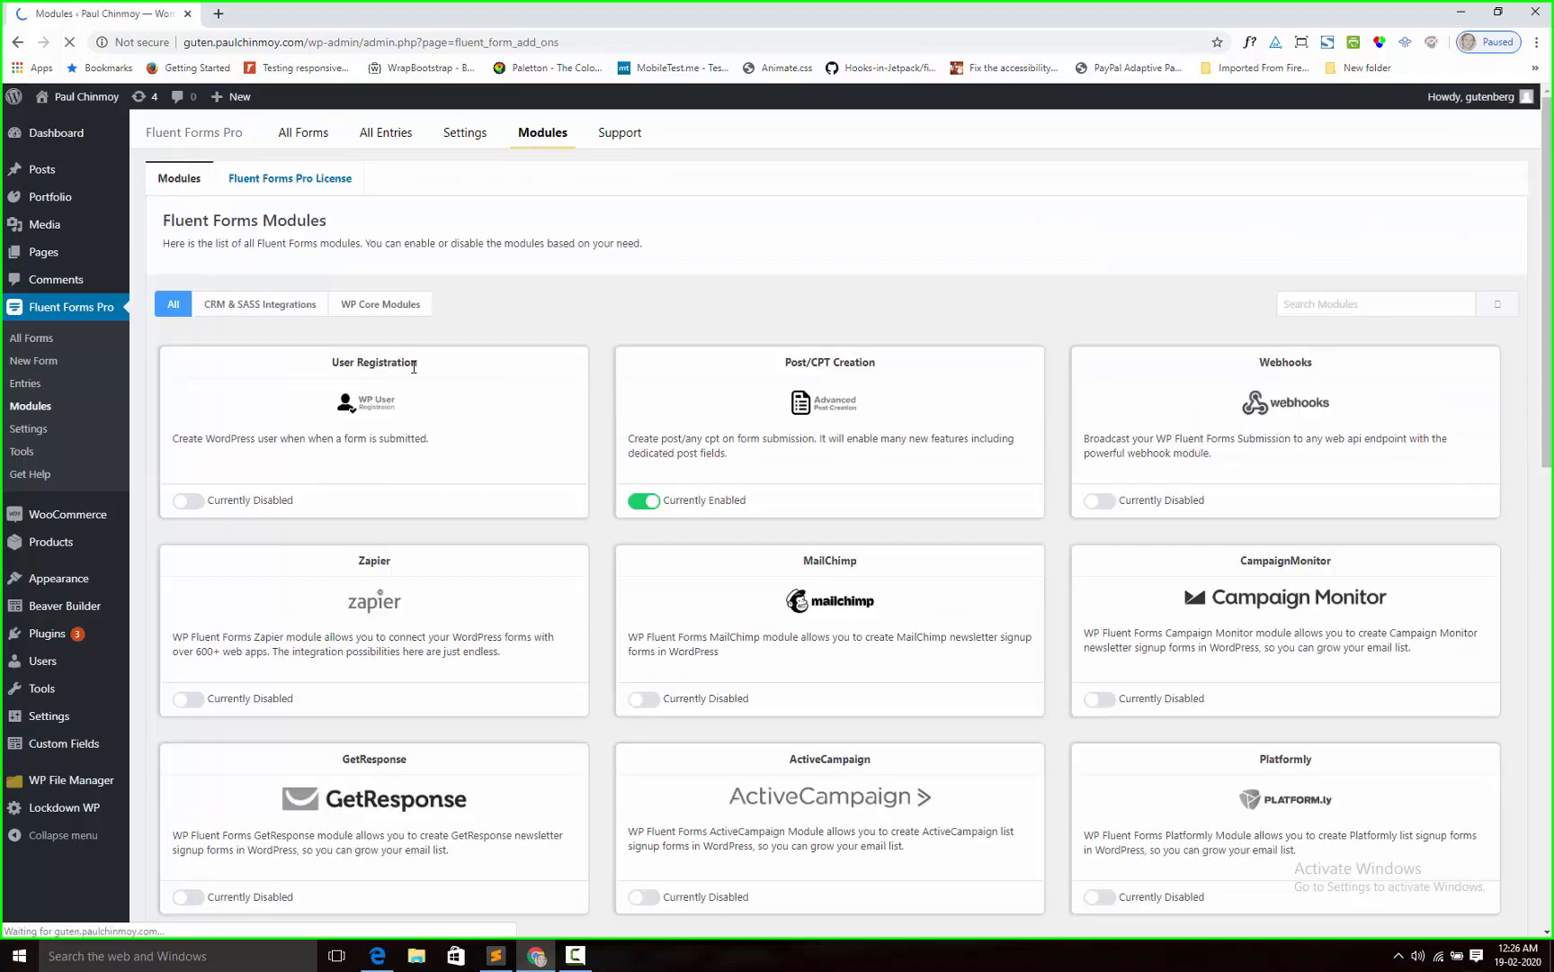
pyautogui.click(190, 501)
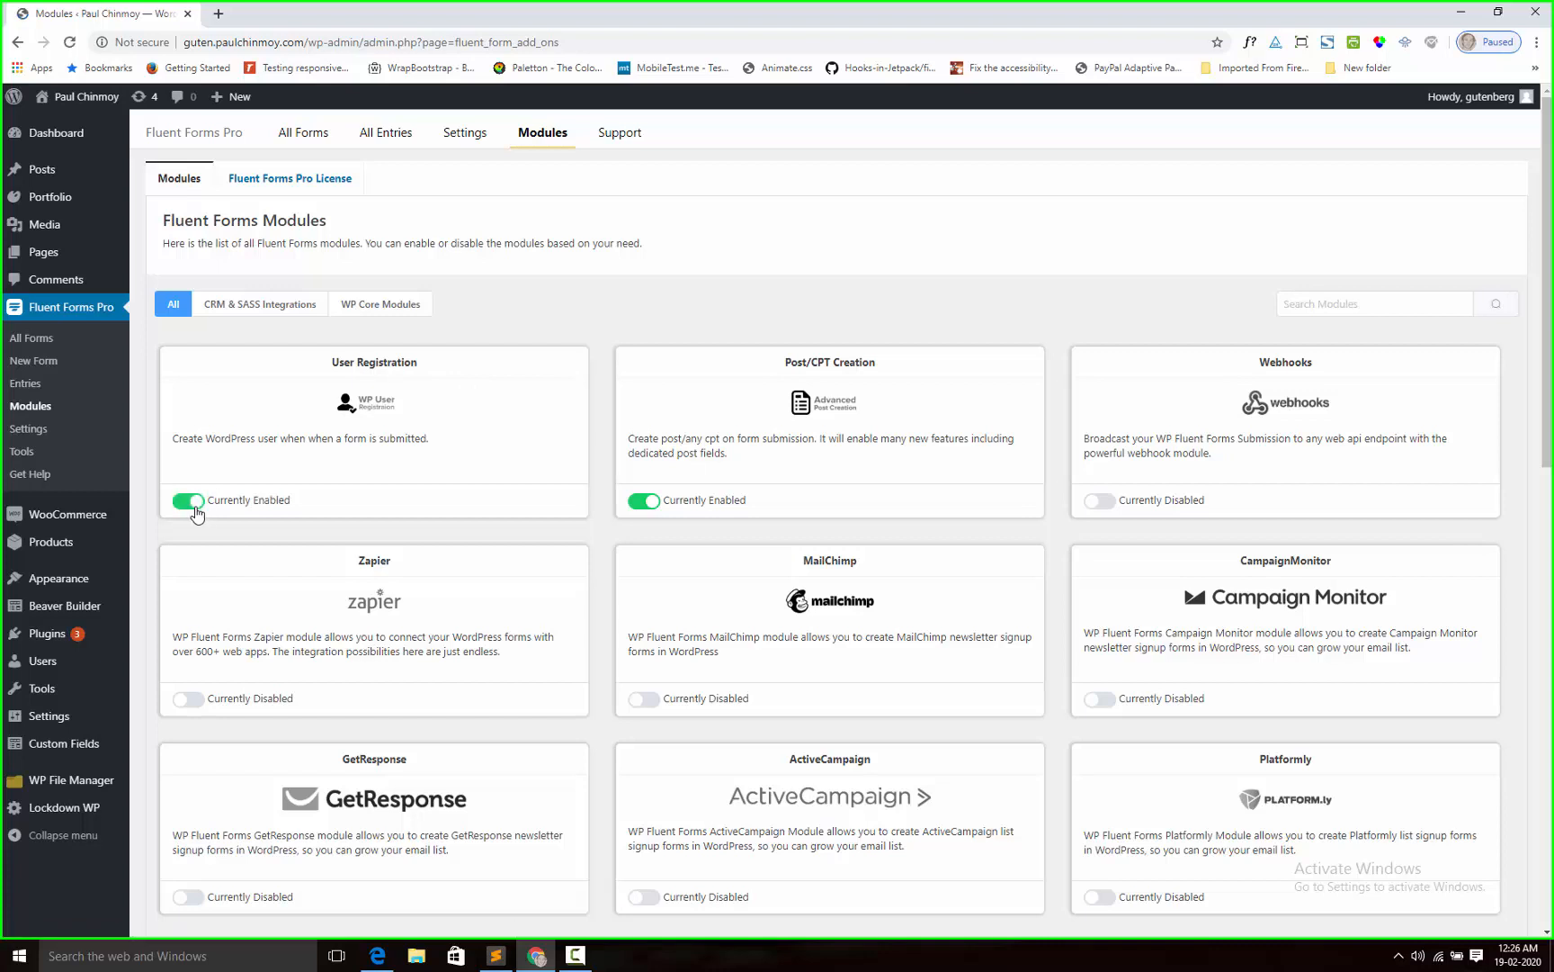
# - Create a blank form and begin renaming its title to 'User Registration Form'
pyautogui.click(34, 360)
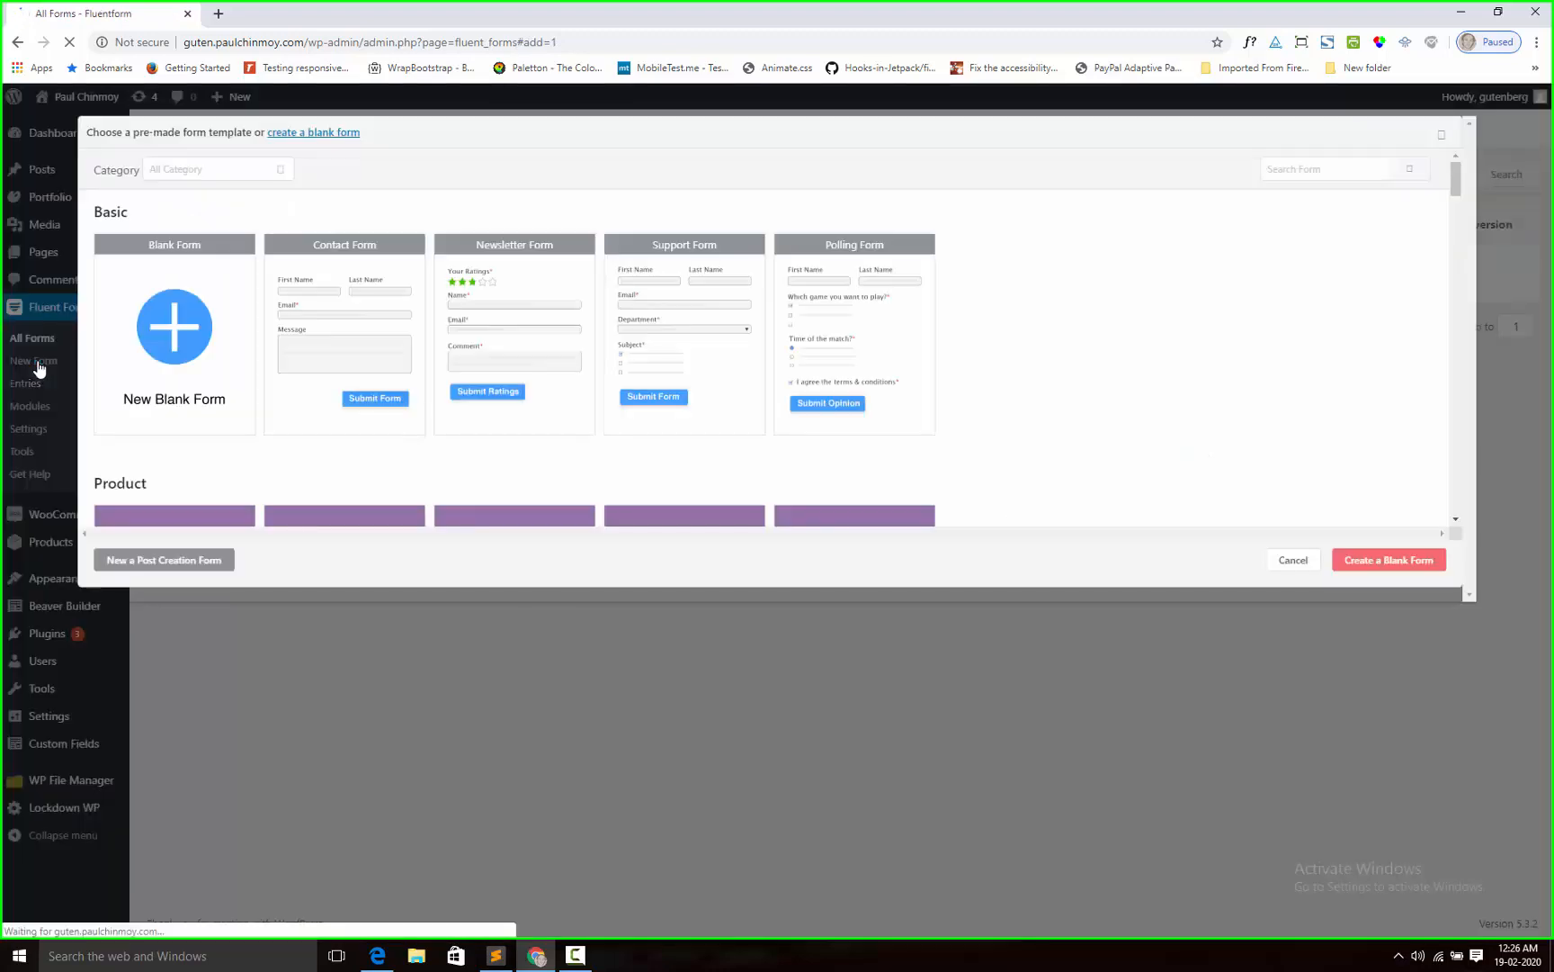
pyautogui.click(159, 347)
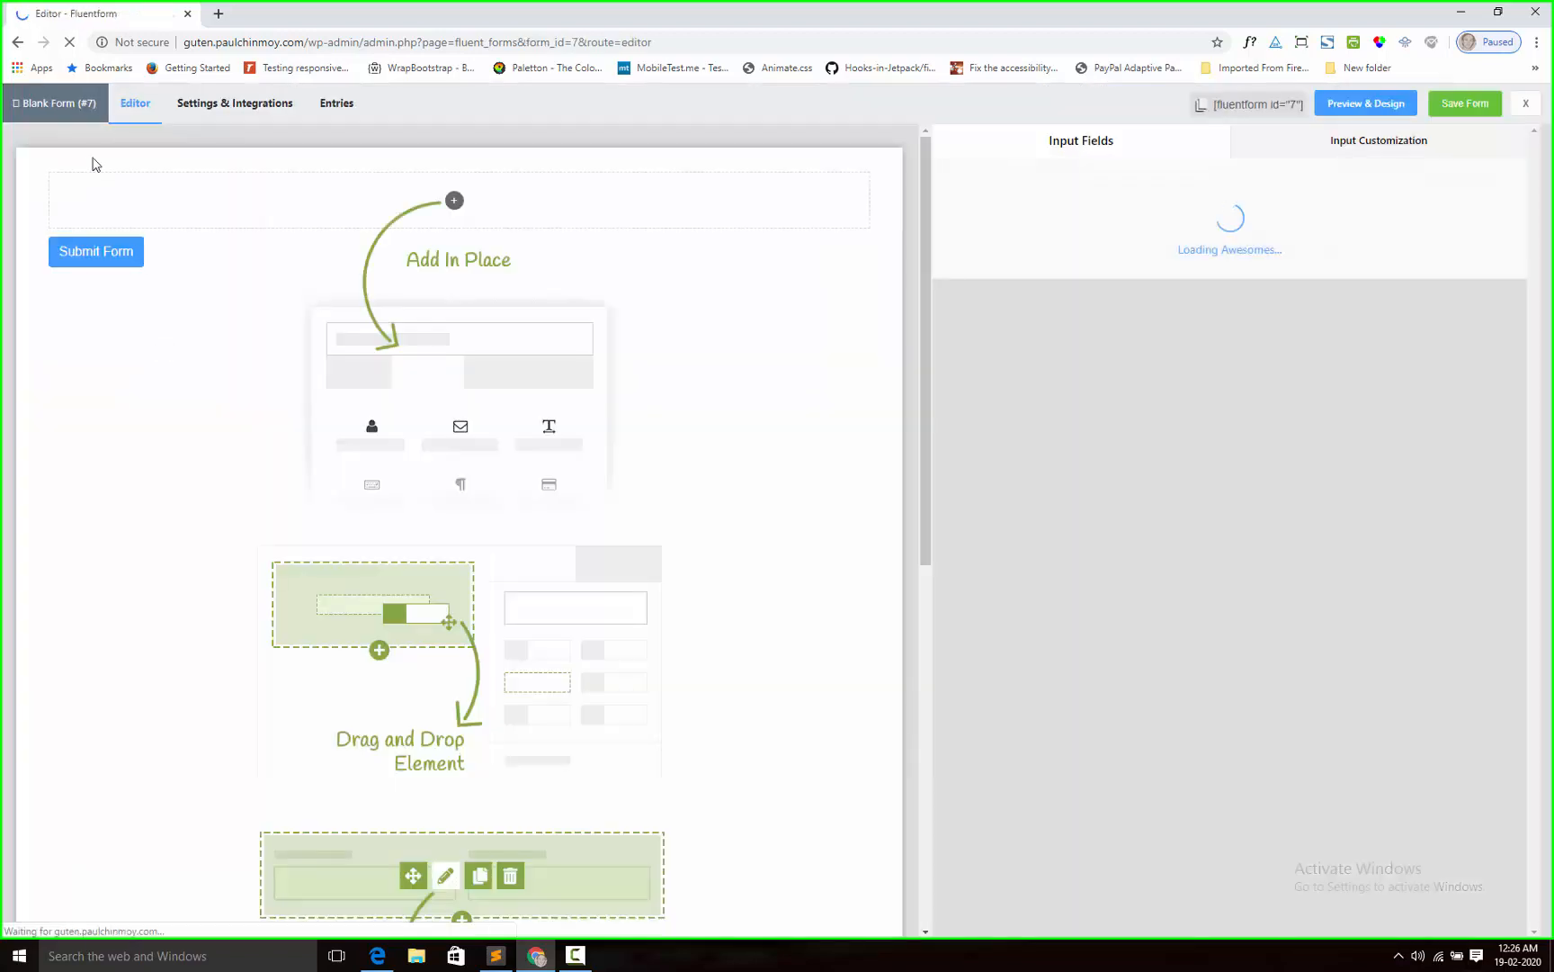
pyautogui.click(67, 108)
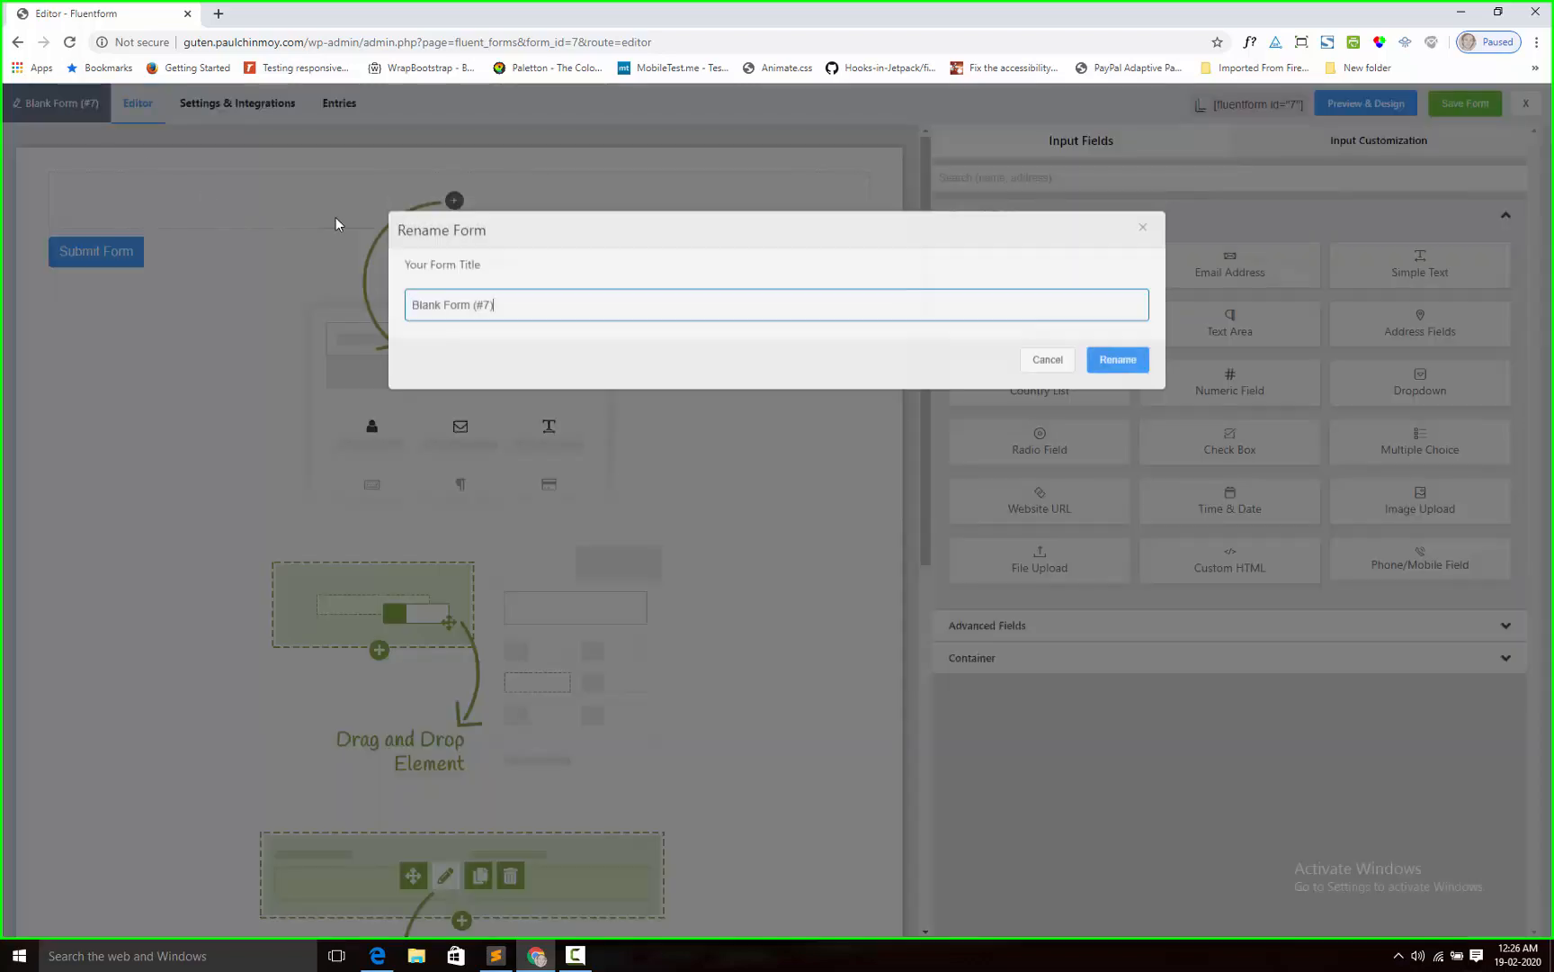
pyautogui.tripleClick(514, 311)
pyautogui.click(345, 321)
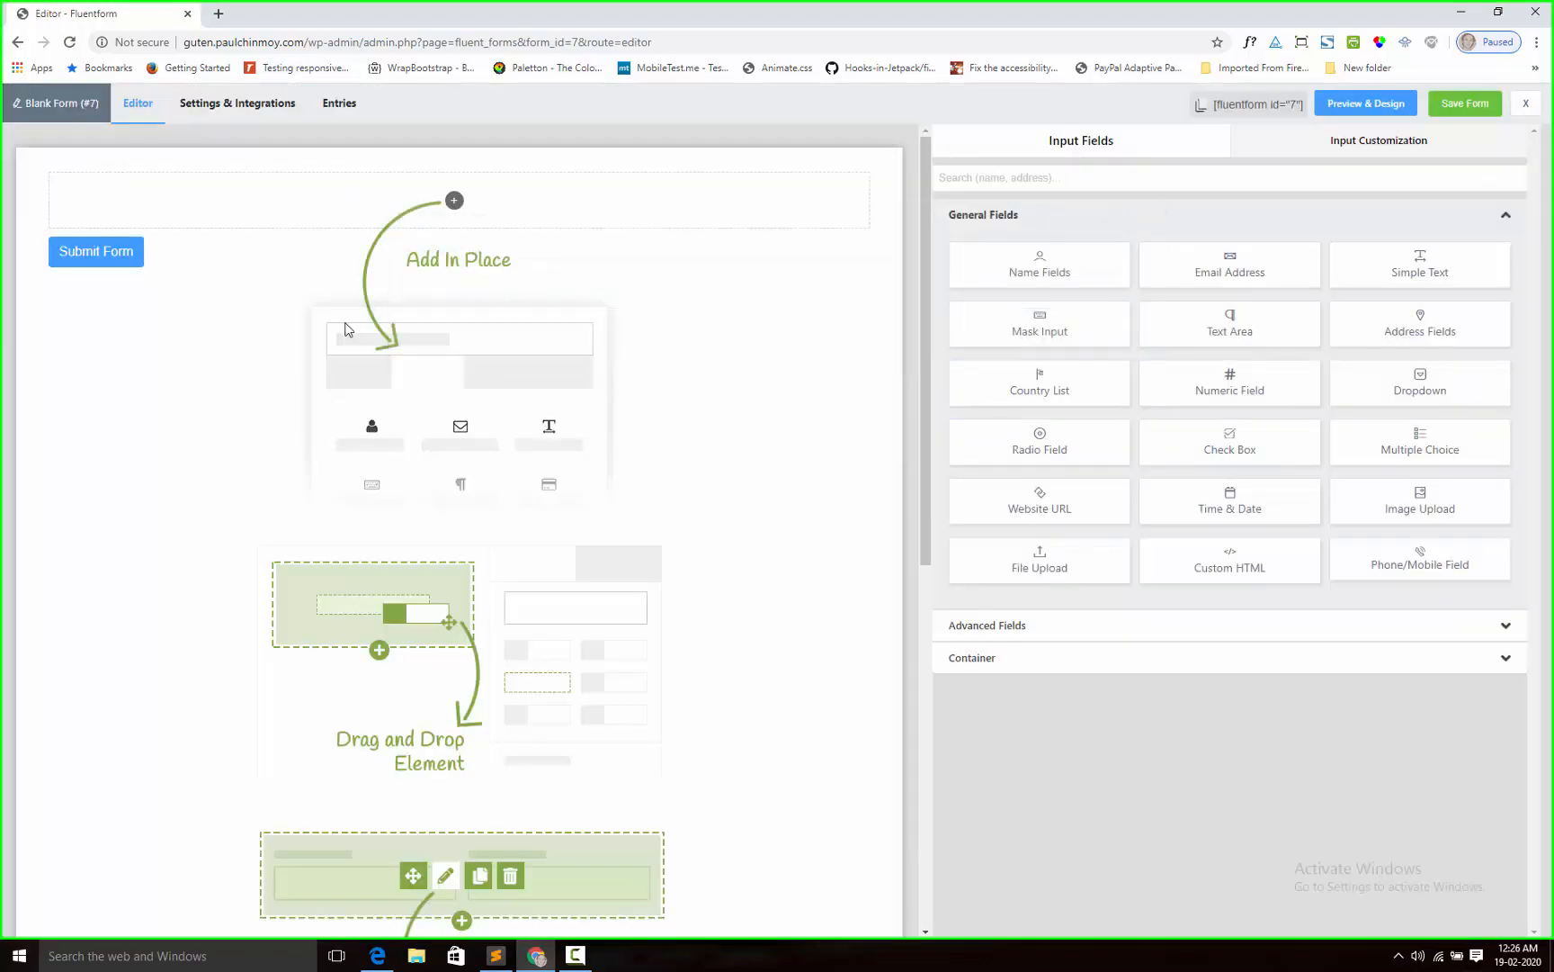
pyautogui.click(54, 107)
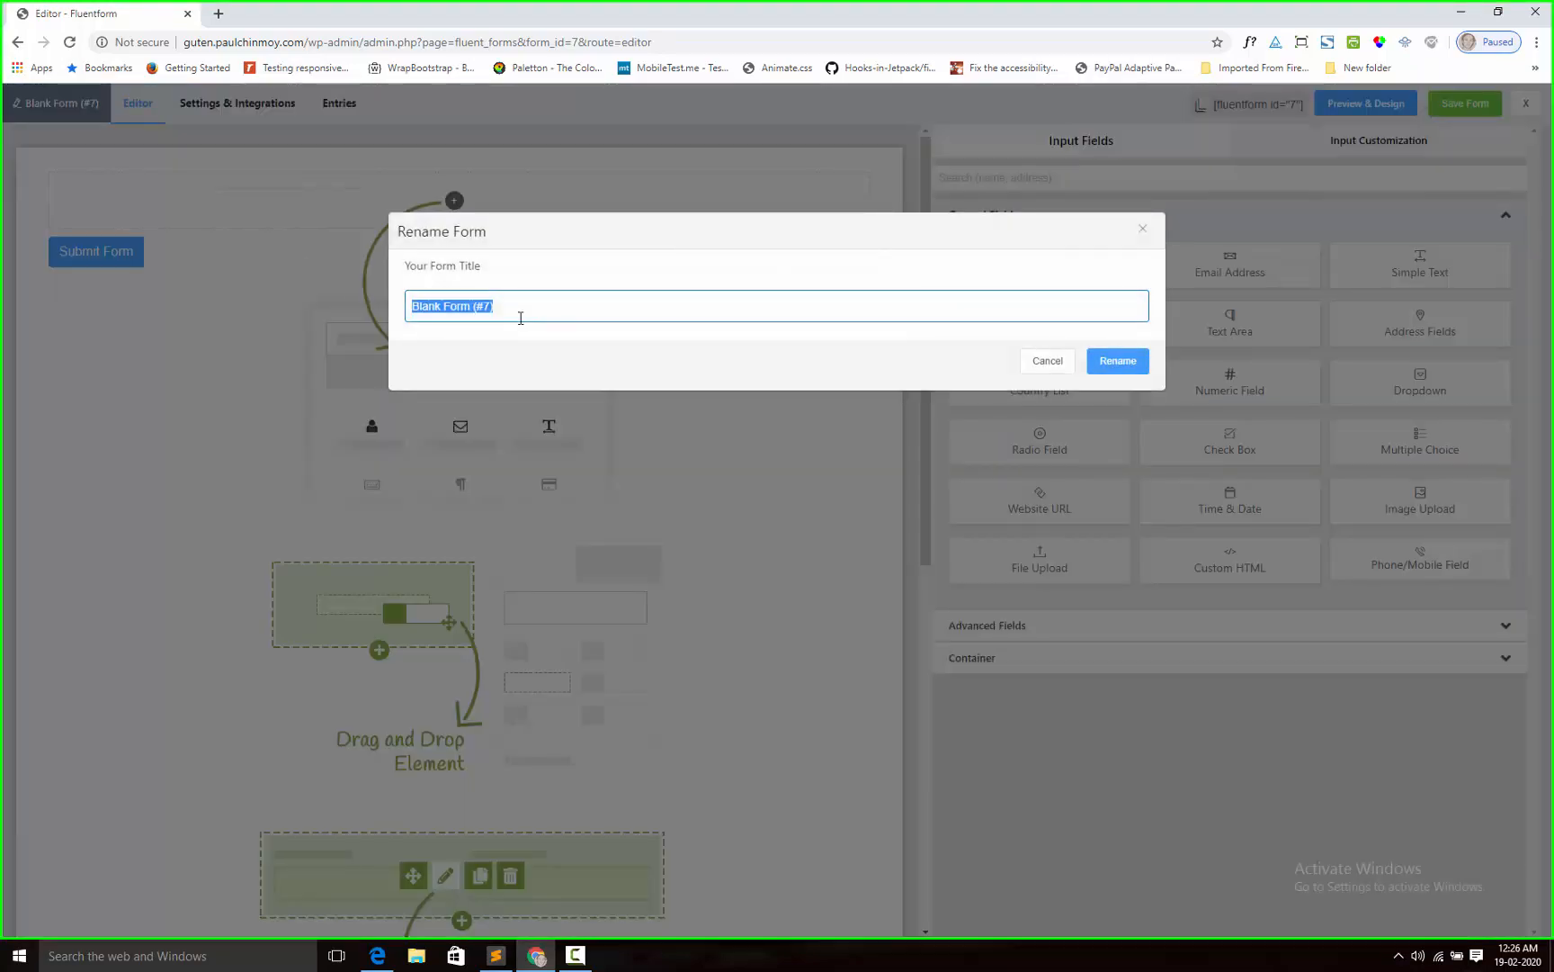
pyautogui.write('User Registration Form')
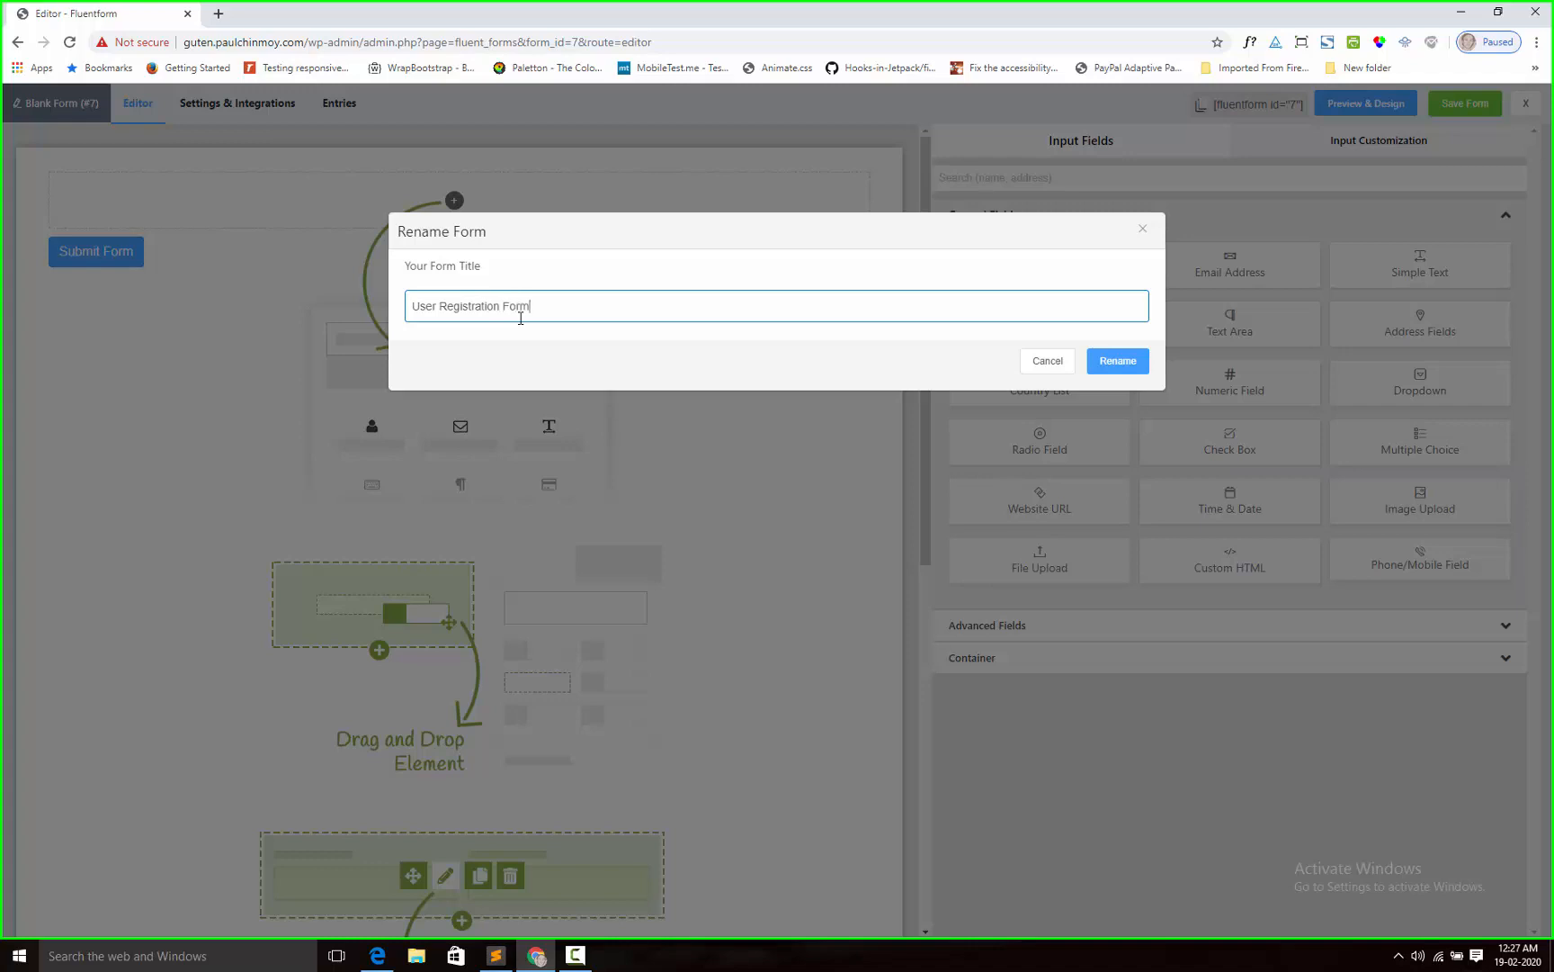
# - Confirm the title and add Name Fields, Email Address and Password Field to the form
pyautogui.click(1116, 360)
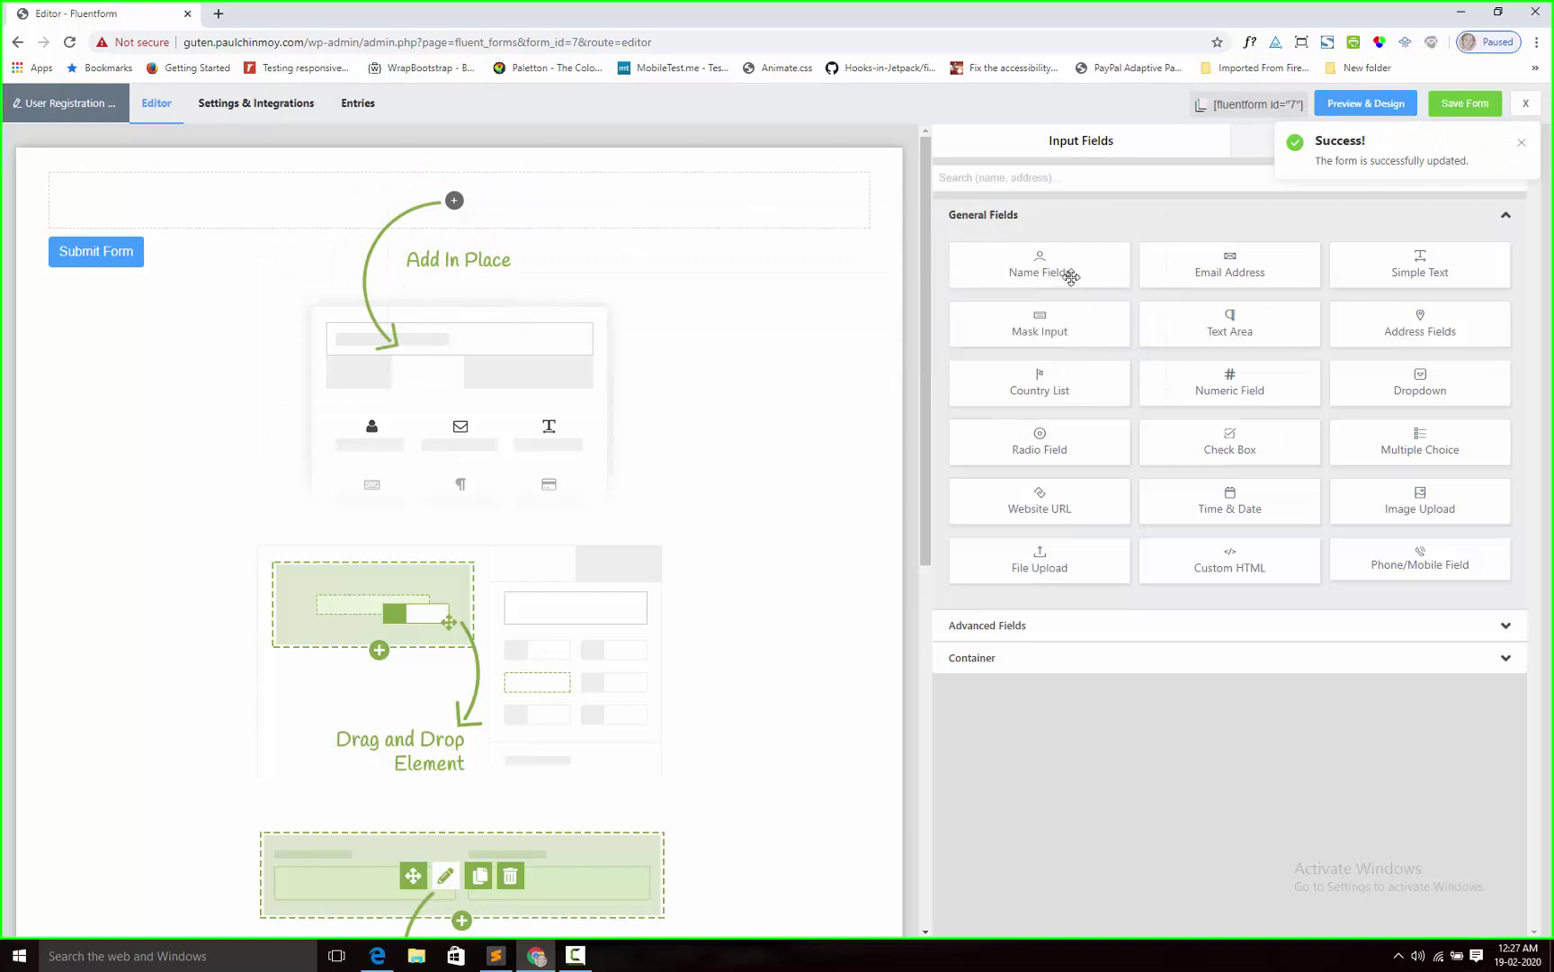
pyautogui.click(1070, 269)
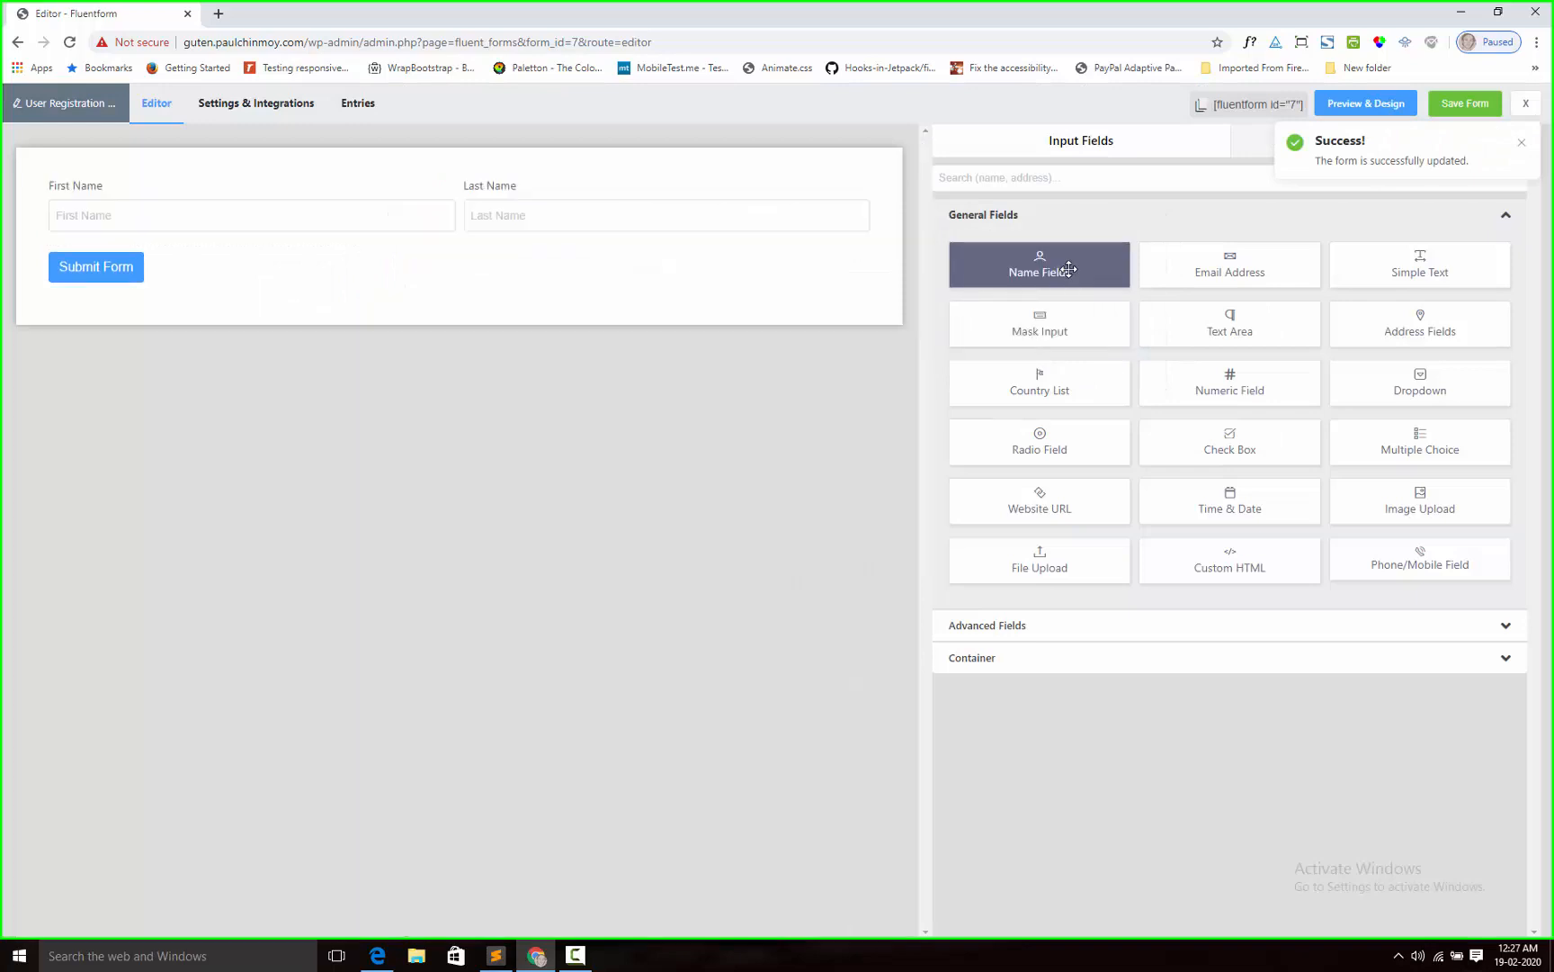
pyautogui.click(1229, 263)
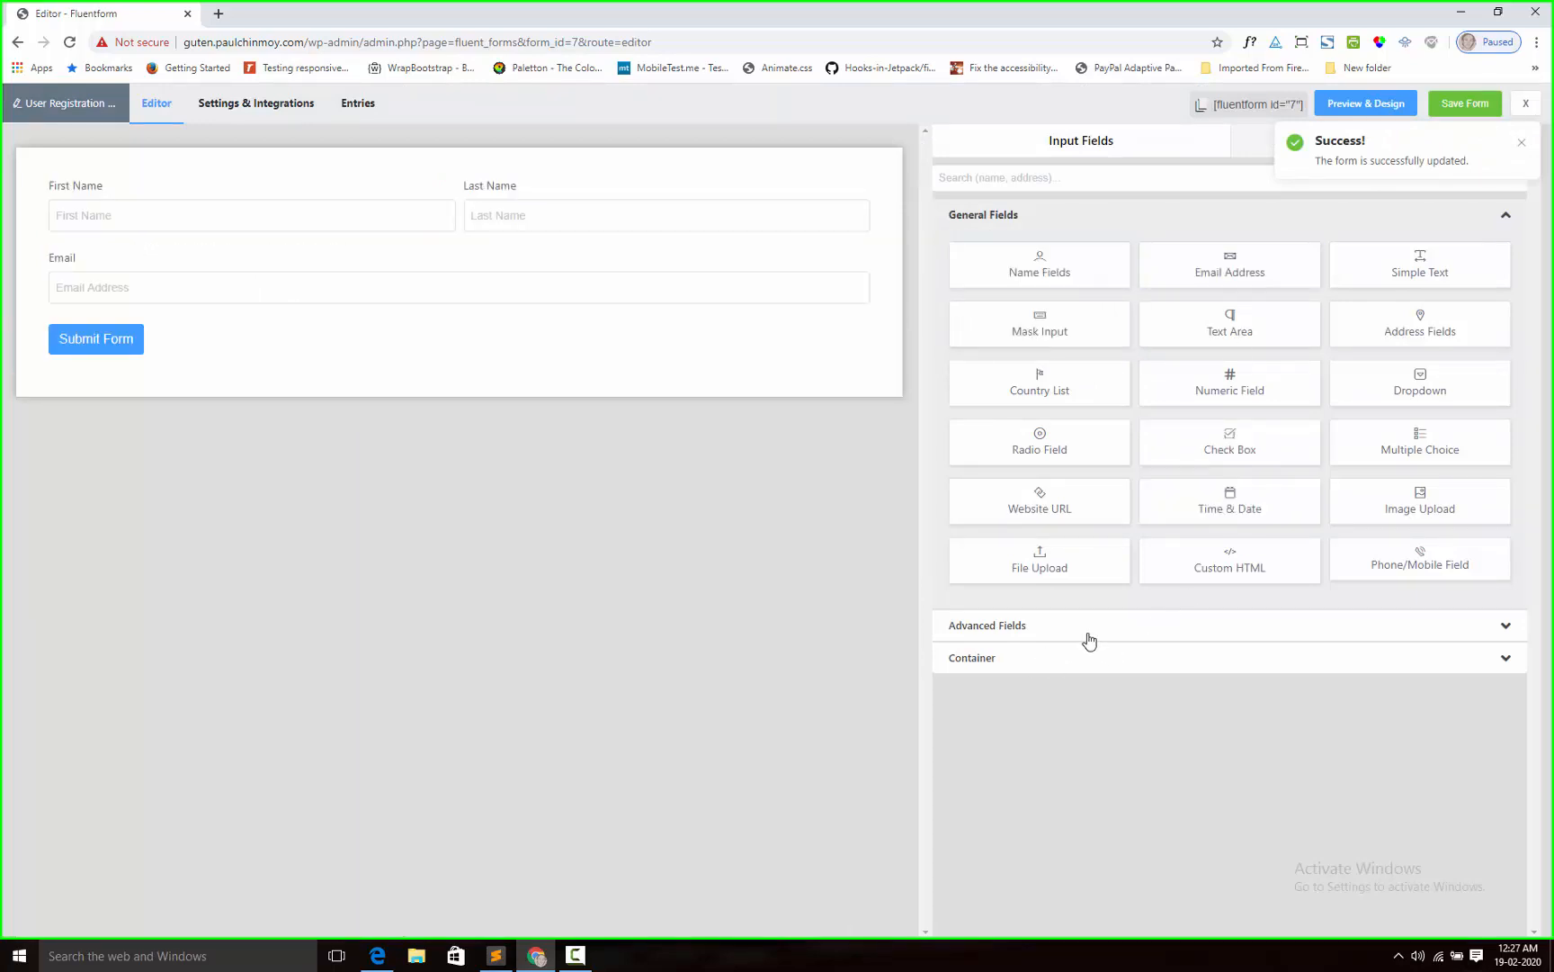
pyautogui.click(1140, 633)
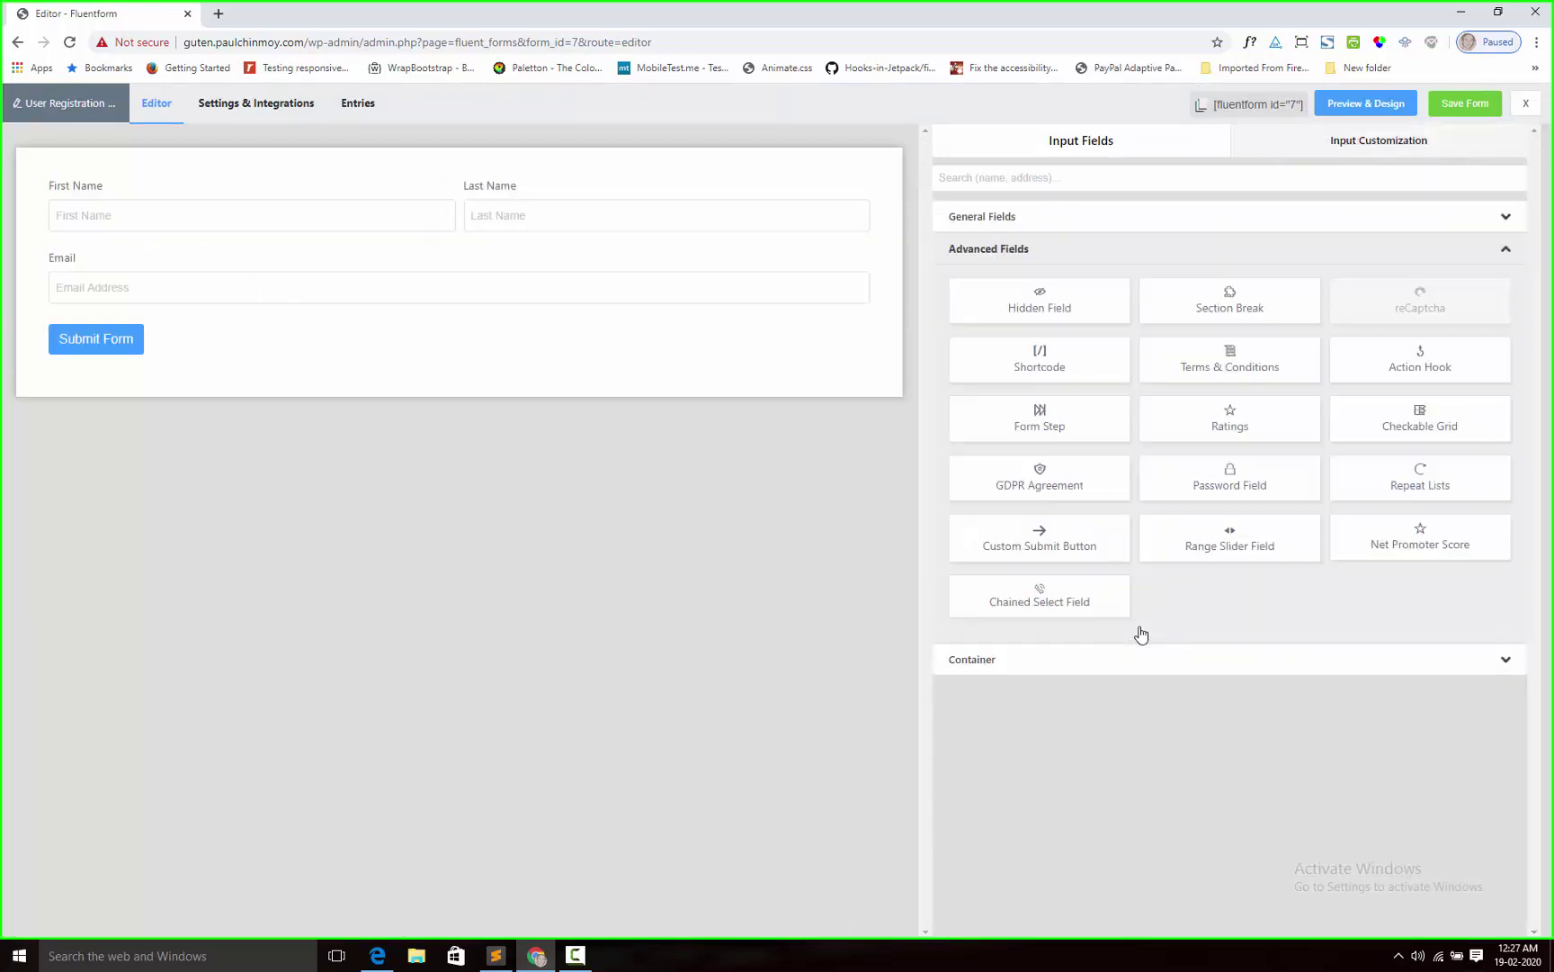
pyautogui.click(1241, 475)
# - Add a Two Column Container and place Email beside Password in its columns
pyautogui.click(1330, 676)
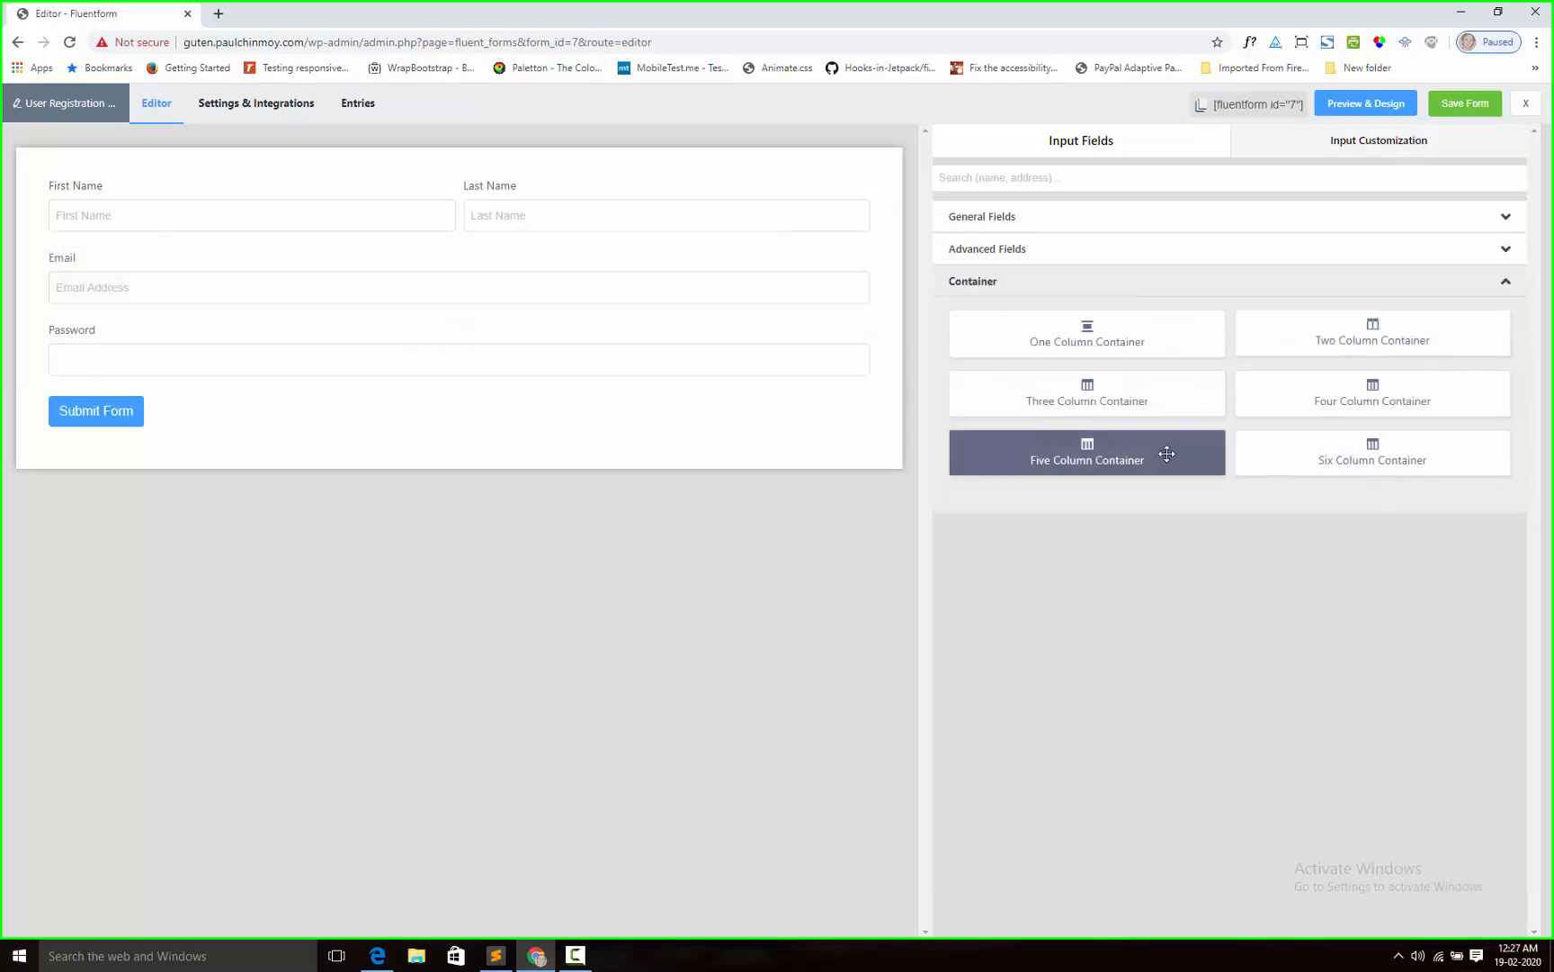
pyautogui.click(1373, 334)
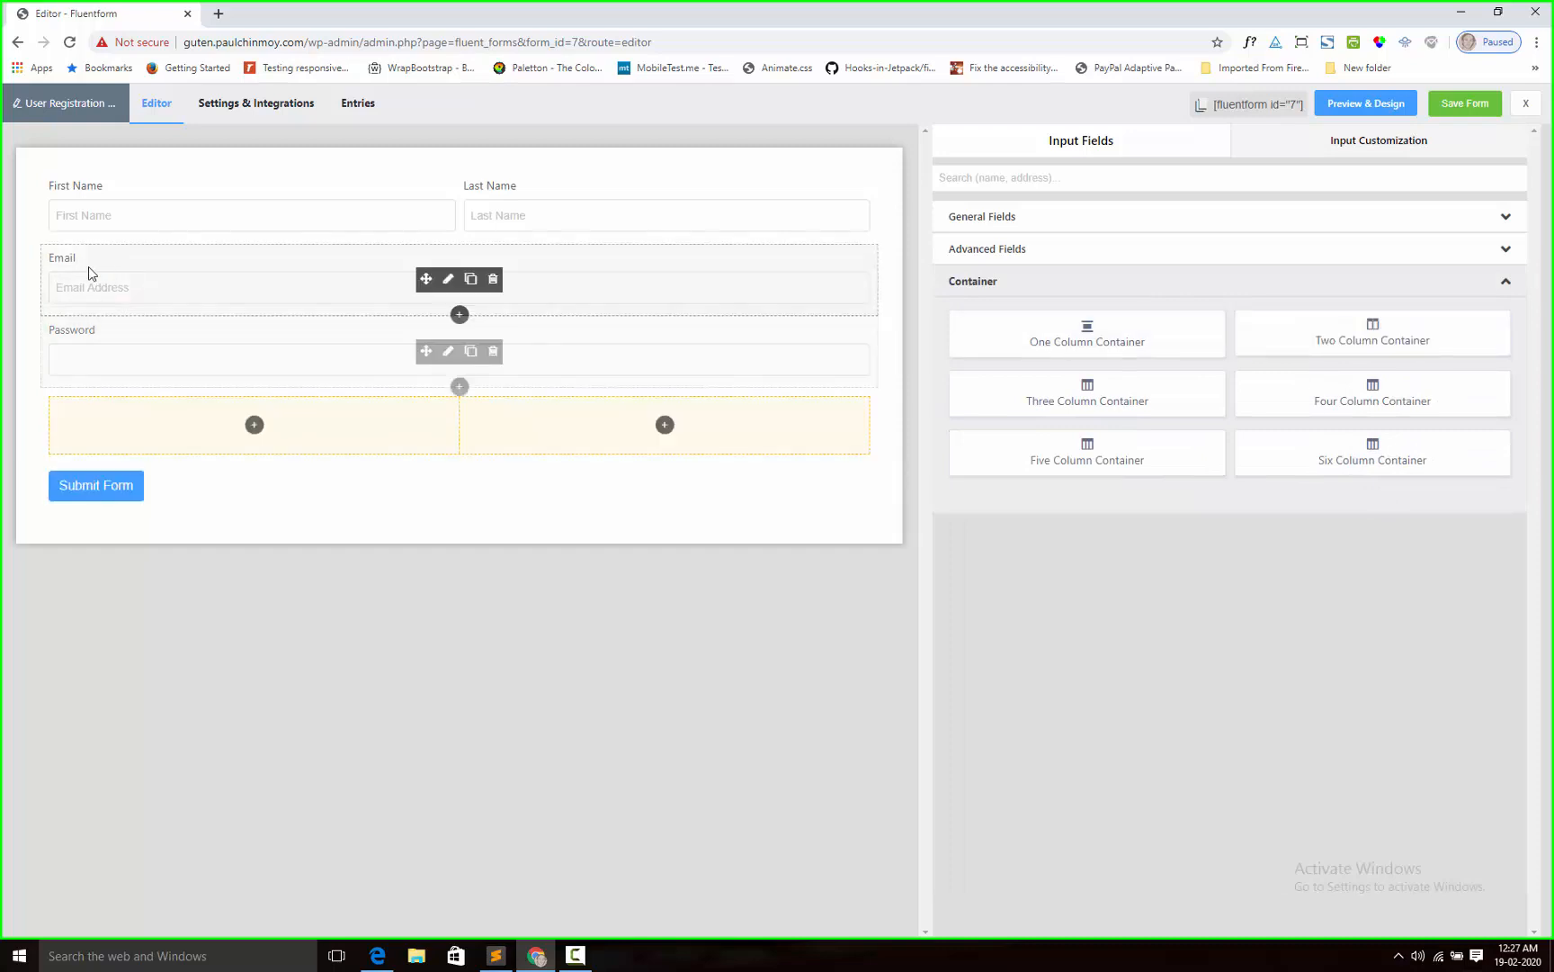
pyautogui.moveTo(425, 279)
pyautogui.mouseDown()
pyautogui.moveTo(267, 404)
pyautogui.moveTo(296, 417)
pyautogui.mouseUp()
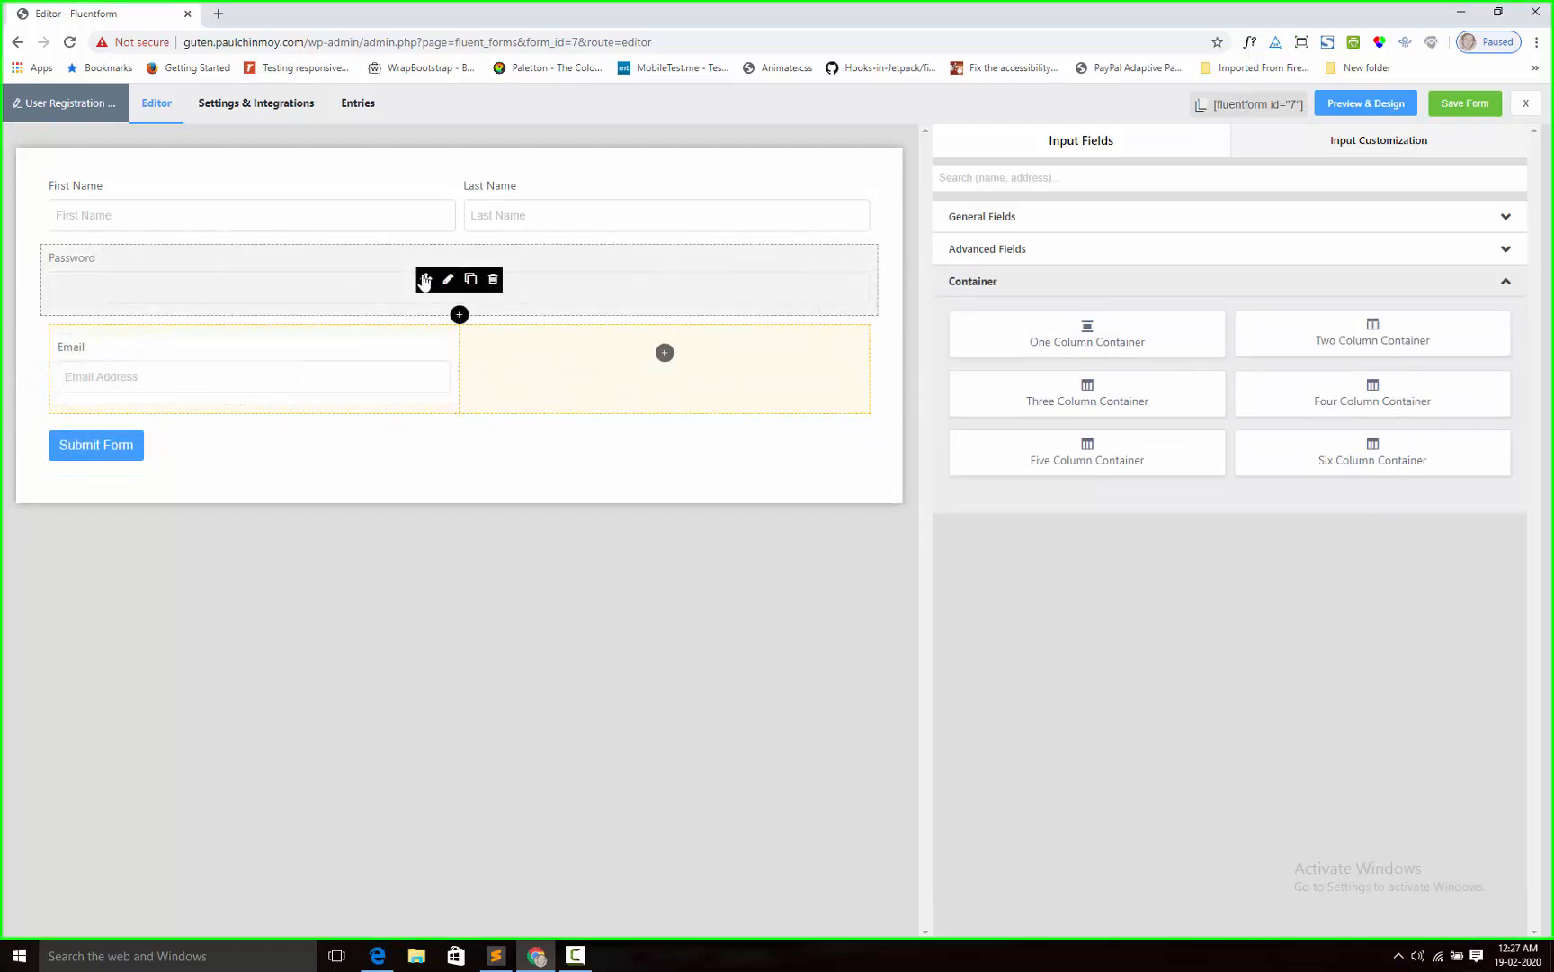
pyautogui.moveTo(425, 281); pyautogui.dragTo(576, 322)
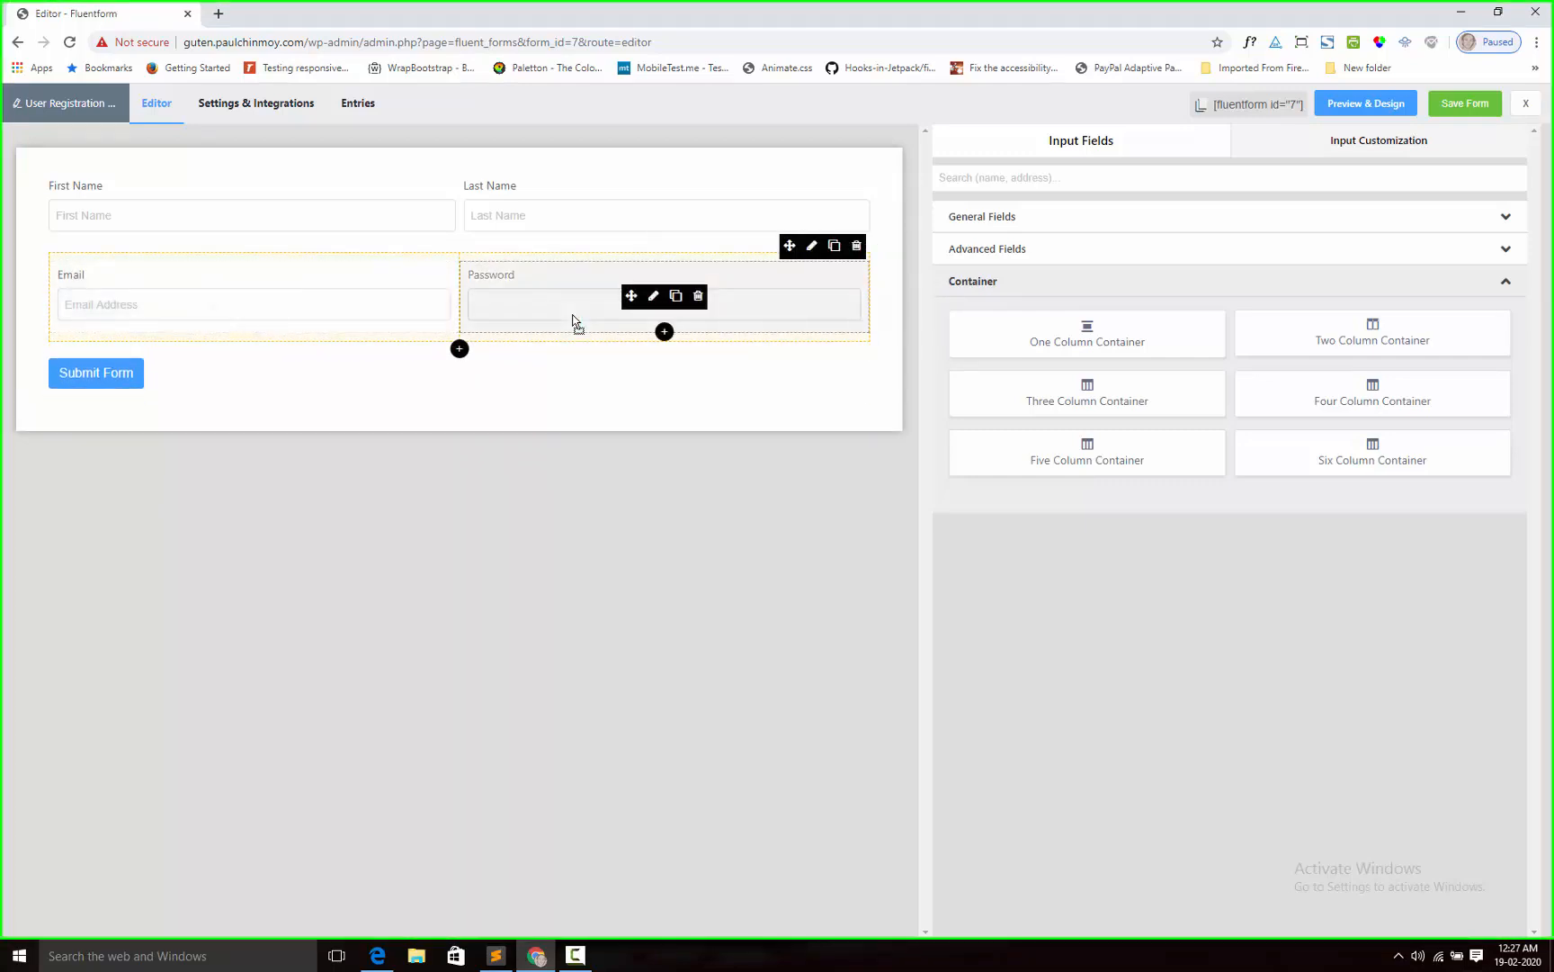
pyautogui.click(204, 221)
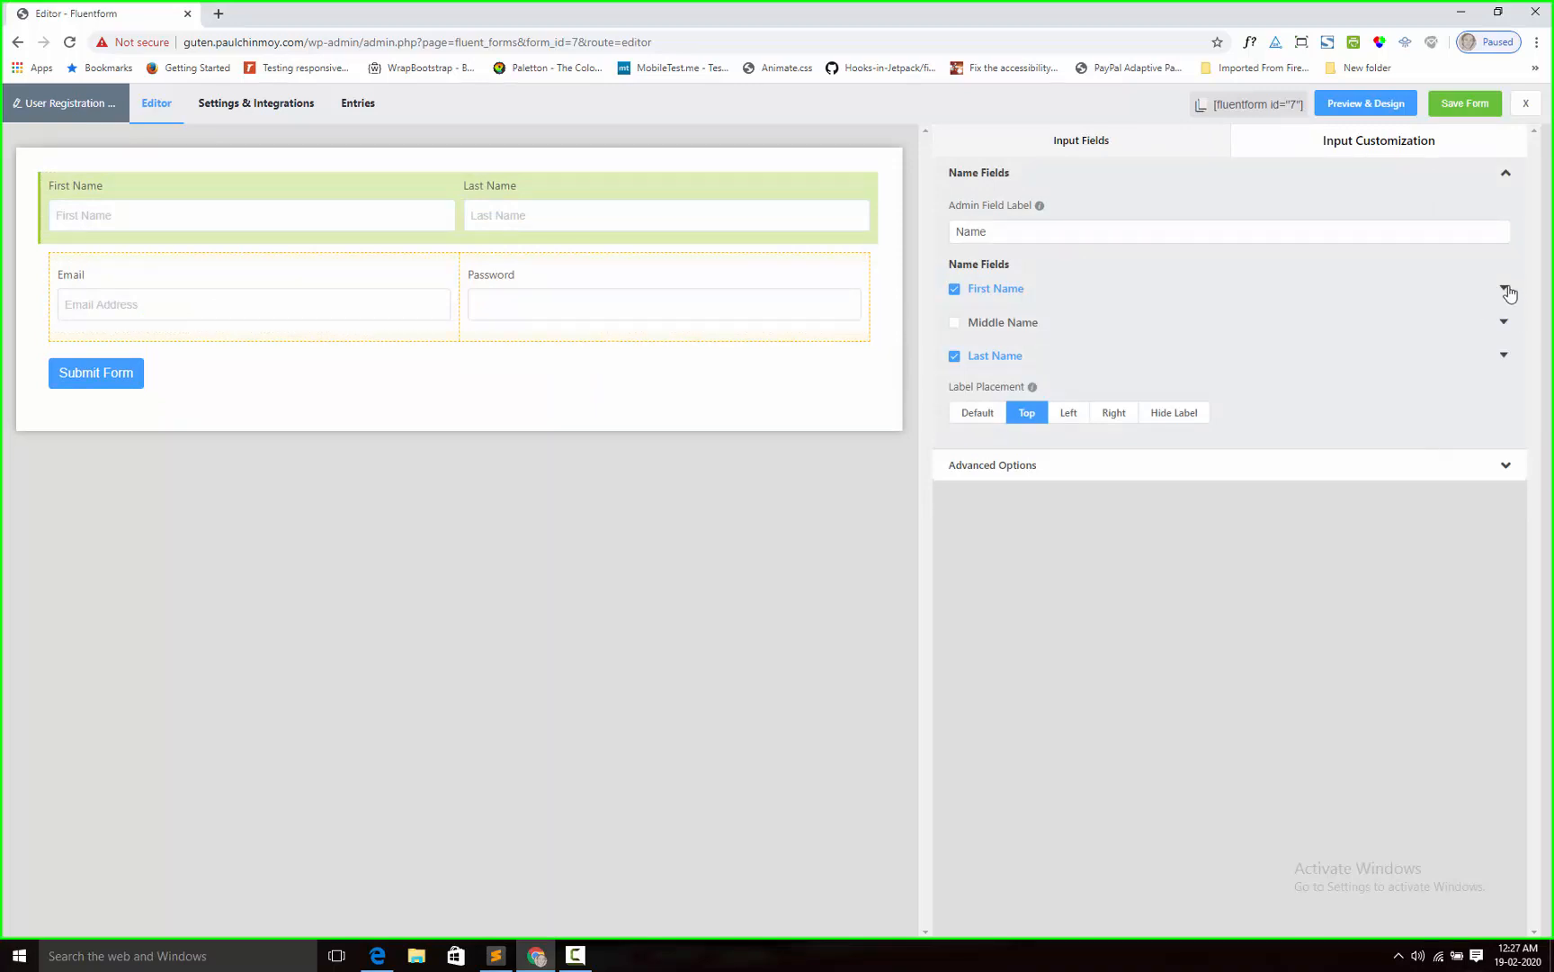
# - Make the First Name and Last Name sub-fields required
pyautogui.click(1504, 289)
pyautogui.click(1071, 518)
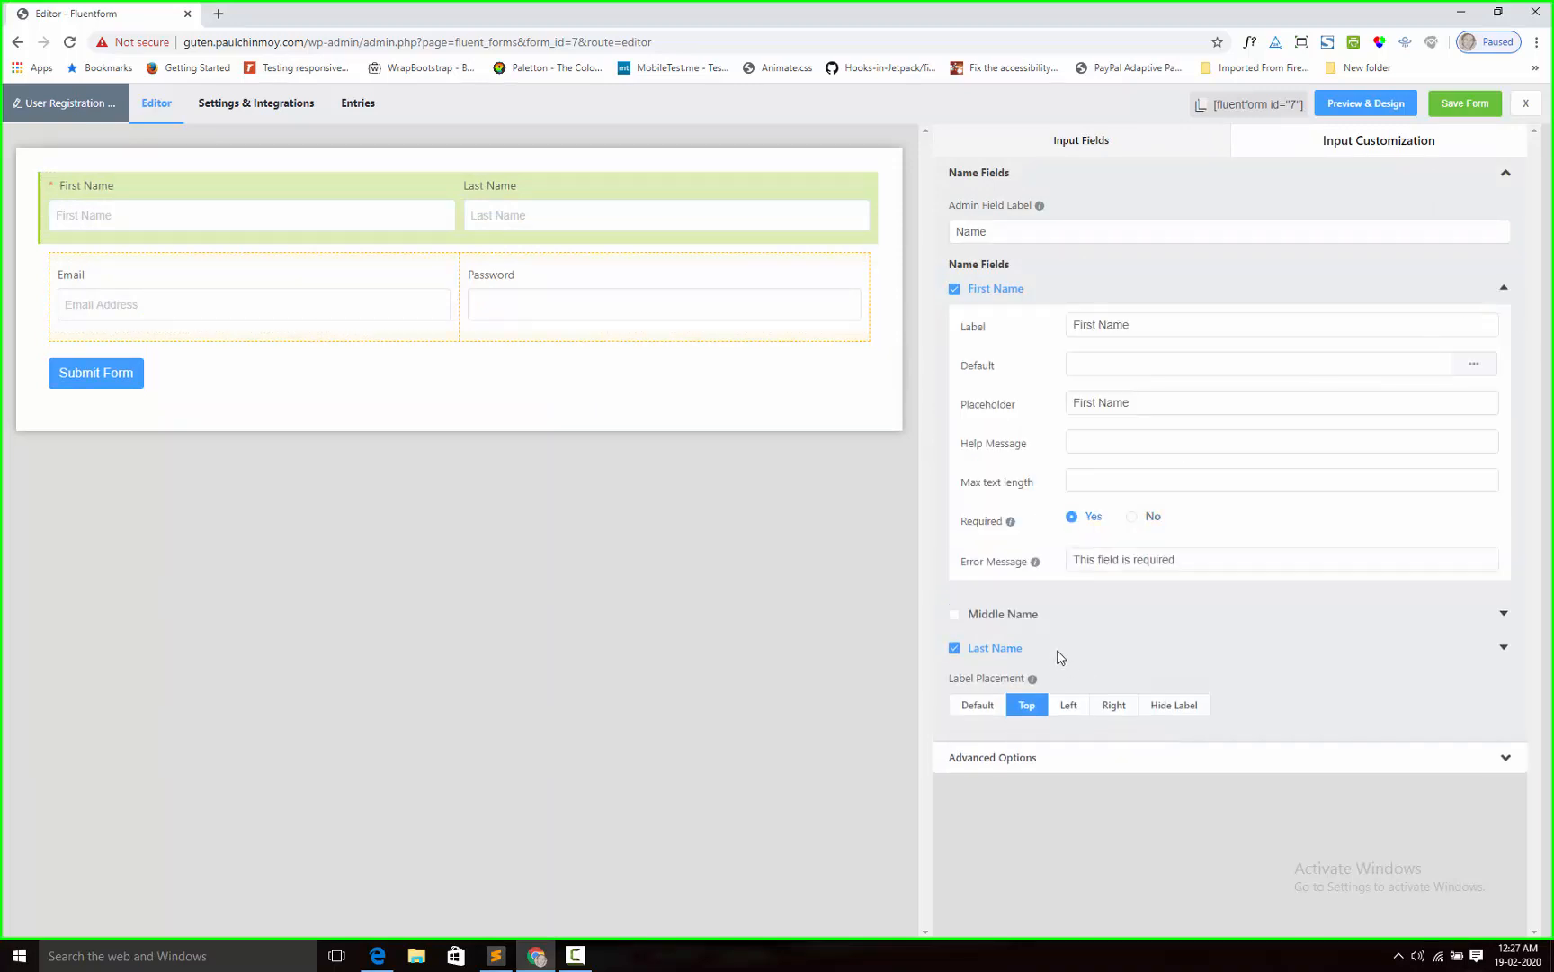
pyautogui.click(1505, 647)
pyautogui.scroll(-2, 1216, 668)
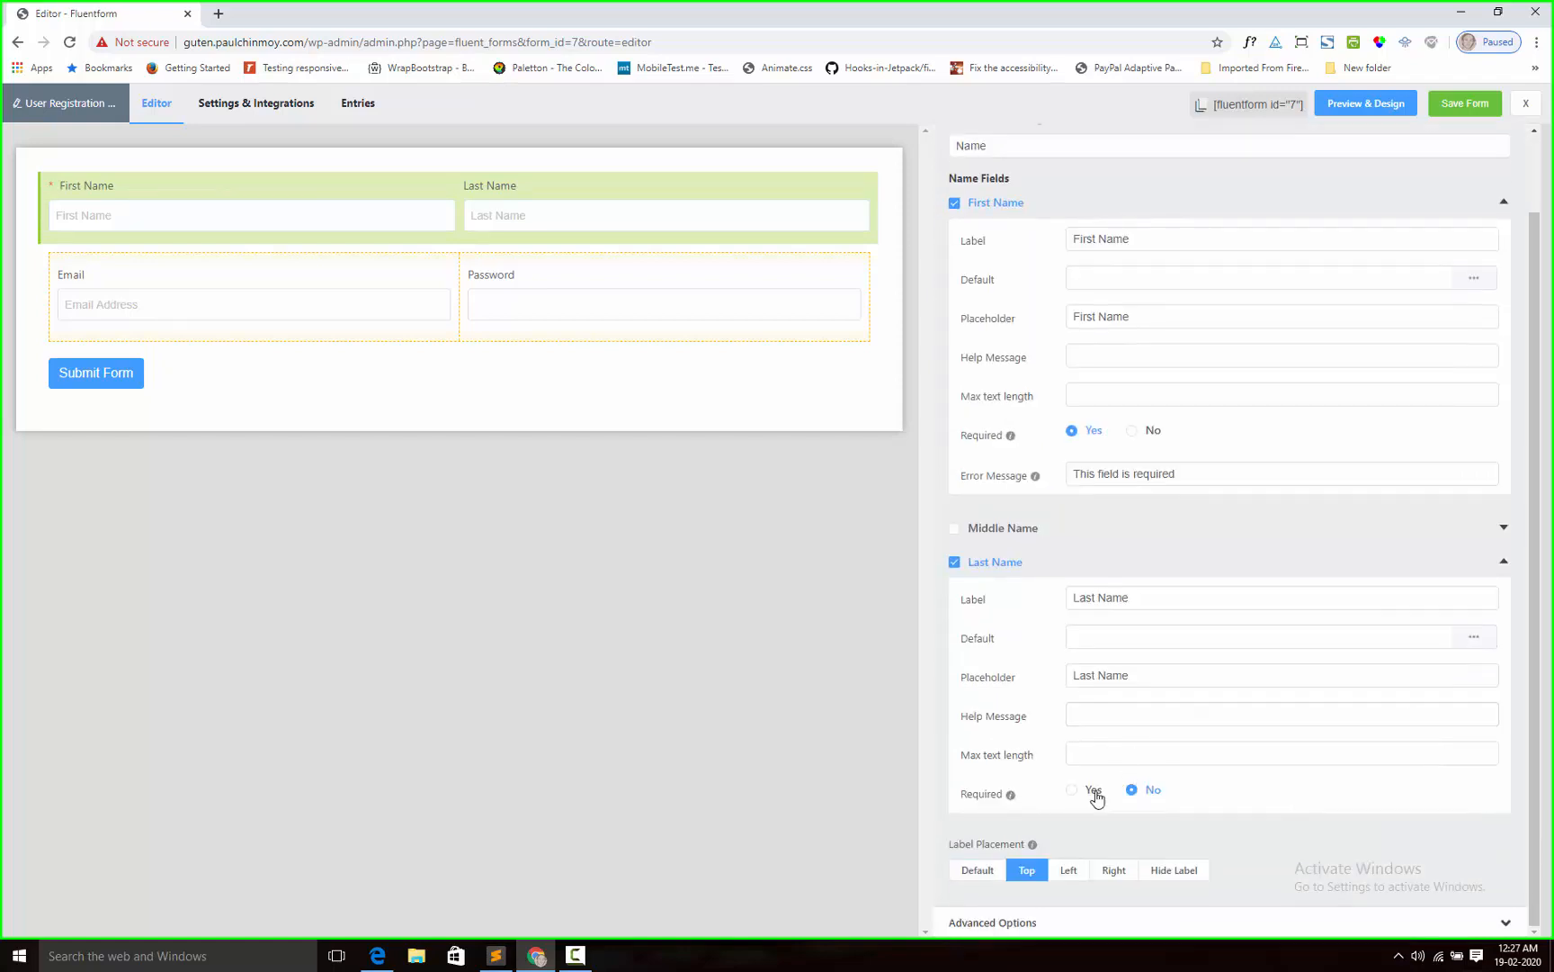
pyautogui.click(1093, 790)
# - Make Email required with name attribute and label user_email
pyautogui.click(368, 281)
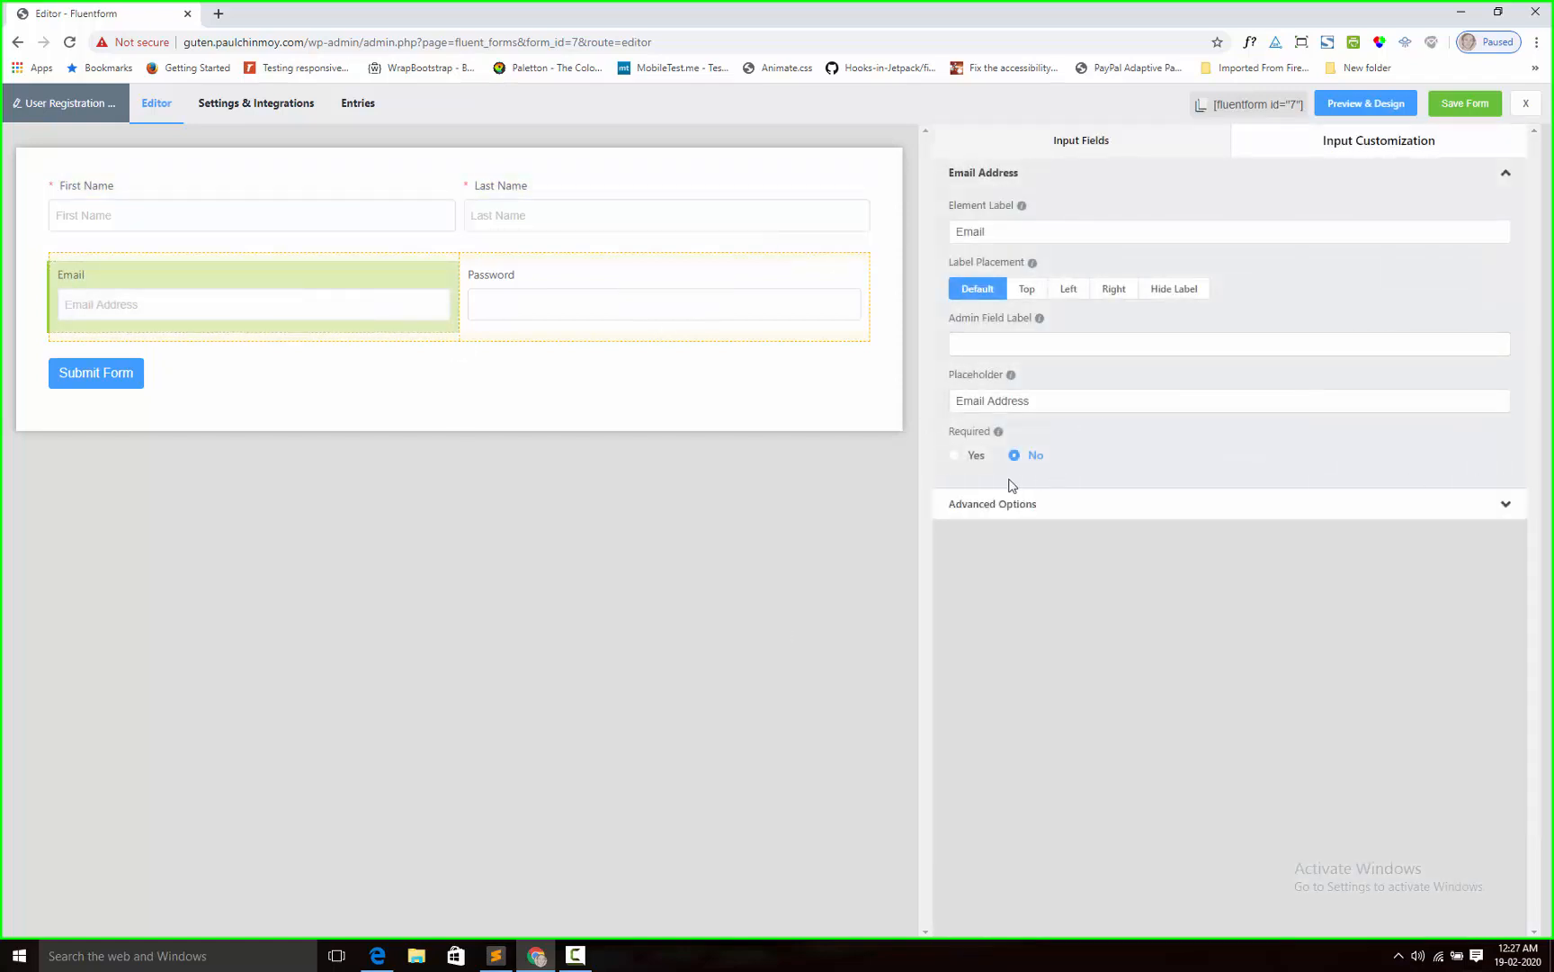
pyautogui.click(957, 455)
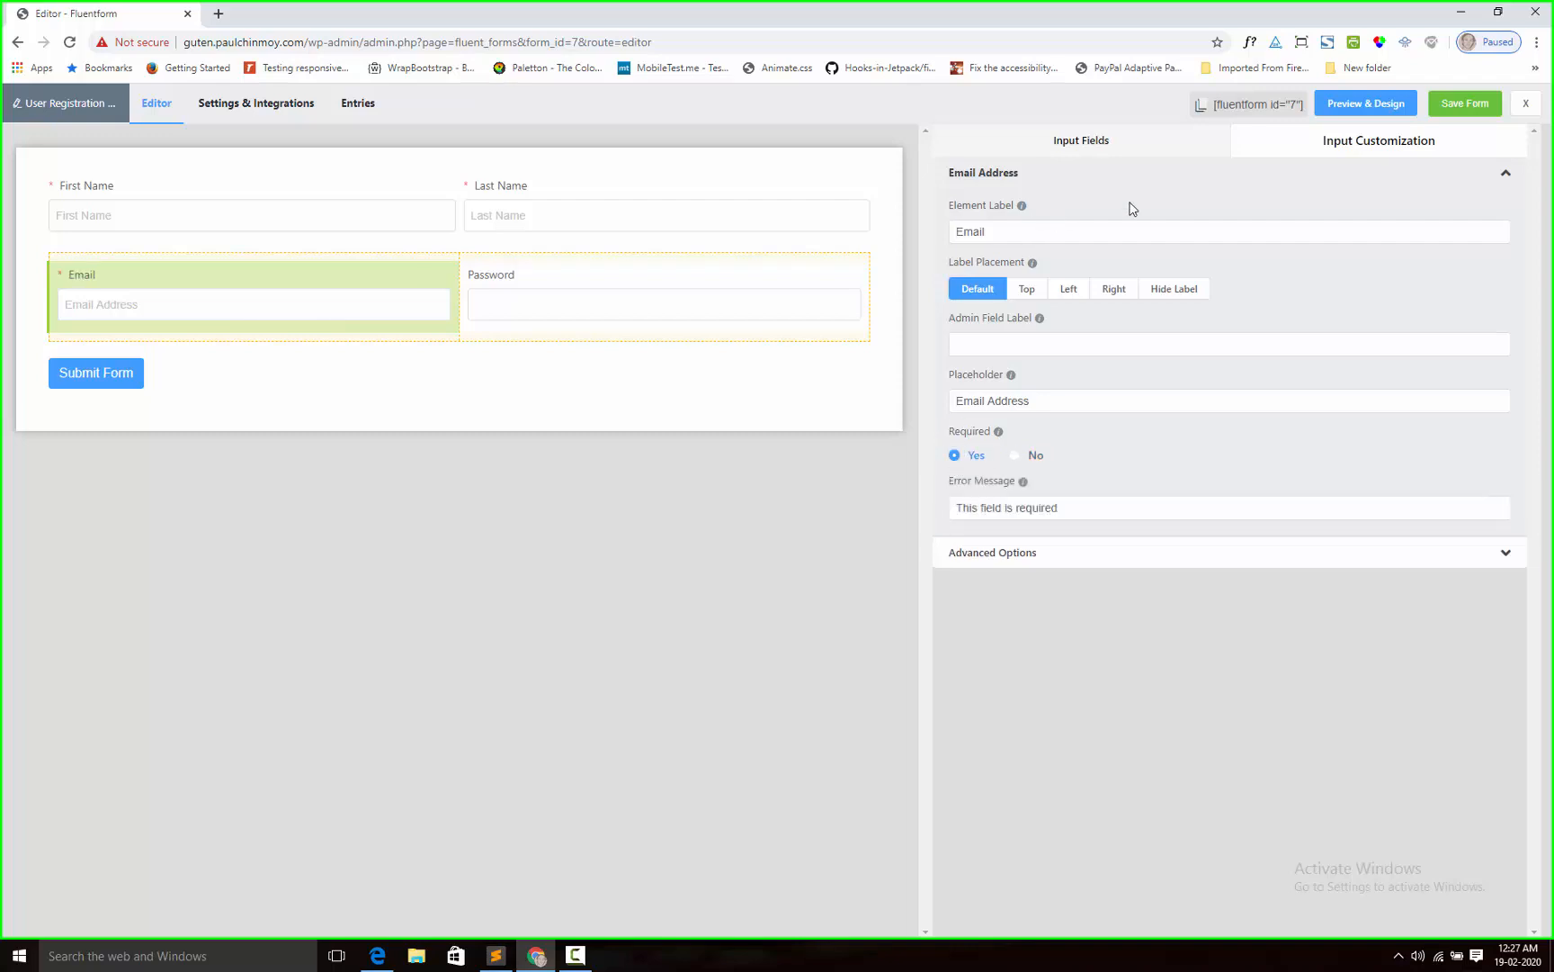
pyautogui.click(1056, 557)
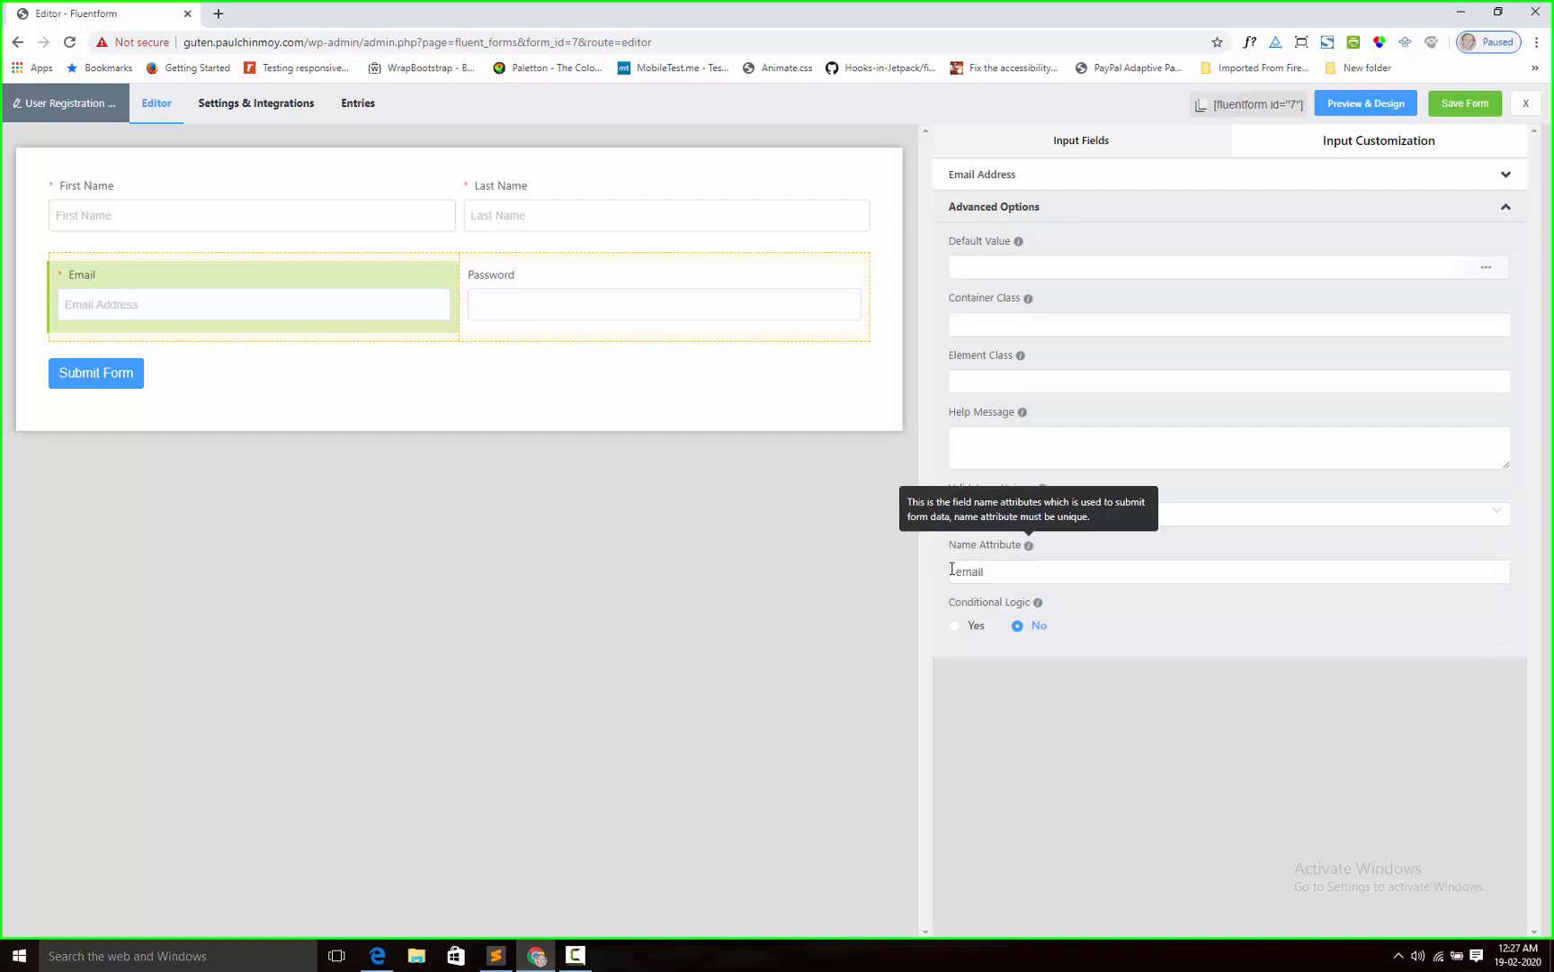
pyautogui.click(1045, 571)
pyautogui.write('user_')
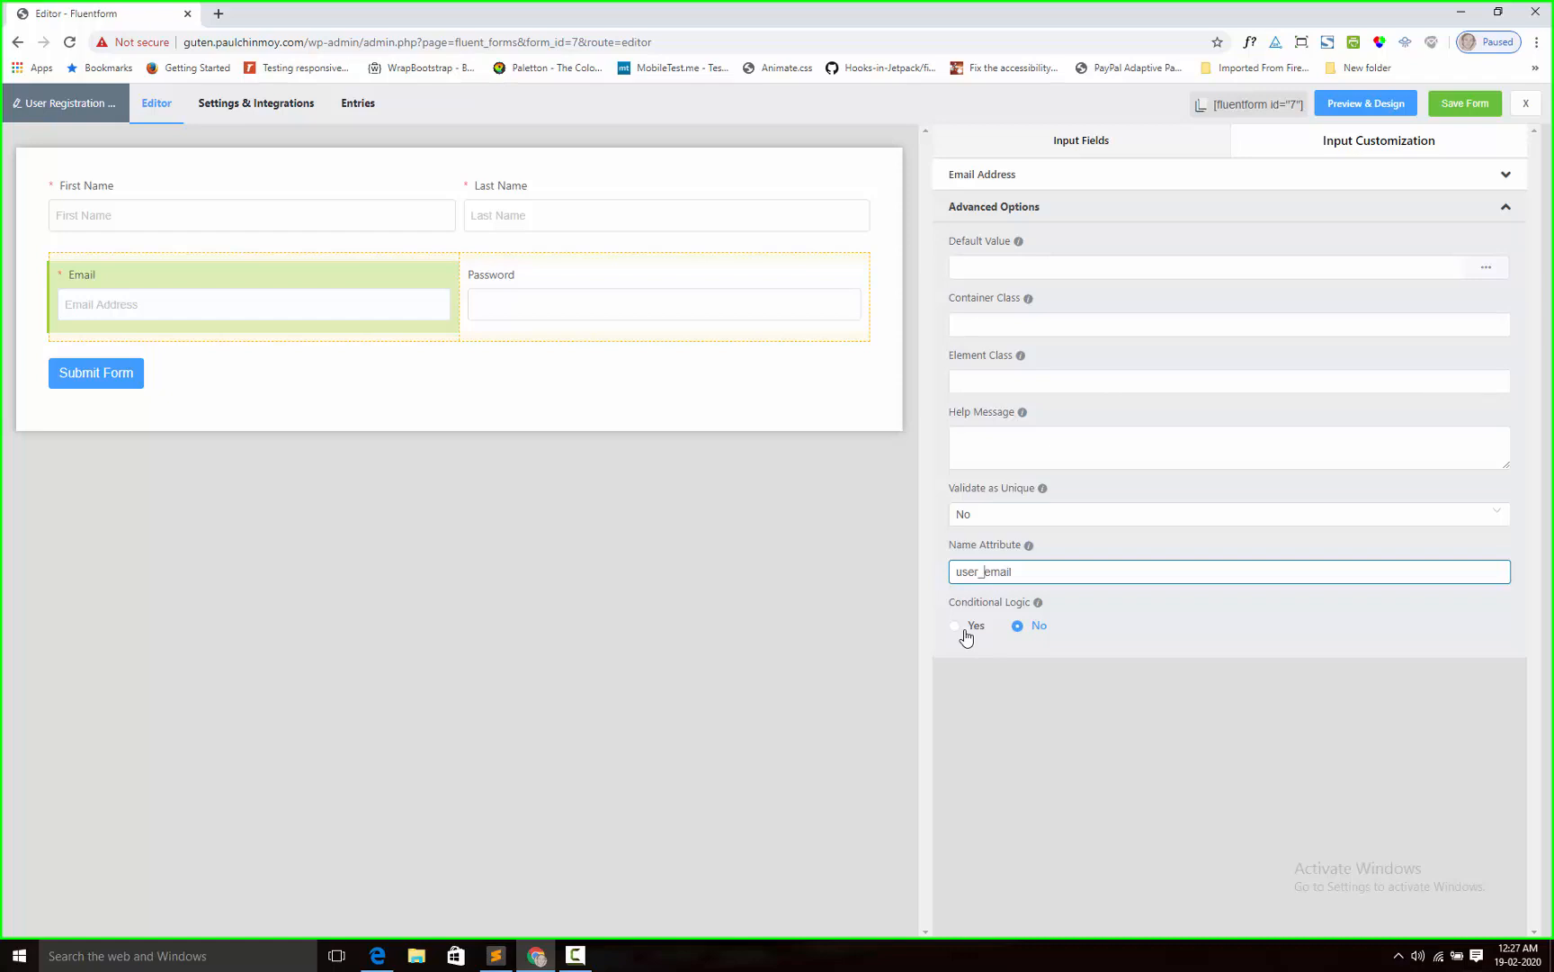
pyautogui.click(984, 174)
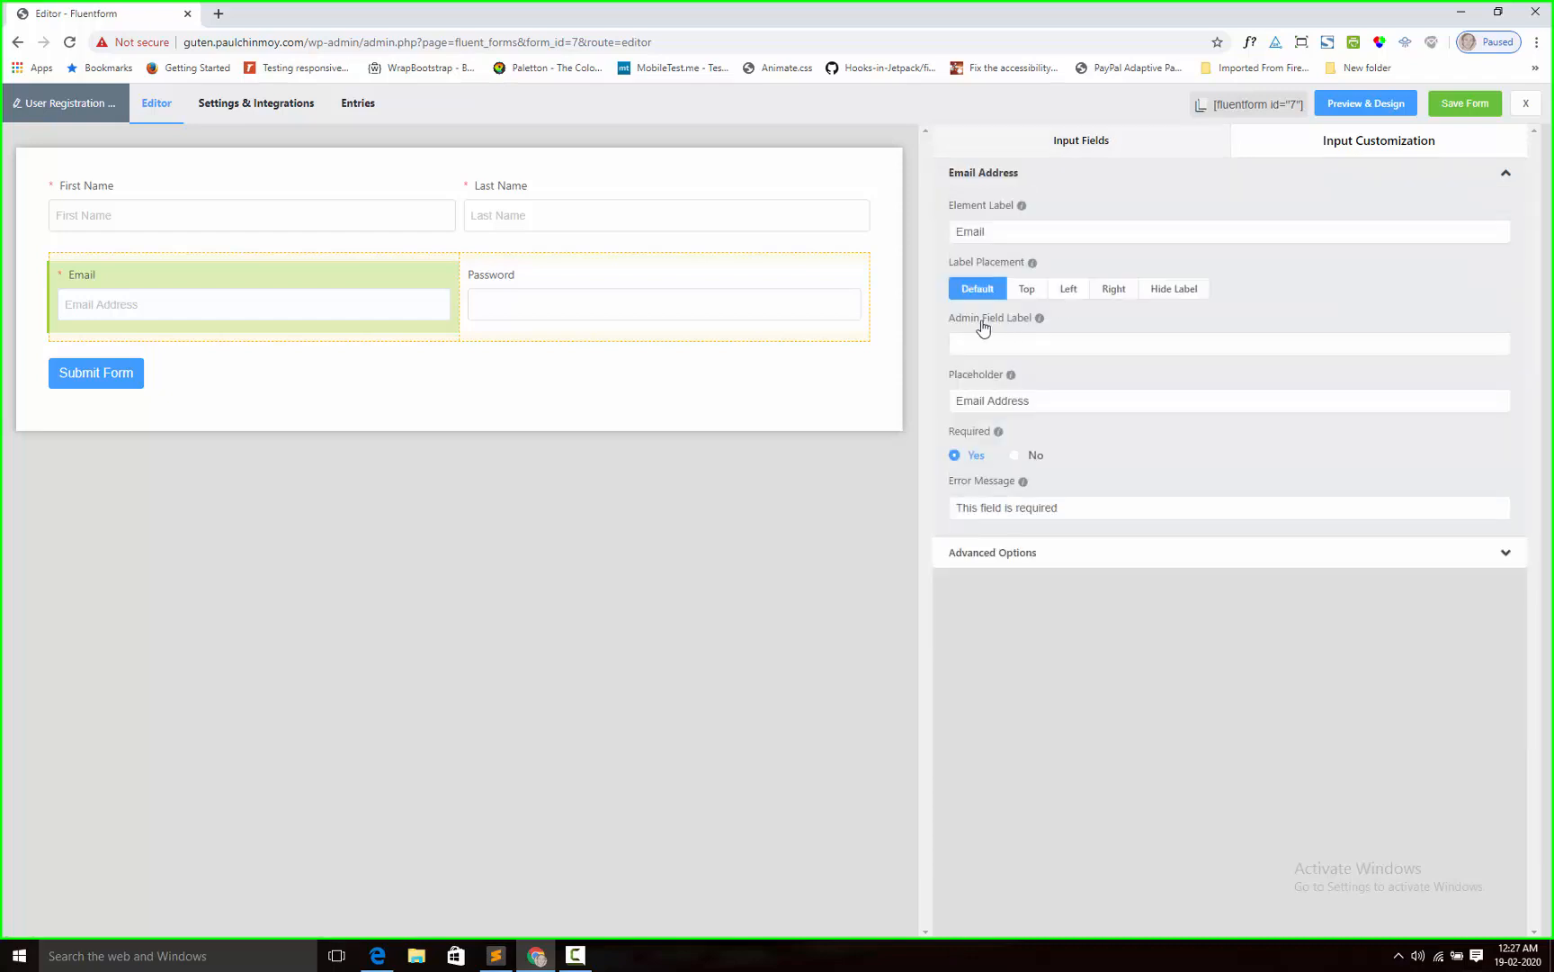
pyautogui.moveTo(996, 230); pyautogui.dragTo(920, 227)
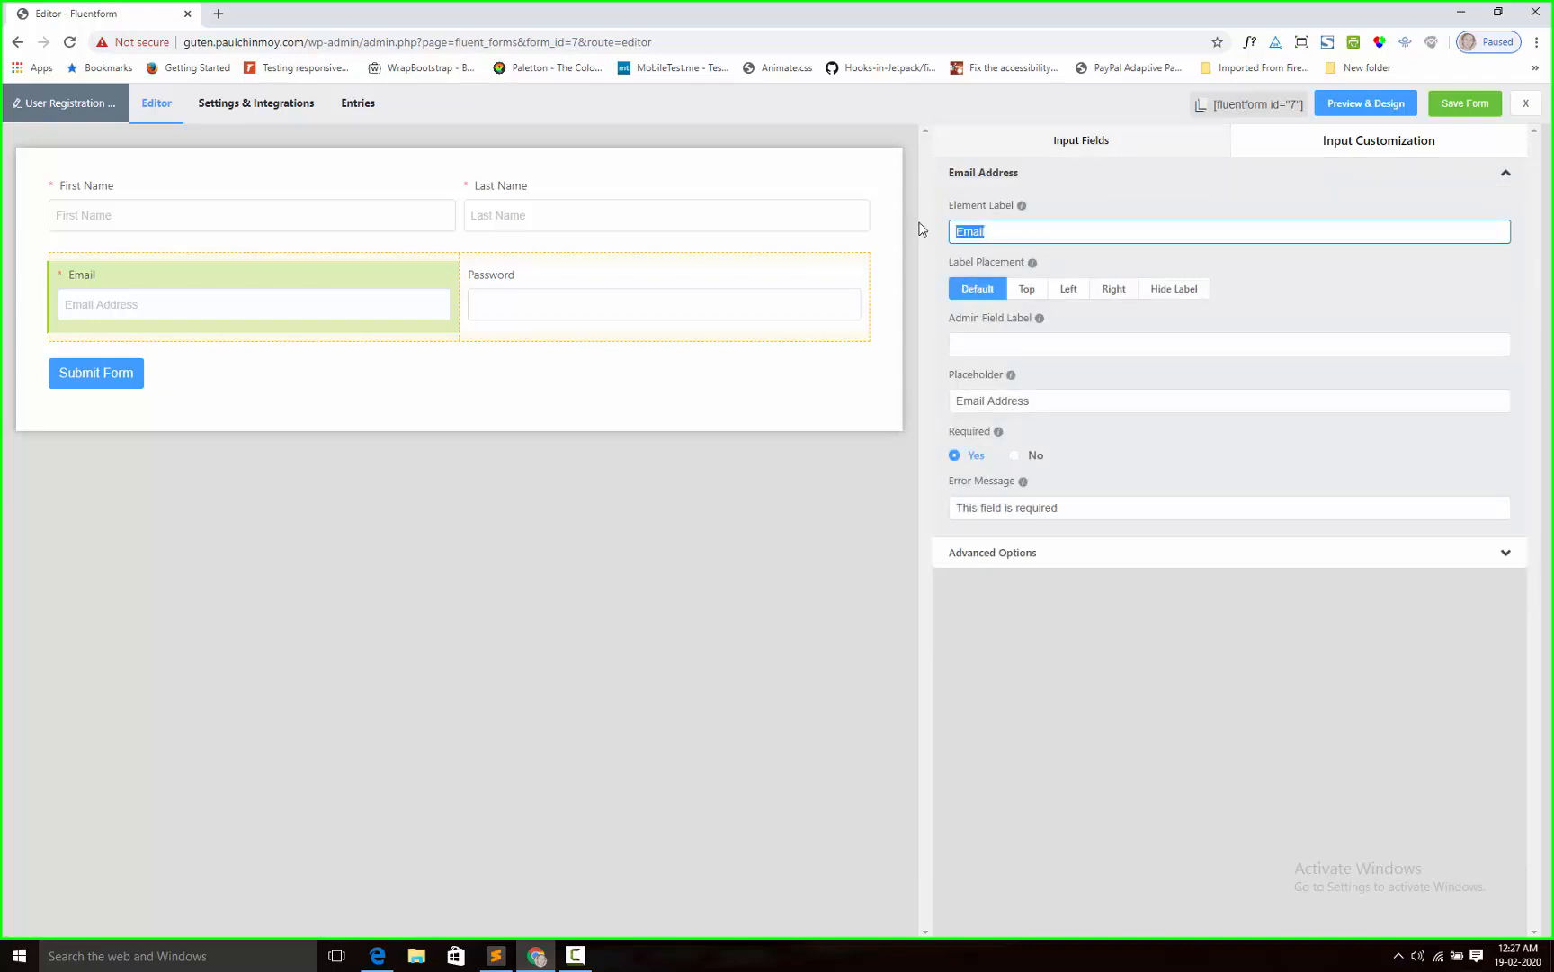
pyautogui.write('user_e')
# - Make Password required with name attribute user_password
pyautogui.click(532, 301)
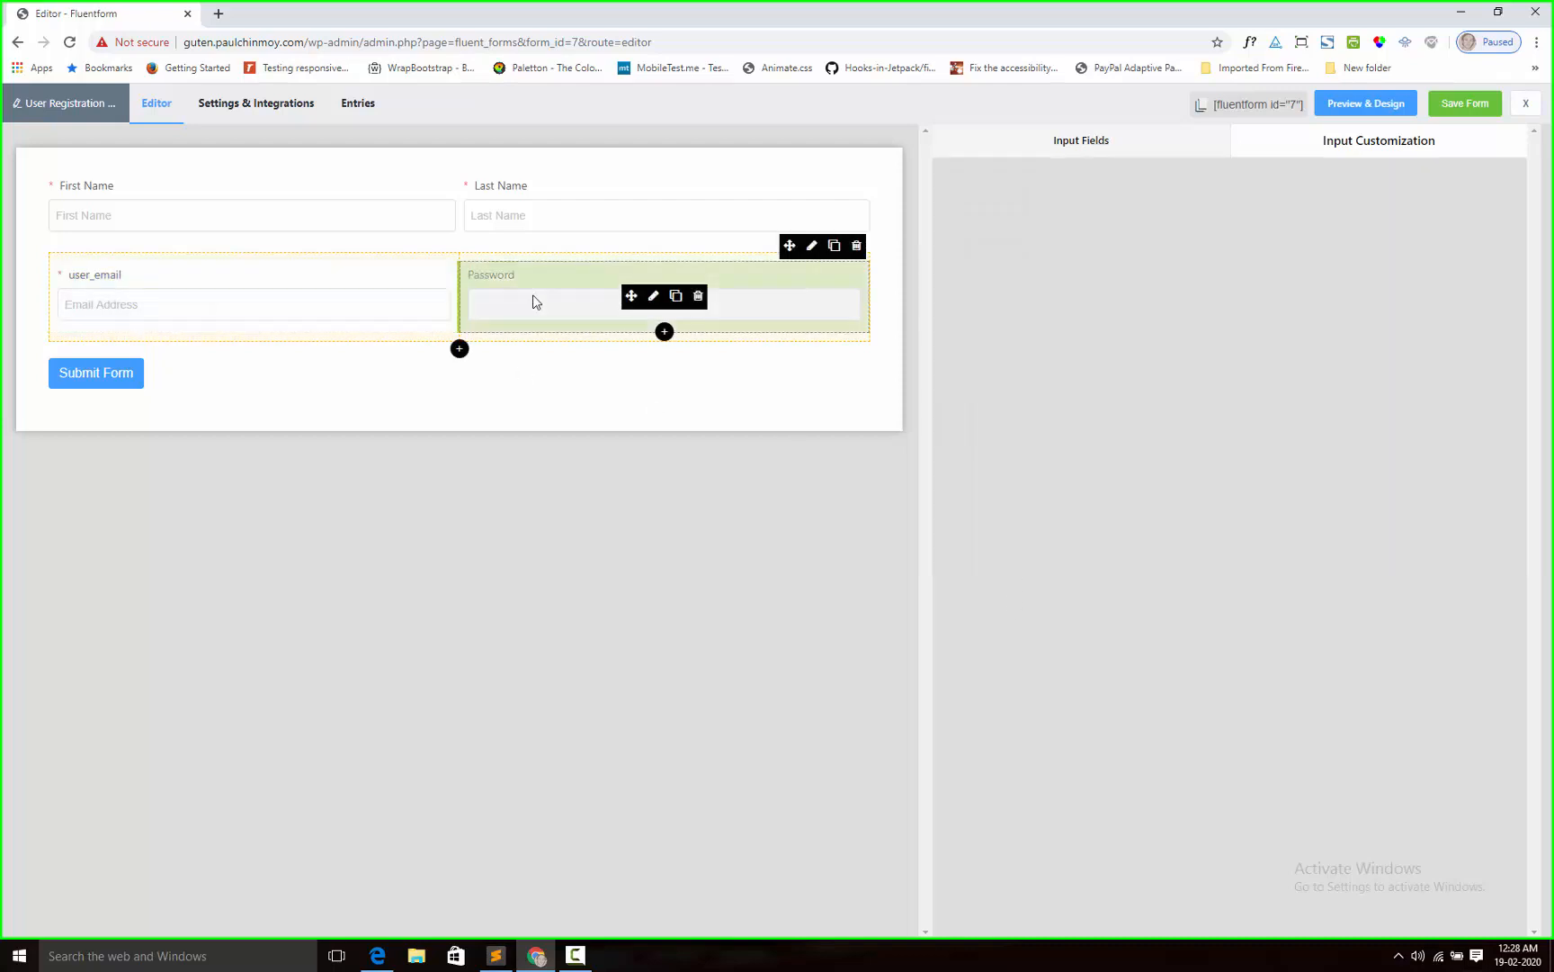
pyautogui.click(972, 456)
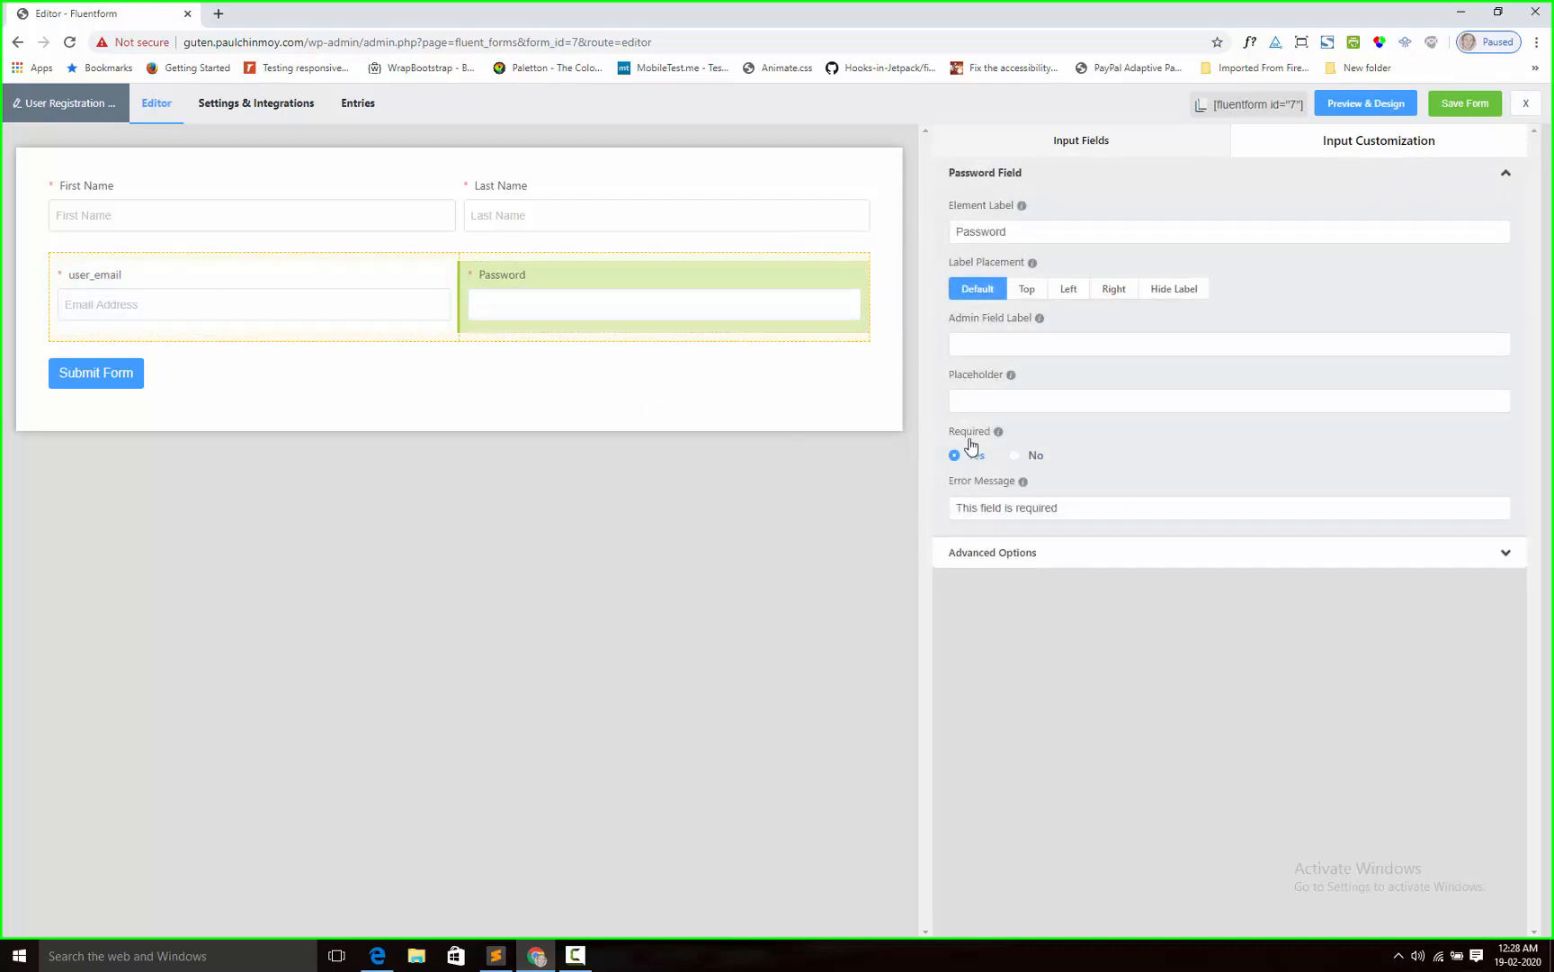
pyautogui.click(1042, 553)
pyautogui.click(956, 511)
pyautogui.write('user_password')
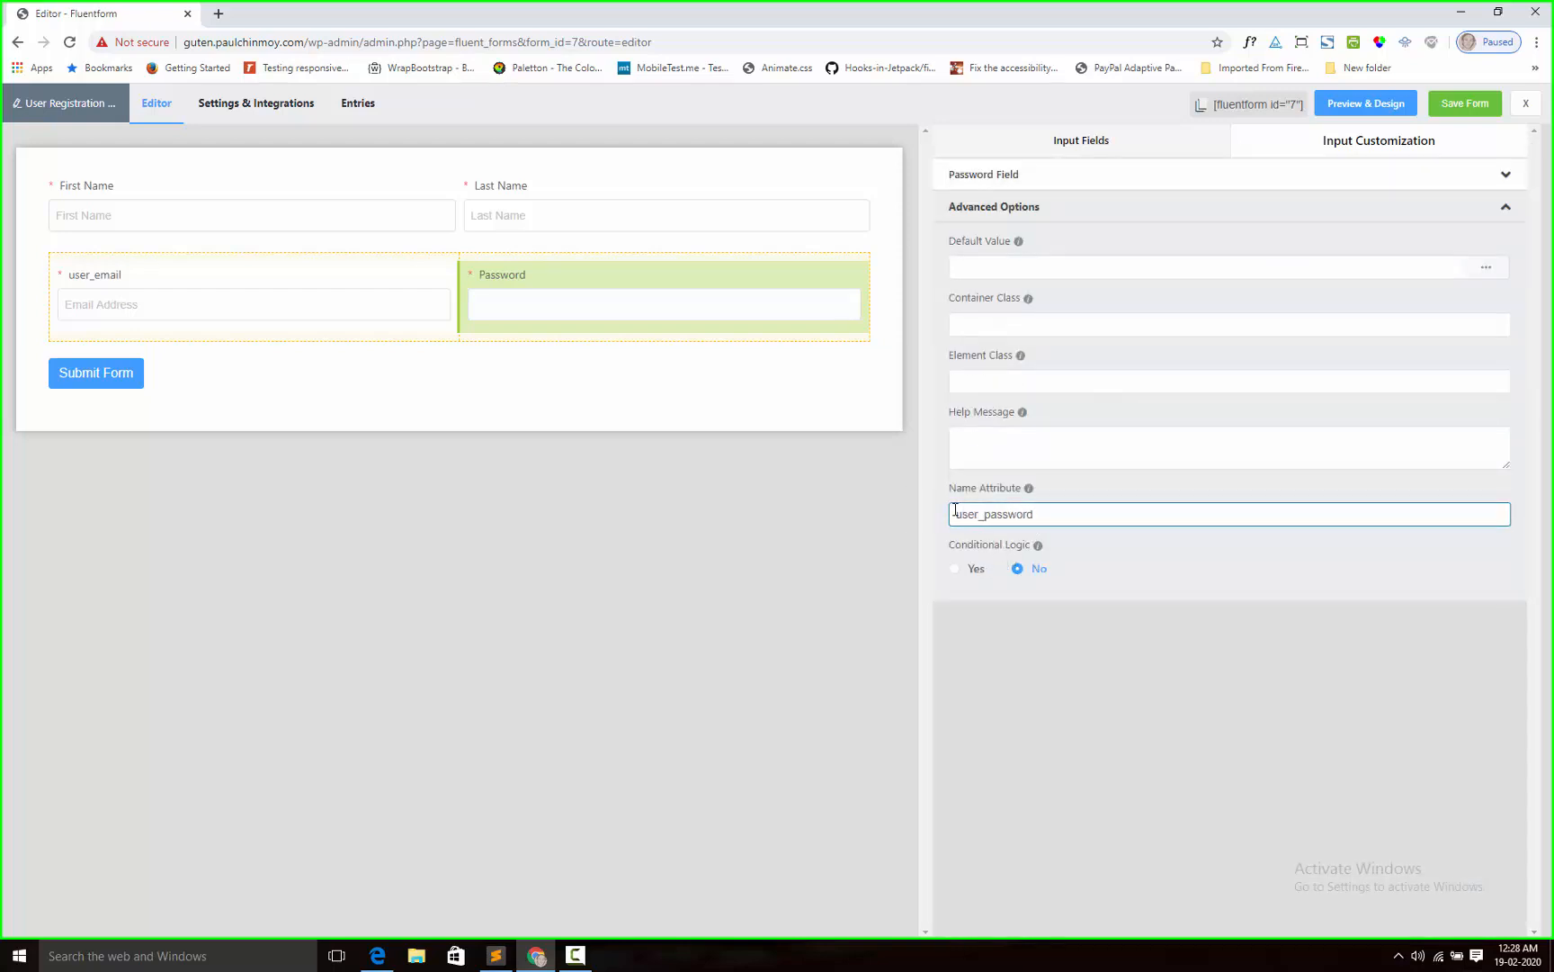
# - Save the form, copy its shortcode and go to Settings & Integrations
pyautogui.click(1022, 146)
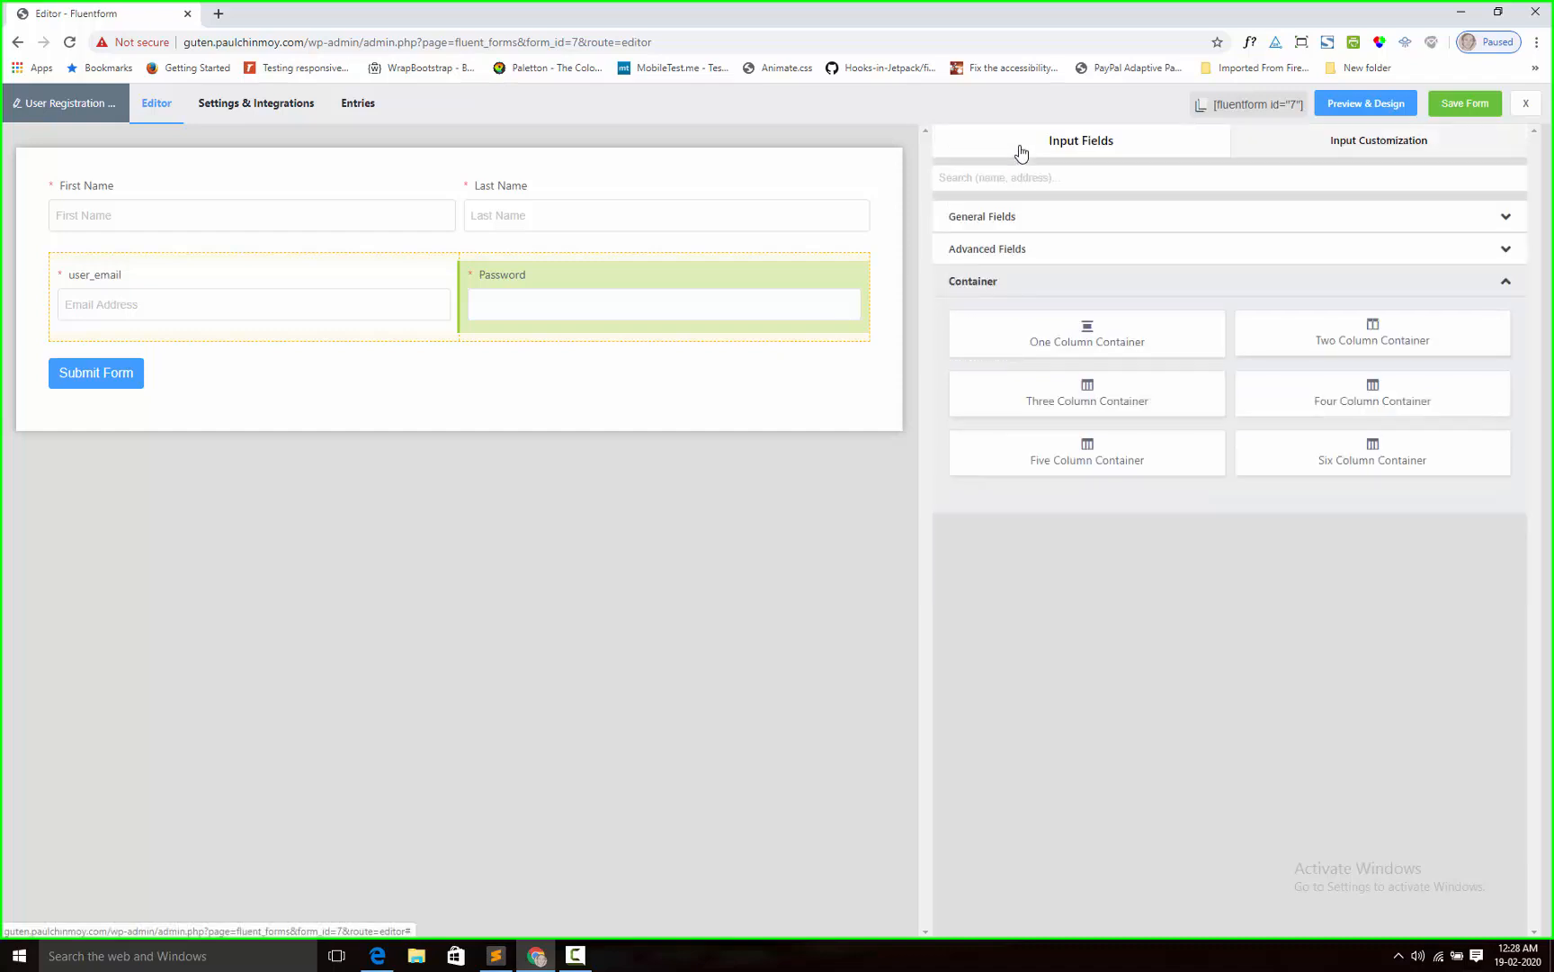
pyautogui.click(1477, 102)
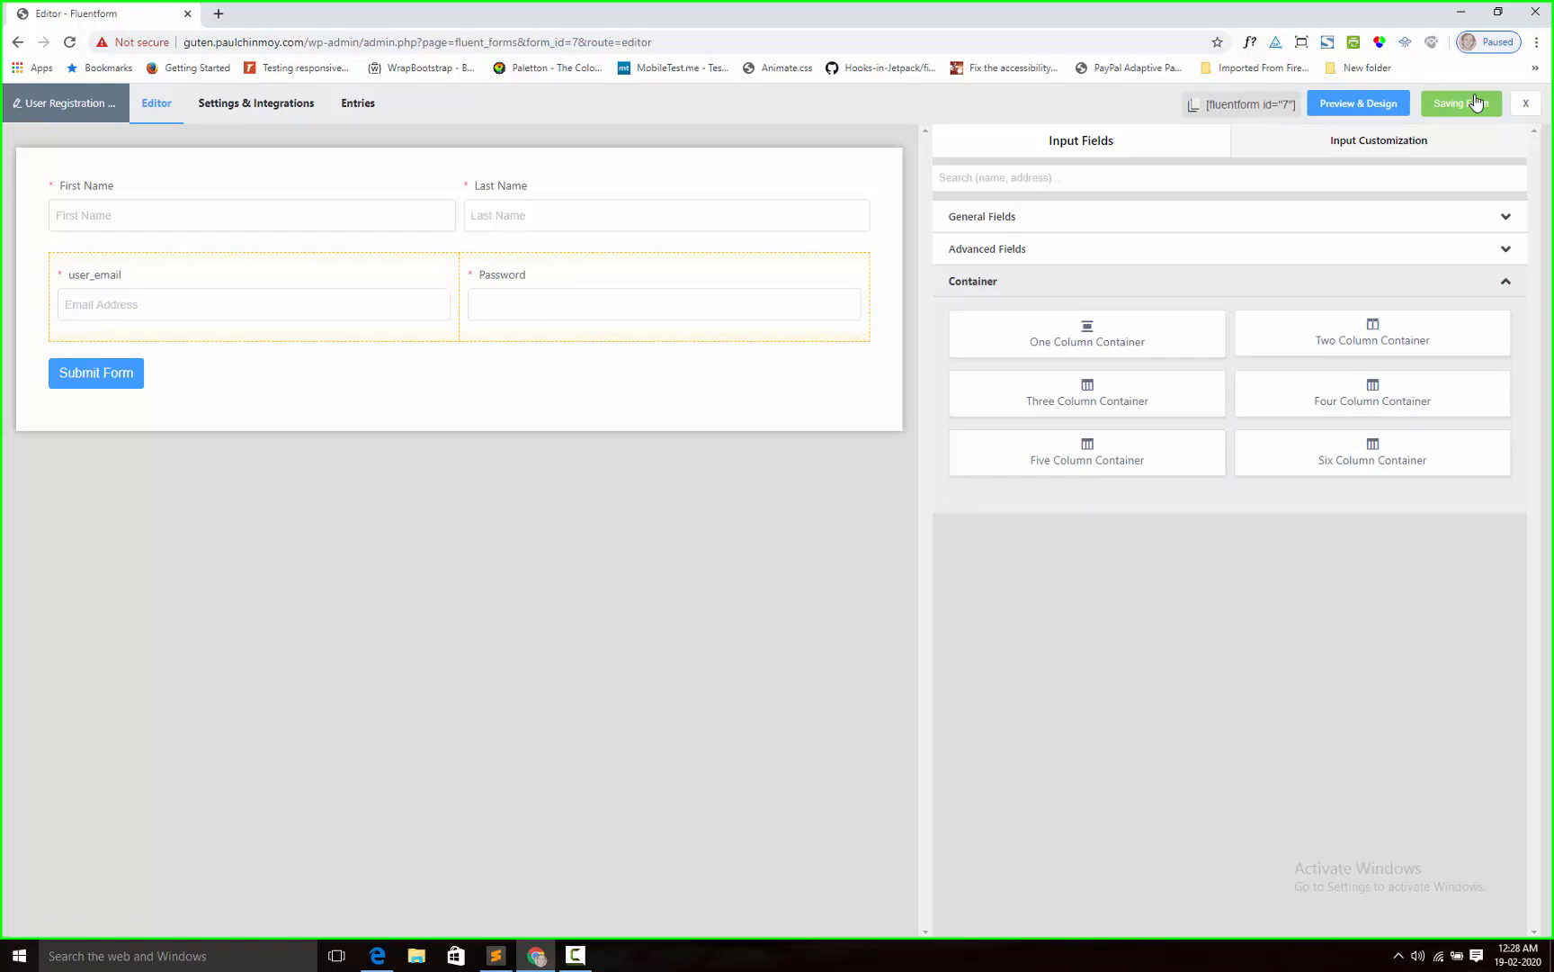
pyautogui.rightClick(1258, 104)
pyautogui.click(1221, 105)
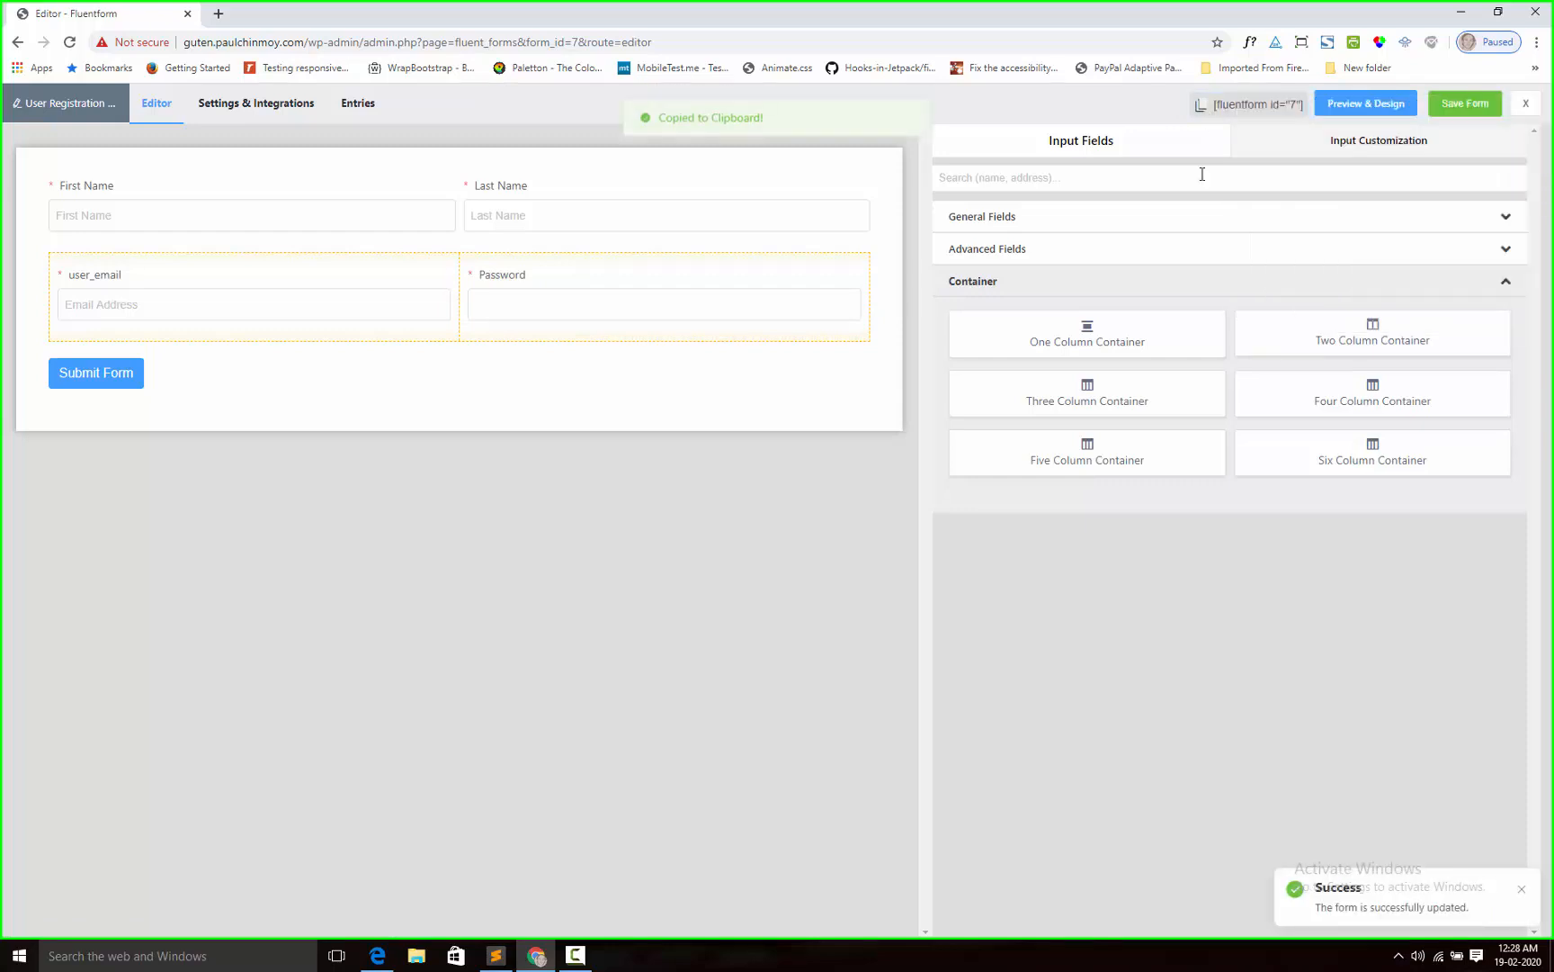
pyautogui.click(231, 108)
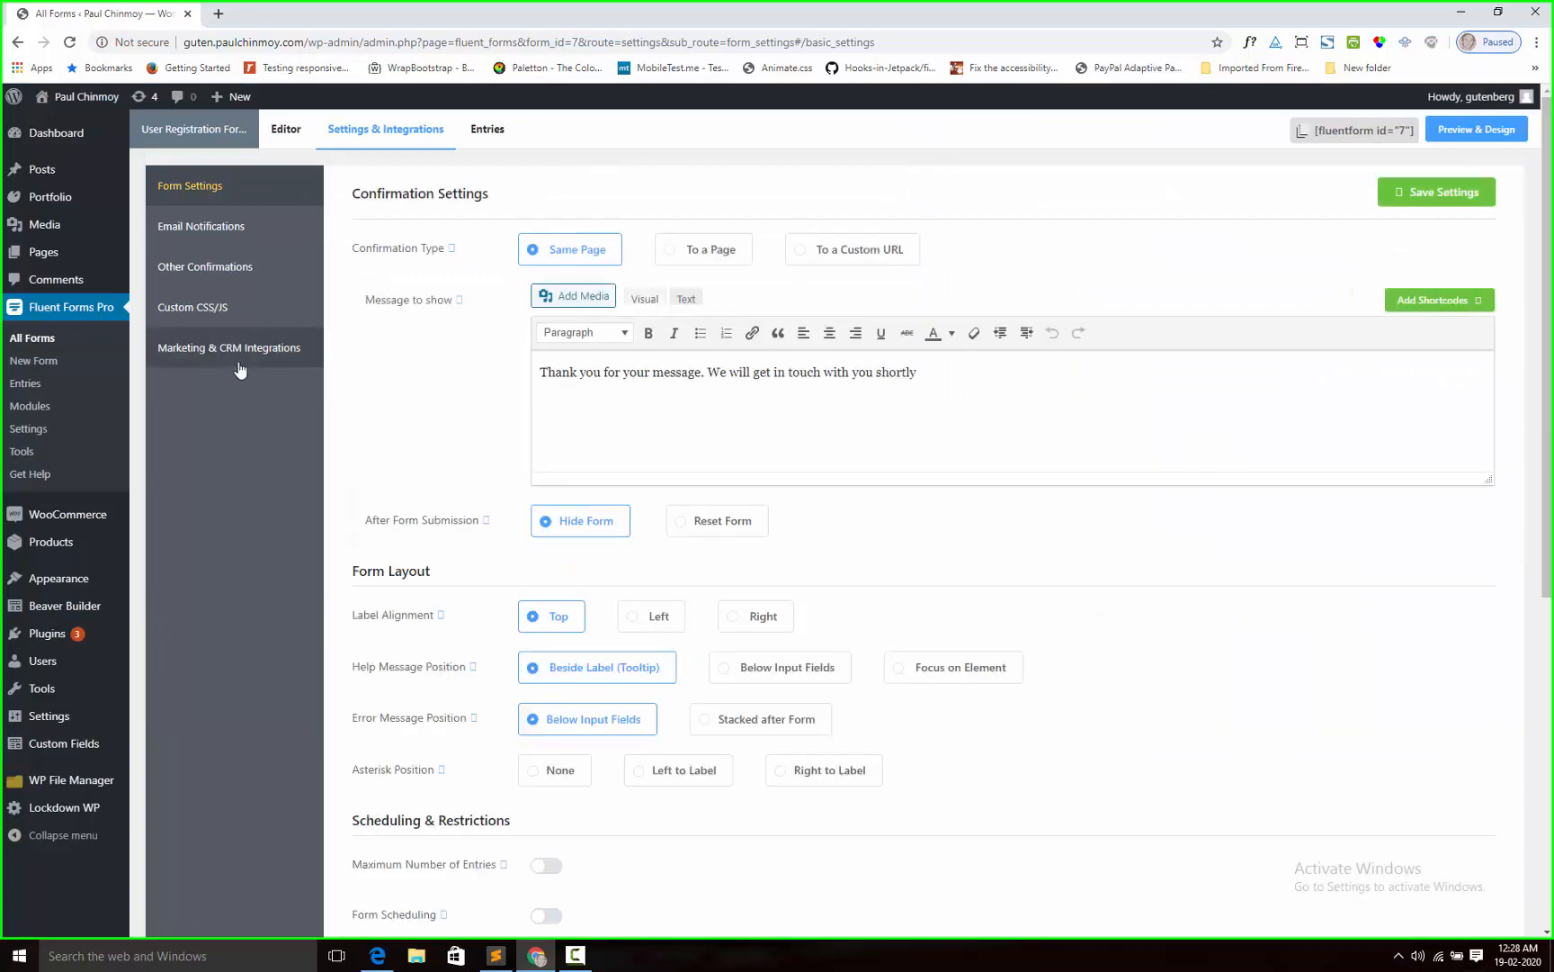
# - Add a new User Registration integration named Registration Feed
pyautogui.click(249, 355)
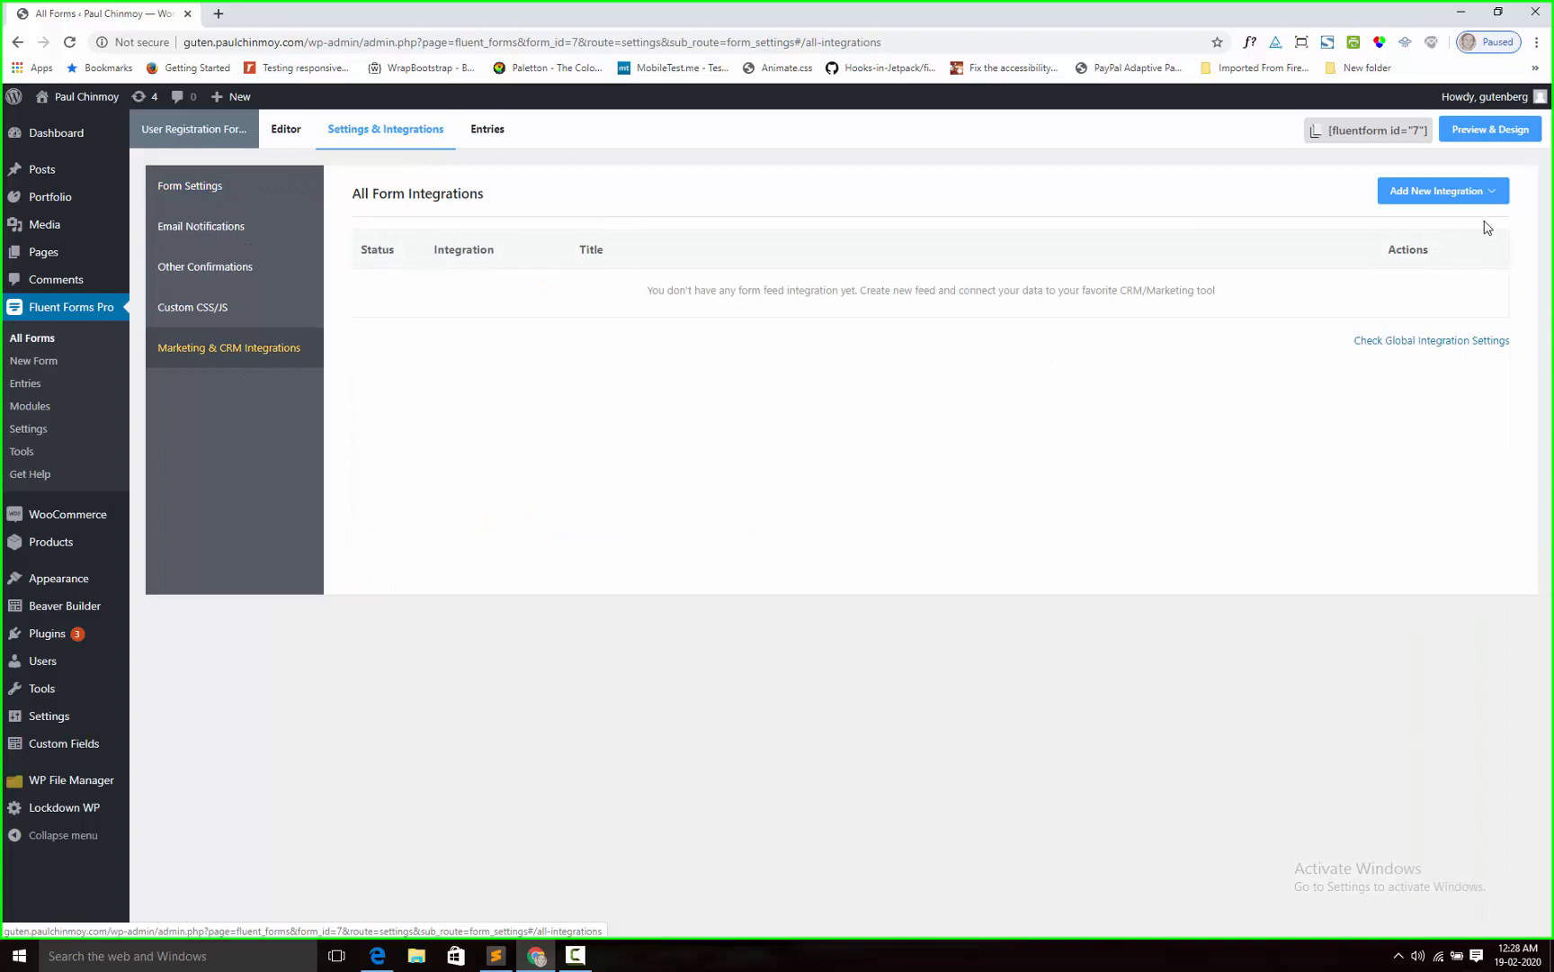
pyautogui.click(1489, 200)
pyautogui.click(1440, 239)
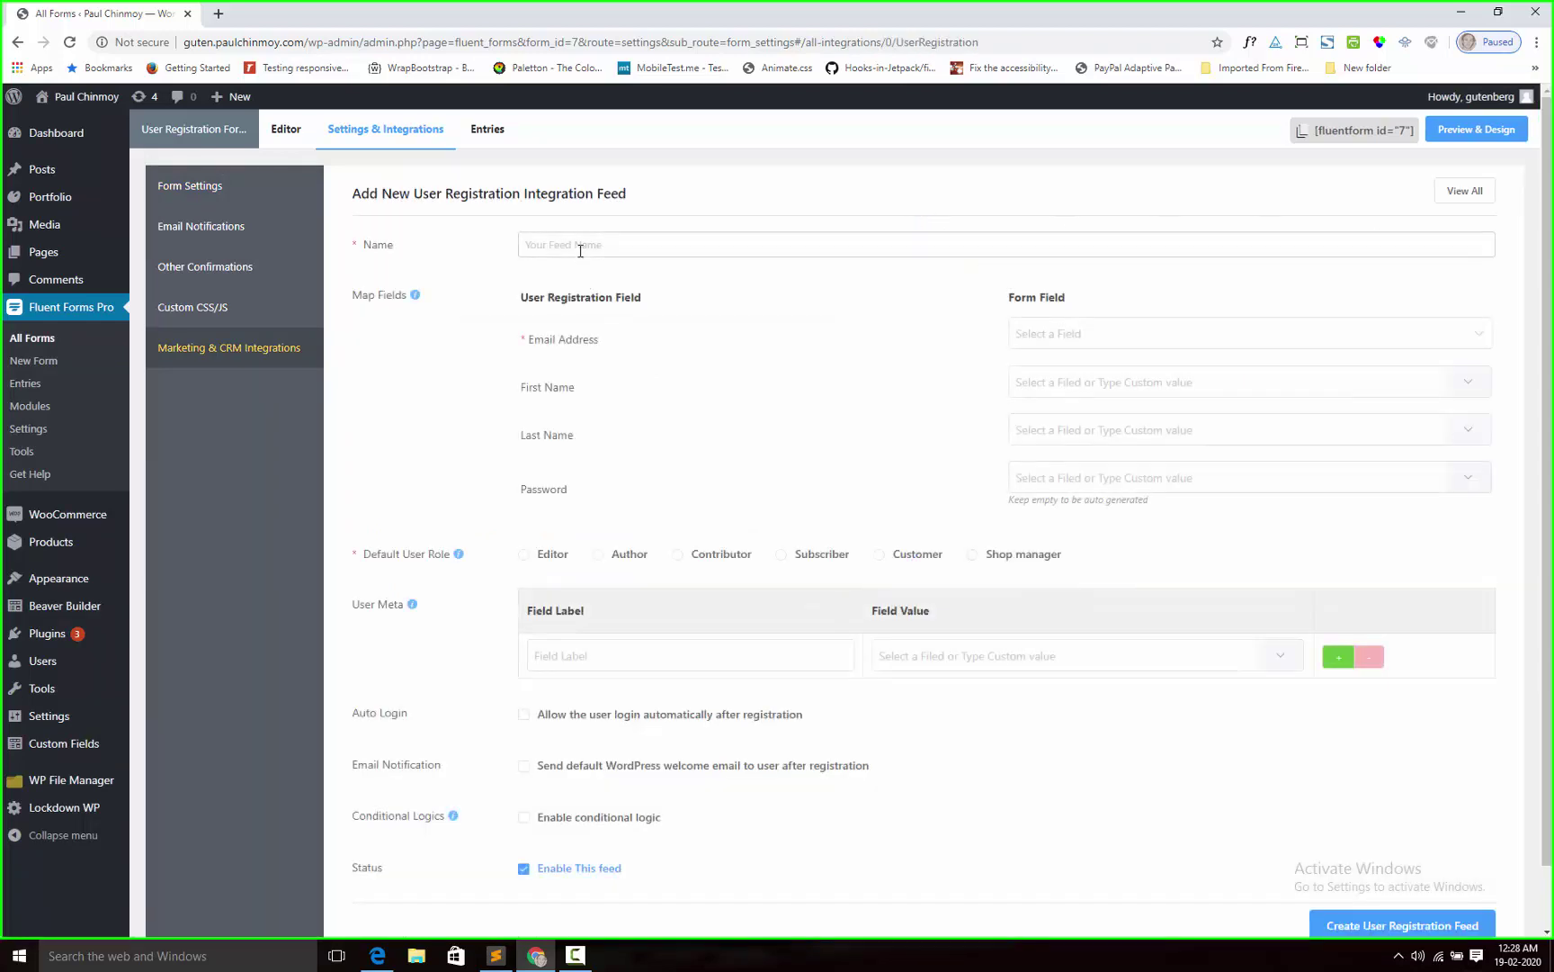
pyautogui.click(580, 248)
pyautogui.write('Registration Feed')
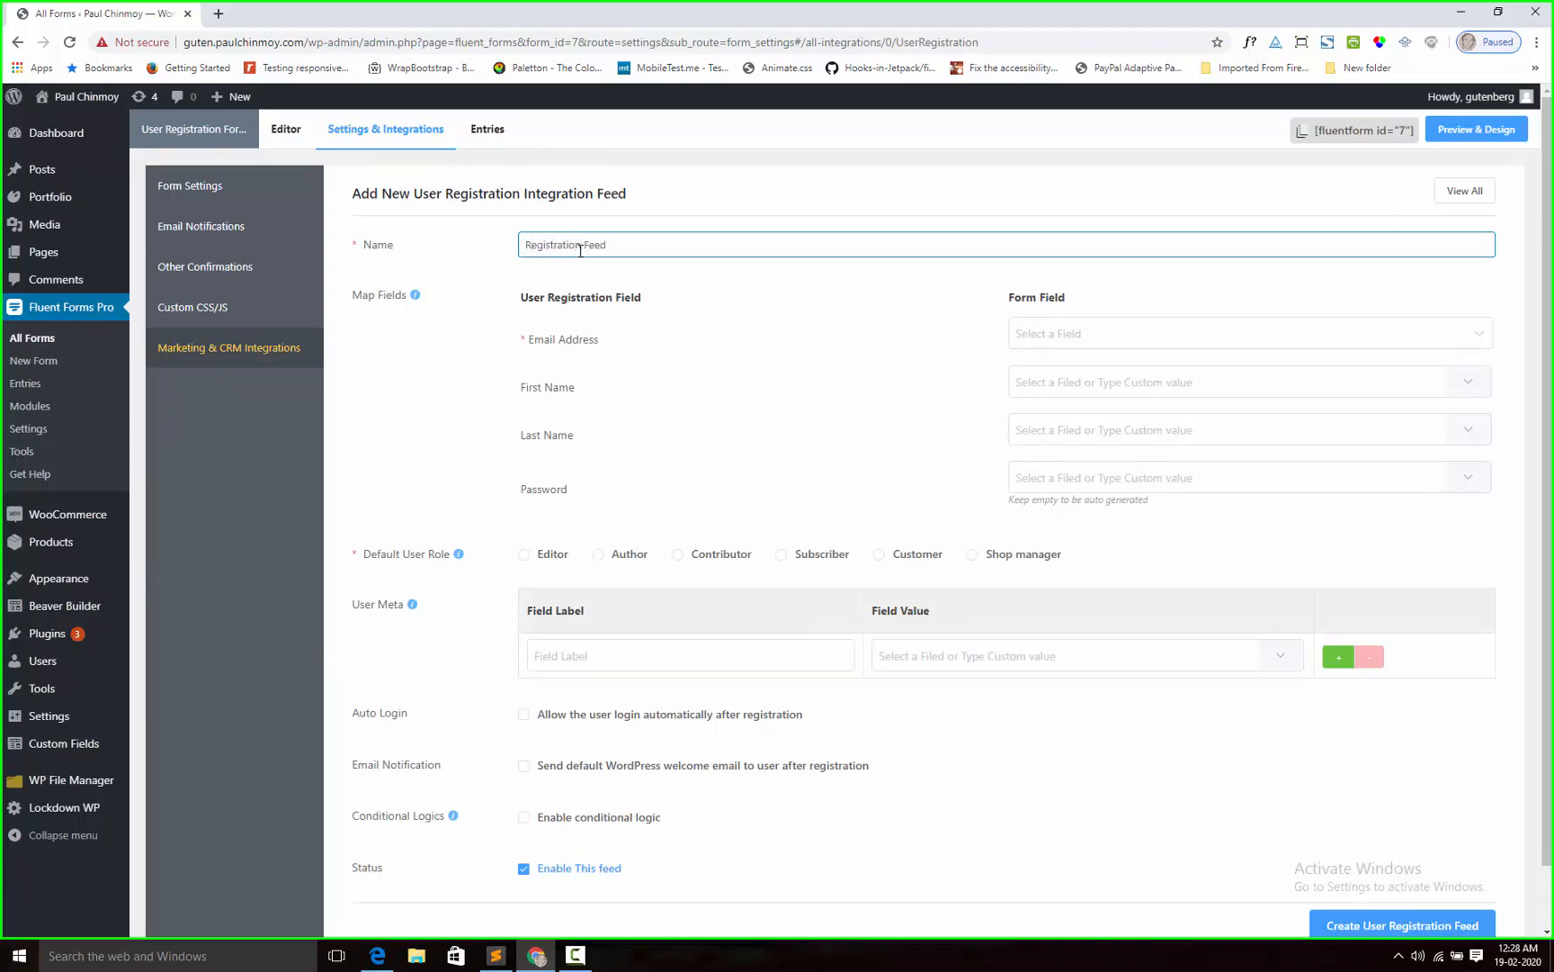
# - Map Email Address, First Name, Last Name and Password to the matching form inputs
pyautogui.click(1428, 343)
pyautogui.click(1150, 380)
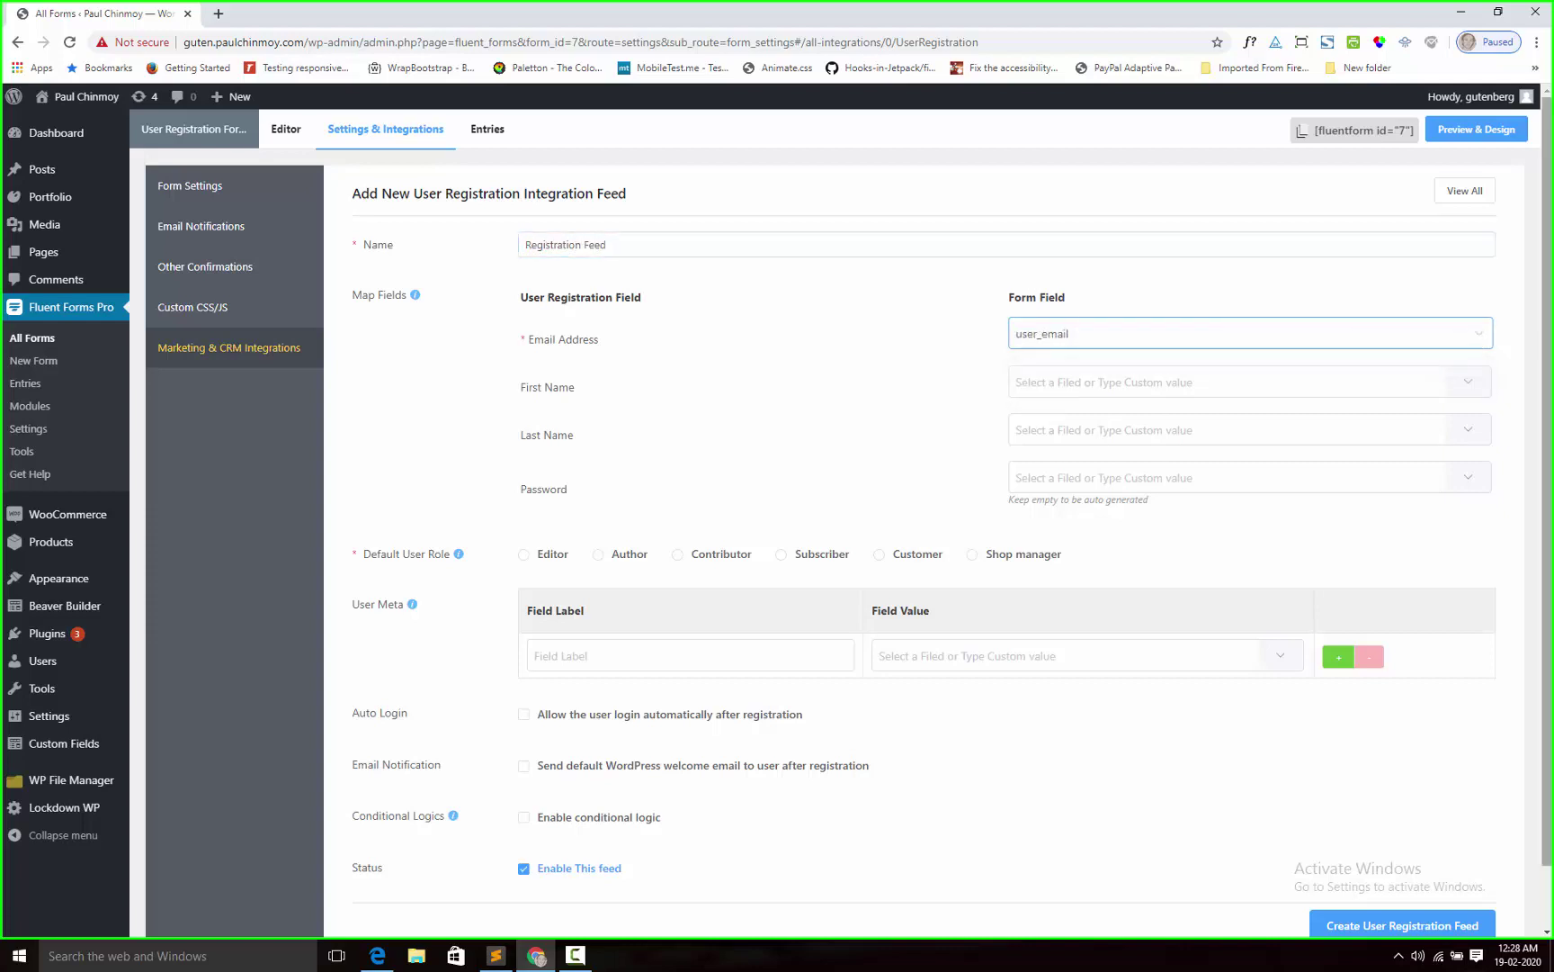
pyautogui.click(1469, 382)
pyautogui.click(1451, 469)
pyautogui.click(1468, 431)
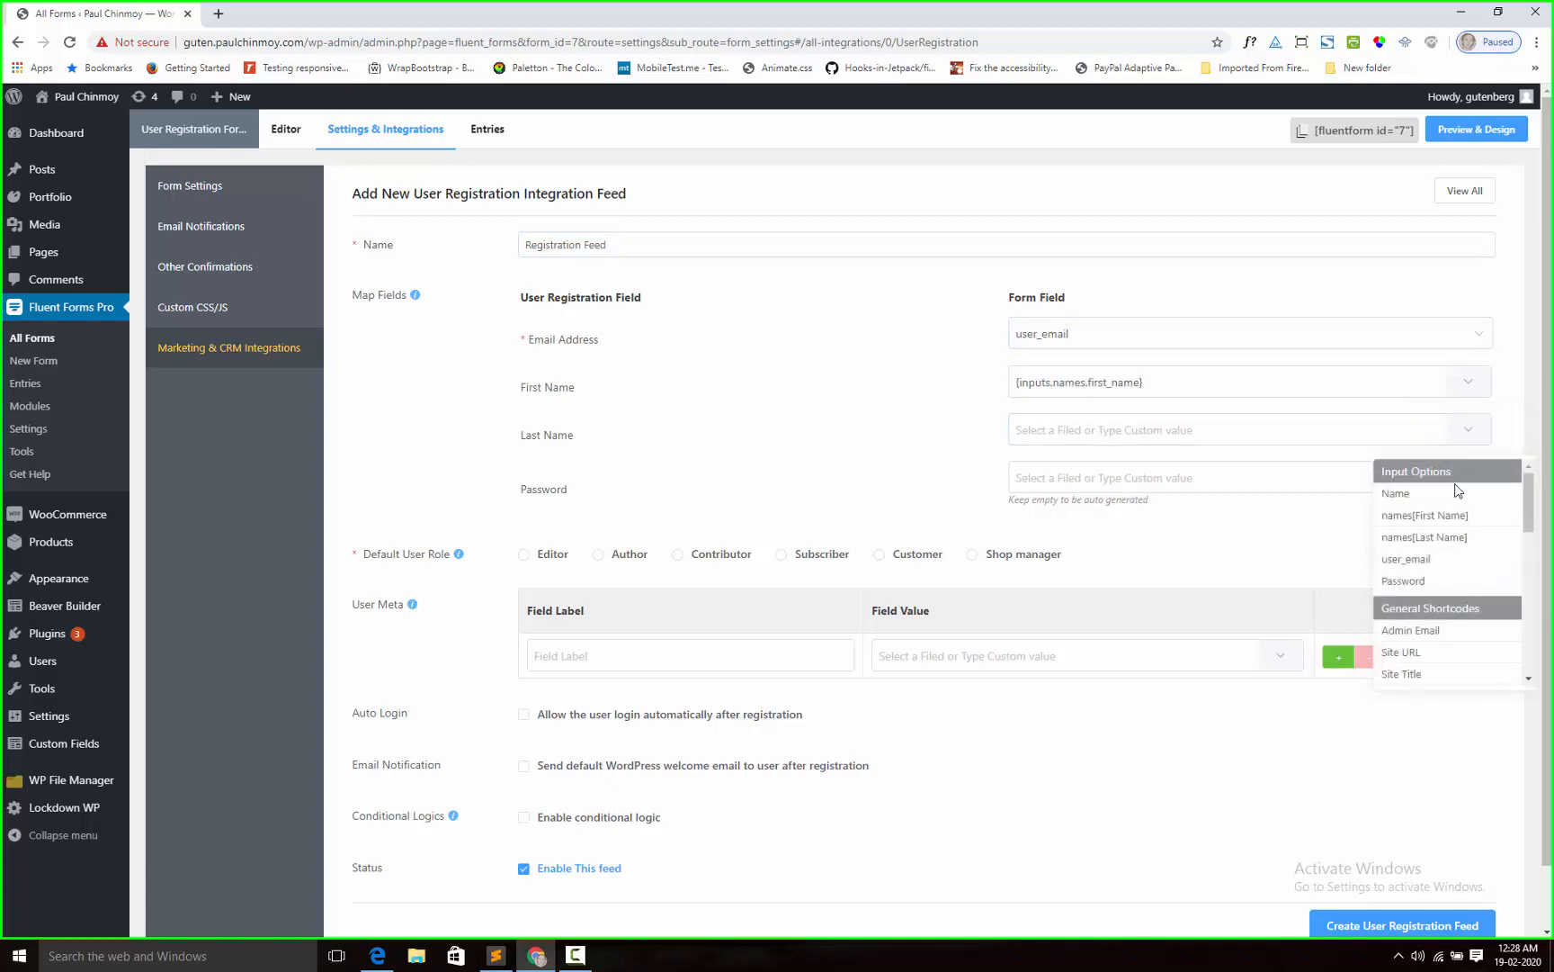
pyautogui.click(1448, 536)
pyautogui.click(1363, 481)
pyautogui.click(1470, 477)
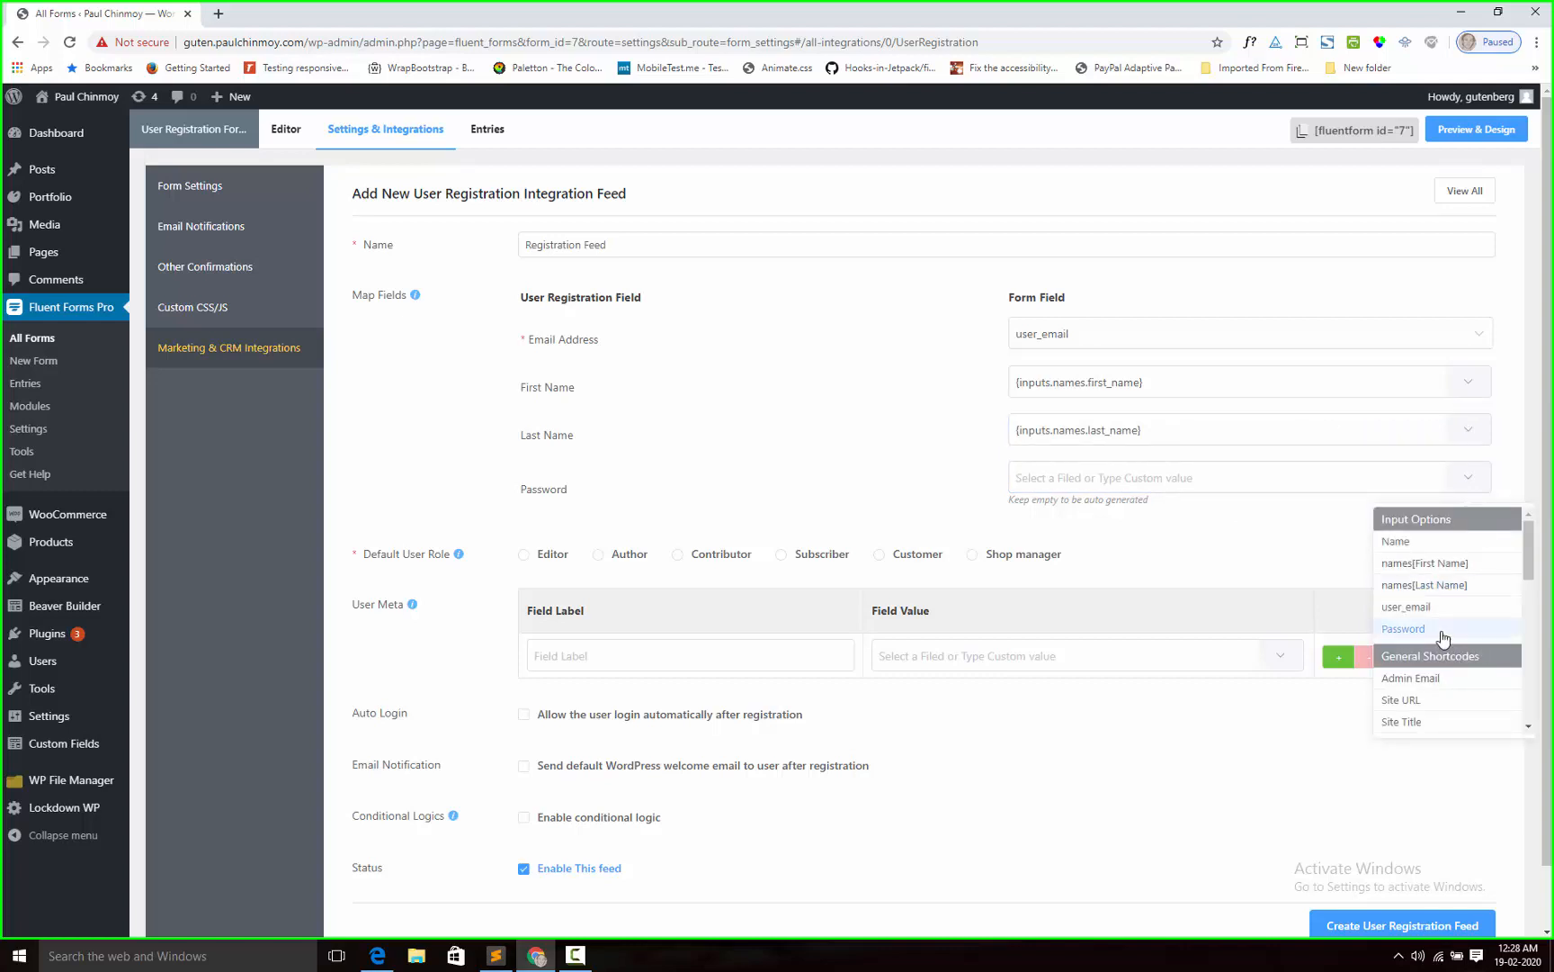
pyautogui.click(1405, 629)
pyautogui.click(972, 533)
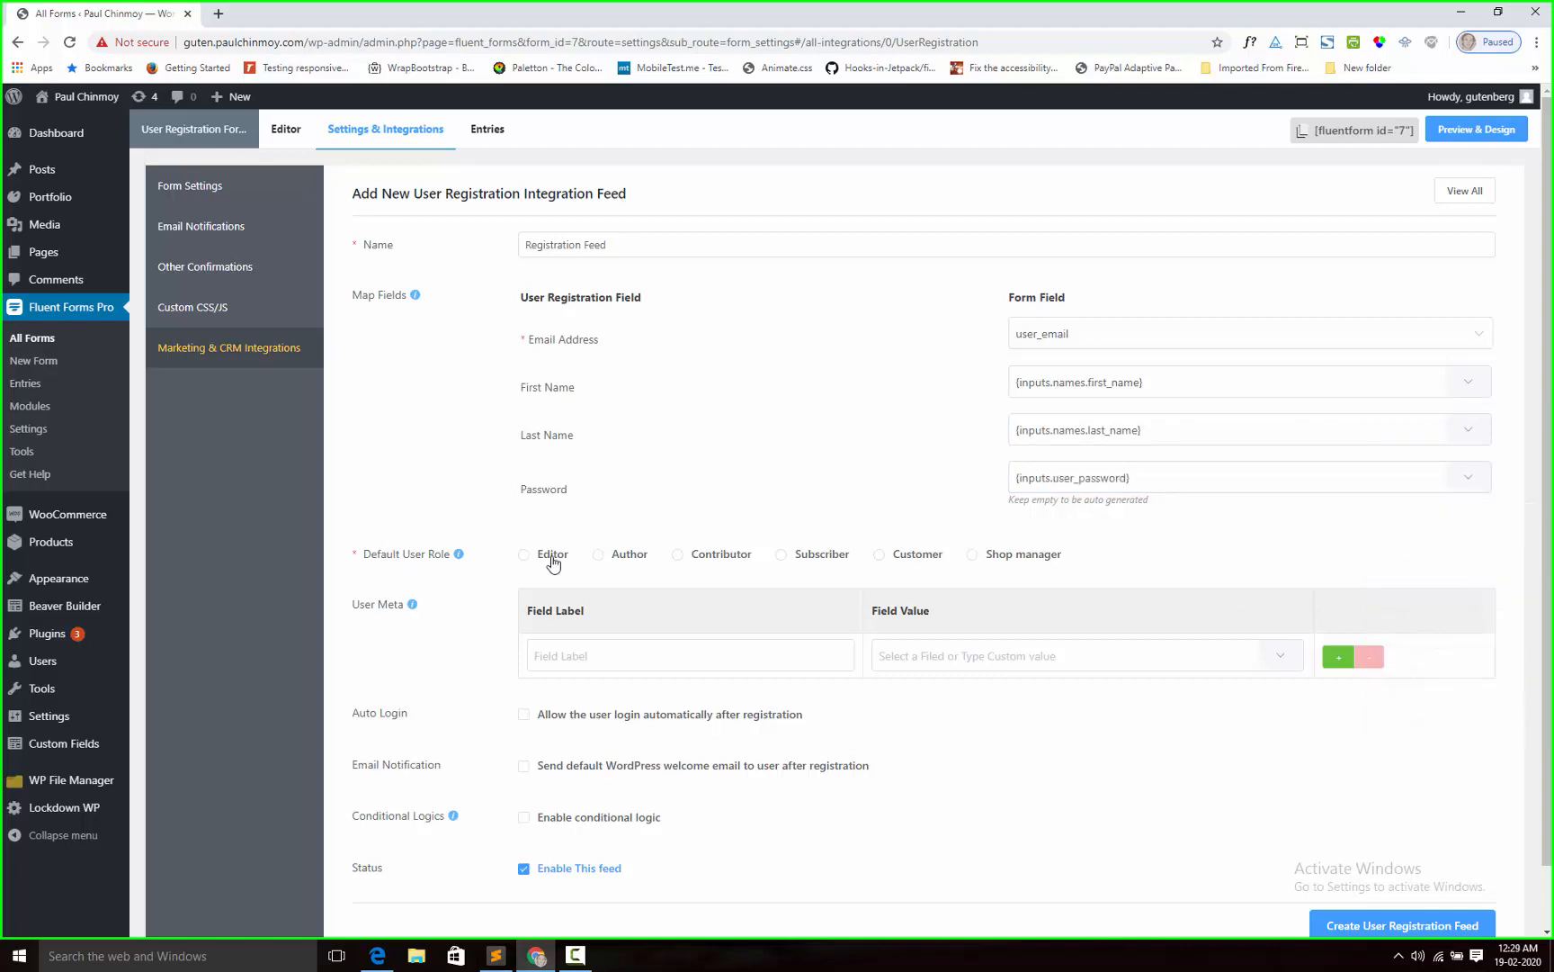
# - Set default role Subscriber, send the welcome email, and create the registration feed
pyautogui.click(808, 557)
pyautogui.scroll(-1, 644, 553)
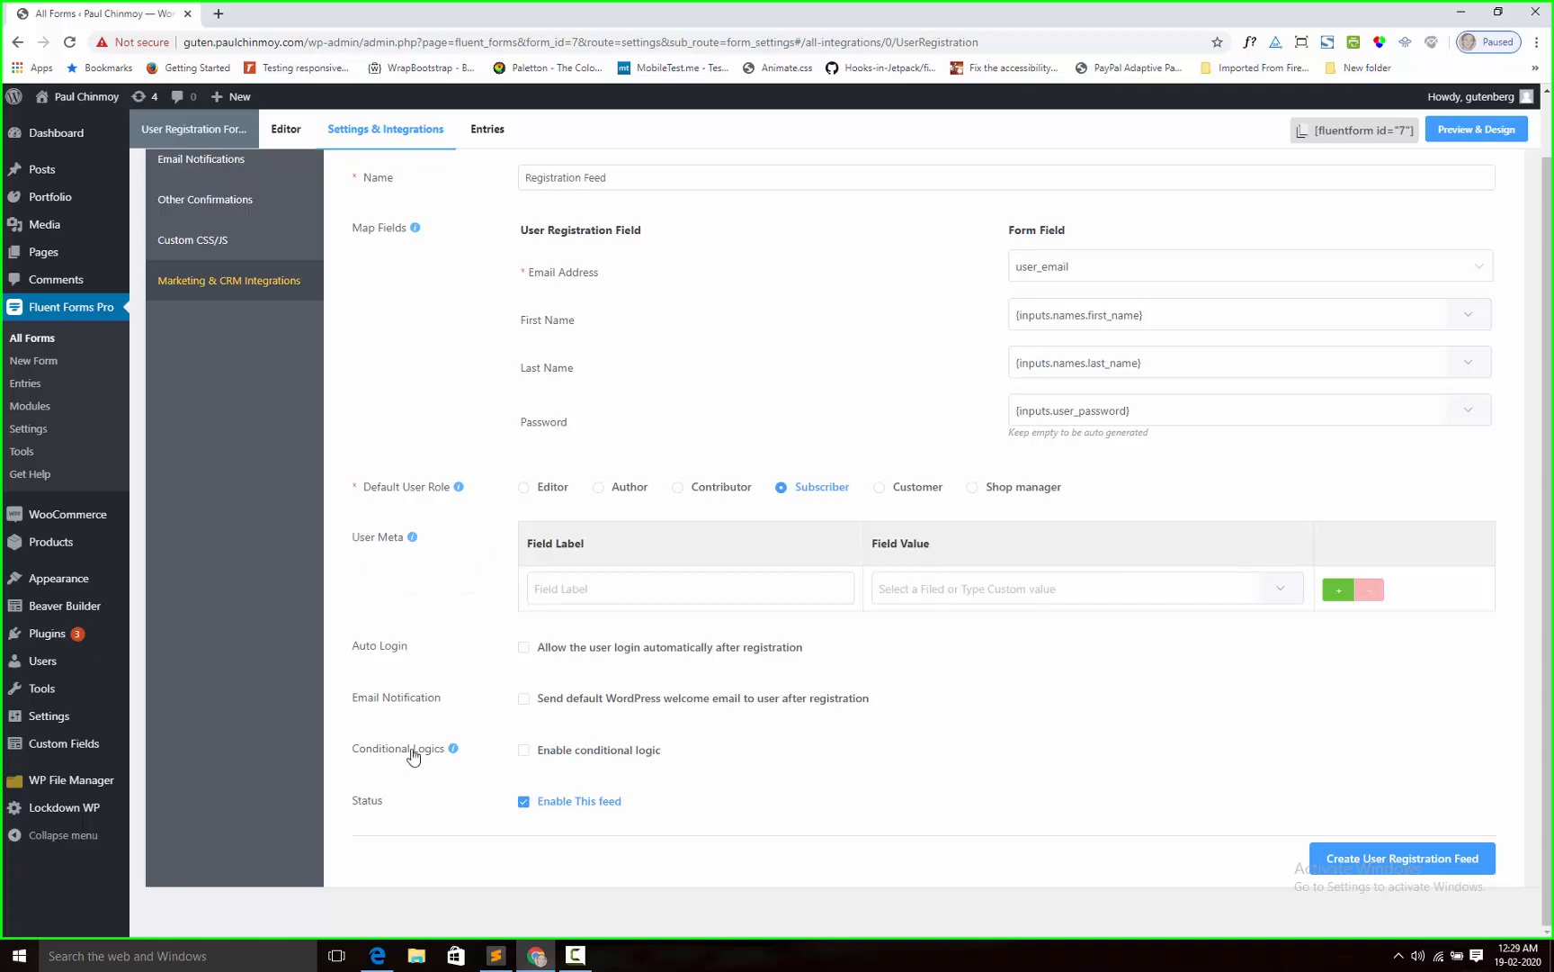
pyautogui.click(591, 702)
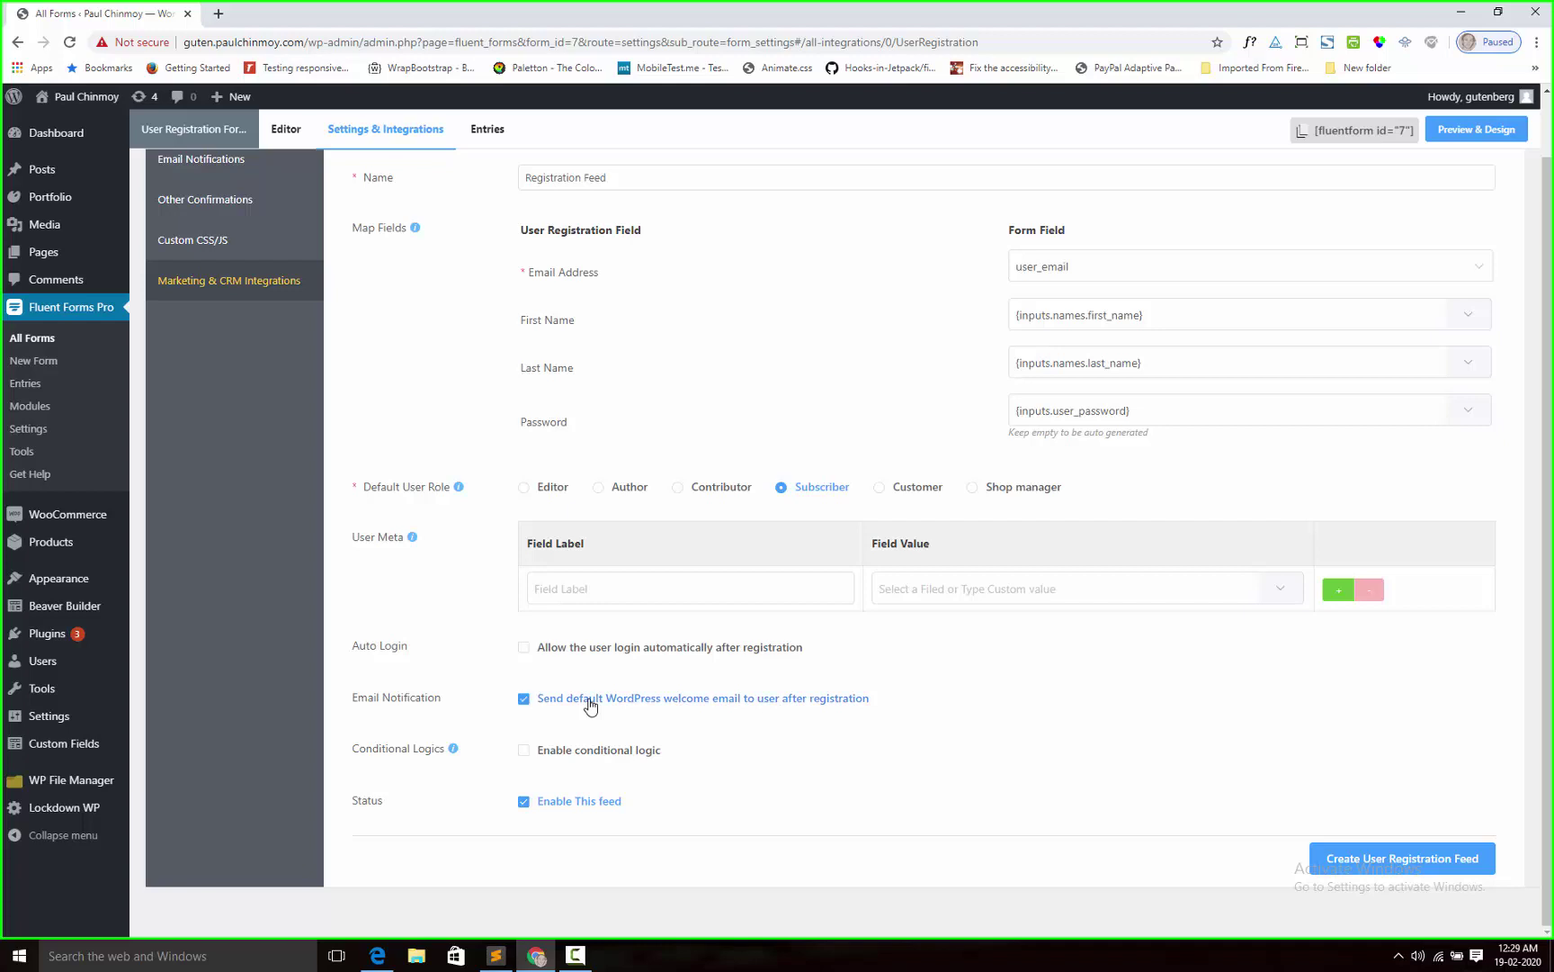
pyautogui.click(1406, 864)
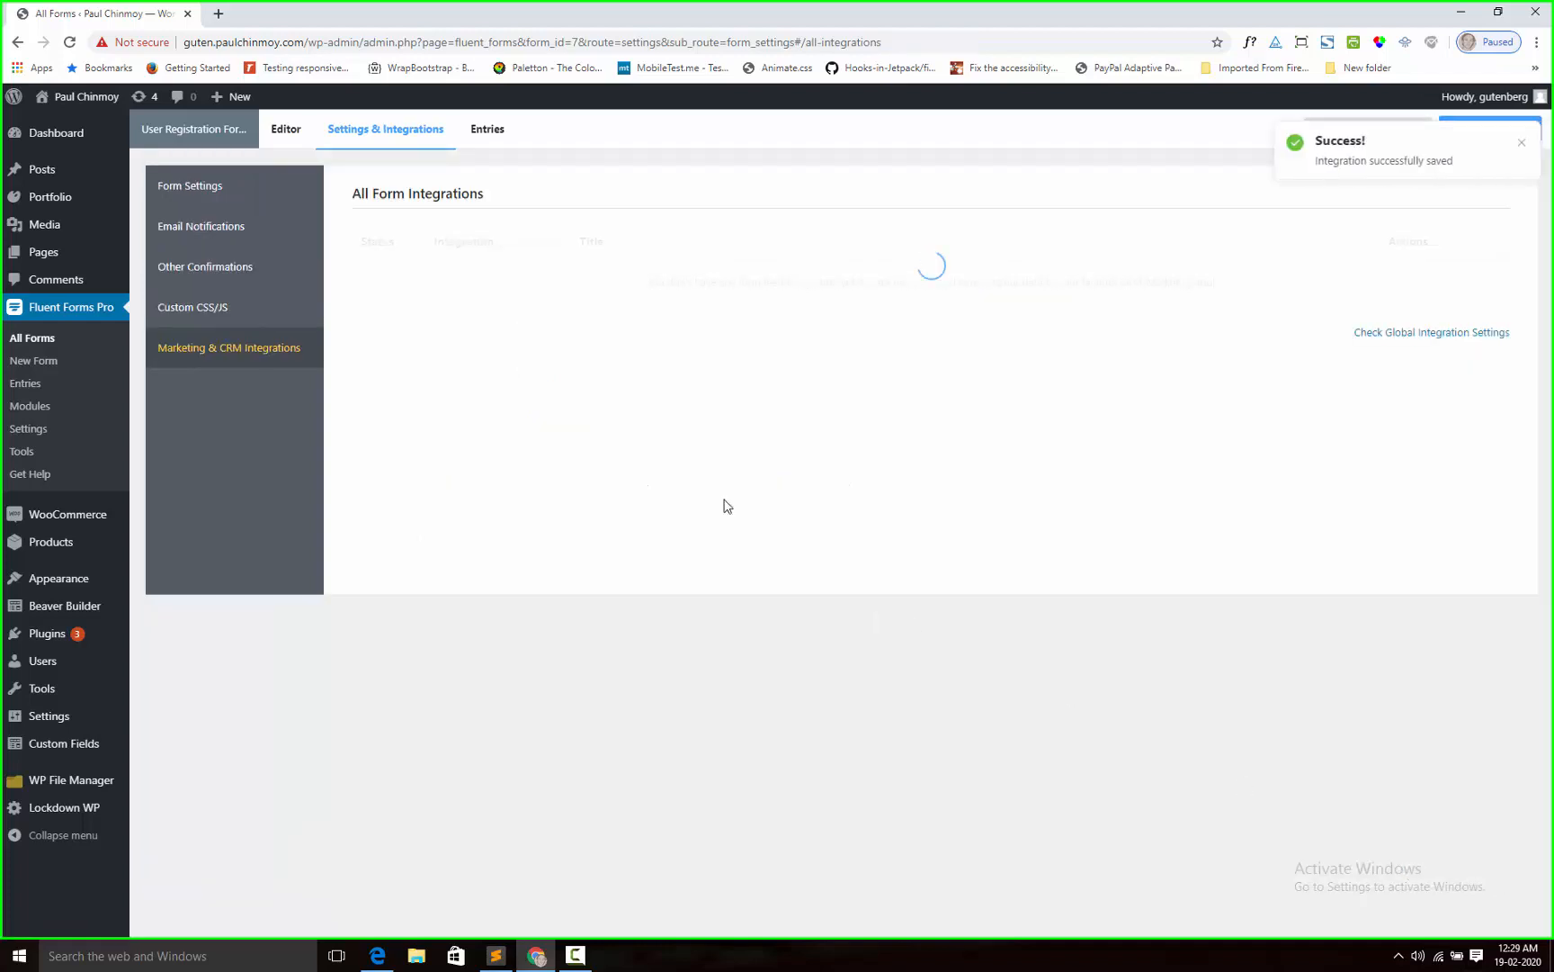
# - Turn on Delete entry data after form submission in Form Settings and save
pyautogui.click(190, 186)
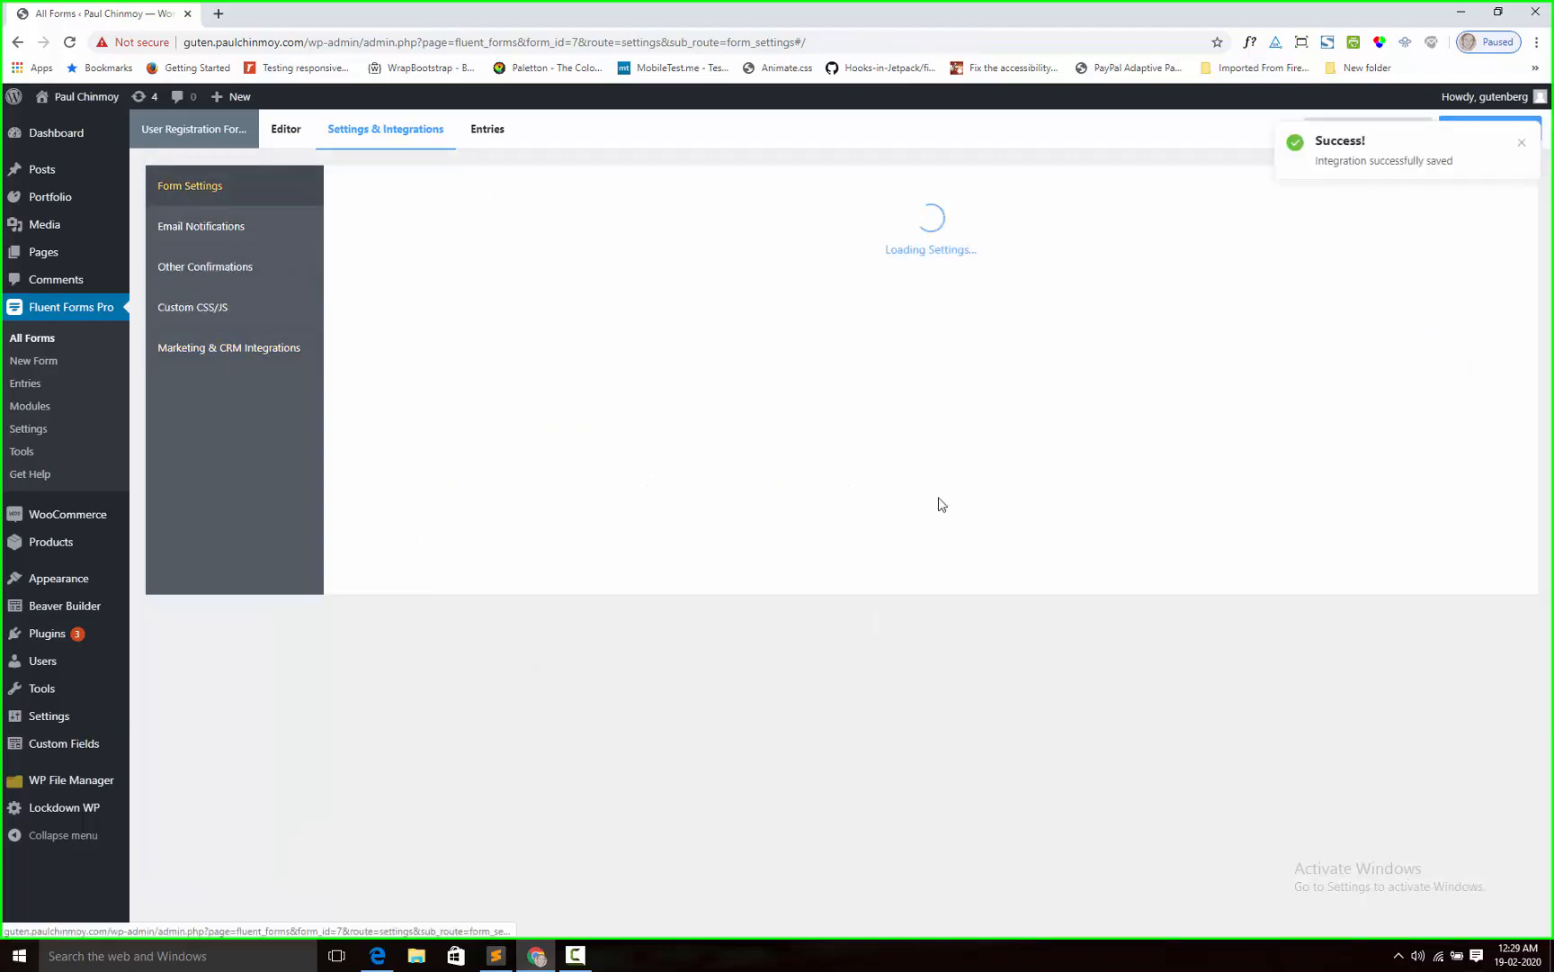
pyautogui.scroll(-8, 1215, 752)
pyautogui.scroll(-2, 1215, 753)
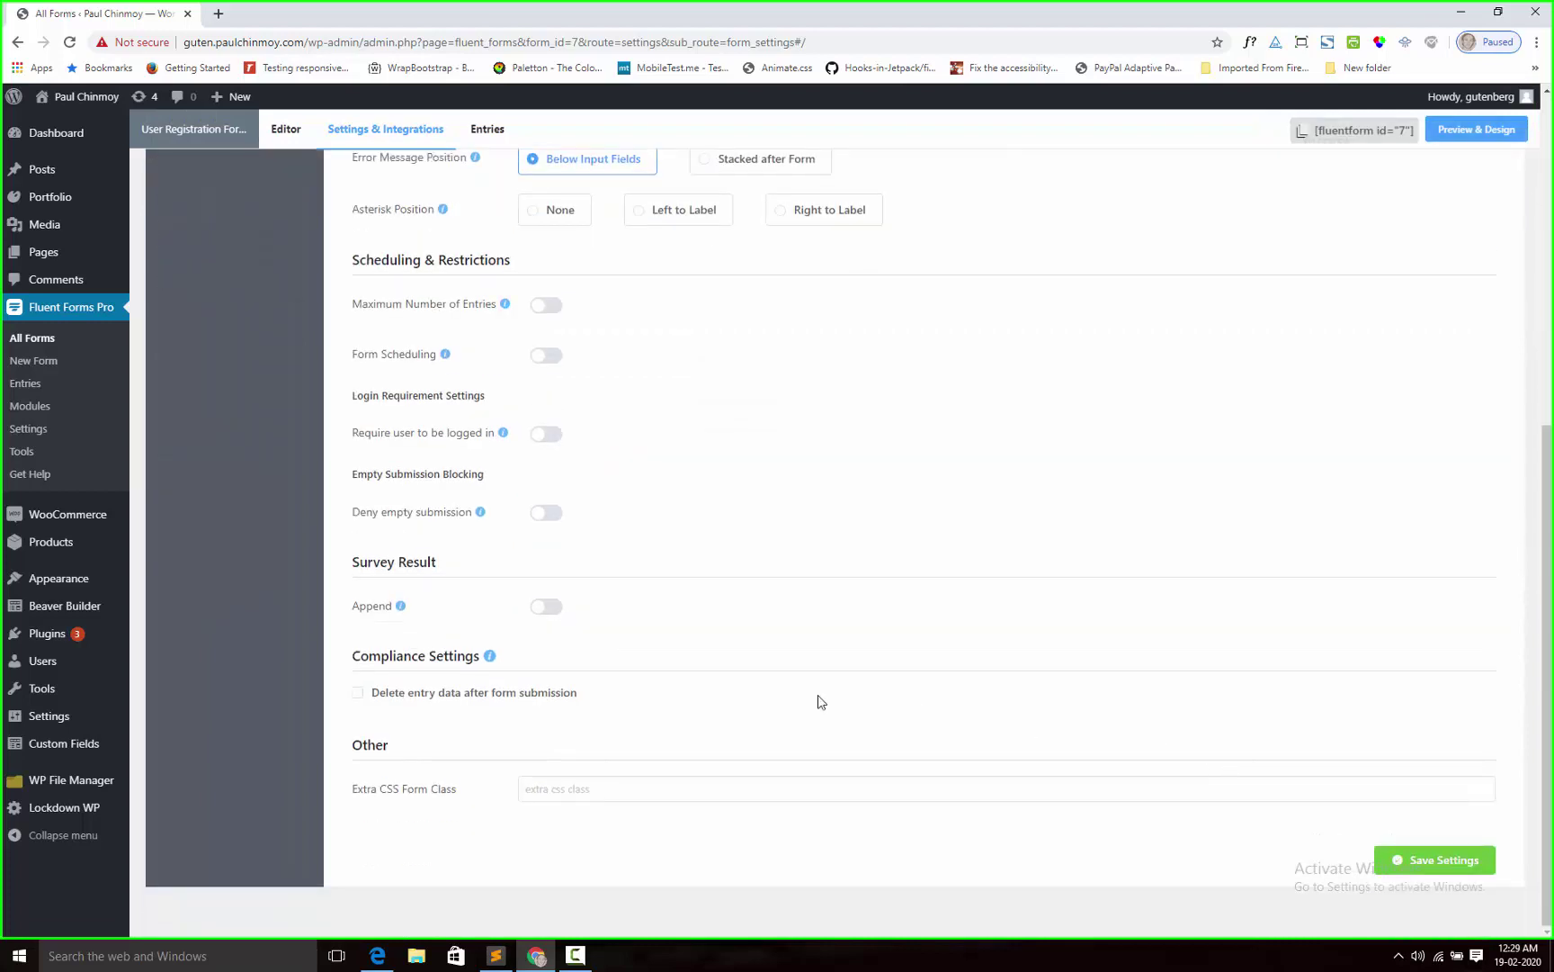
pyautogui.click(378, 696)
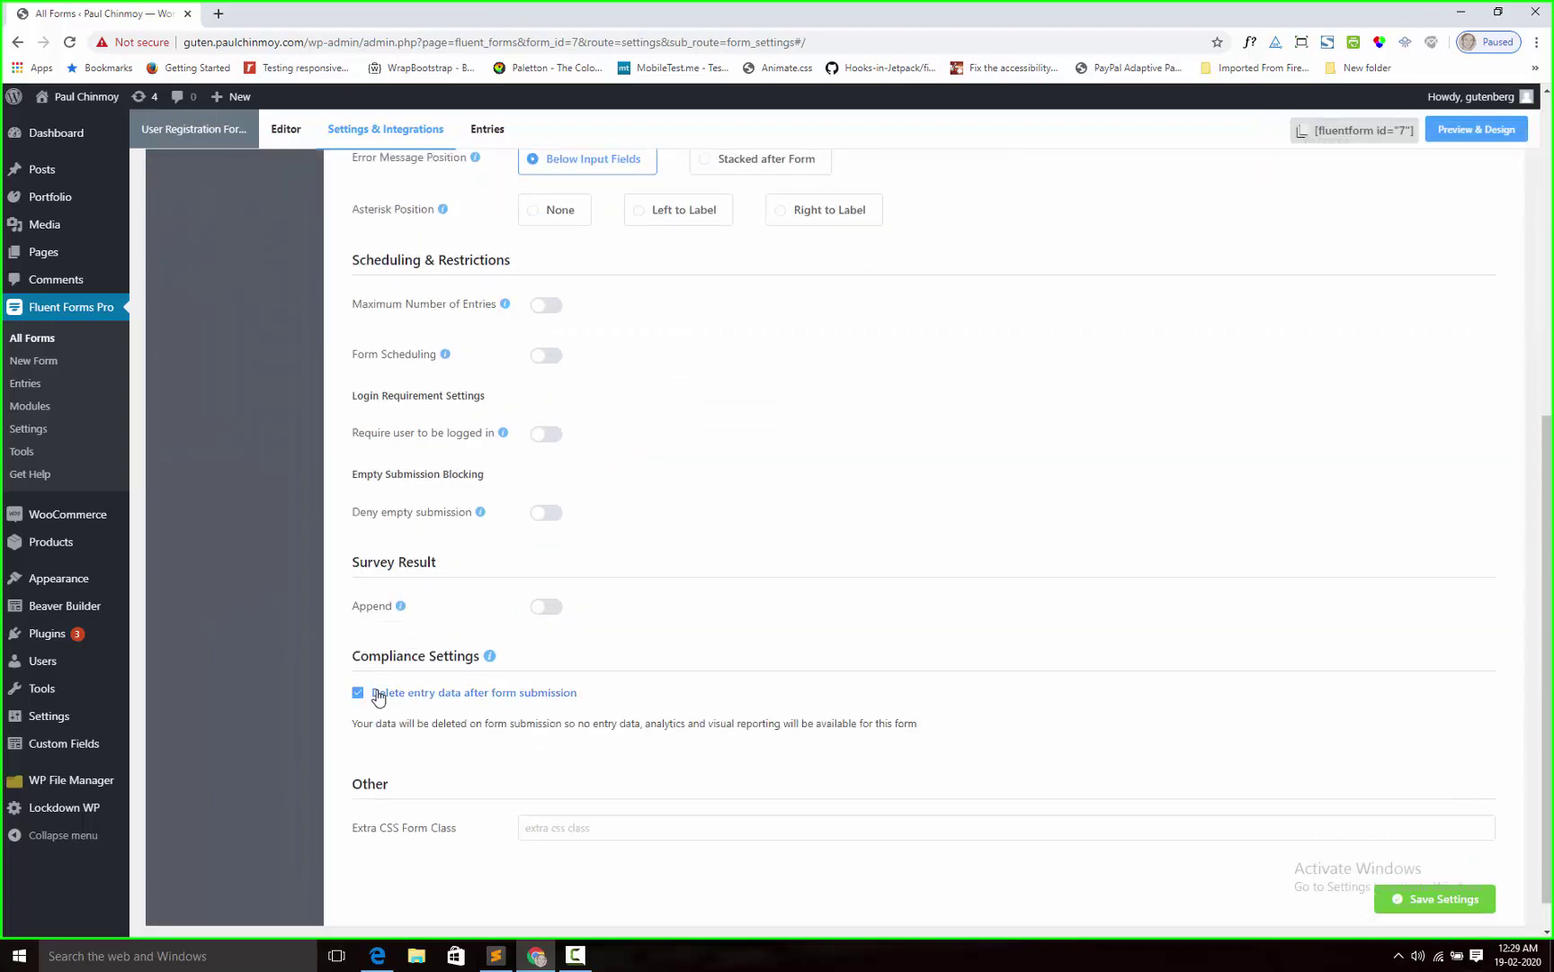
pyautogui.click(1433, 902)
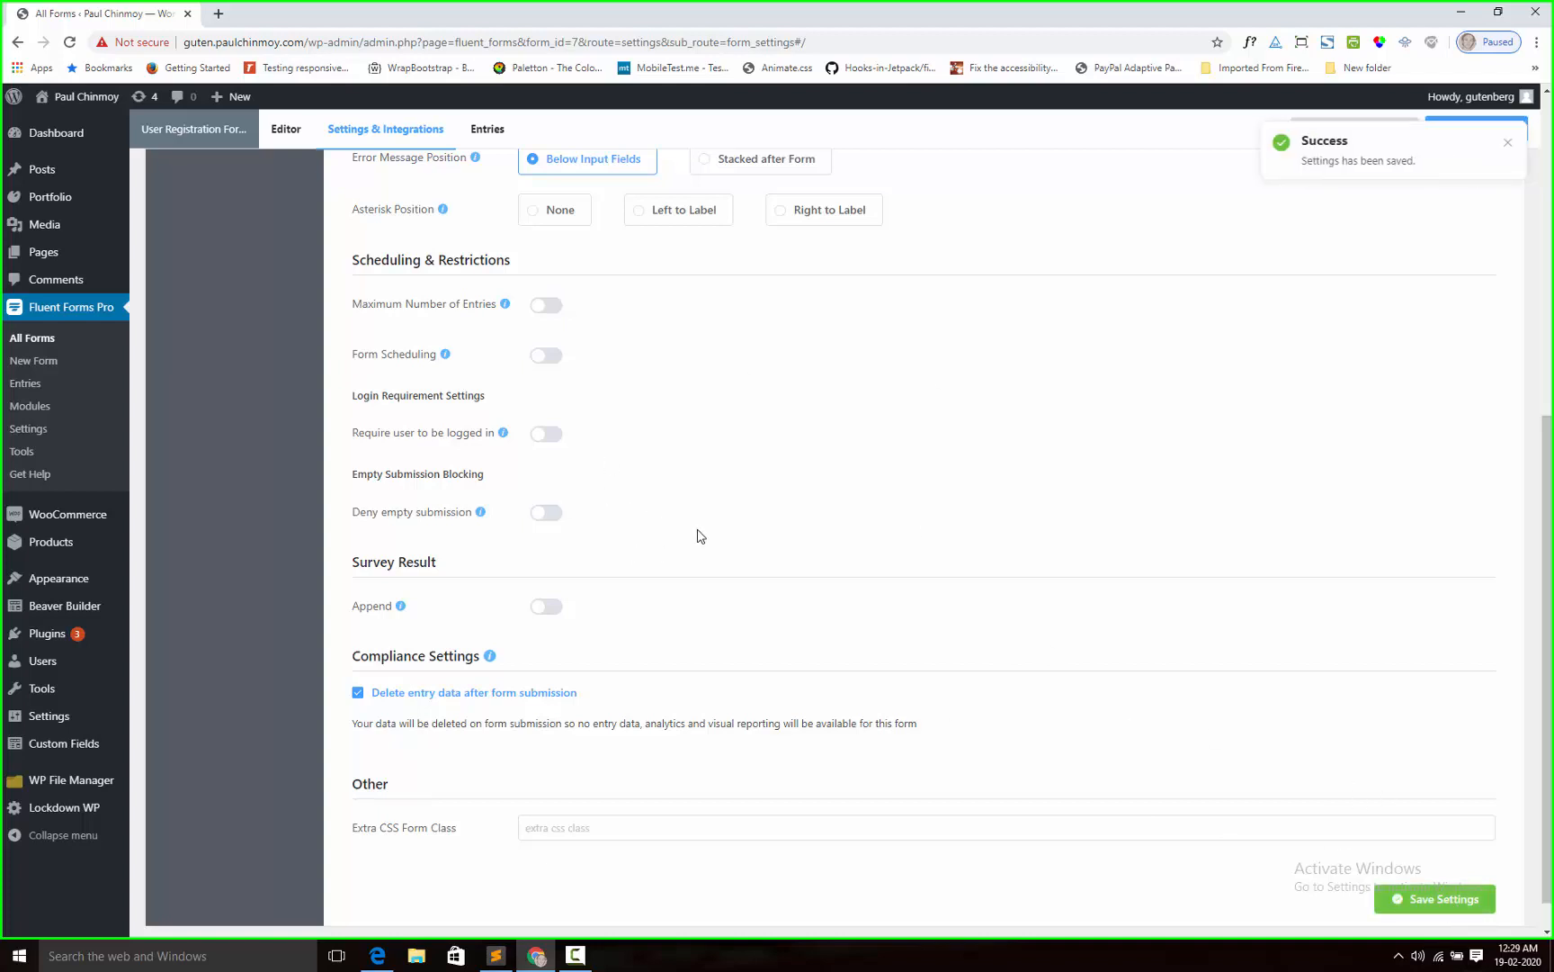
pyautogui.moveTo(44, 252)
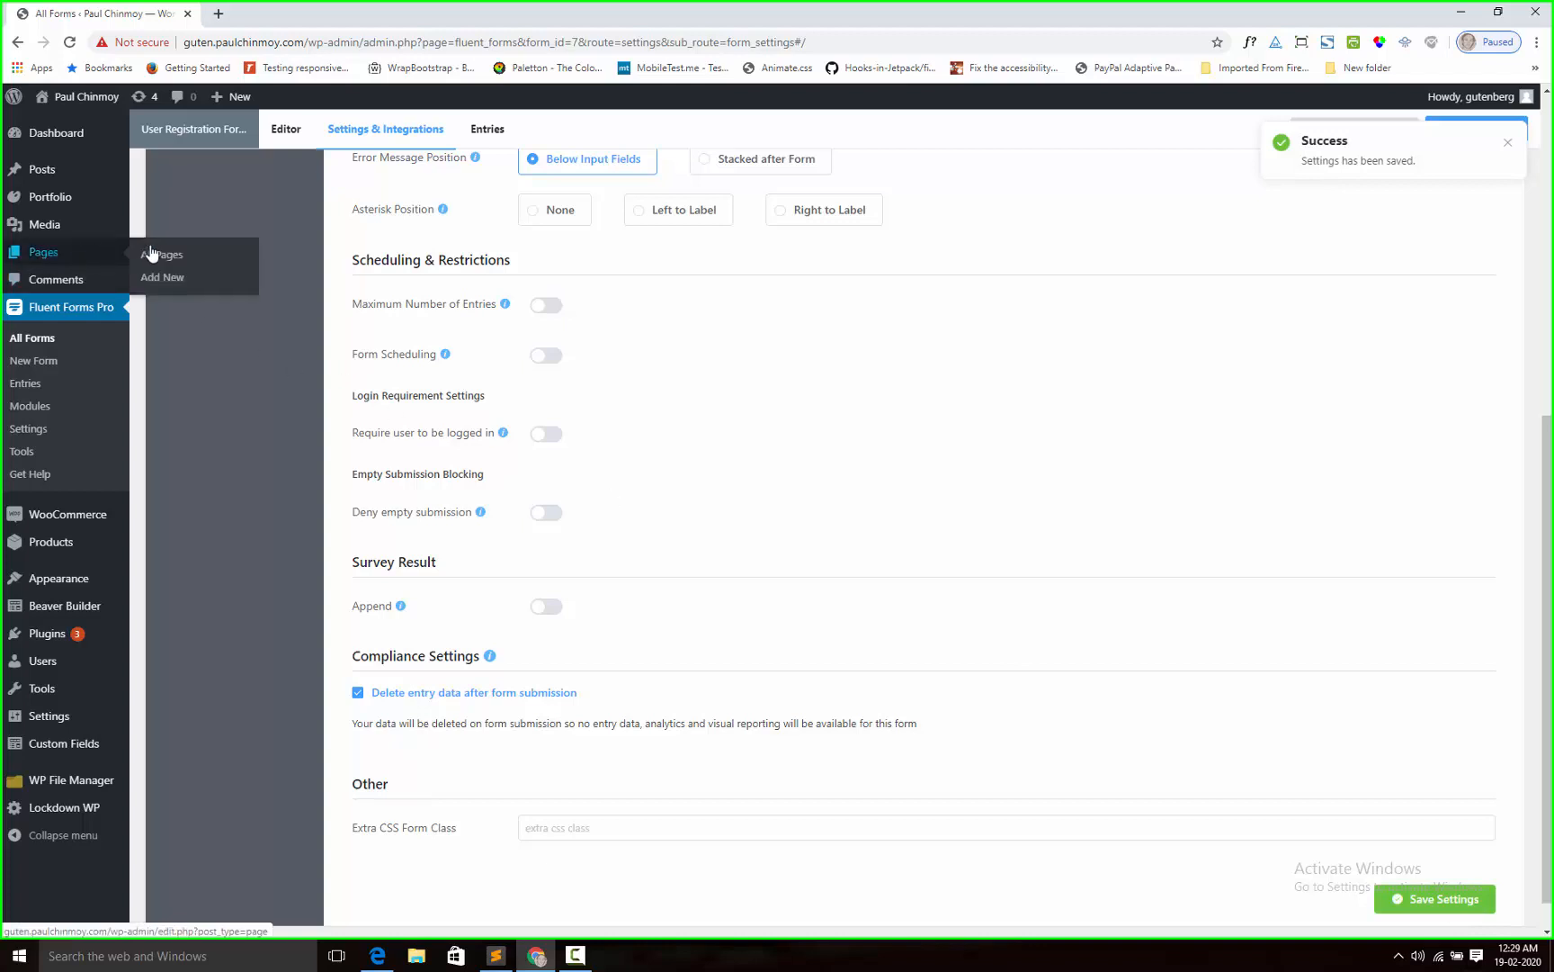
# - Publish a new page titled Register containing the form shortcode and copy its permalink
pyautogui.middleClick(156, 278)
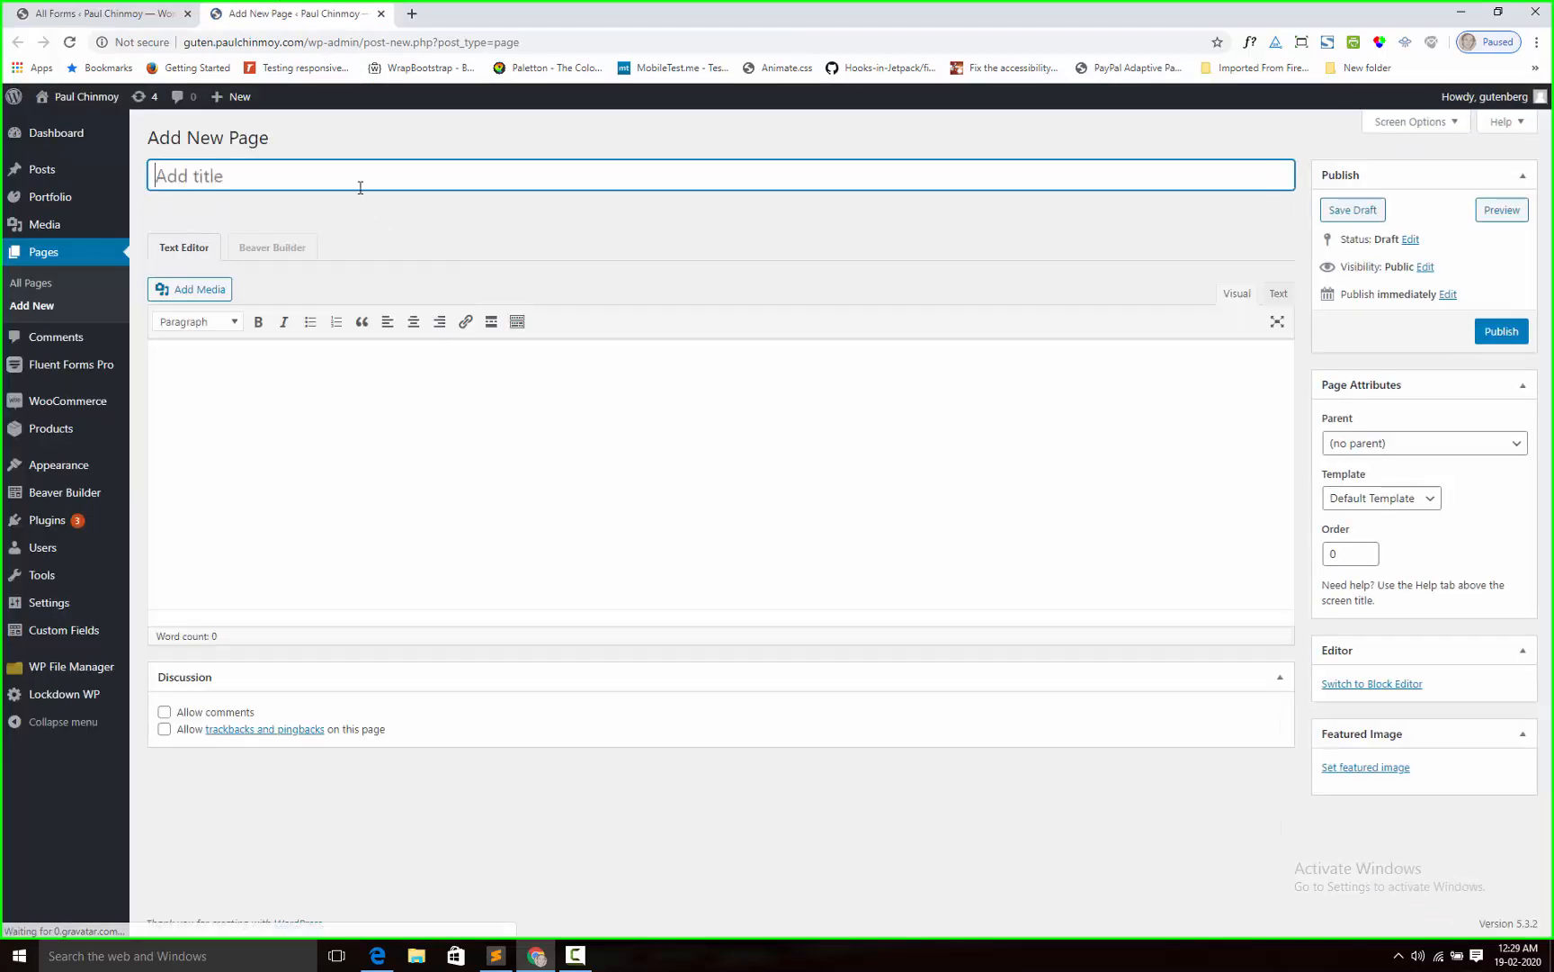
pyautogui.write('Re')
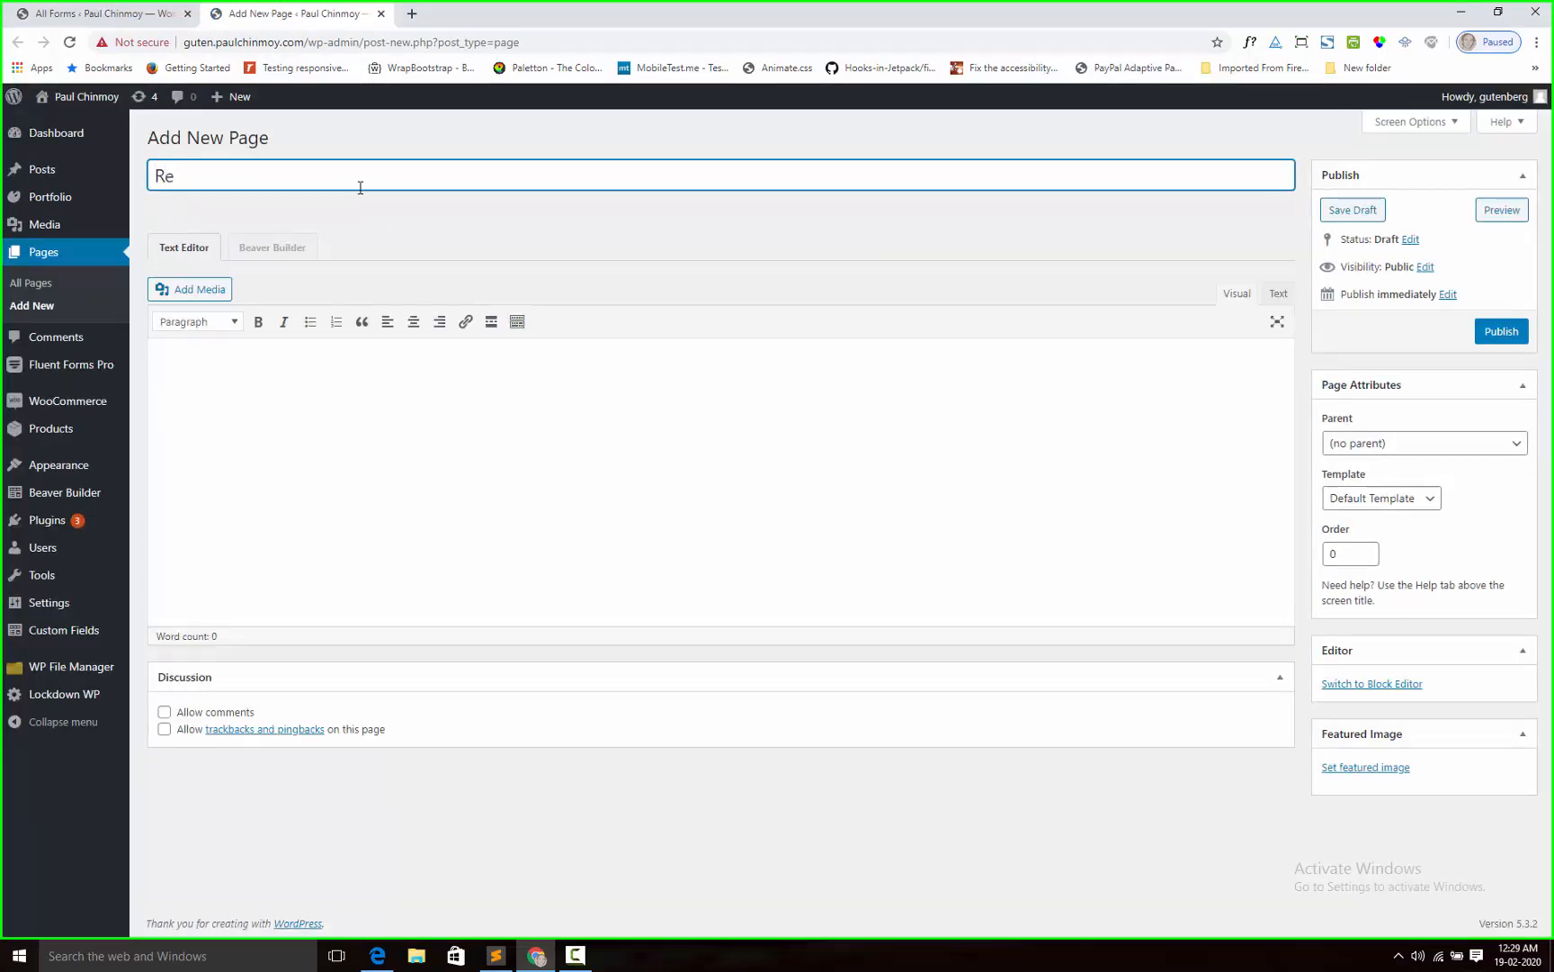
pyautogui.write('gister')
pyautogui.press('Tab')
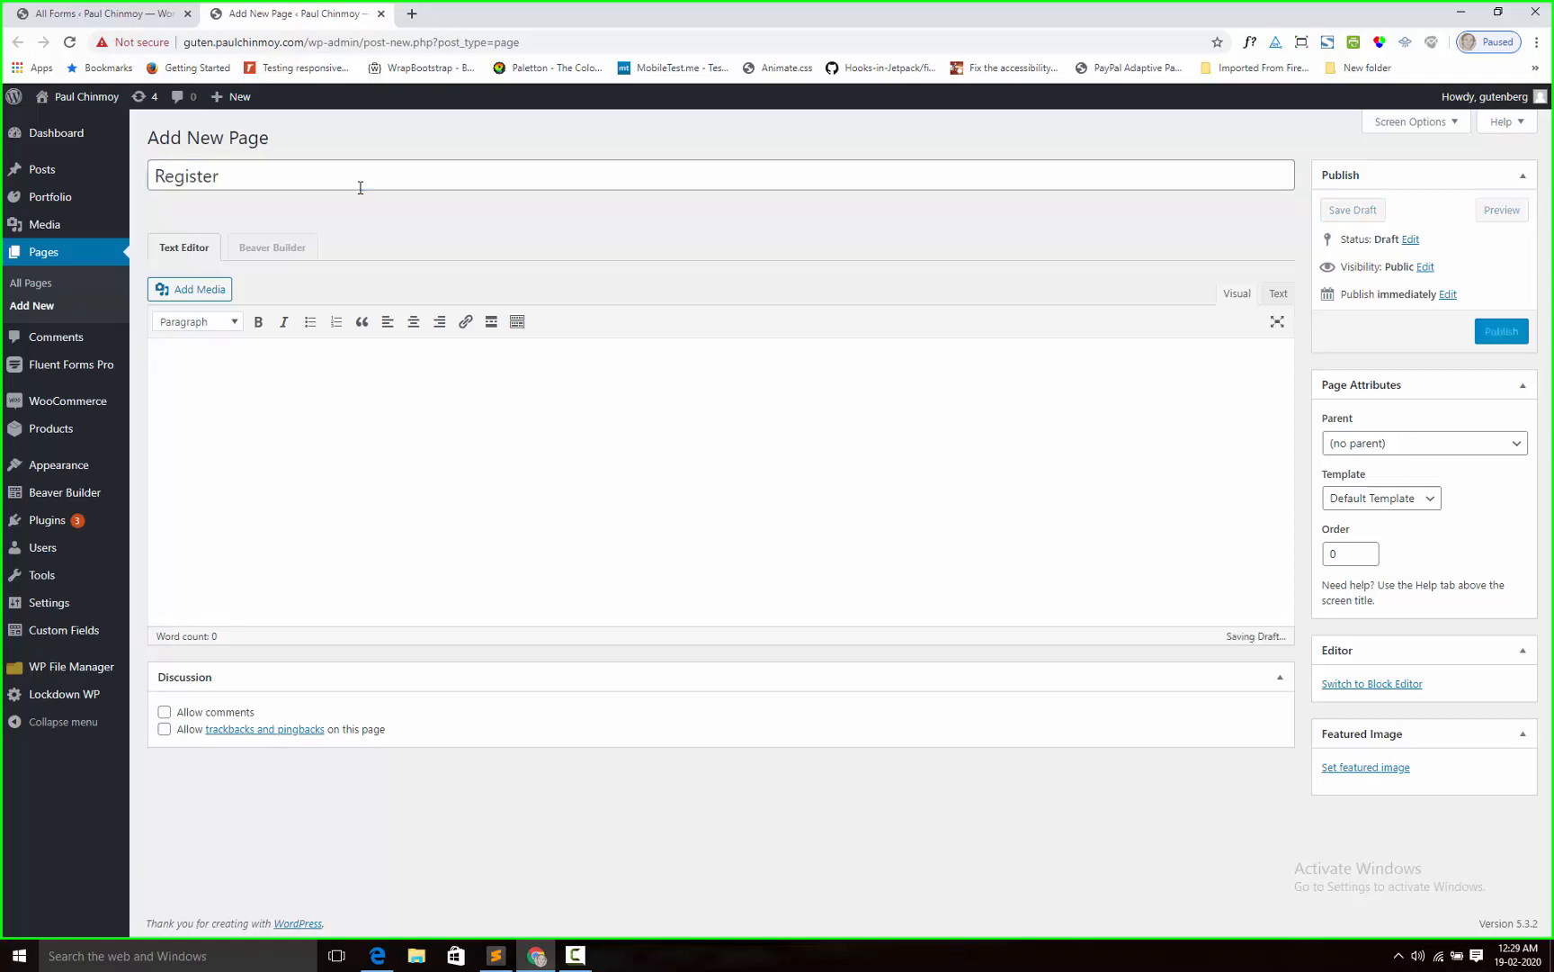
pyautogui.write('[fluentform id="7"]')
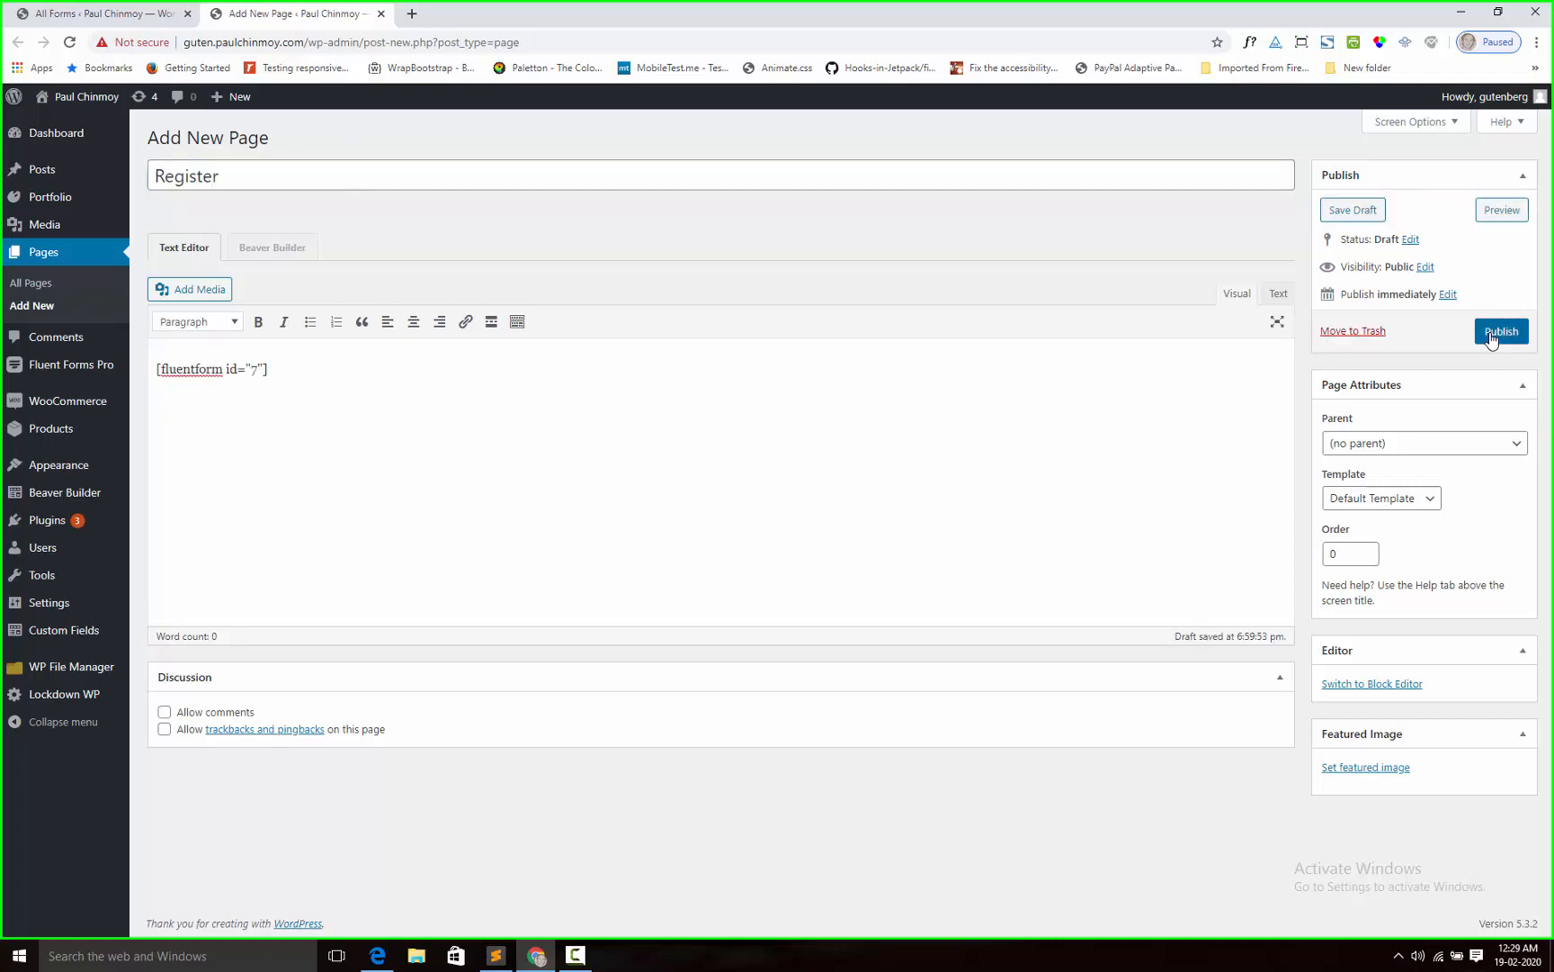
pyautogui.click(1501, 331)
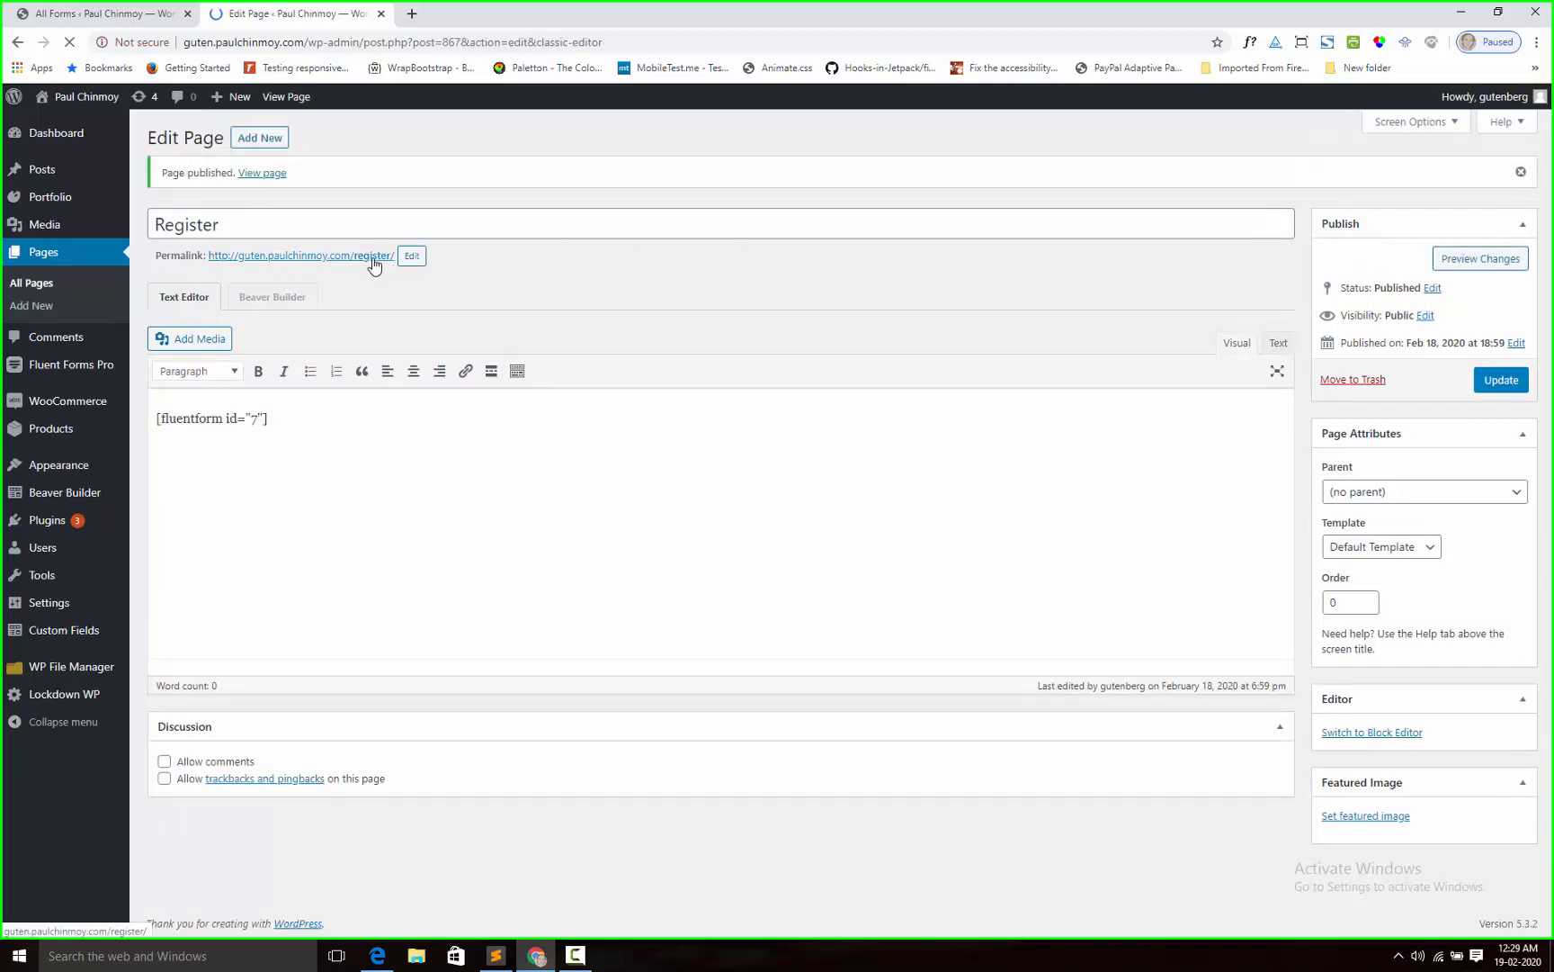
pyautogui.rightClick(368, 259)
pyautogui.click(425, 355)
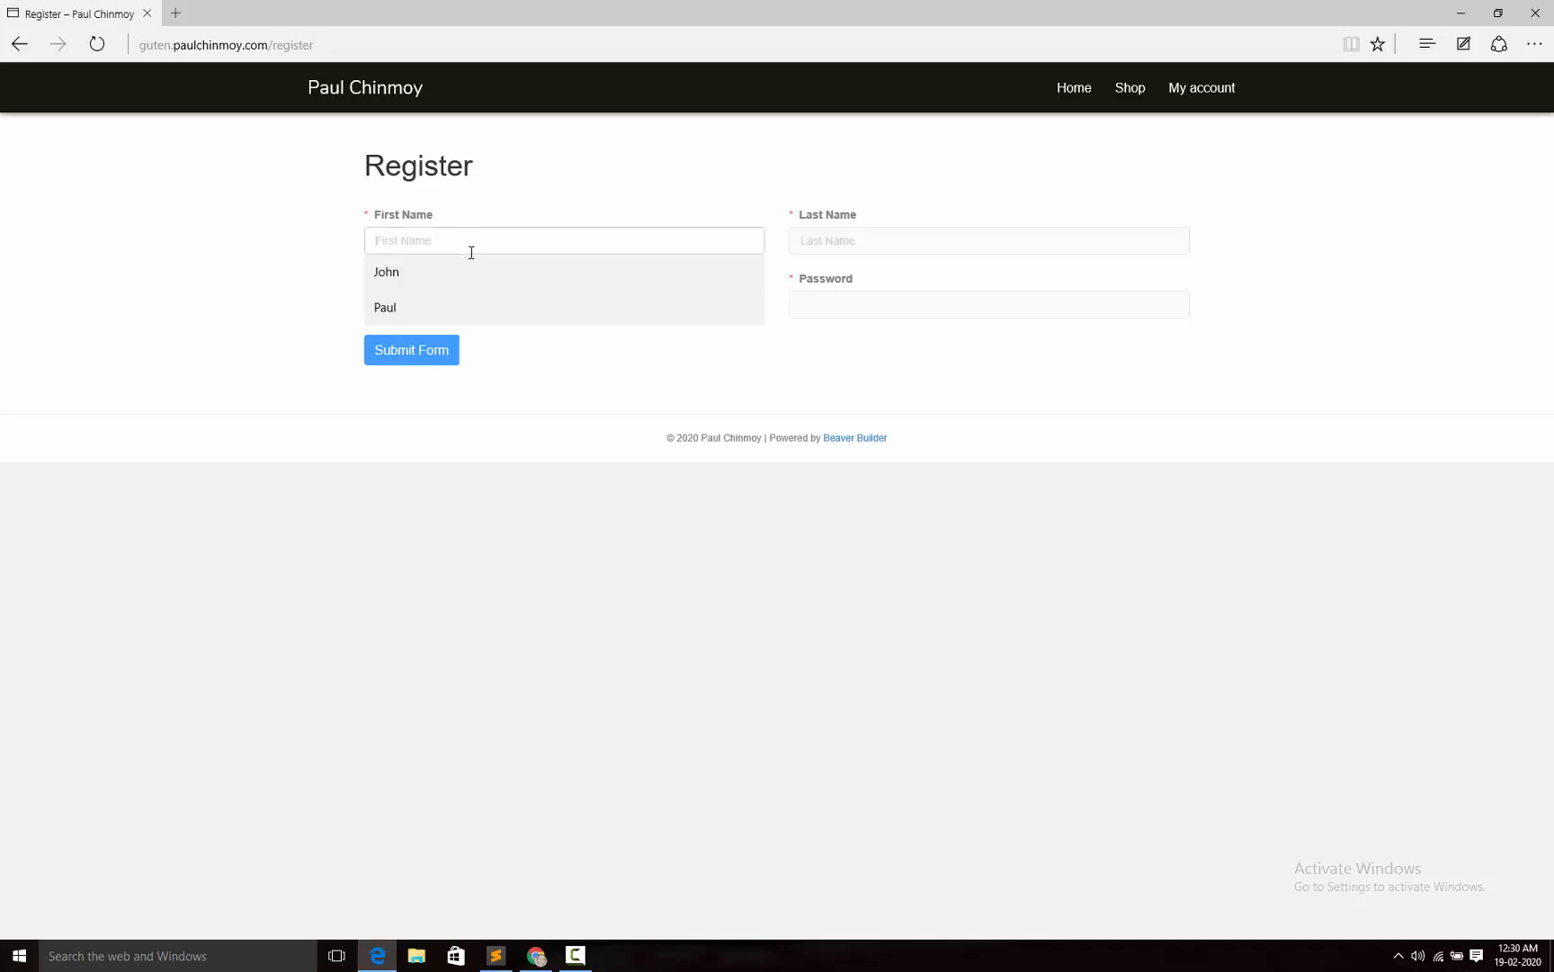
# - Fill first name, last name, email and password on the Register page and submit the form
pyautogui.click(456, 270)
pyautogui.click(843, 240)
pyautogui.click(837, 305)
pyautogui.click(473, 306)
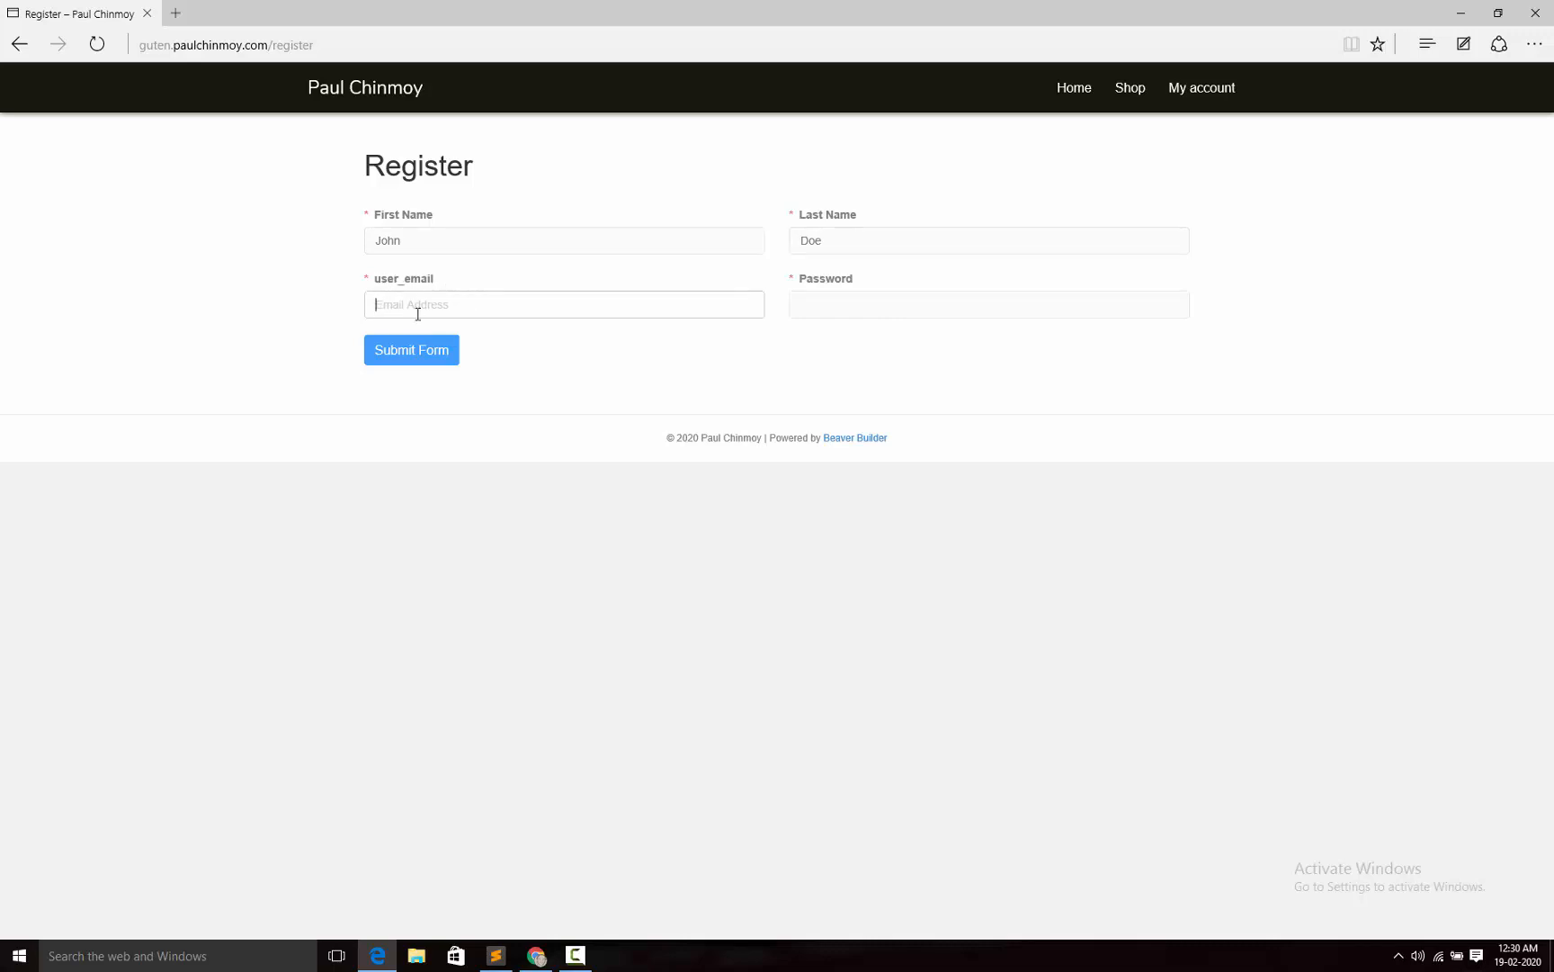
pyautogui.write('tet')
pyautogui.press('Tab')
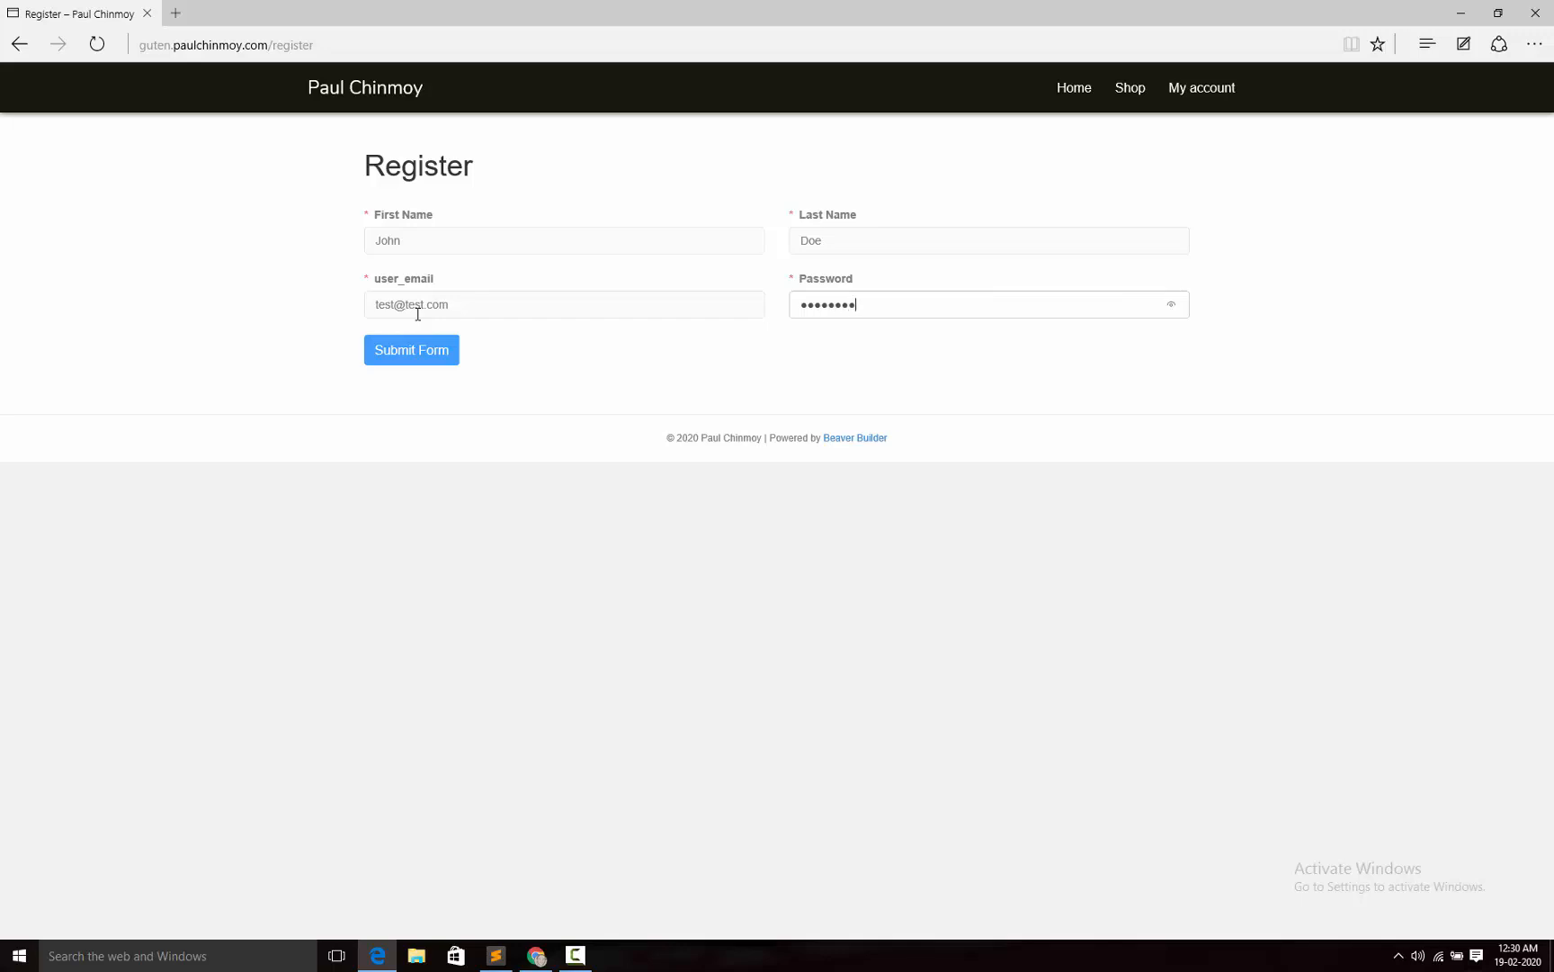
pyautogui.click(414, 351)
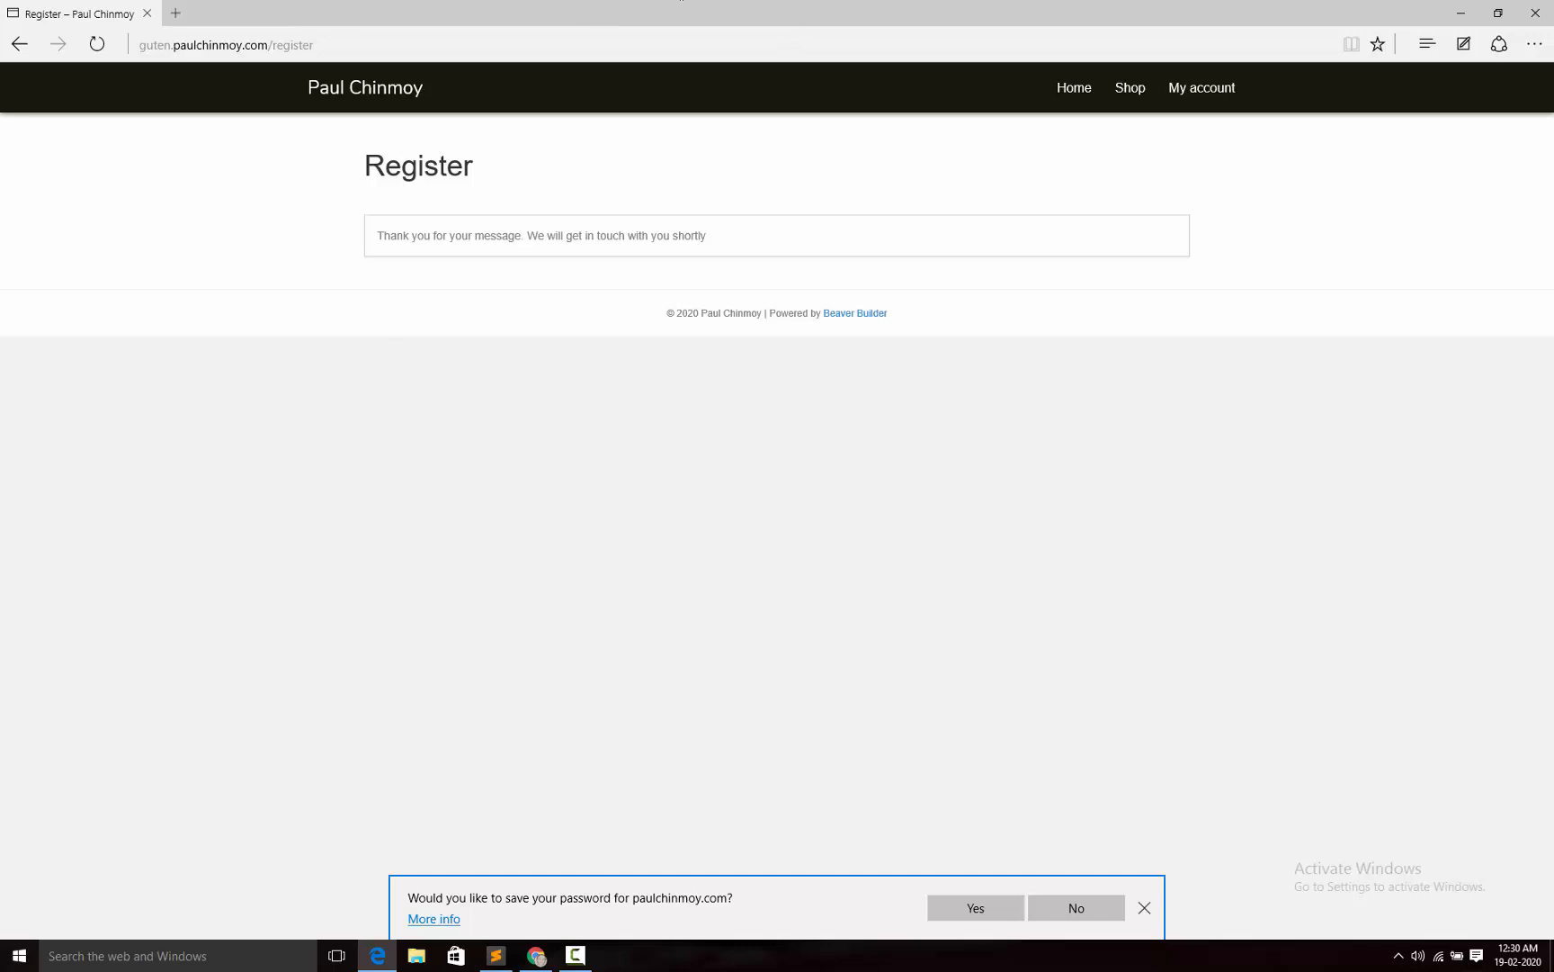
pyautogui.click(537, 955)
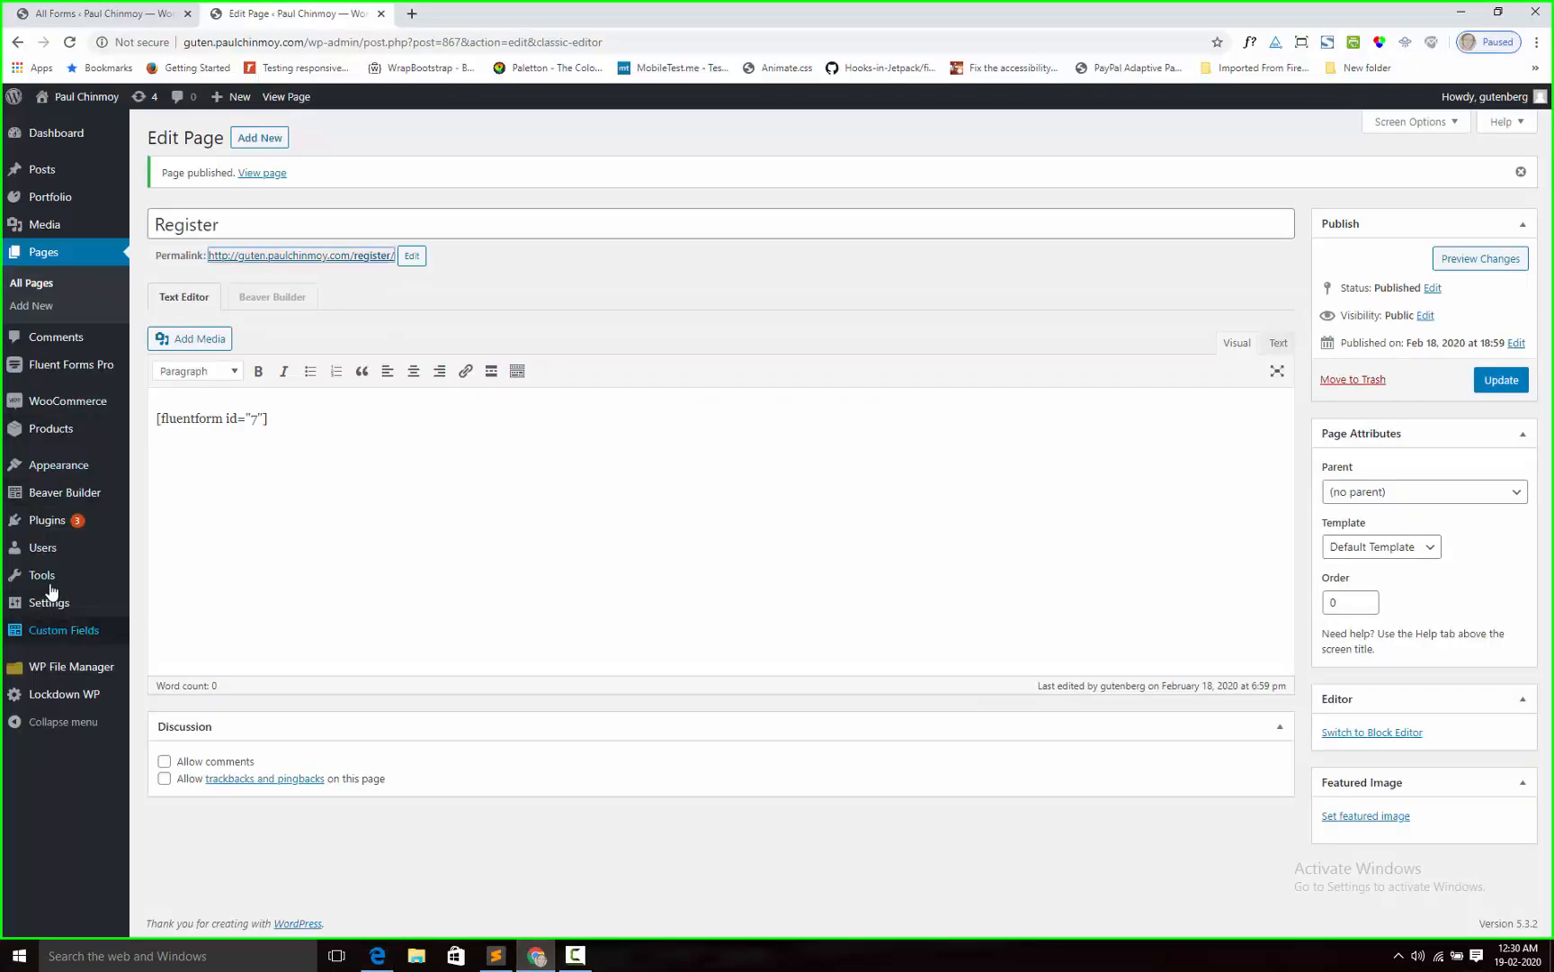
pyautogui.moveTo(42, 547)
pyautogui.click(160, 550)
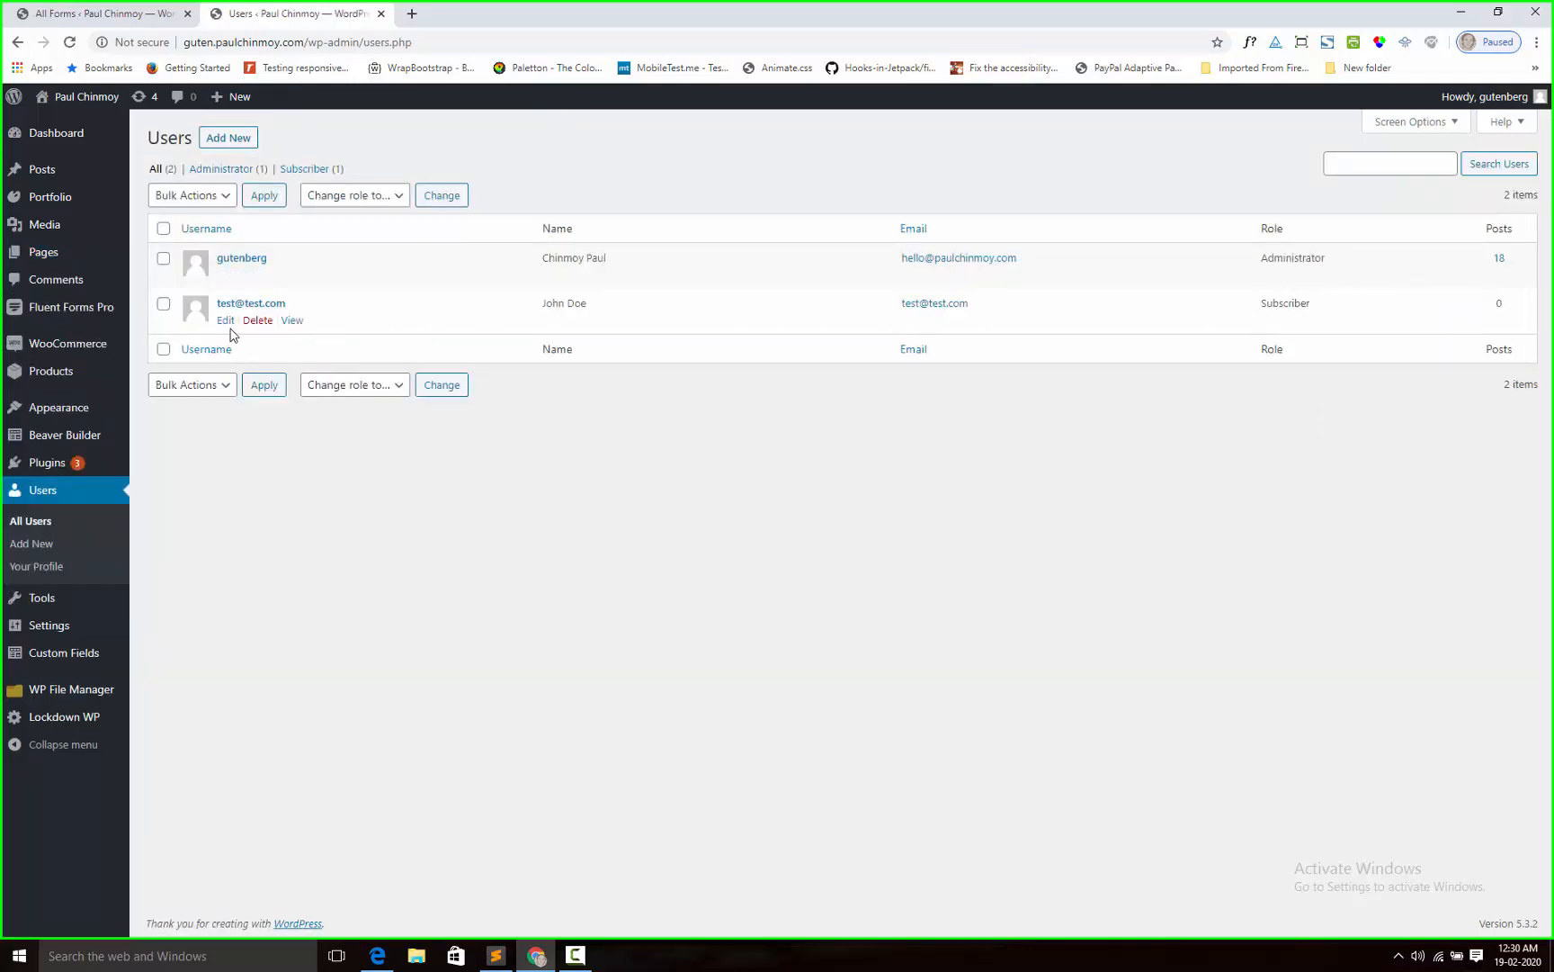
pyautogui.click(225, 321)
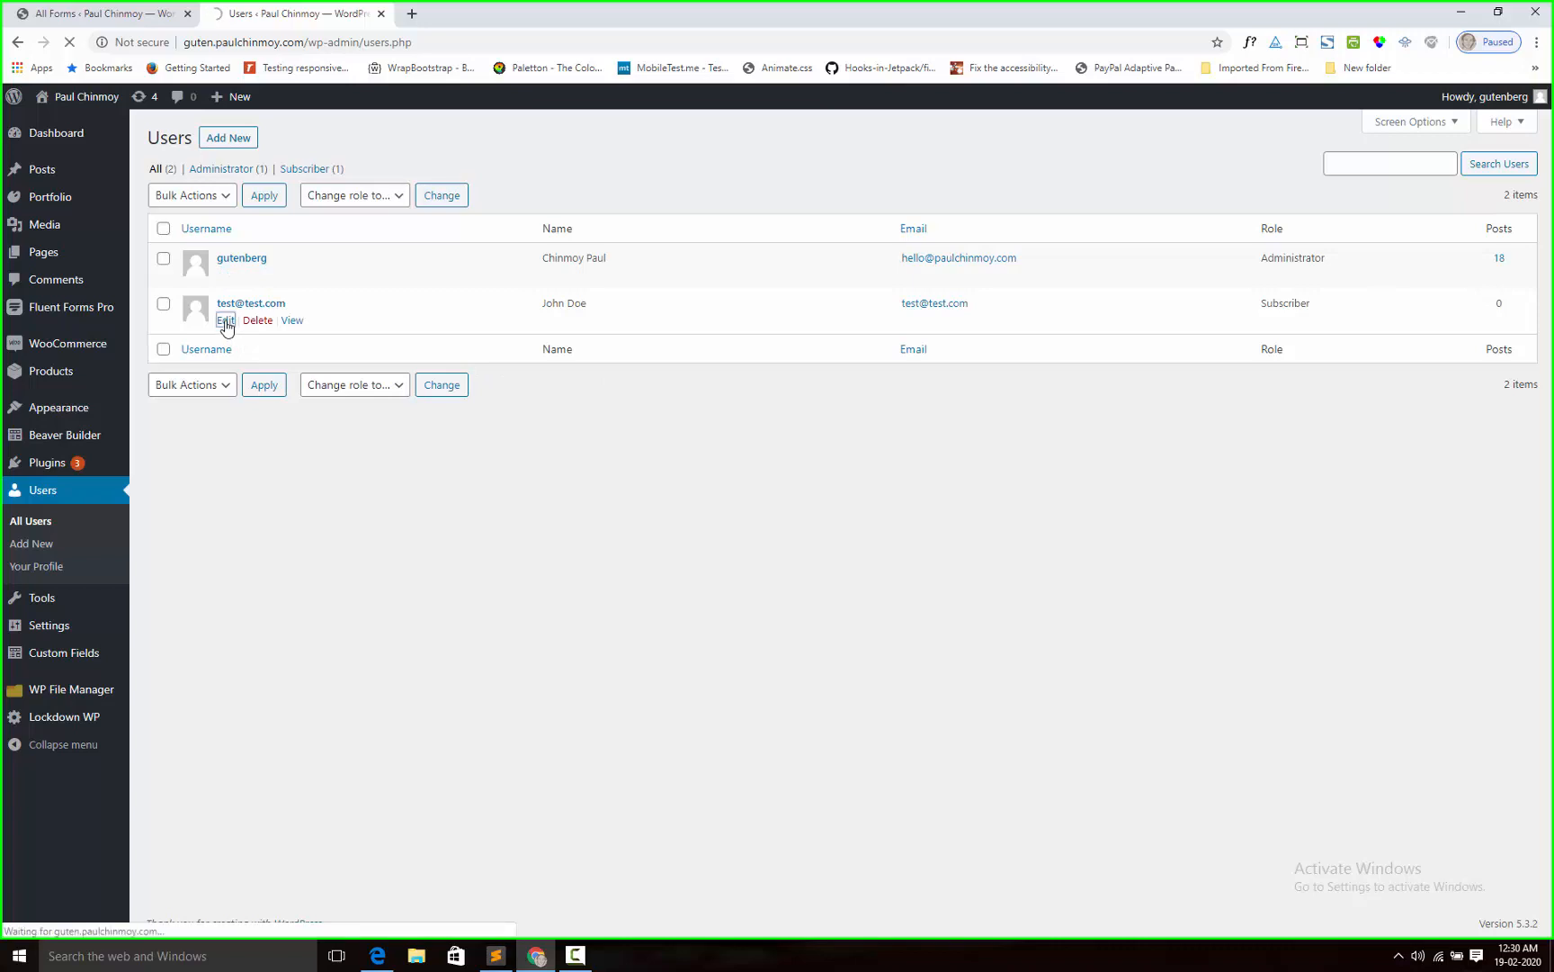
pyautogui.scroll(-2, 984, 534)
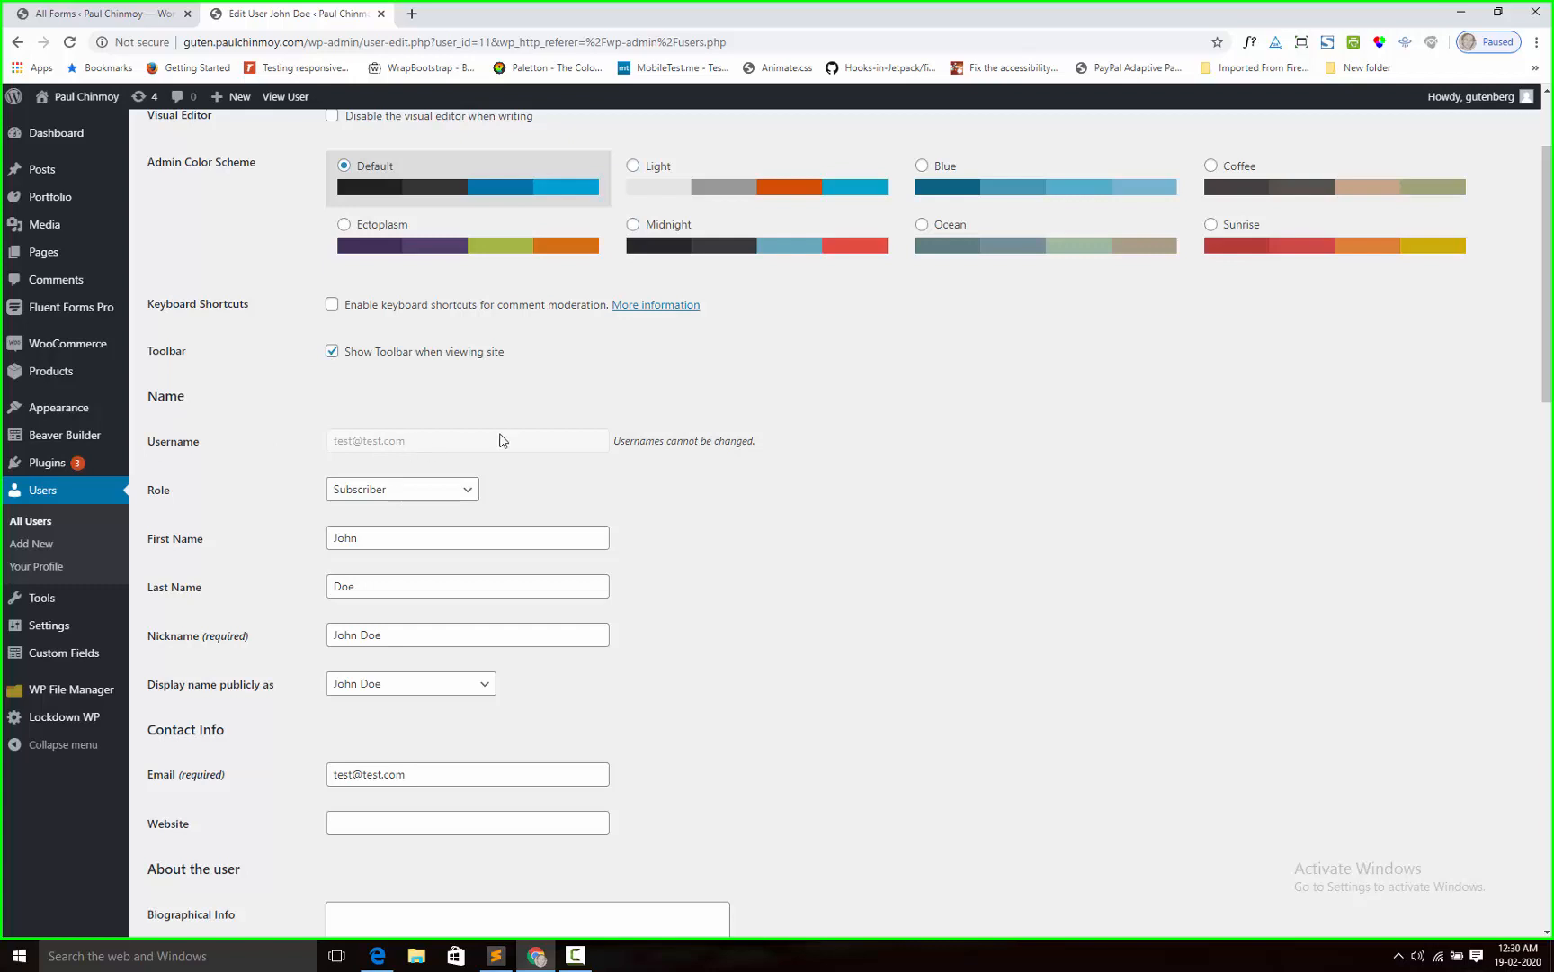
pyautogui.scroll(-3, 499, 441)
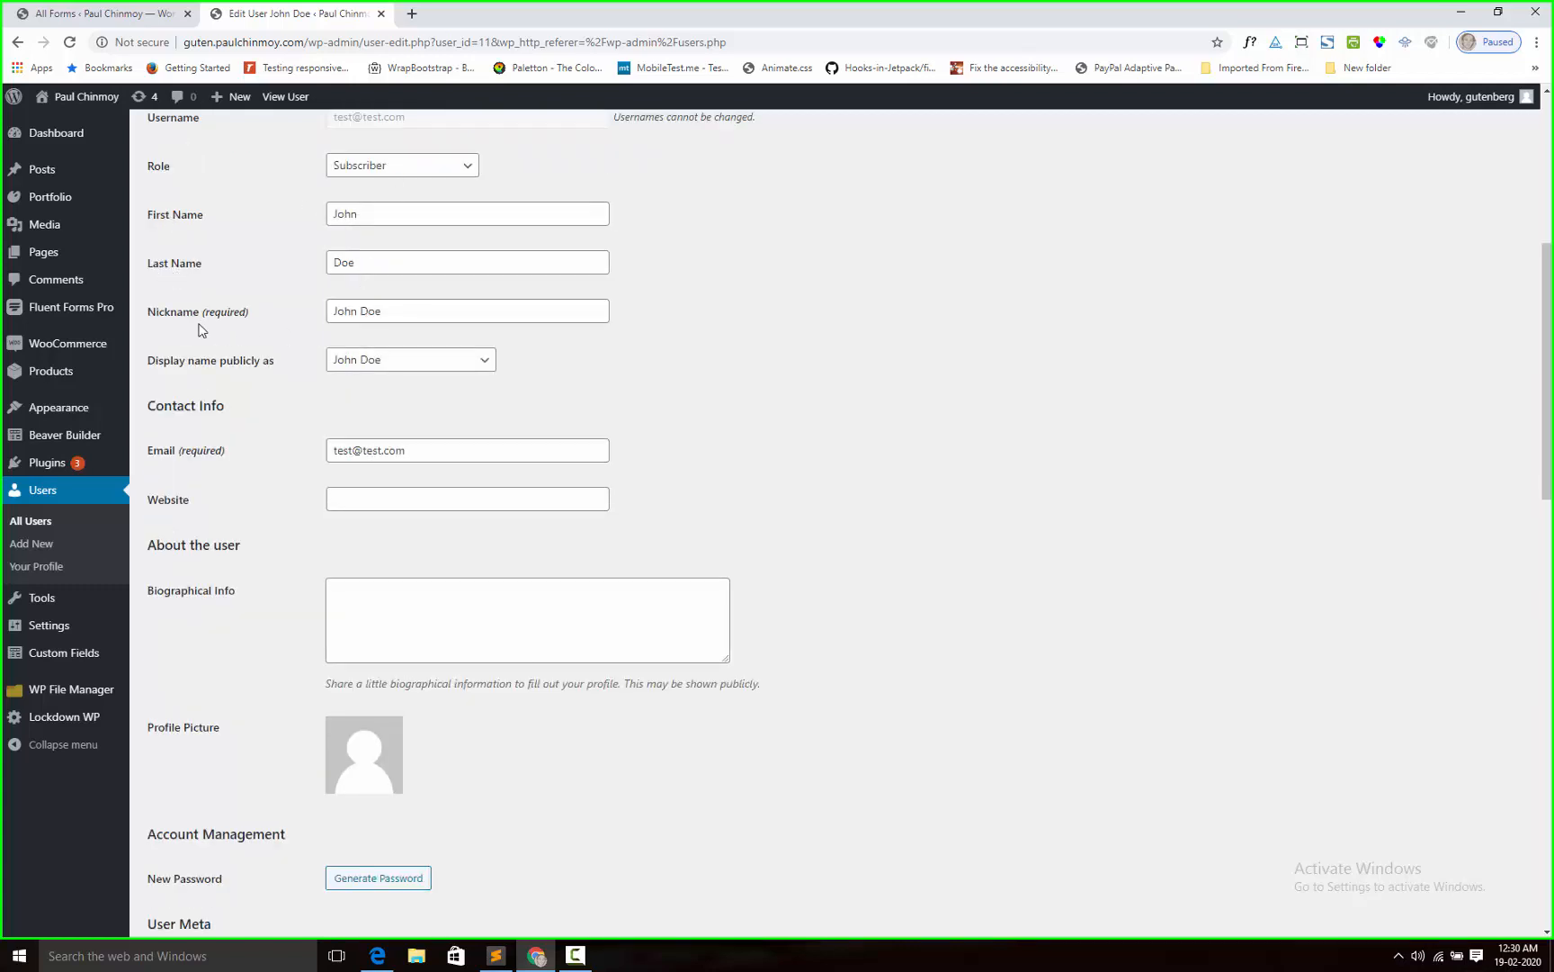
pyautogui.scroll(-2, 233, 522)
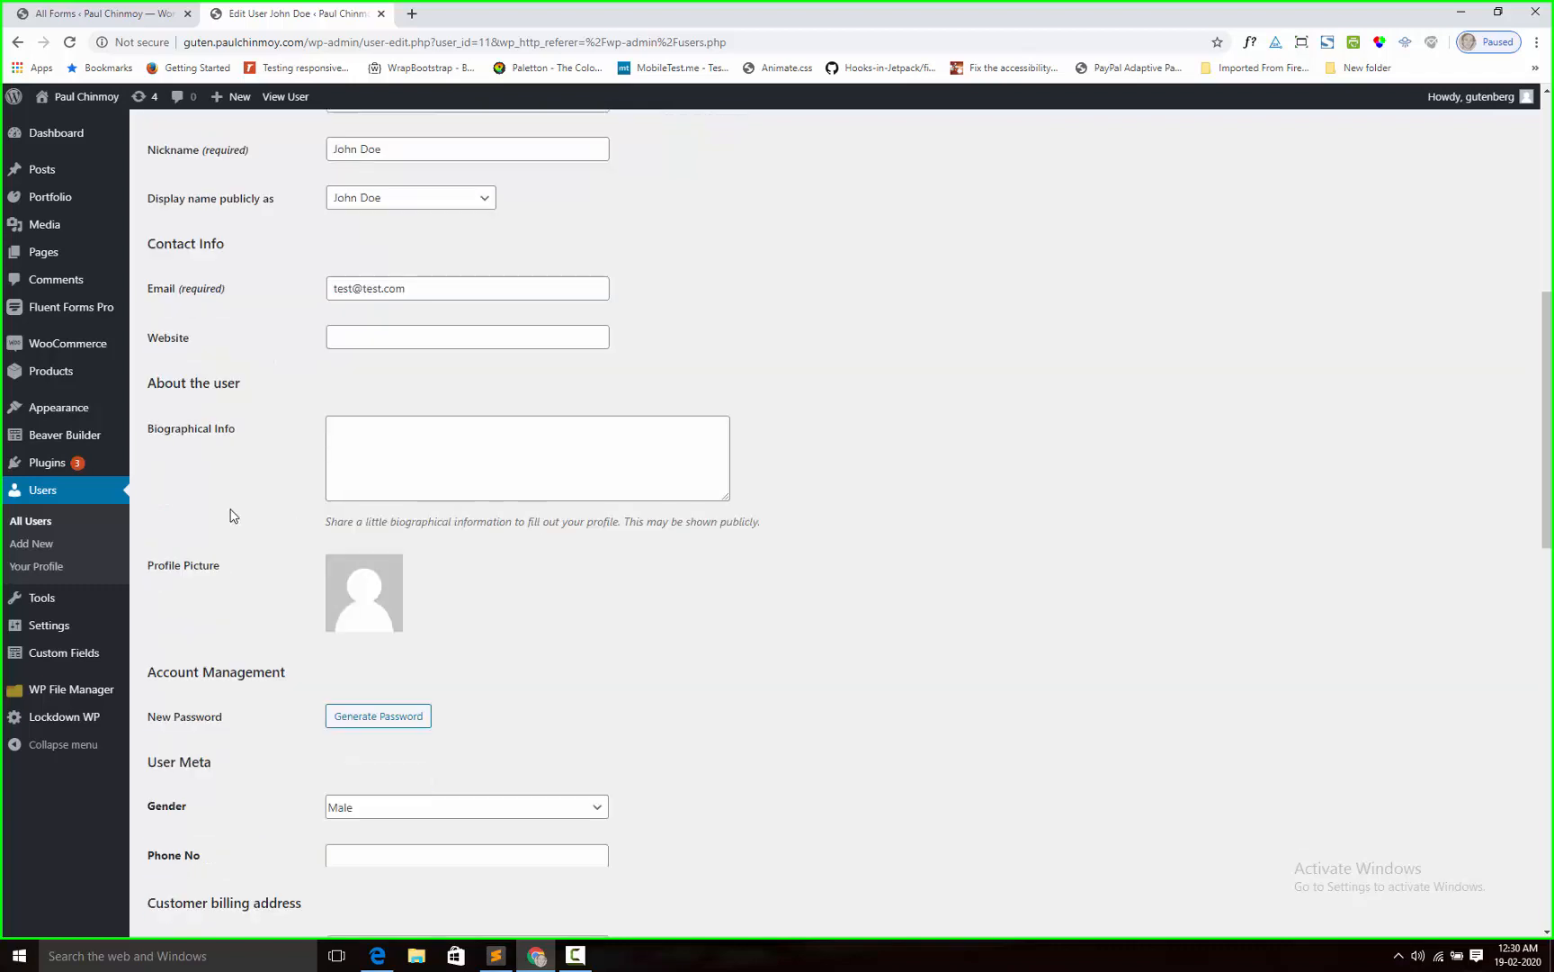
pyautogui.click(419, 292)
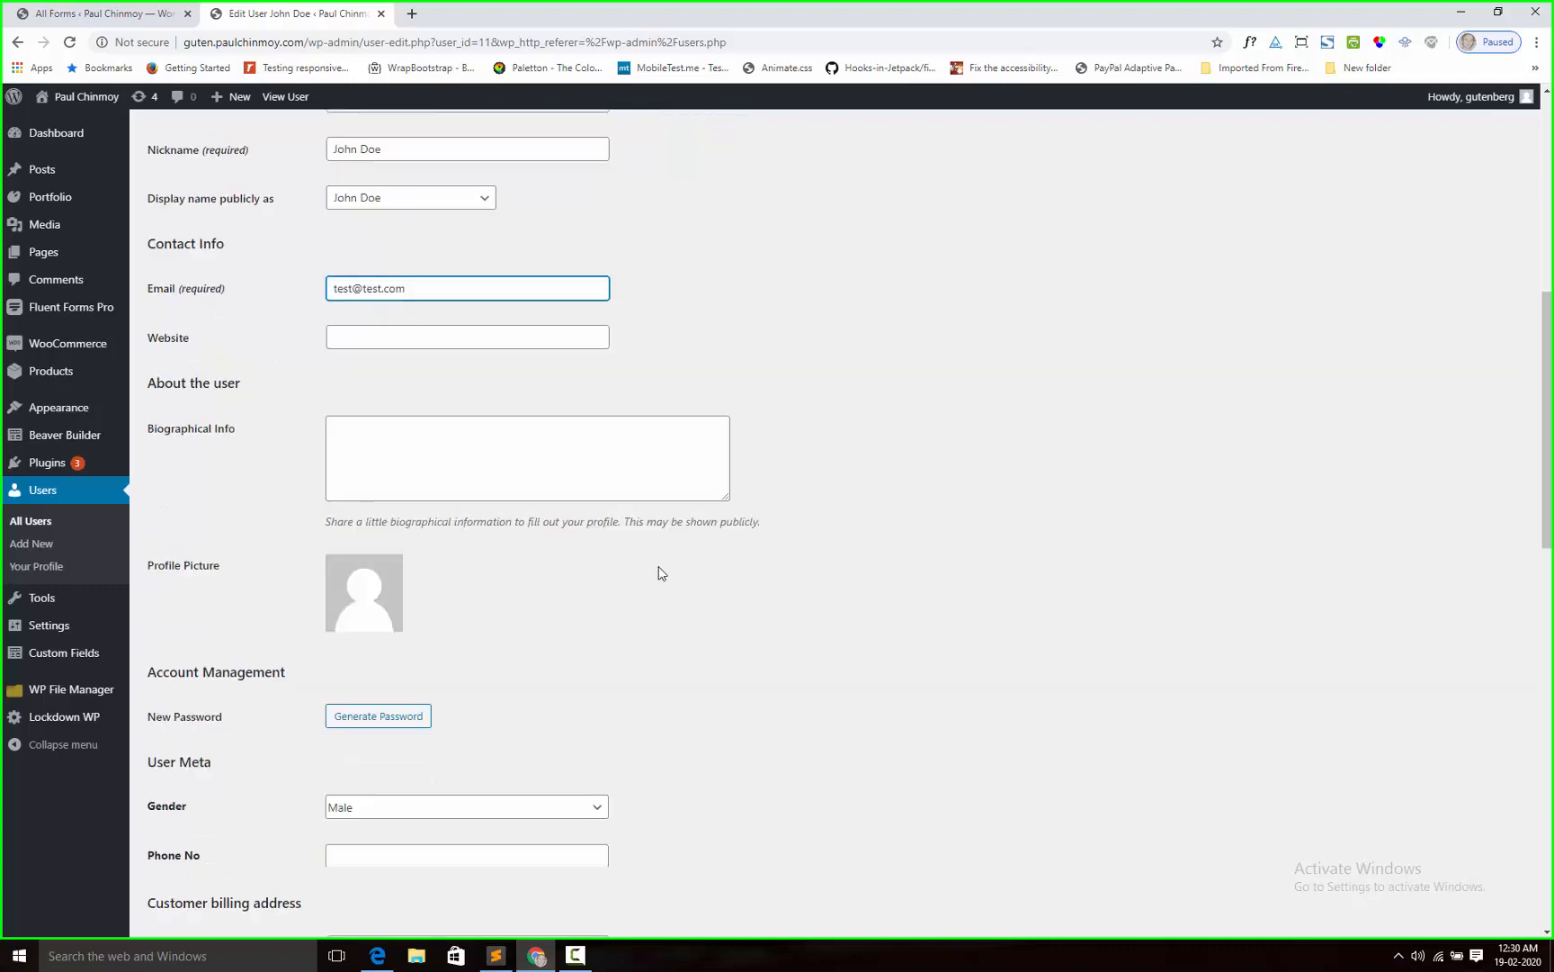
pyautogui.scroll(-2, 562, 617)
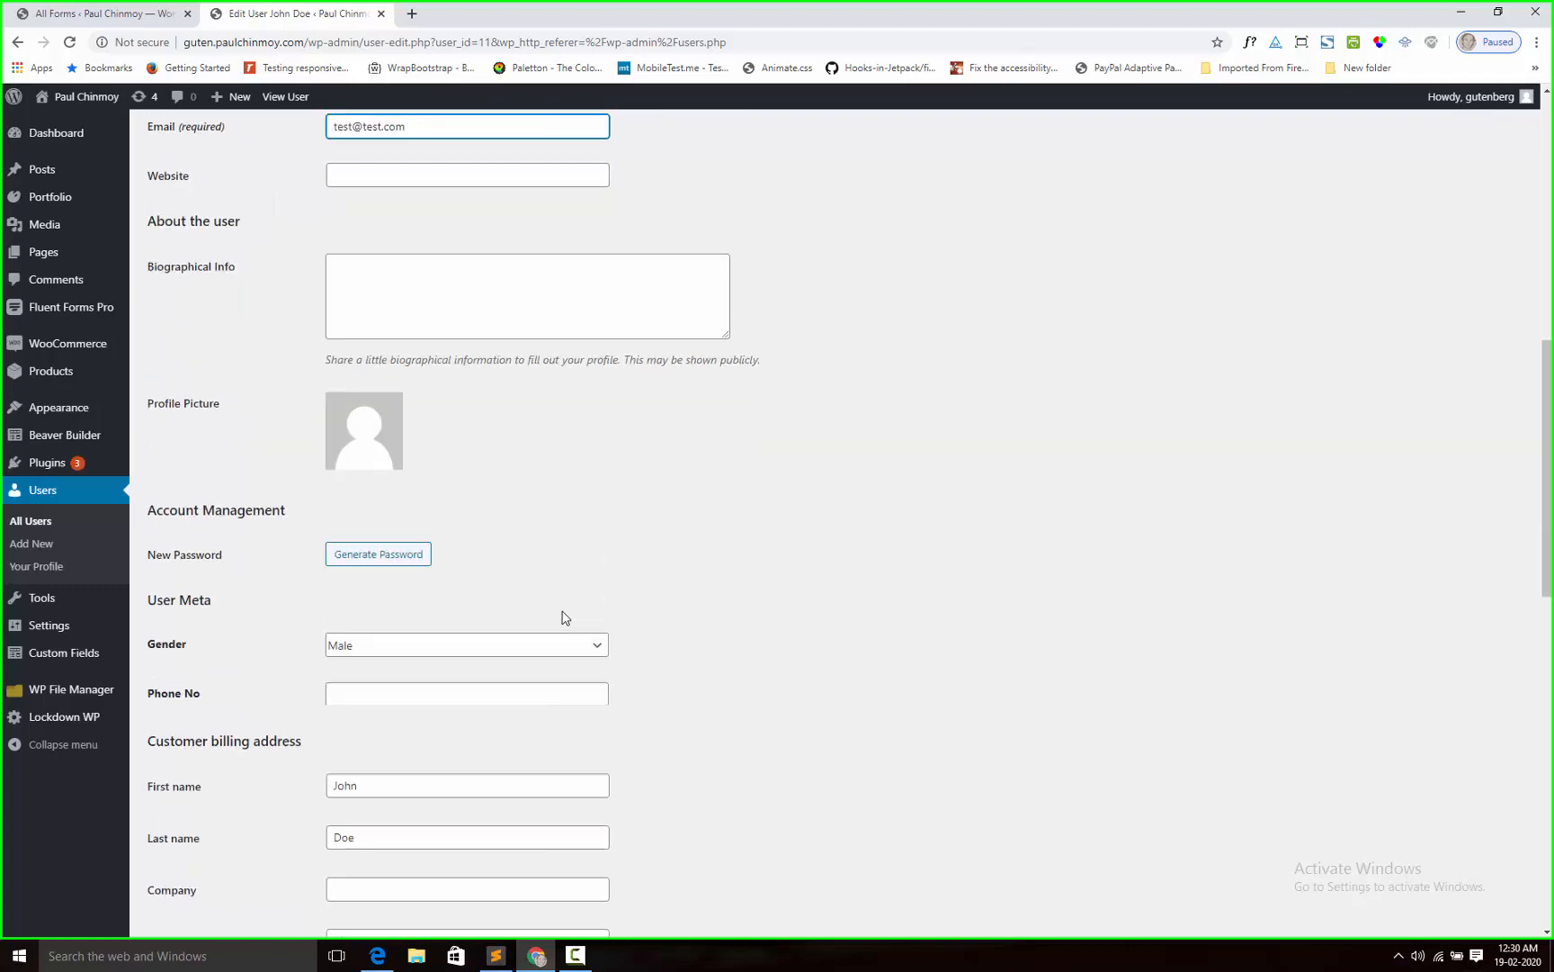
pyautogui.scroll(2, 563, 617)
pyautogui.scroll(2, 562, 617)
pyautogui.scroll(2, 562, 617)
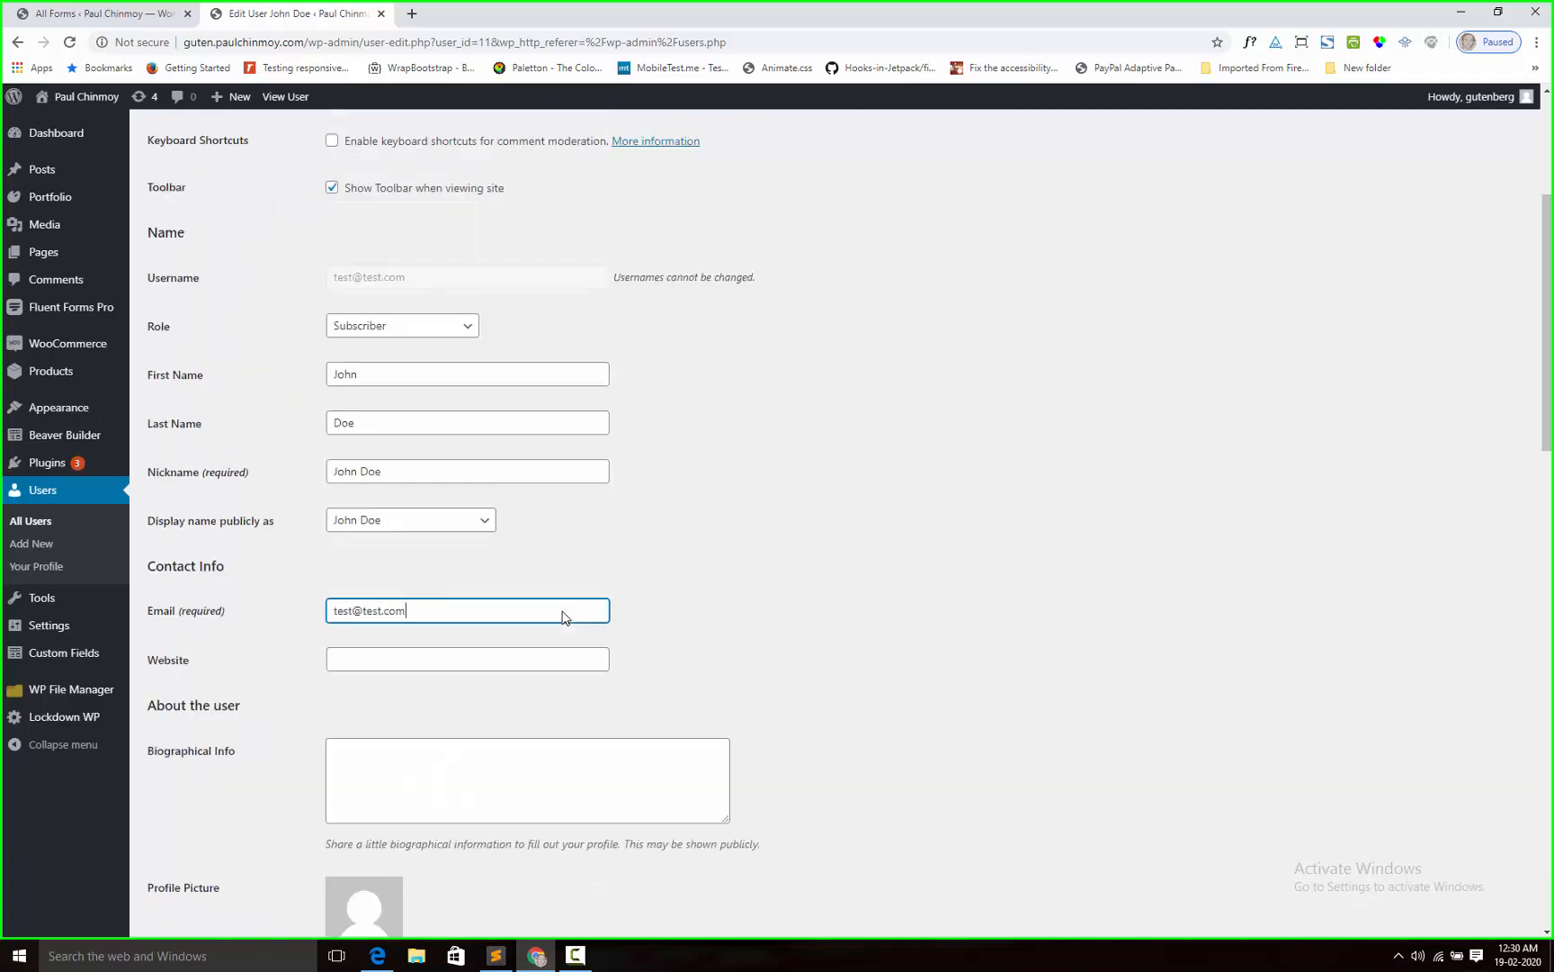
pyautogui.scroll(2, 562, 616)
pyautogui.scroll(2, 563, 617)
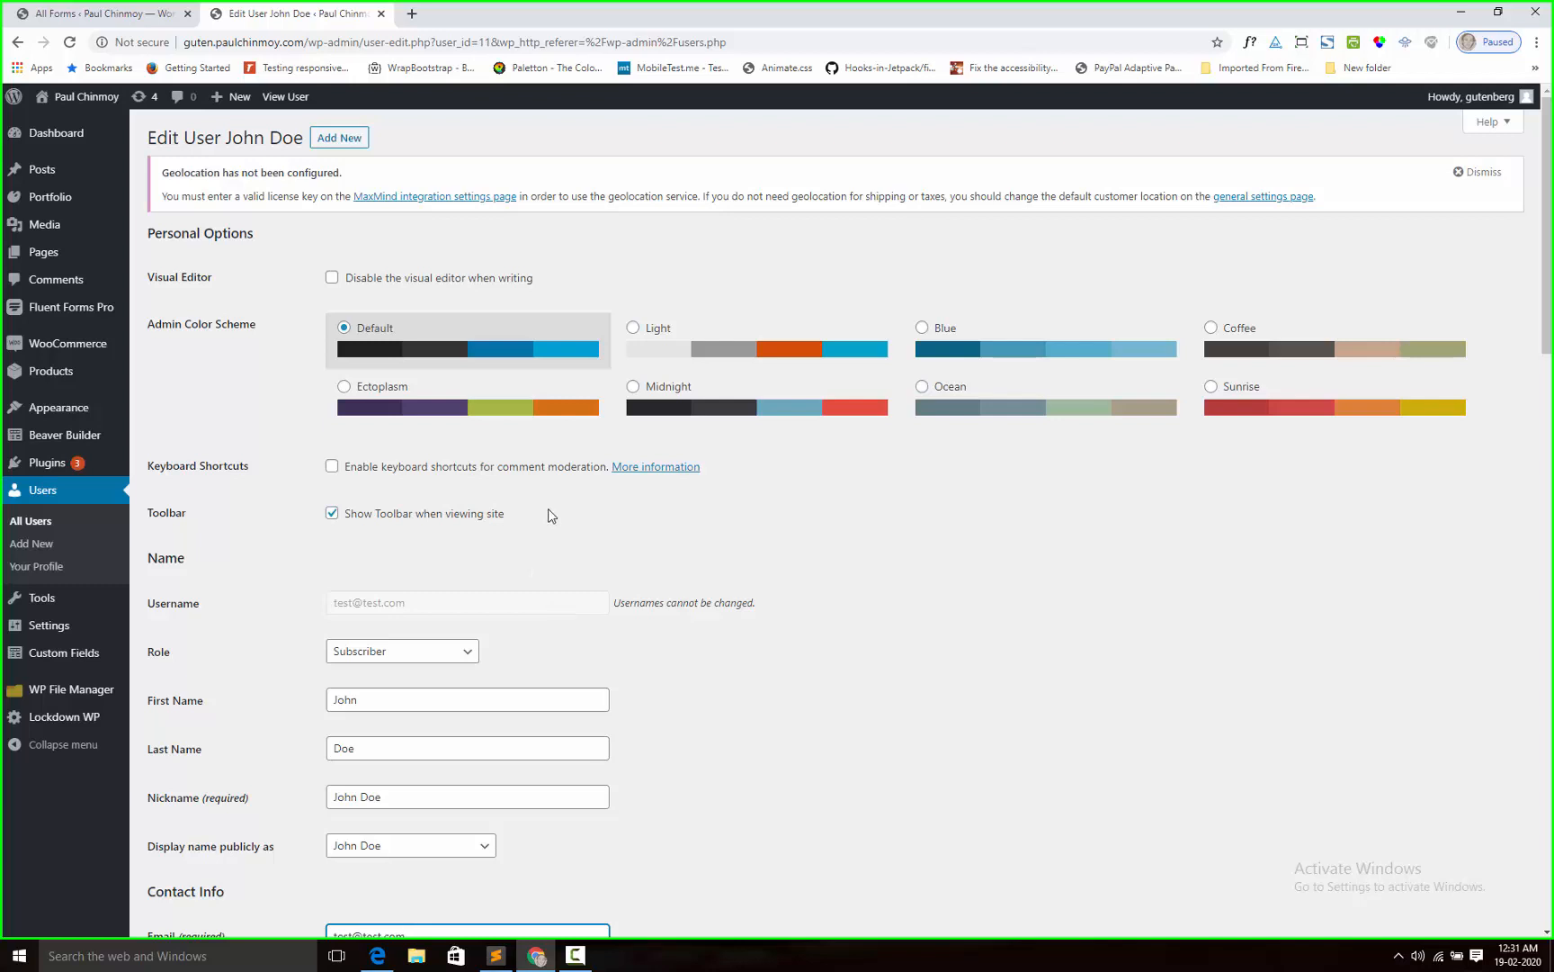
pyautogui.moveTo(64, 652)
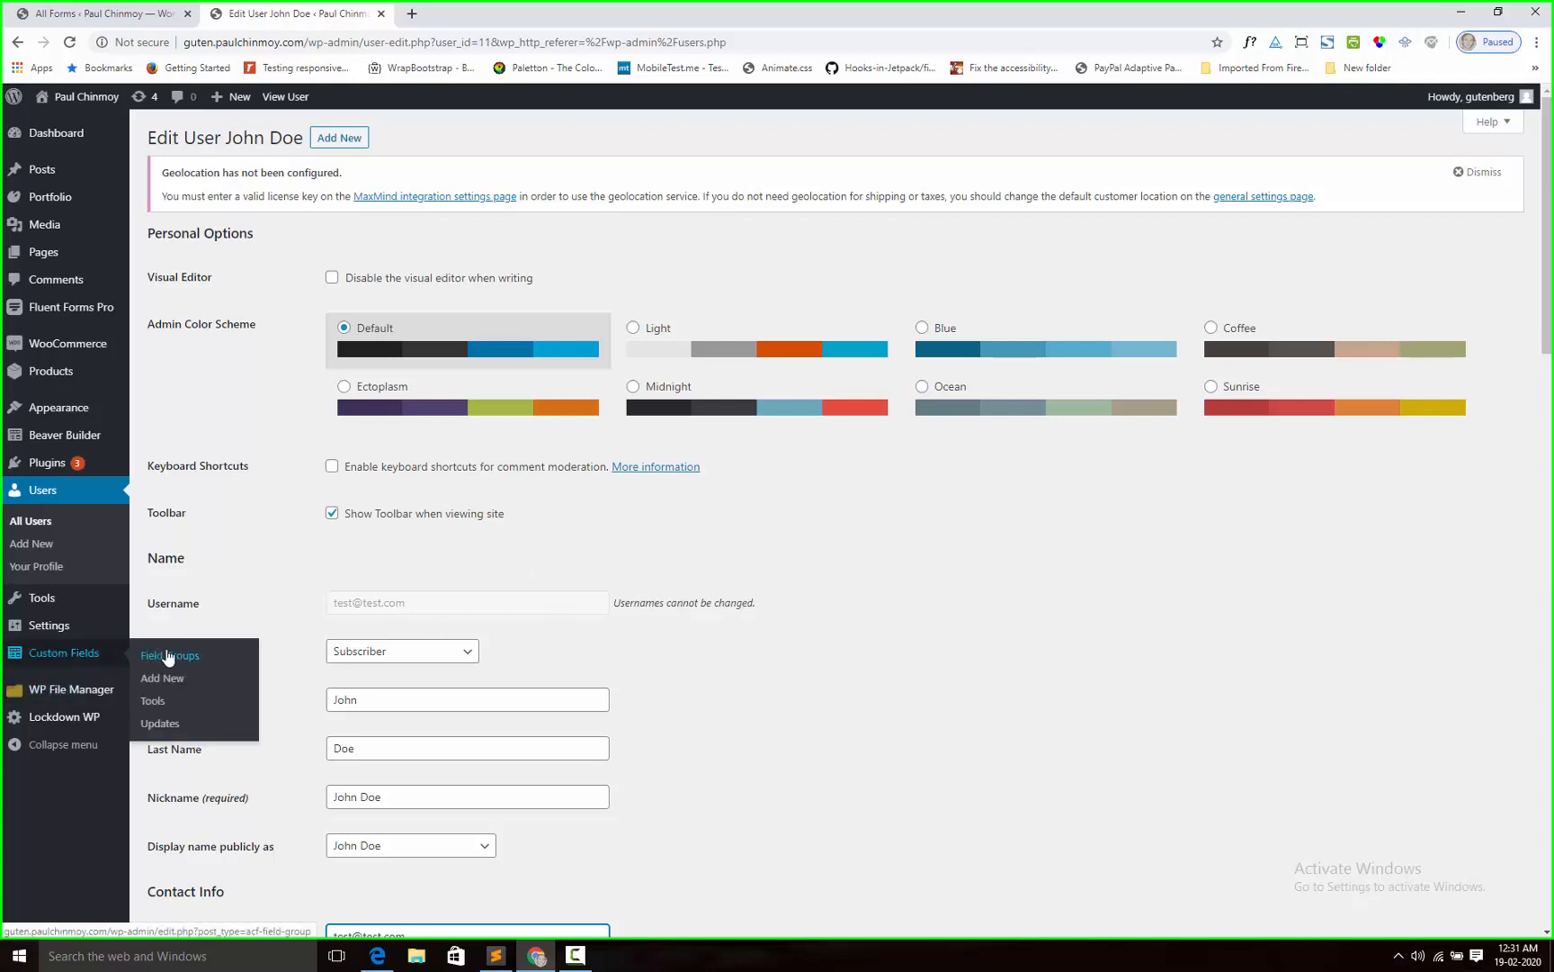
# - Review the User Meta field group's Gender and Phone No fields and its all-user-forms location rule
pyautogui.click(167, 656)
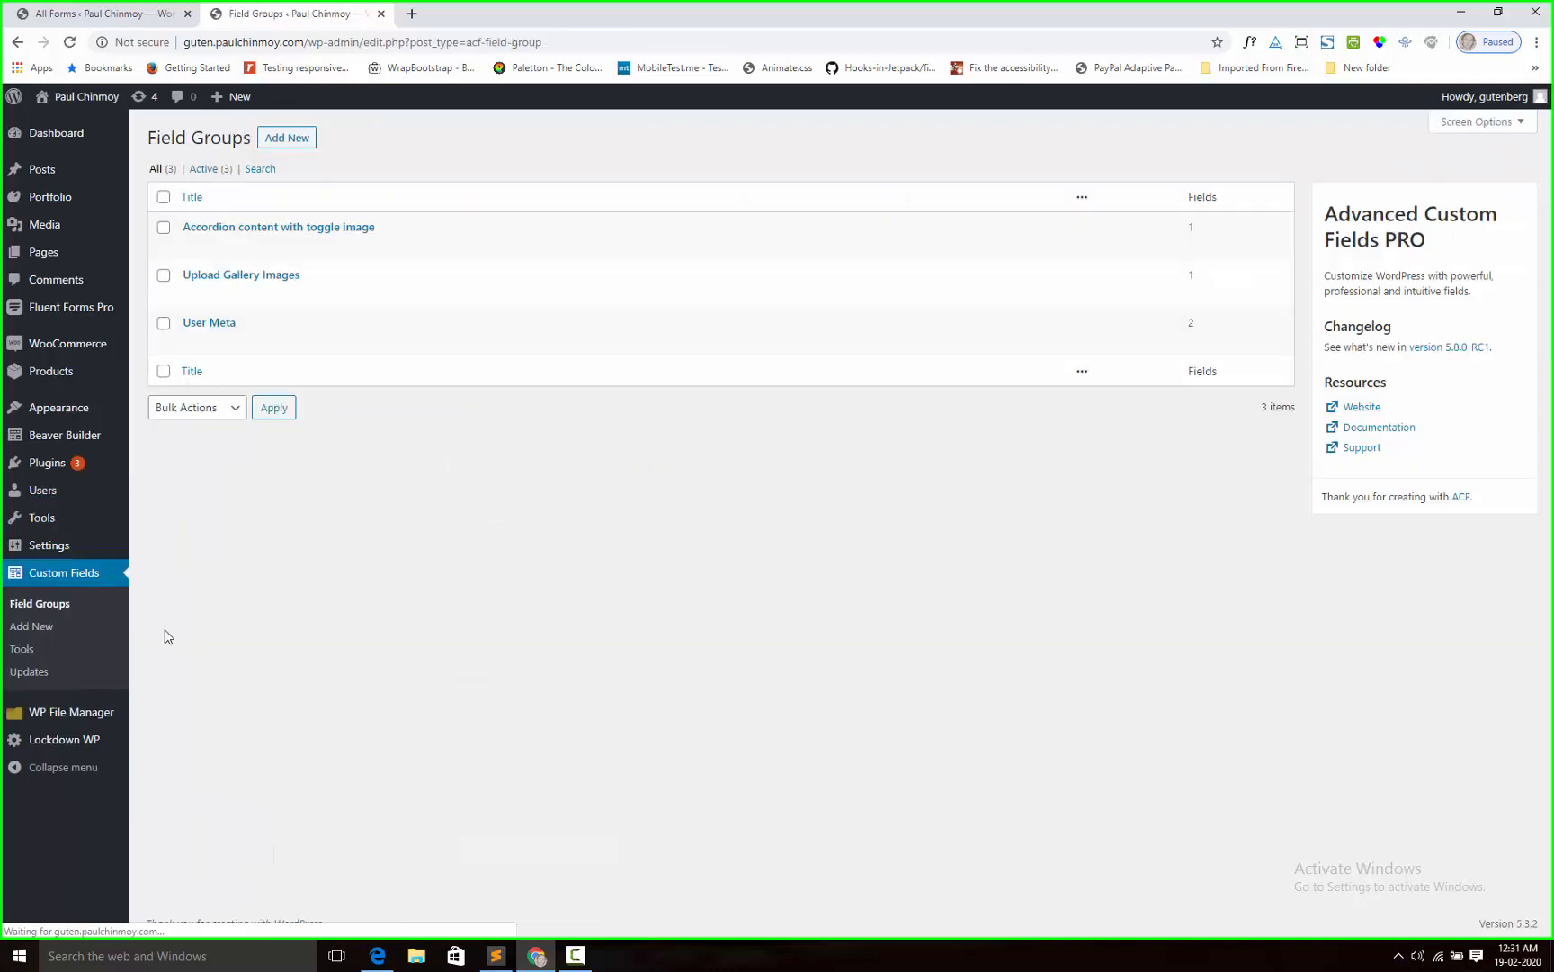
pyautogui.click(191, 343)
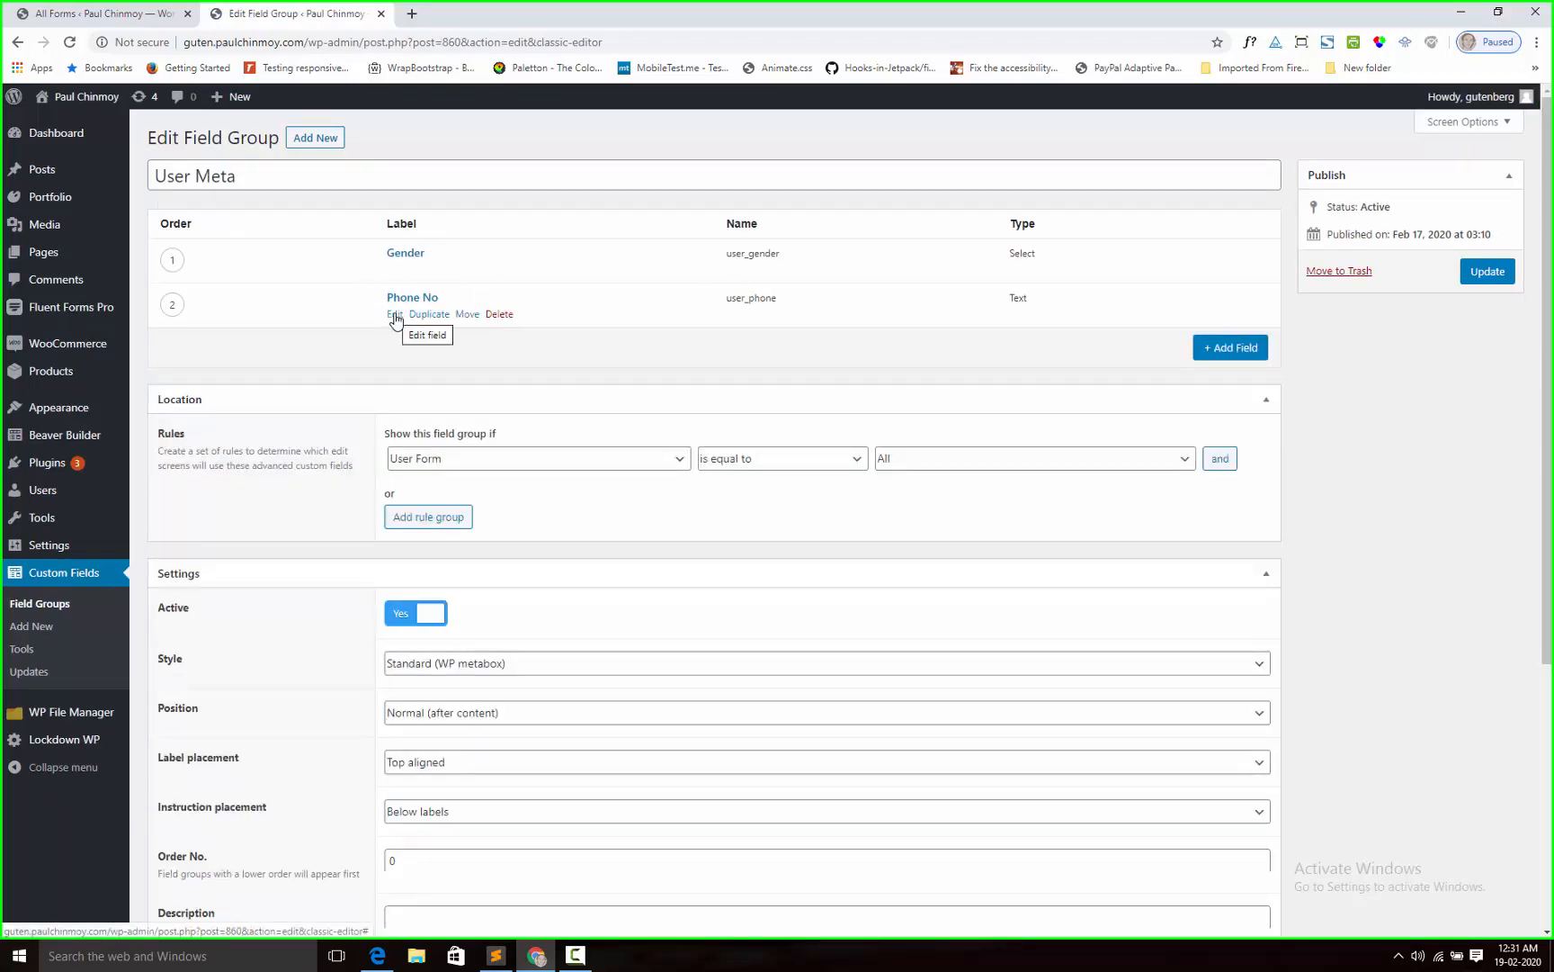
pyautogui.scroll(-2, 697, 317)
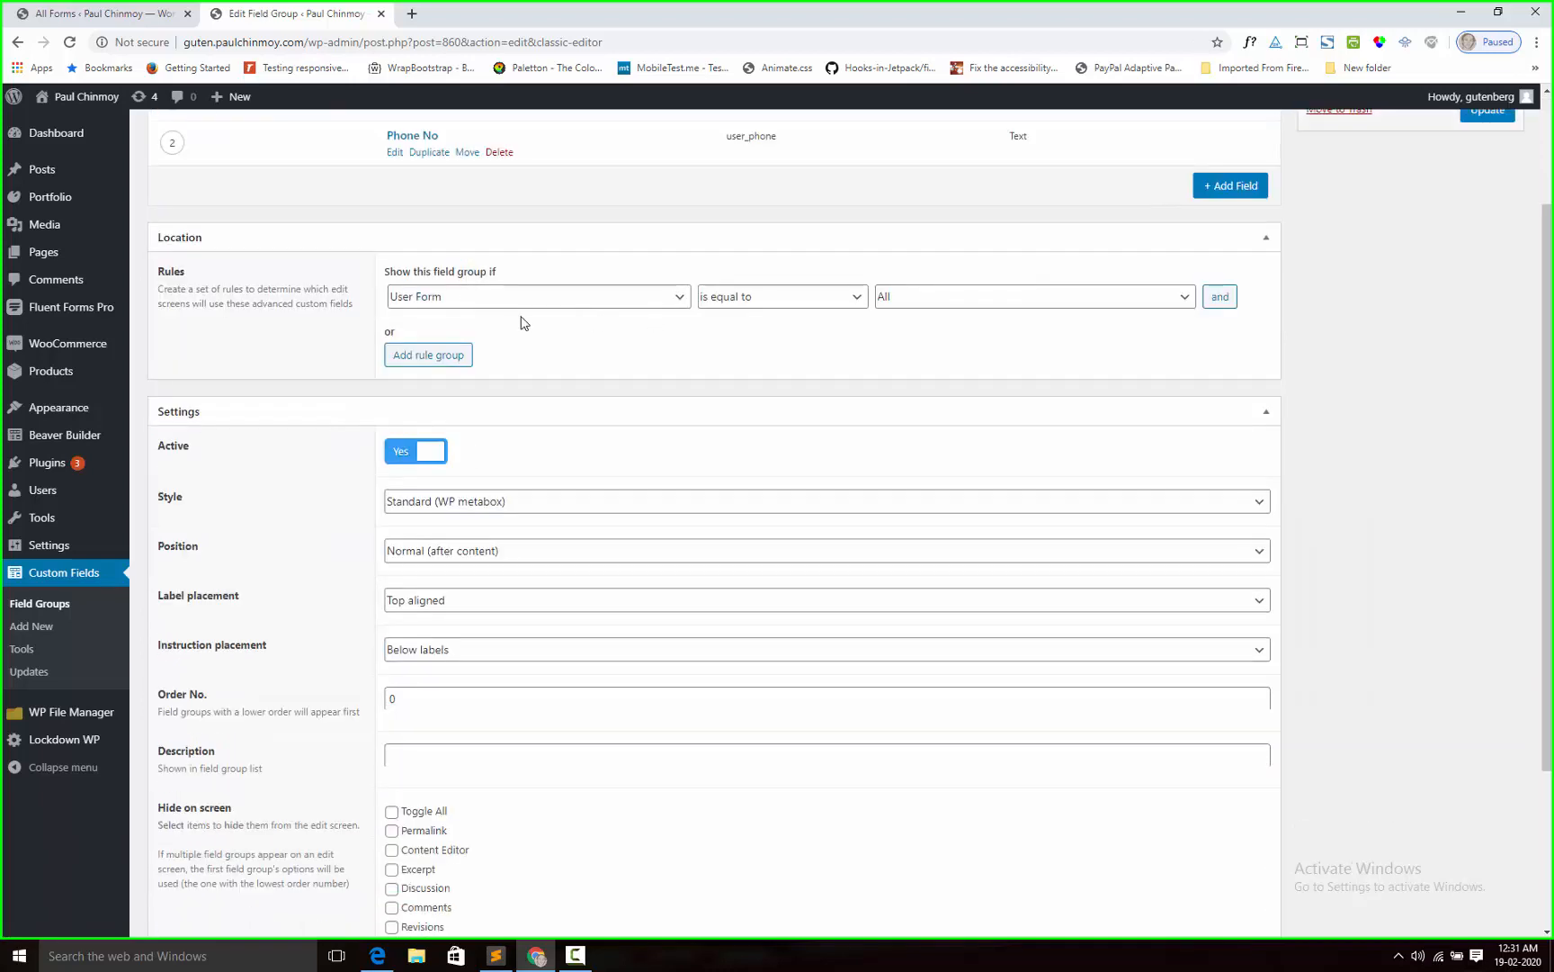
pyautogui.click(483, 303)
pyautogui.click(538, 303)
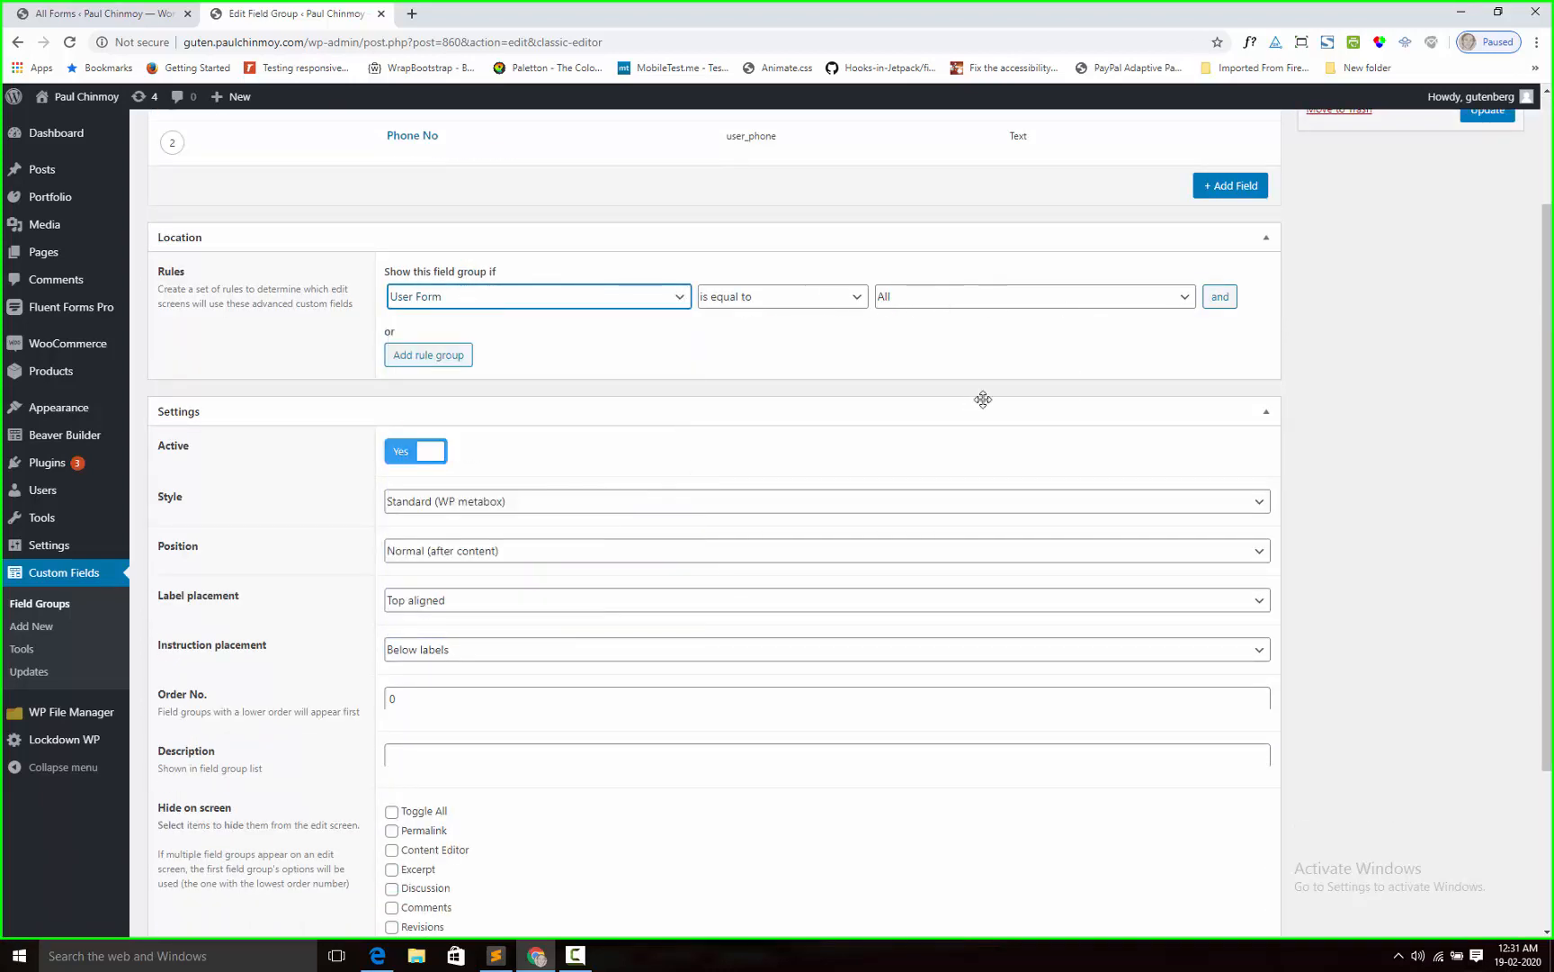
pyautogui.click(182, 13)
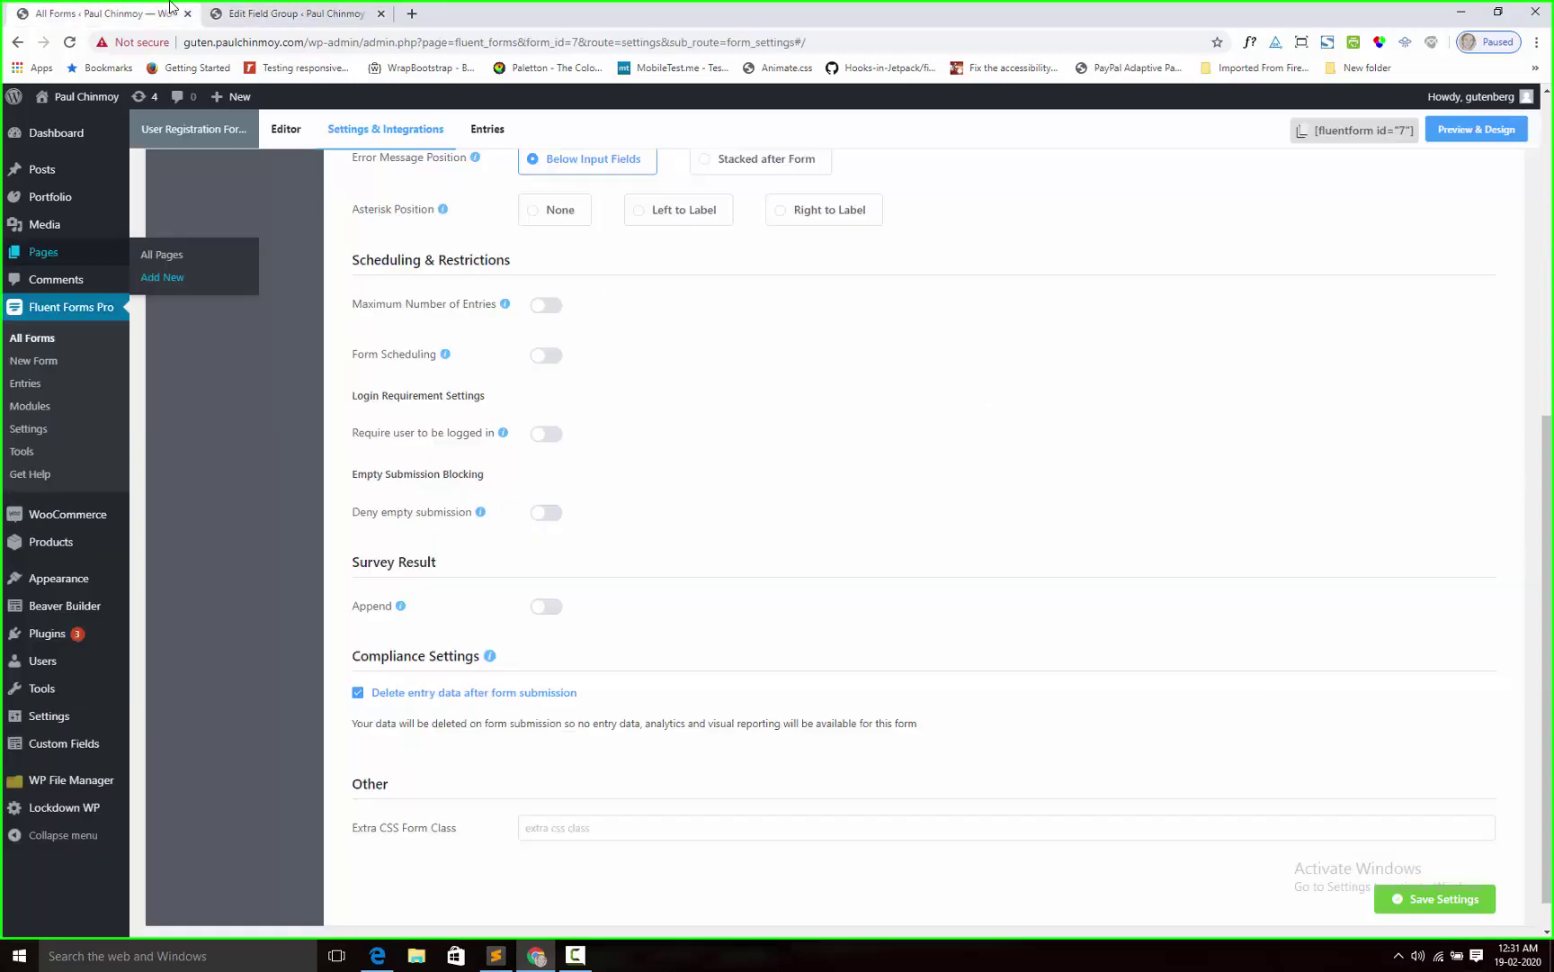
# - Relabel the form's user_email field to Email Address in the form editor
pyautogui.click(285, 130)
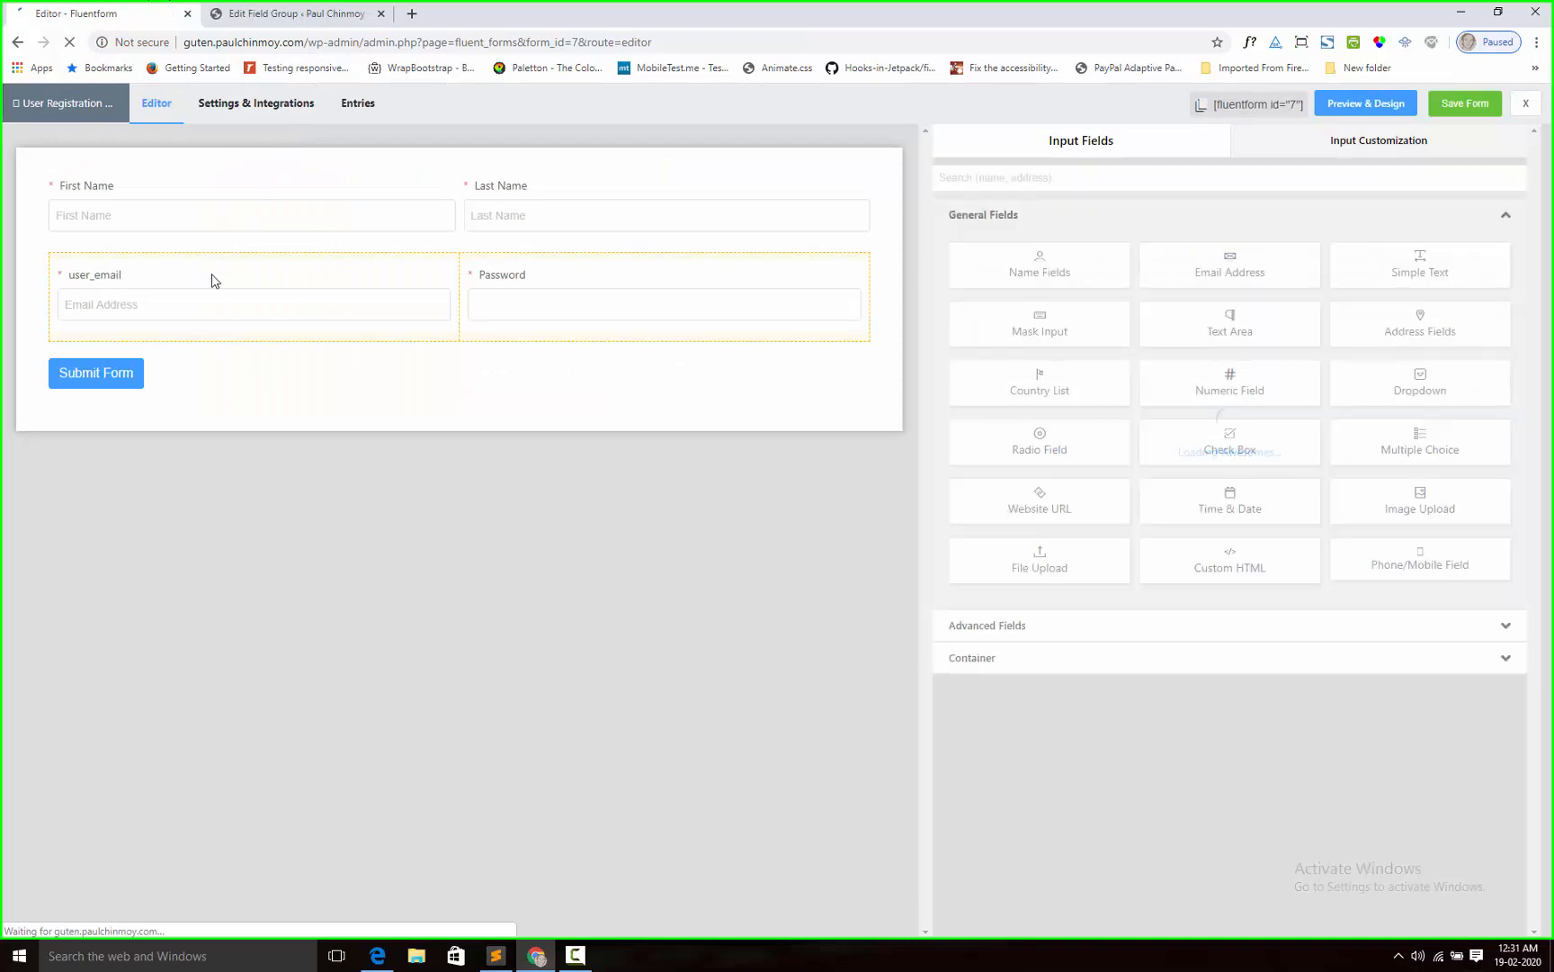
pyautogui.click(208, 278)
pyautogui.doubleClick(1030, 232)
pyautogui.write('Email Address')
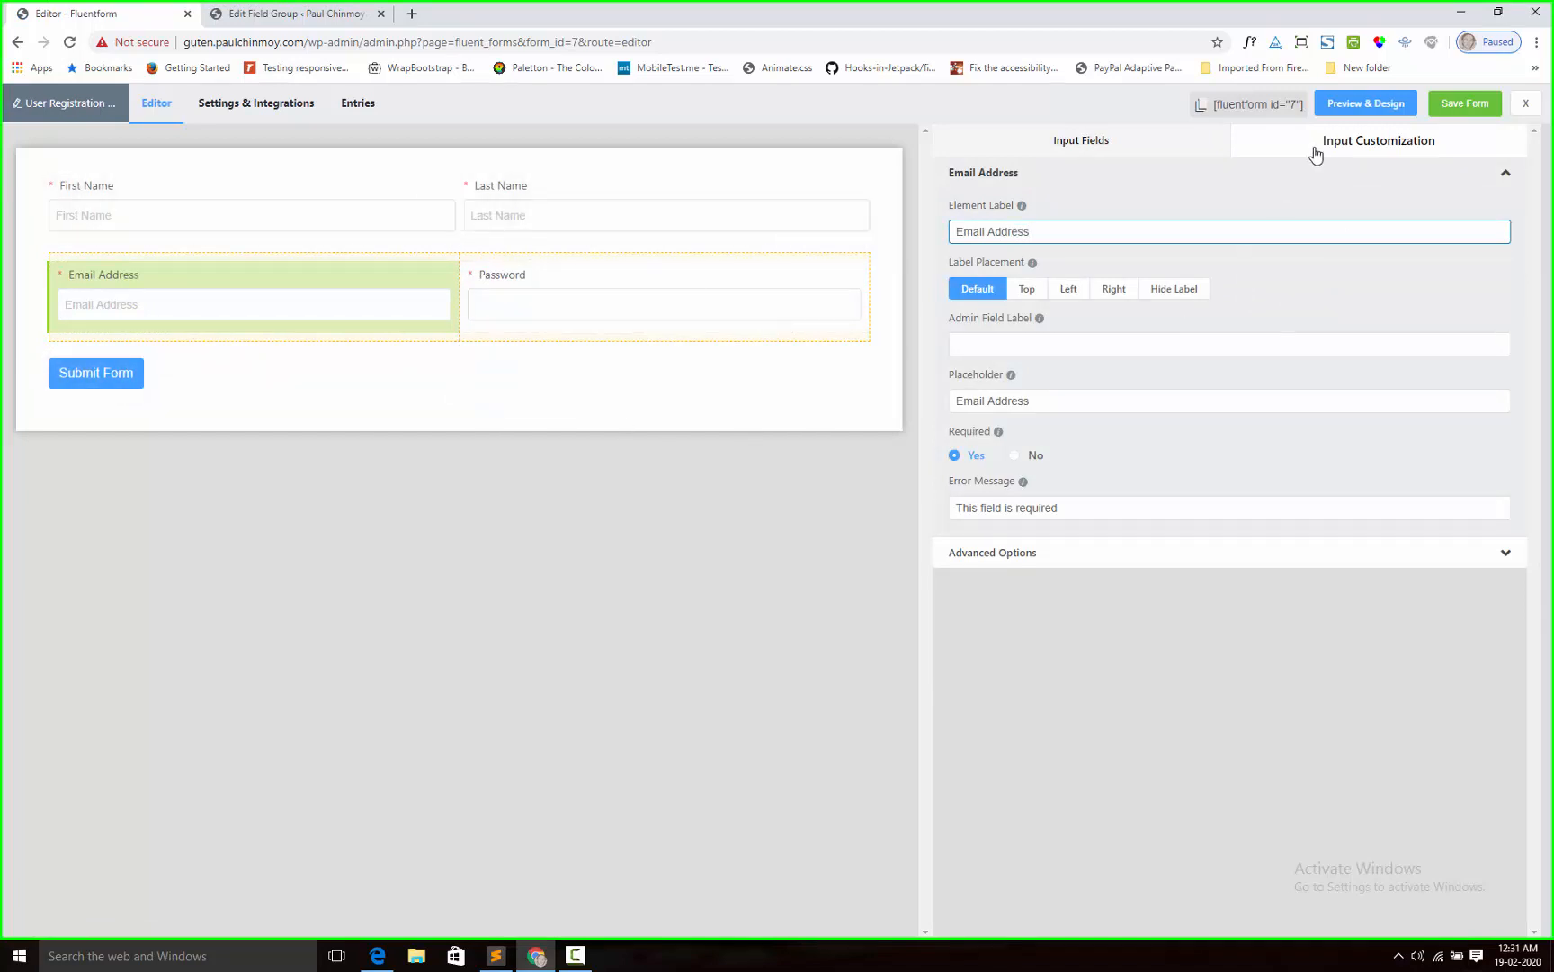
pyautogui.click(1174, 144)
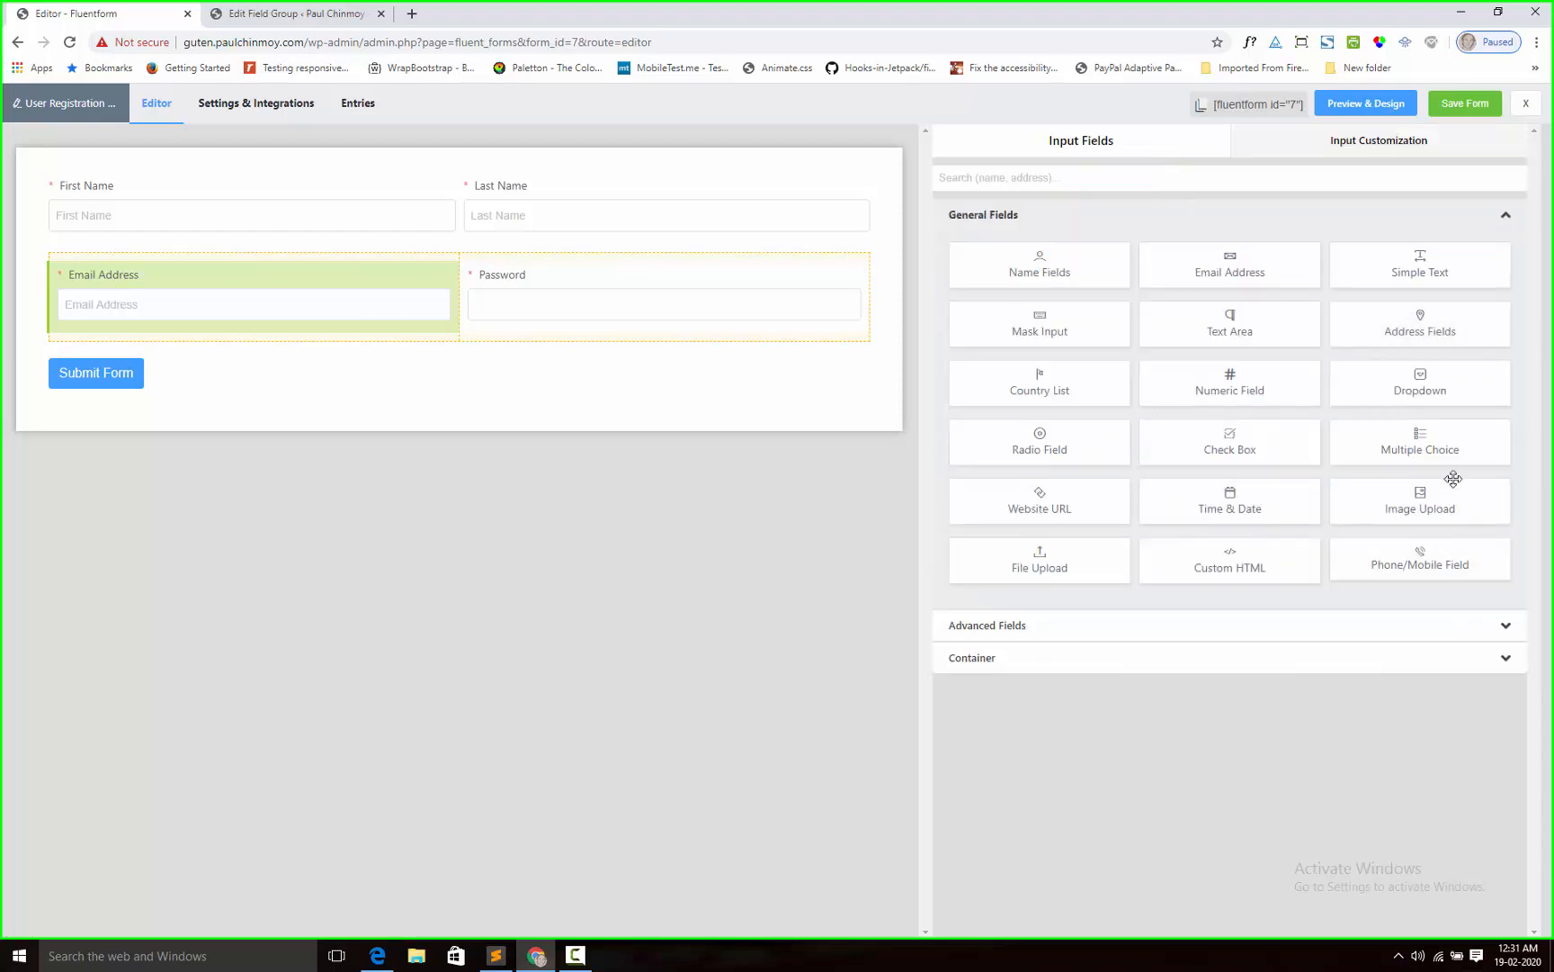
# - Add a Gender dropdown with options Male (m) and Female (f), Male preselected
pyautogui.click(1420, 380)
pyautogui.click(712, 385)
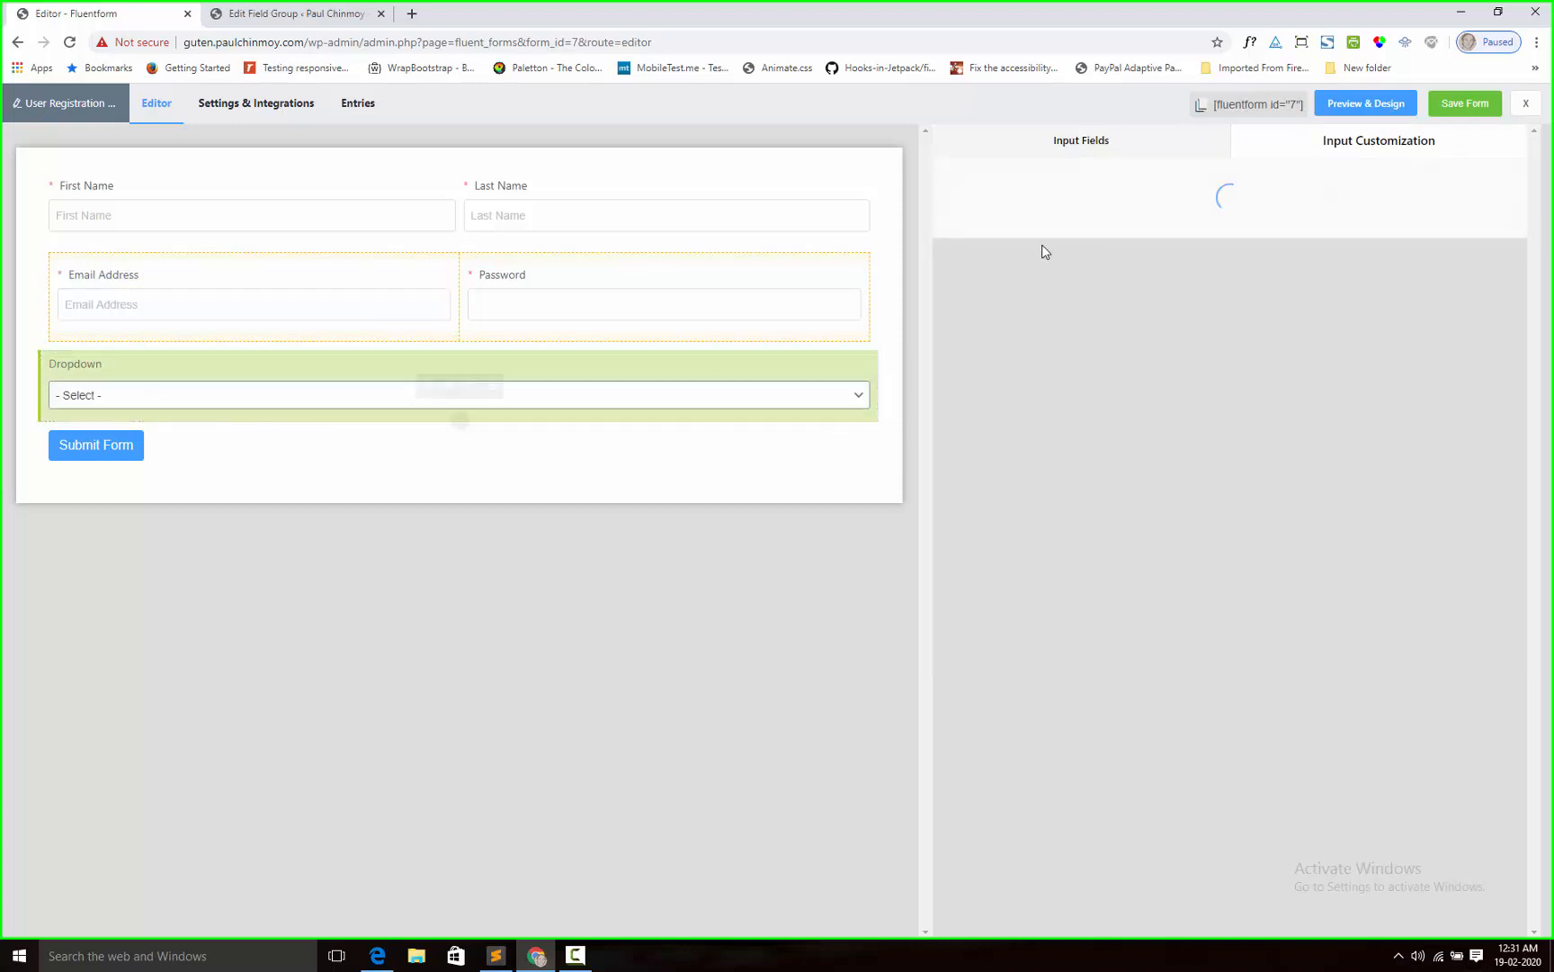
pyautogui.write('Gender')
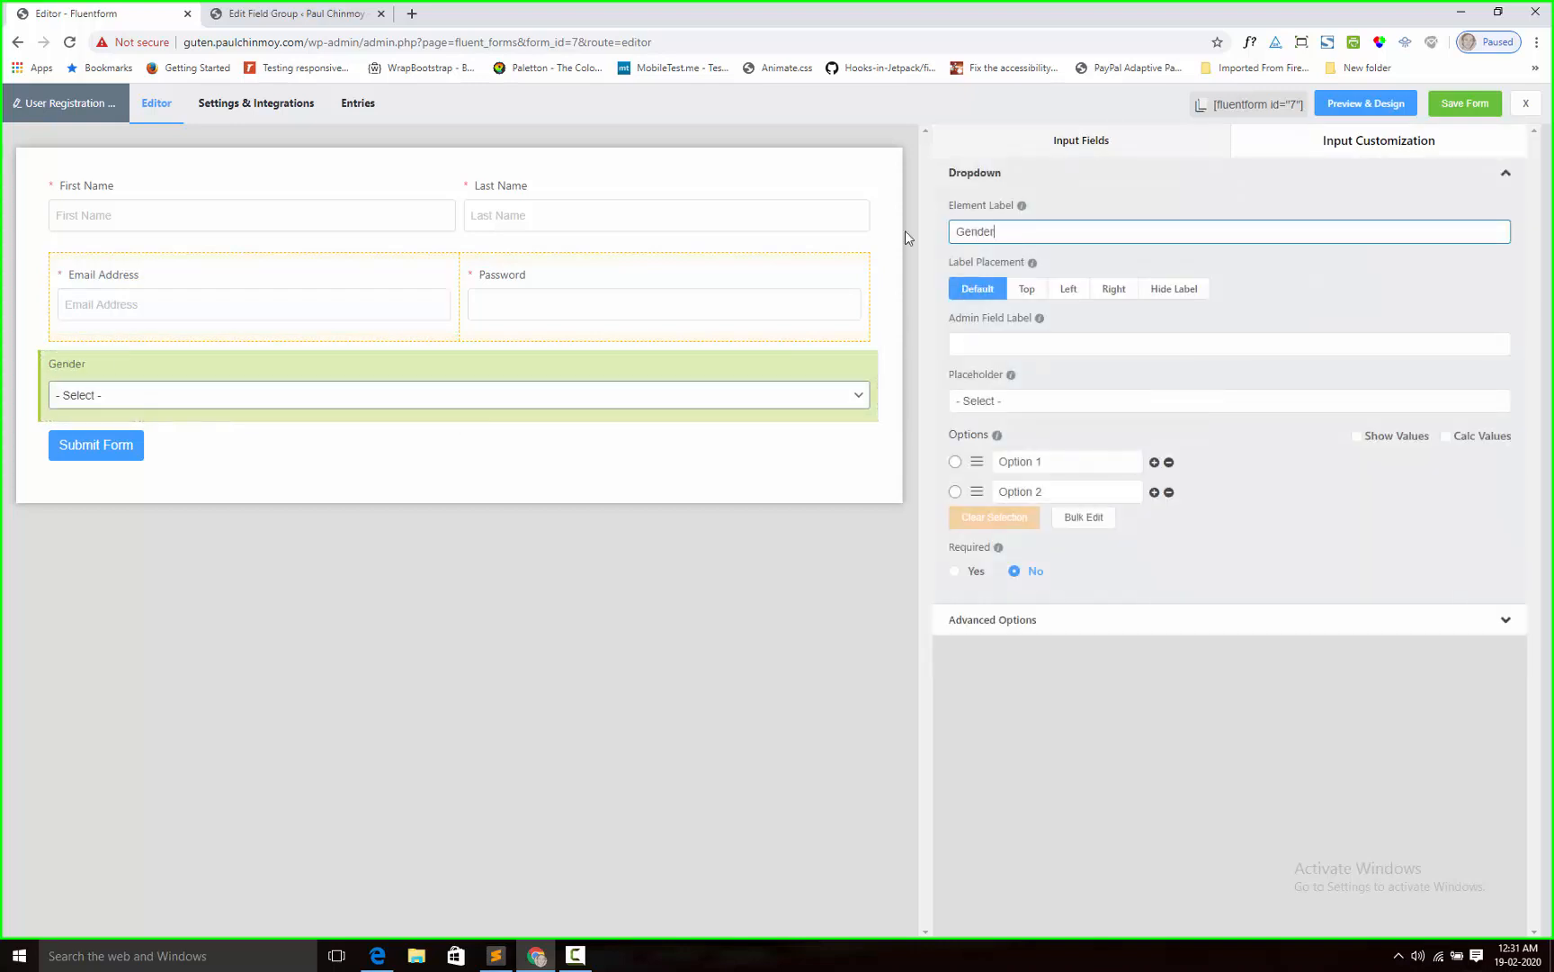
pyautogui.click(956, 464)
pyautogui.press('Tab')
pyautogui.write('Ma')
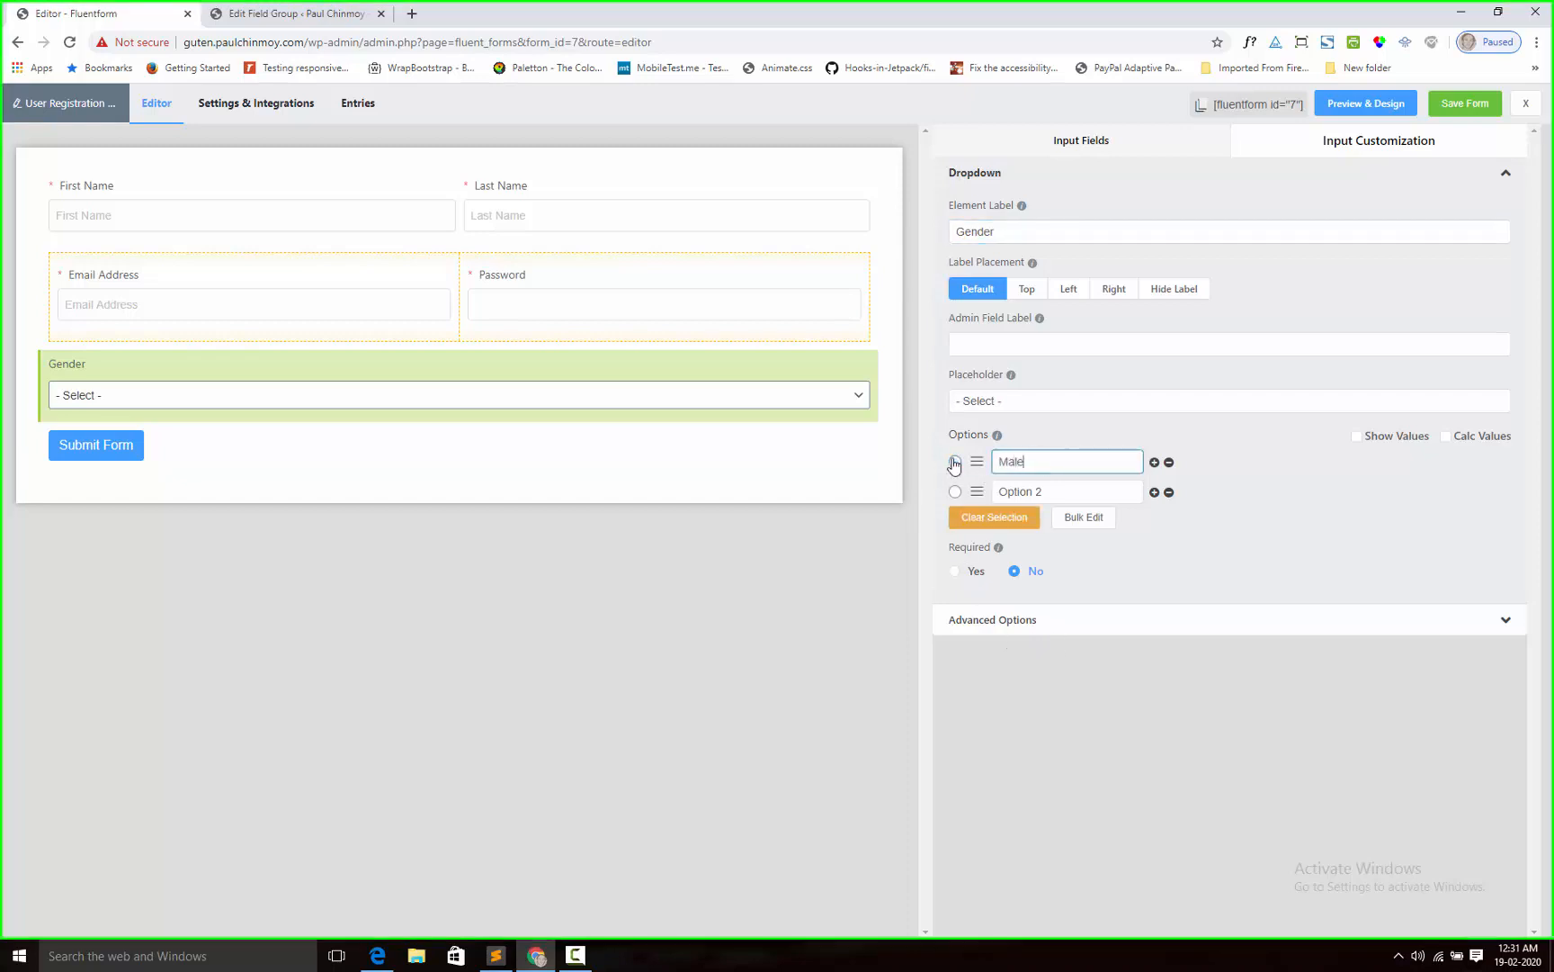
pyautogui.click(1408, 436)
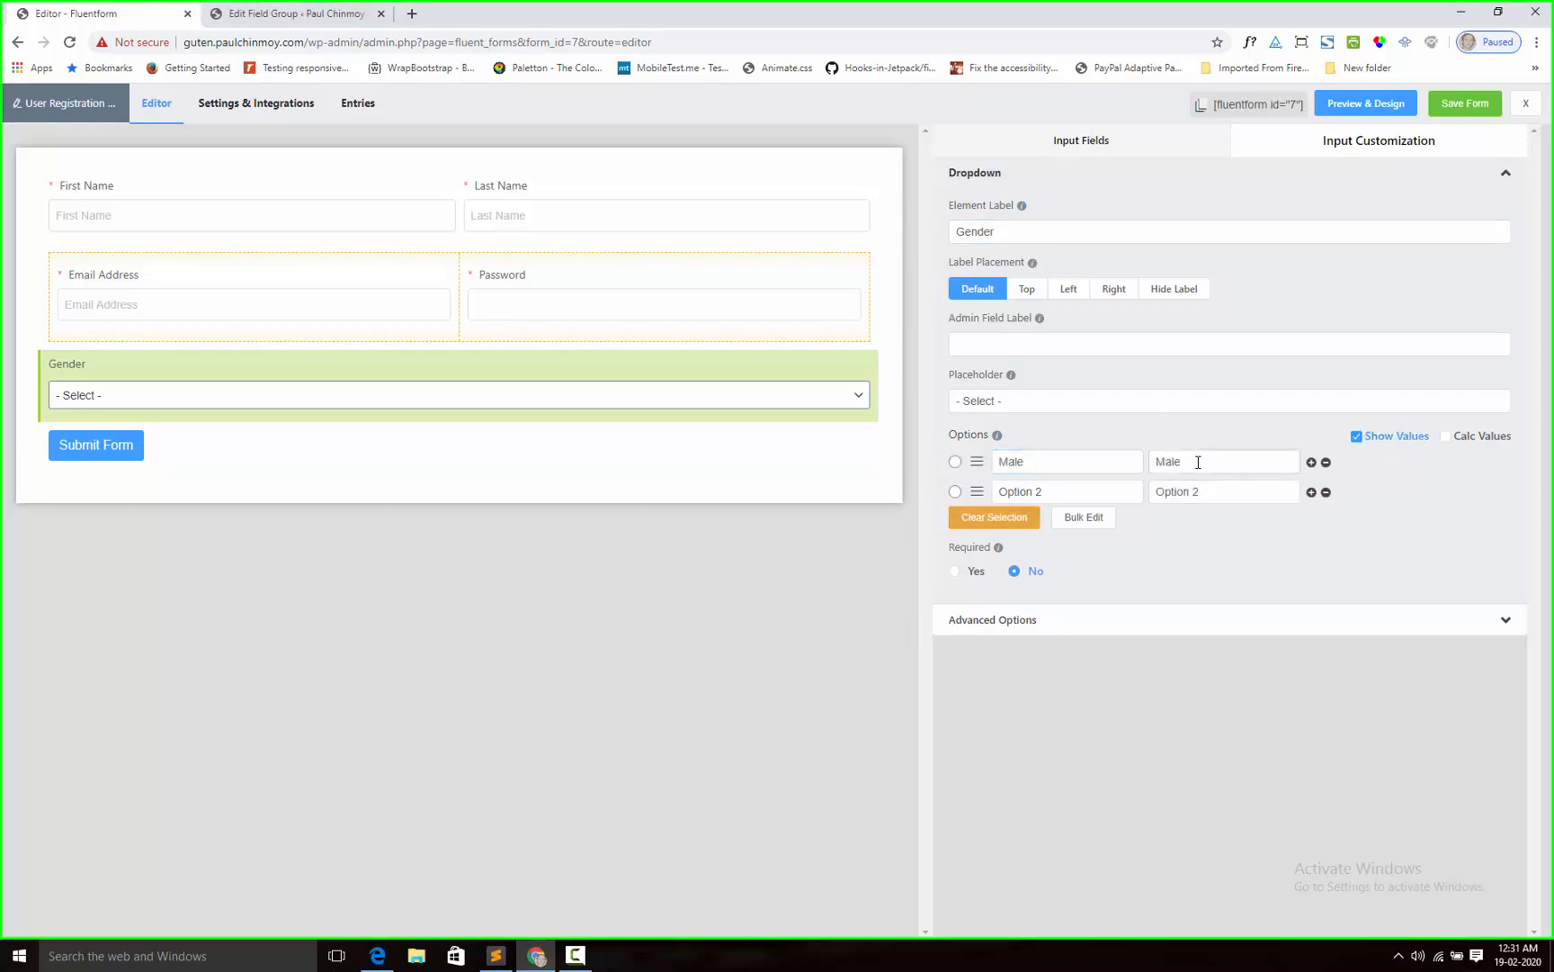
pyautogui.doubleClick(1198, 462)
pyautogui.write('m')
pyautogui.doubleClick(1026, 490)
pyautogui.write('F')
pyautogui.doubleClick(1221, 490)
pyautogui.write('f')
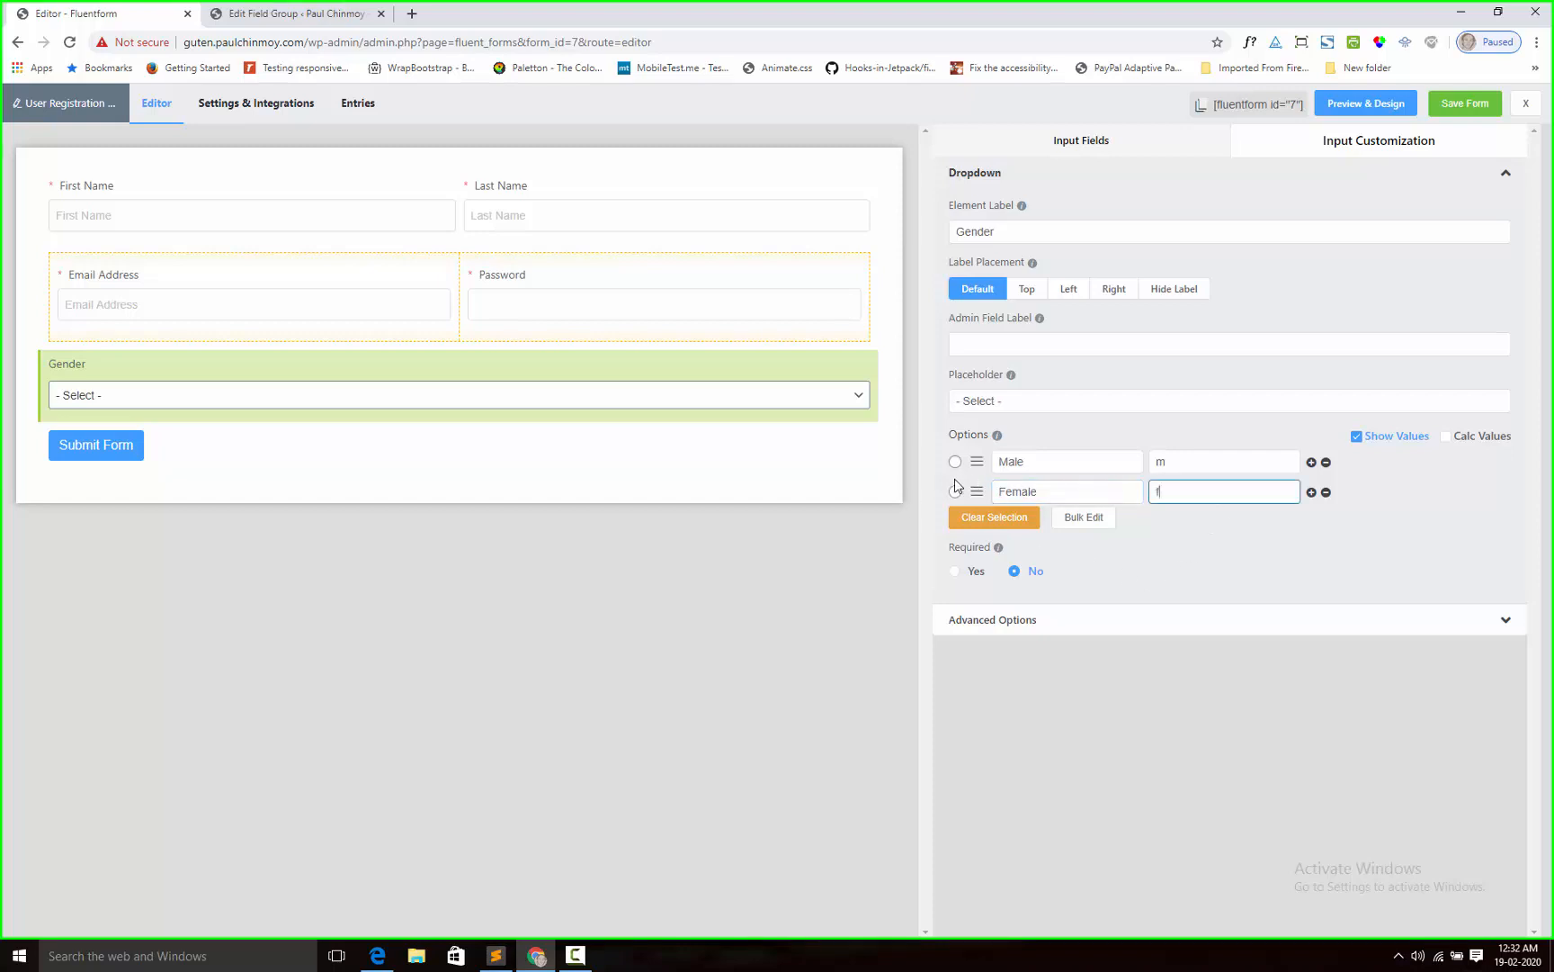
pyautogui.click(954, 462)
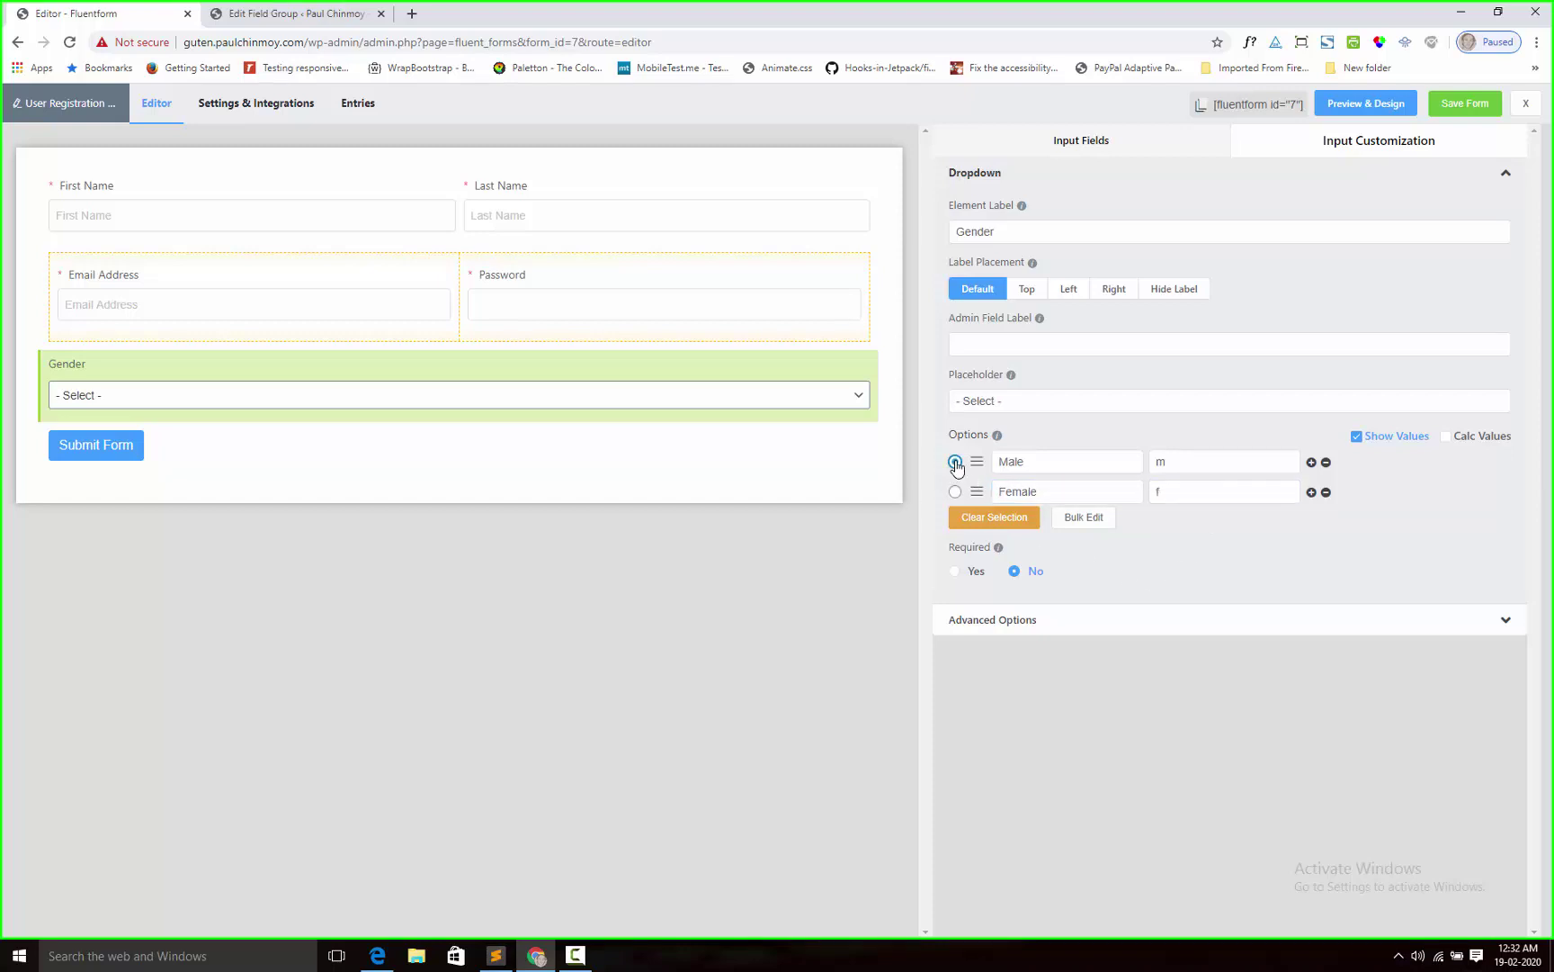
# - Set the Gender dropdown's name attribute to user_gender
pyautogui.click(1017, 620)
pyautogui.click(960, 459)
pyautogui.moveTo(960, 459); pyautogui.dragTo(1117, 459)
pyautogui.press('BackSpace')
pyautogui.write('user_gender')
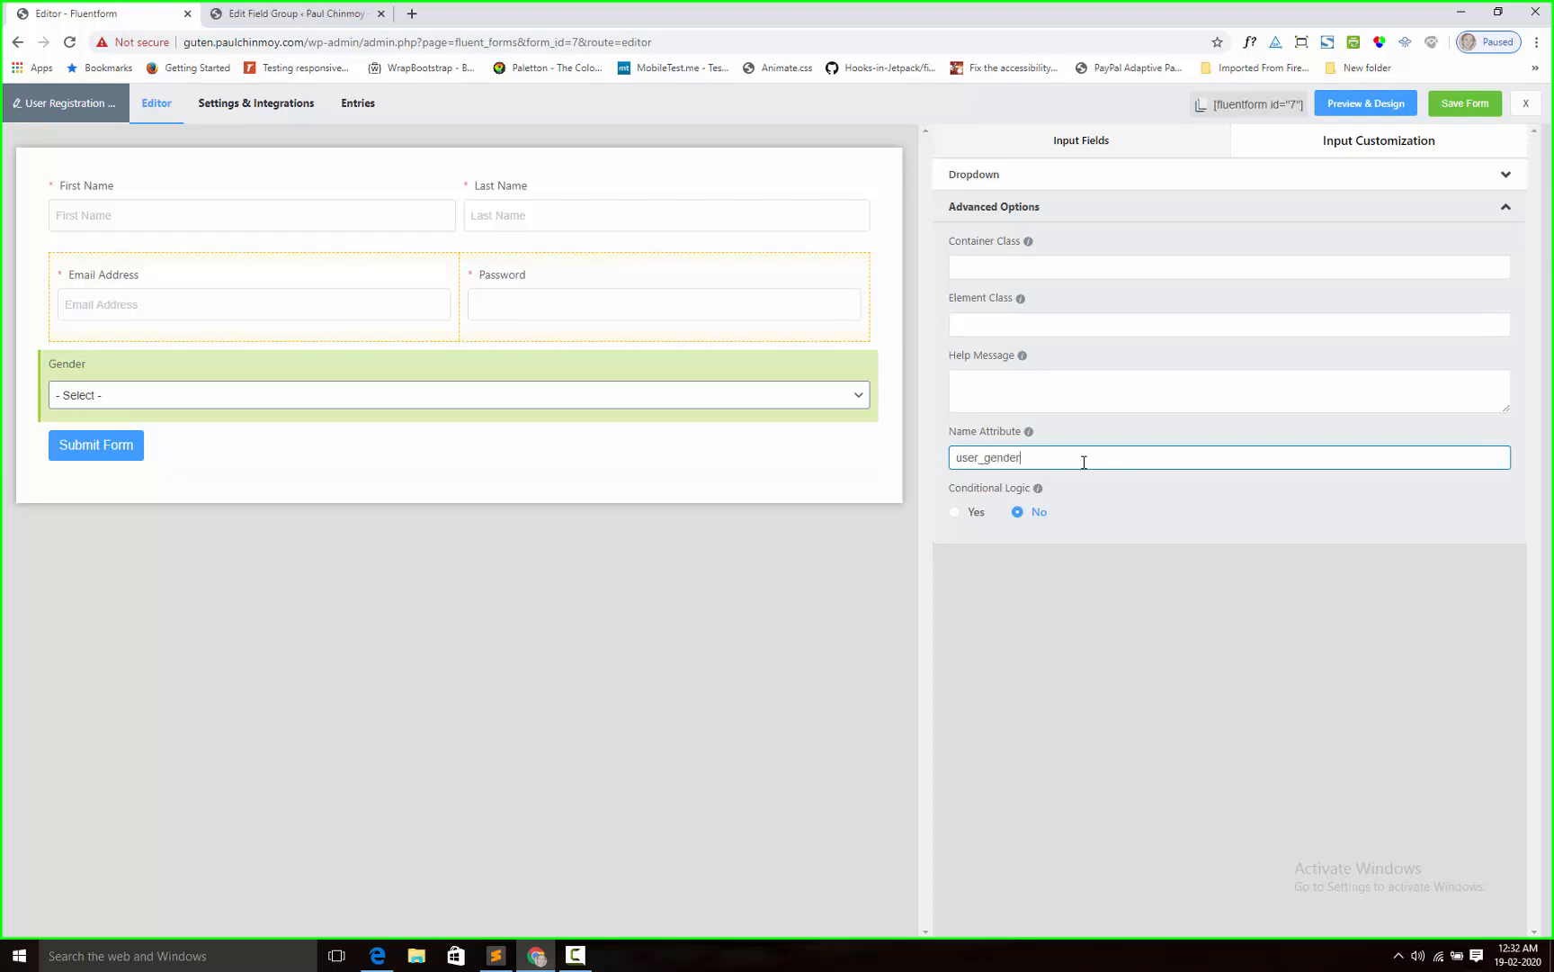
pyautogui.click(1065, 140)
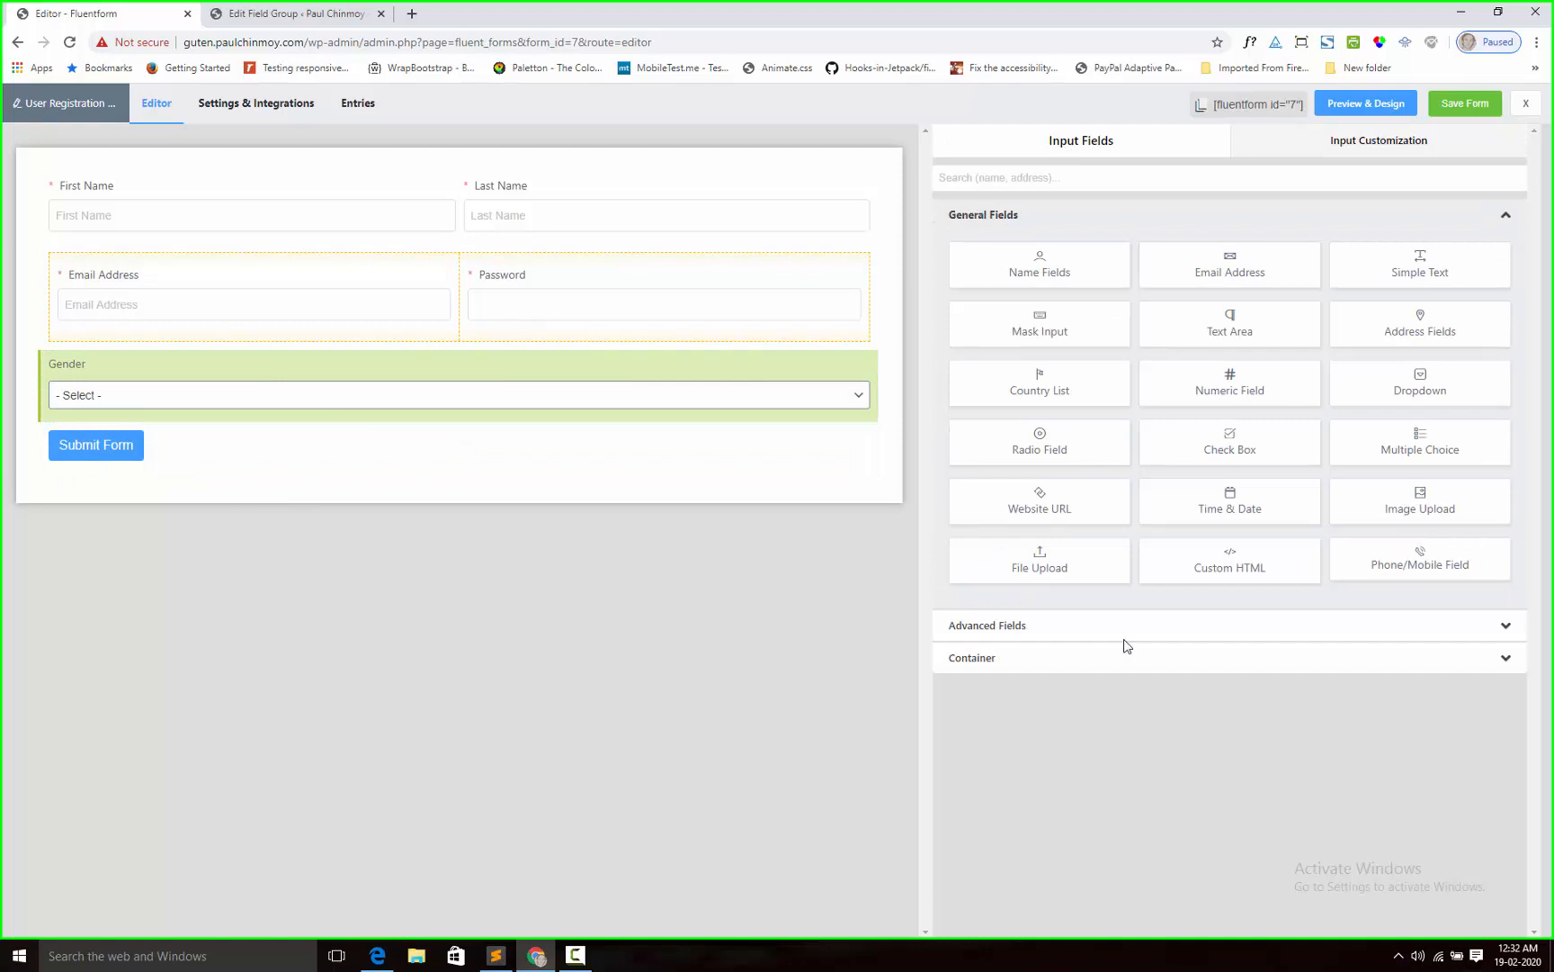
# - Add a phone field labelled Phone No below Gender with name attribute user_phone
pyautogui.click(1417, 559)
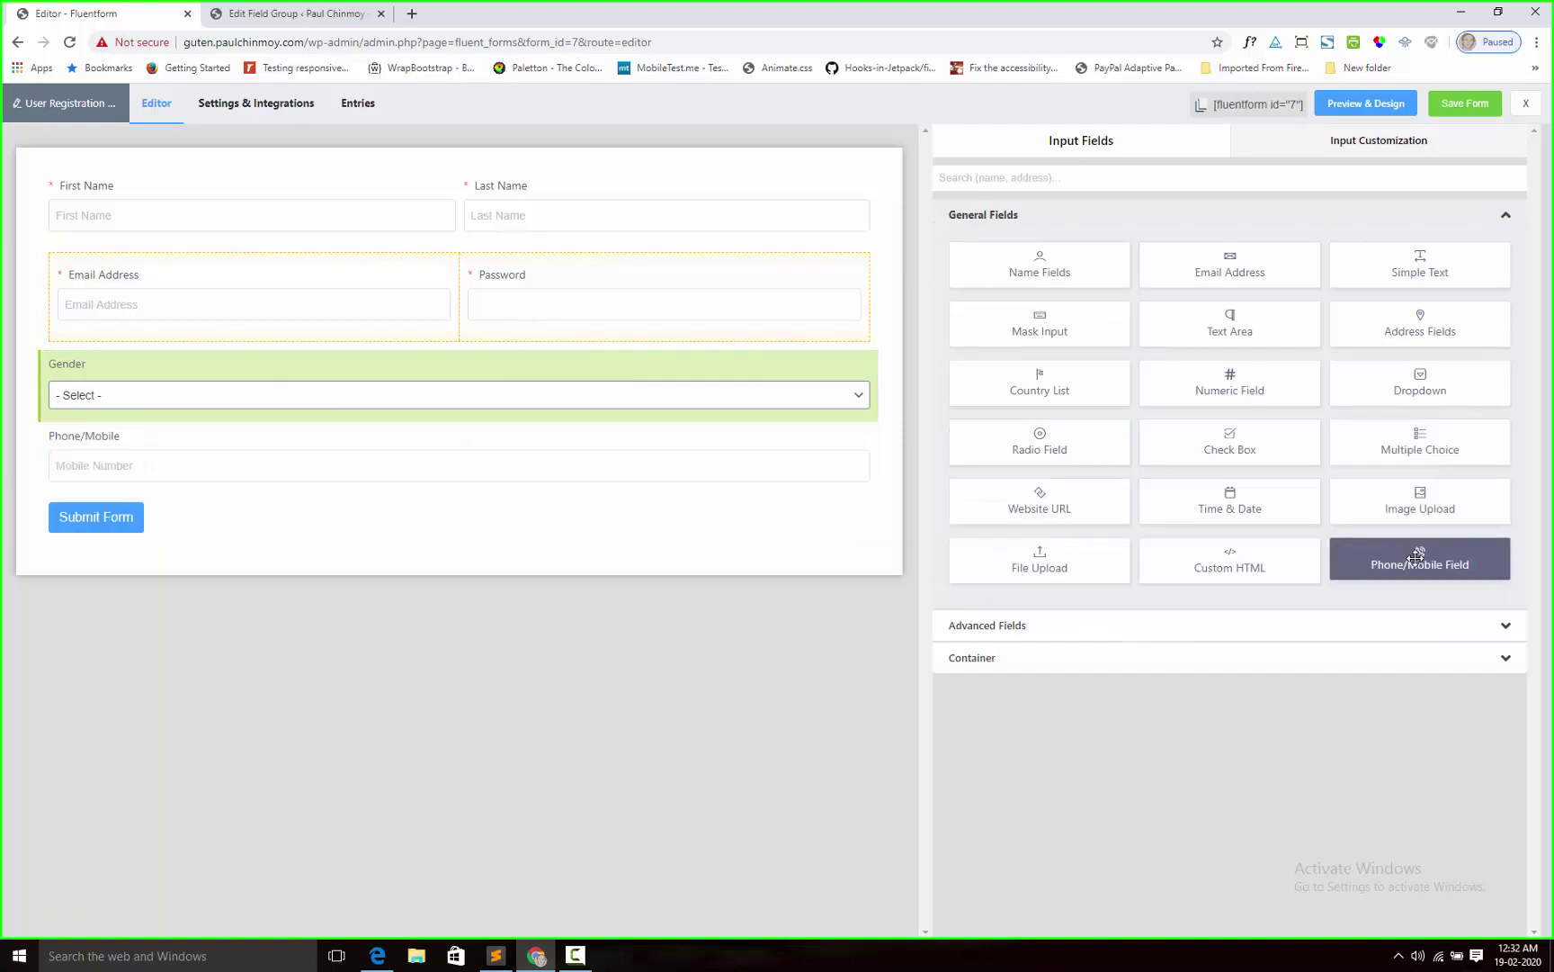
pyautogui.click(252, 458)
pyautogui.moveTo(1027, 231); pyautogui.dragTo(998, 234)
pyautogui.press('BackSpace')
pyautogui.write('Phone No')
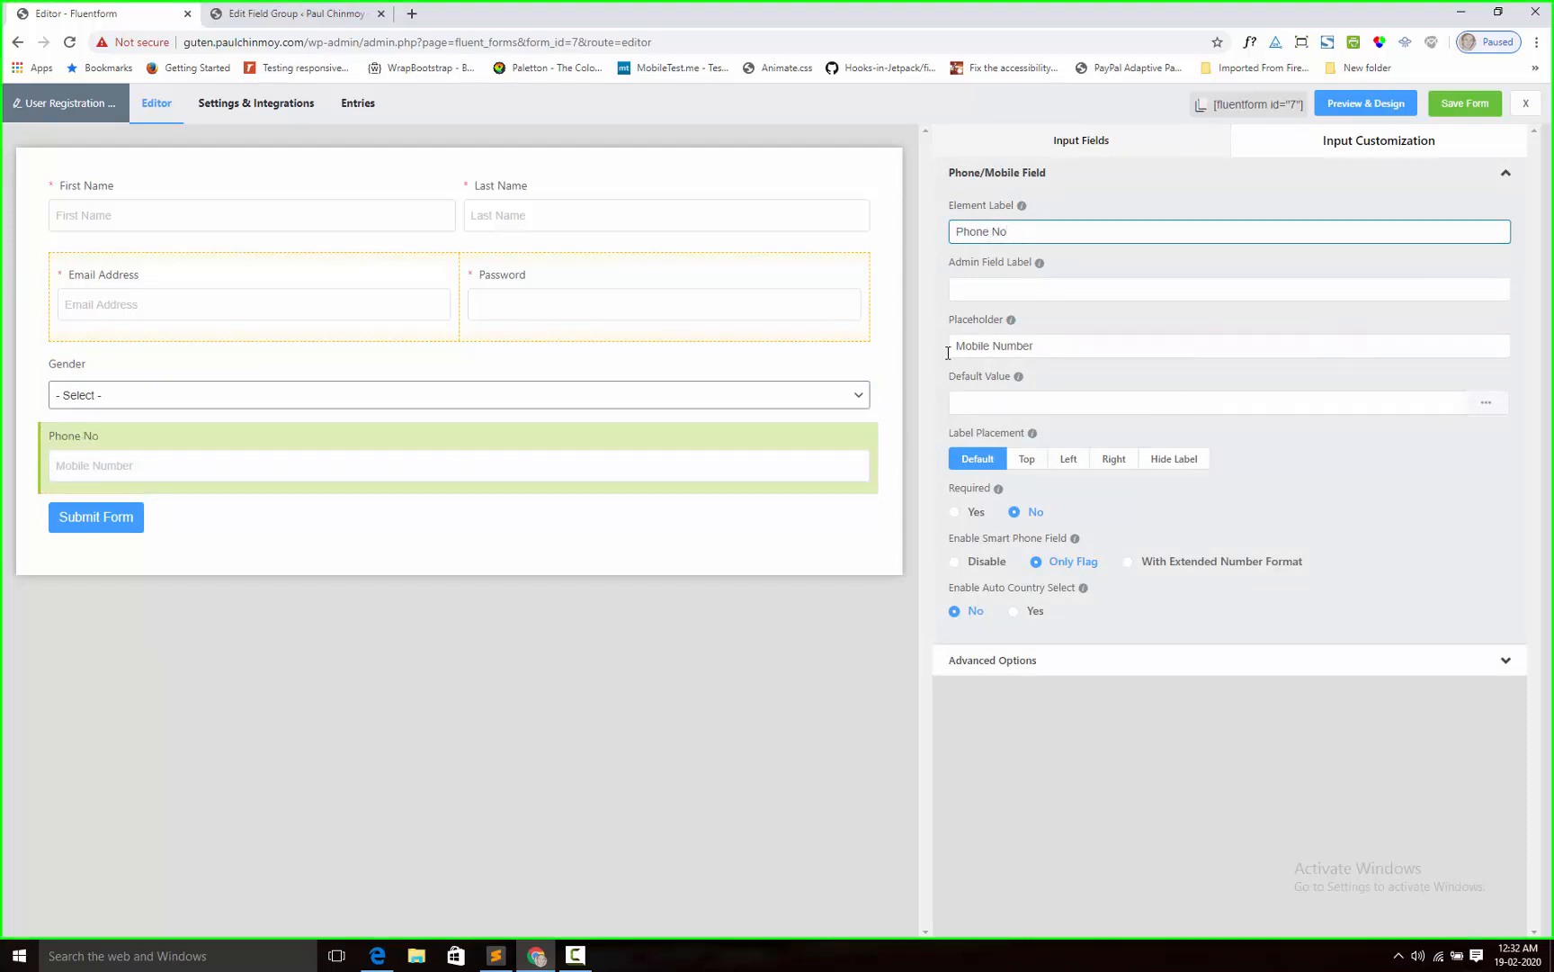
pyautogui.click(1038, 660)
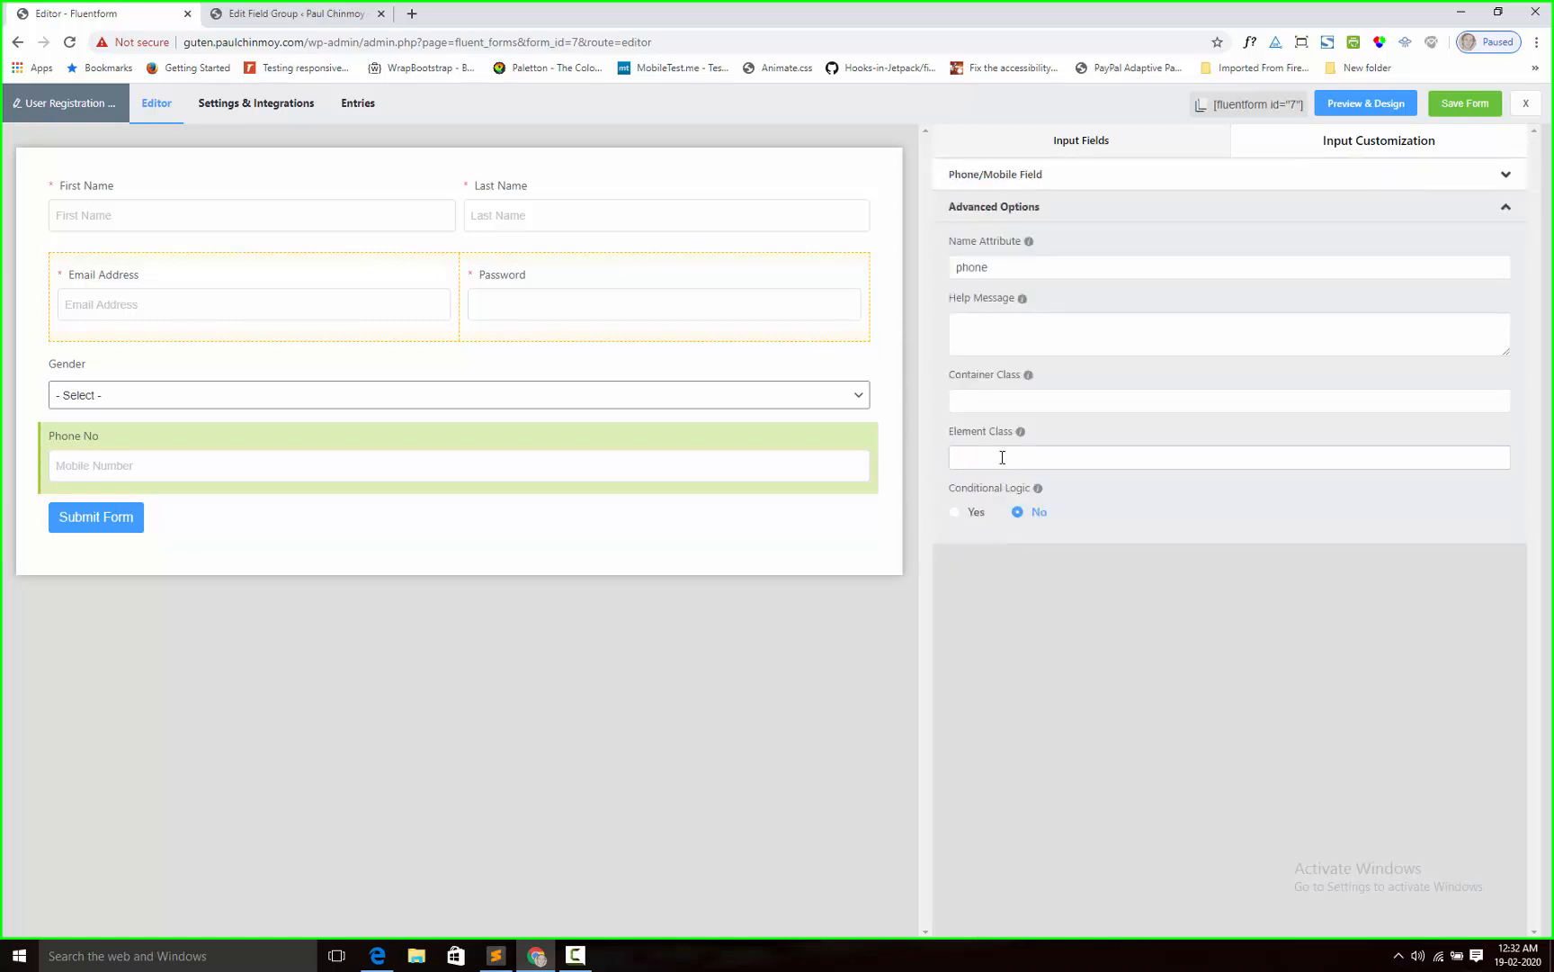
pyautogui.click(960, 266)
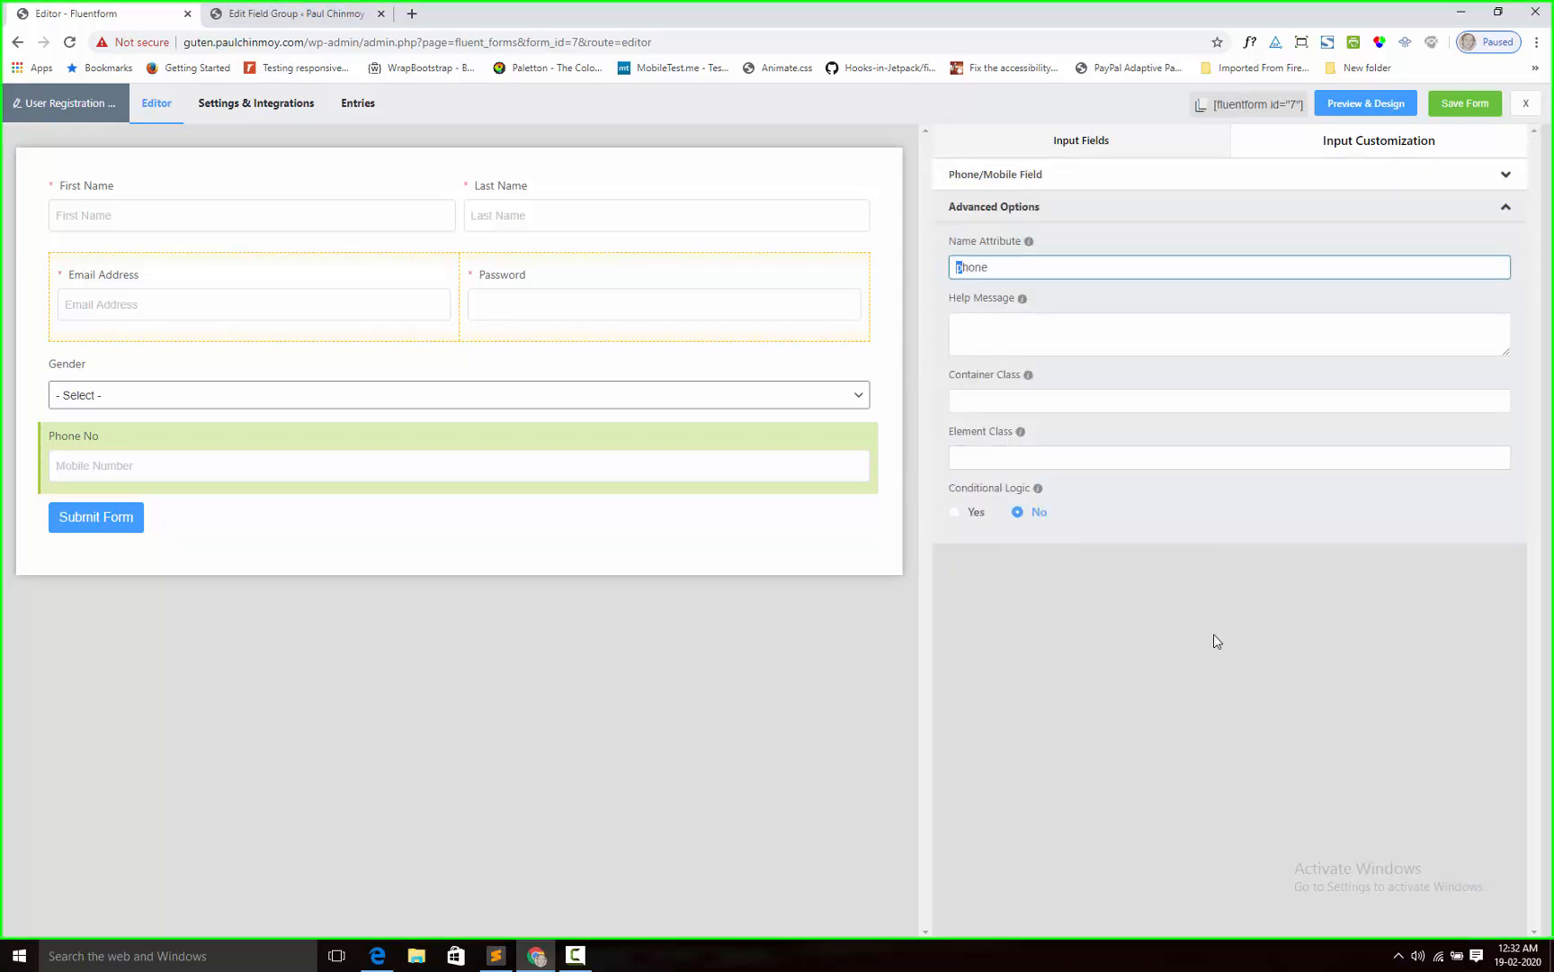
pyautogui.write('user')
pyautogui.write('_')
# - Add a text area labelled Short Description below Phone No with name attribute user_description
pyautogui.click(1132, 144)
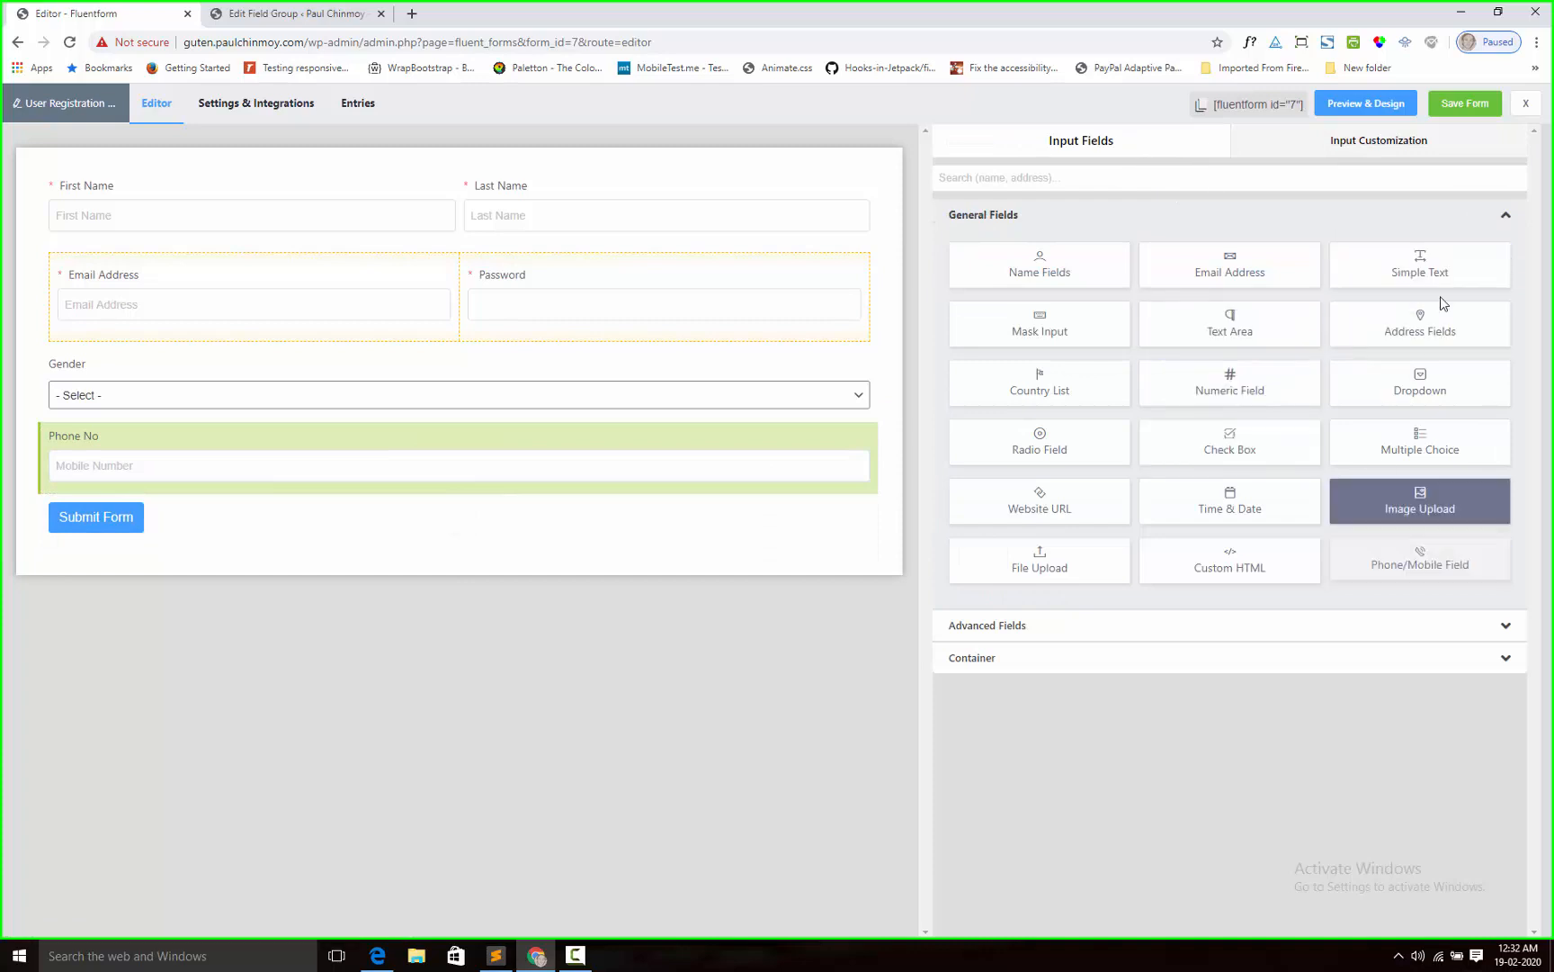
pyautogui.click(1229, 323)
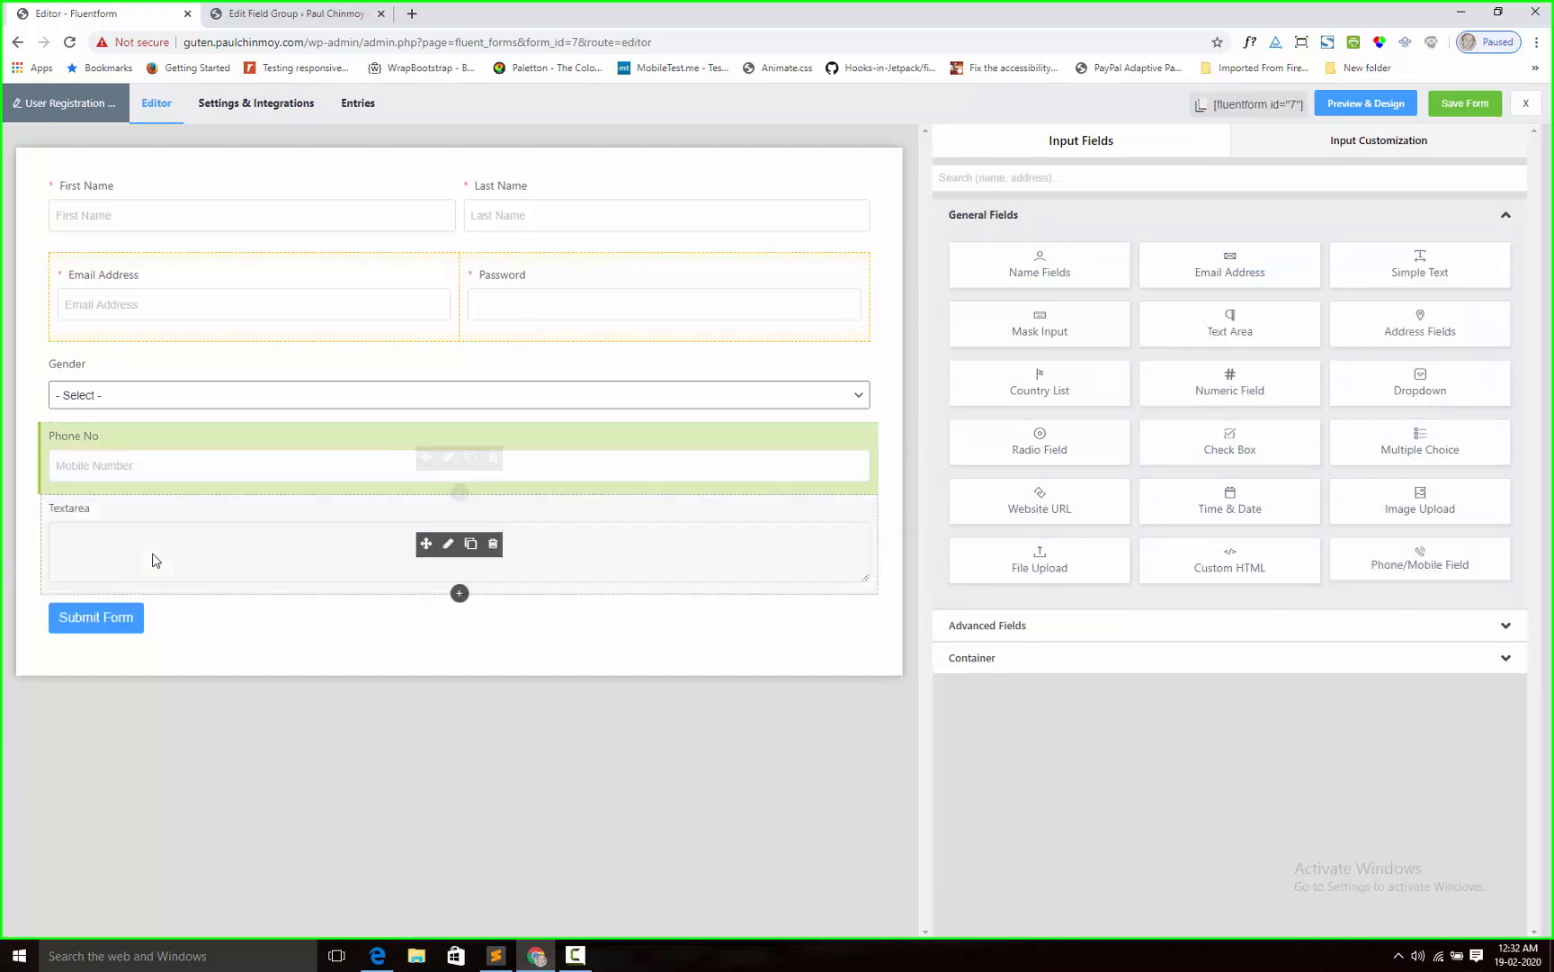
pyautogui.click(406, 534)
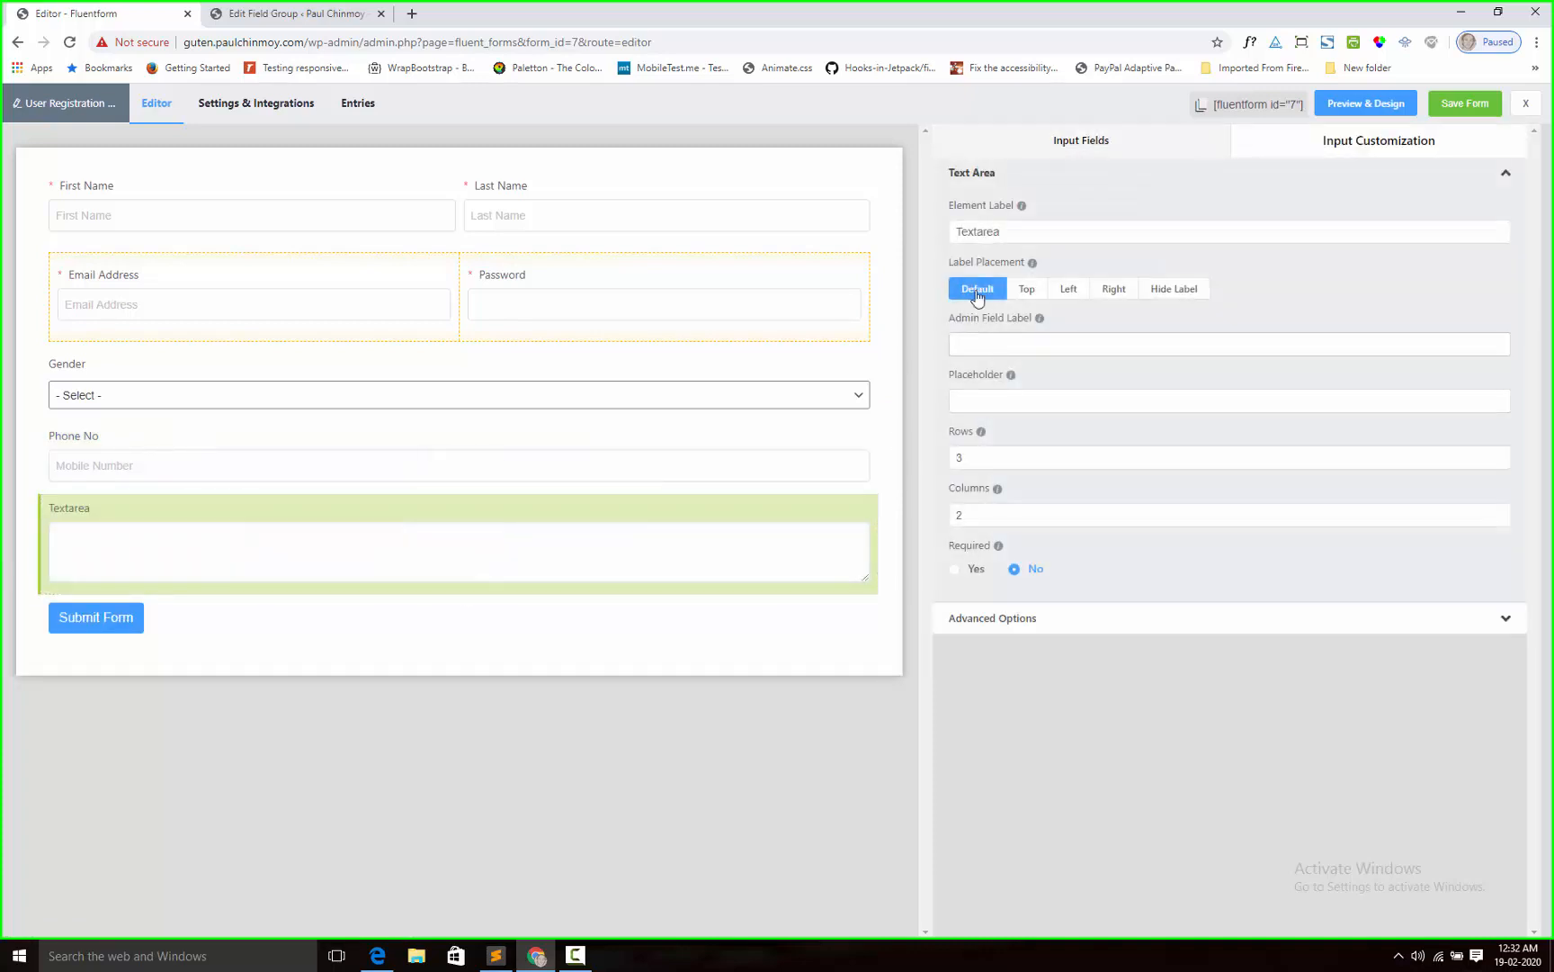
pyautogui.moveTo(1005, 232); pyautogui.dragTo(952, 231)
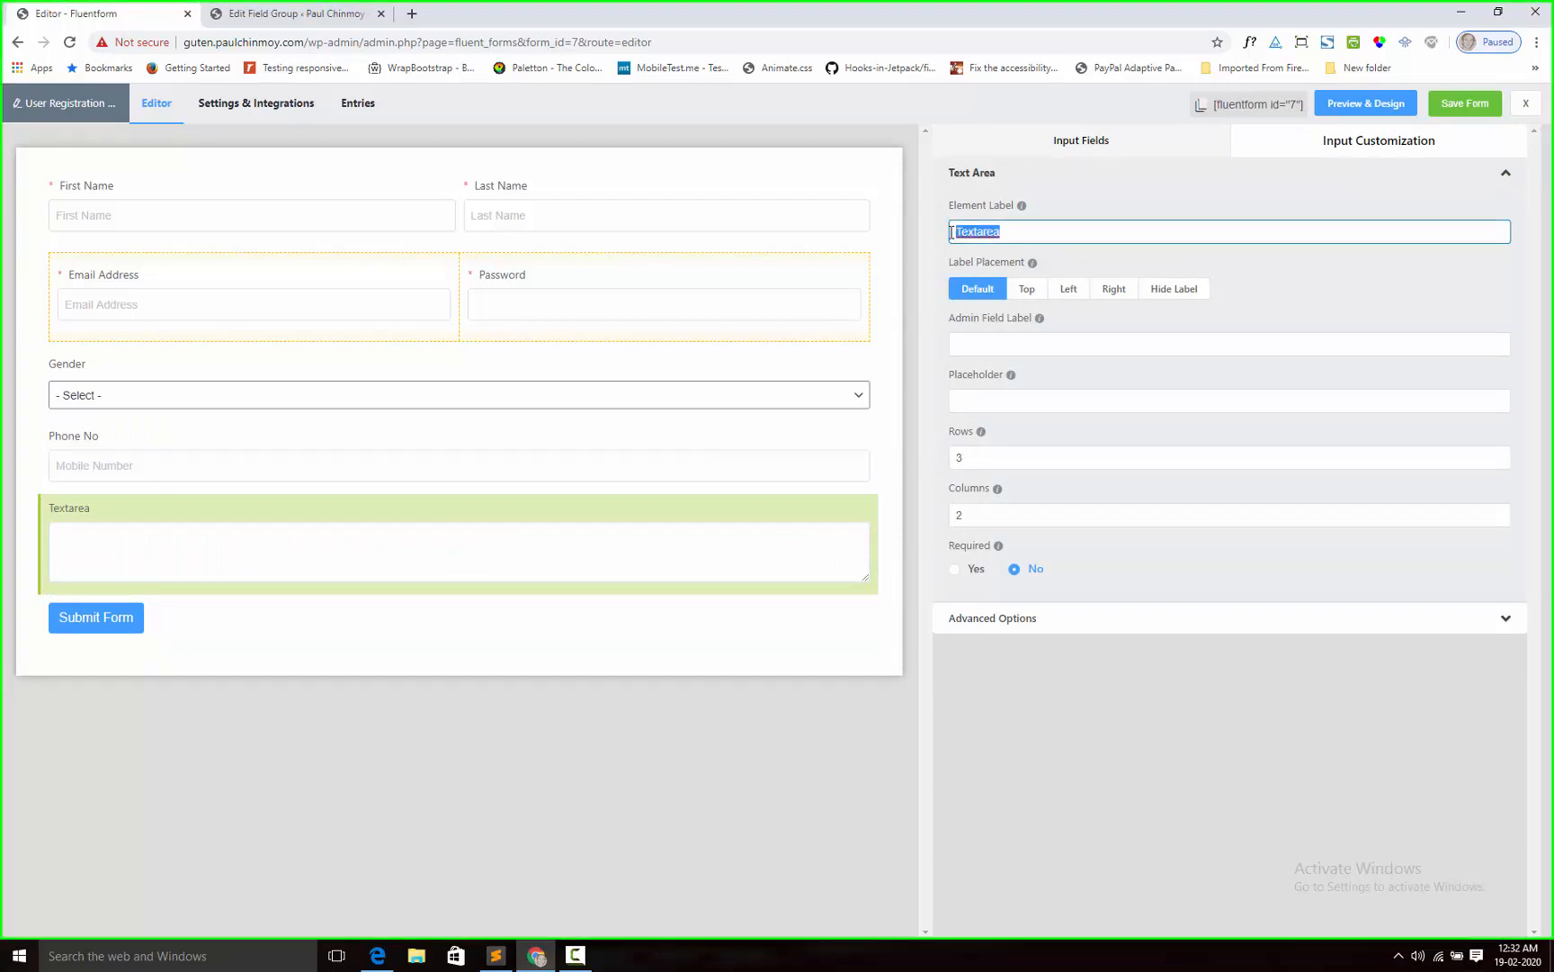
pyautogui.write('Bio')
pyautogui.doubleClick(960, 232)
pyautogui.write('Short')
pyautogui.write(' Description')
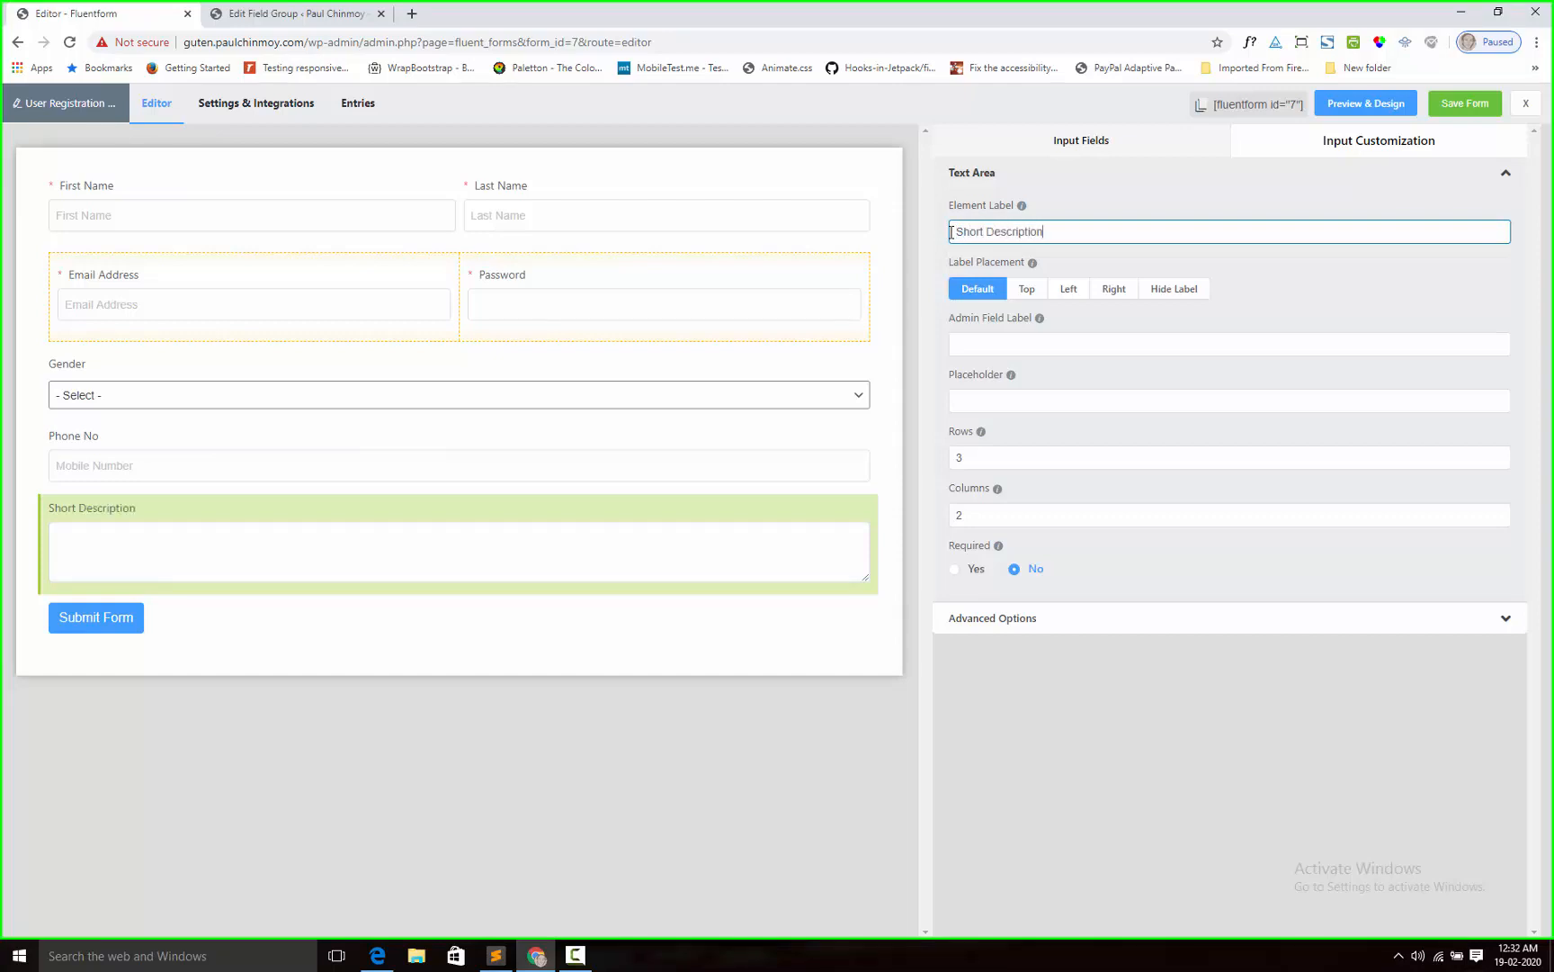
pyautogui.click(1029, 623)
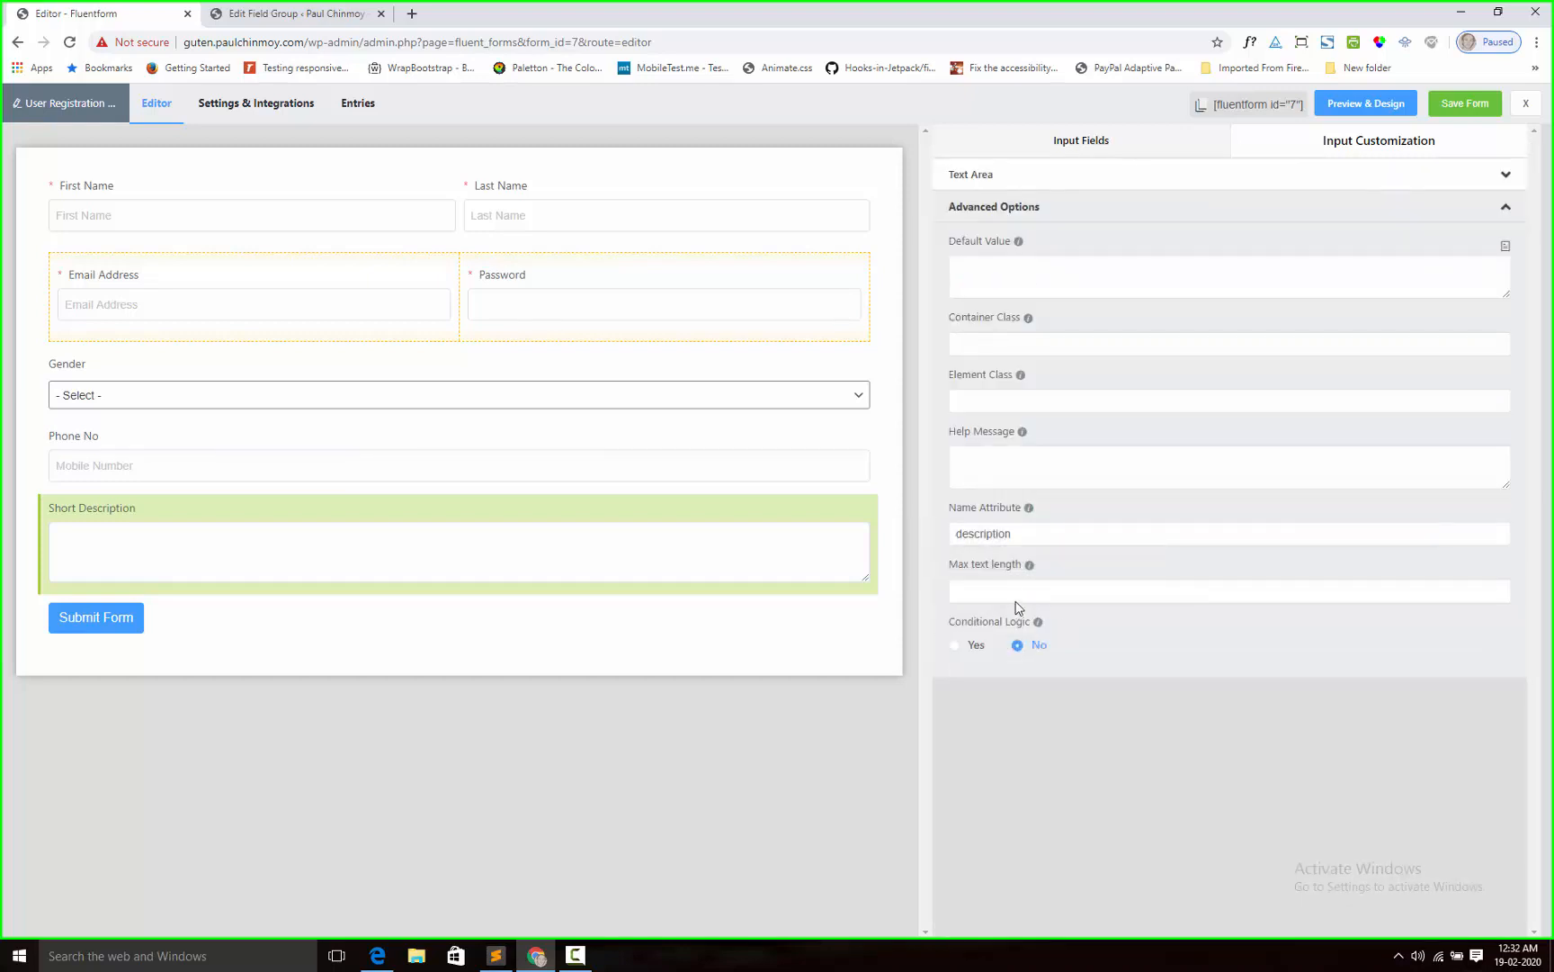
pyautogui.click(955, 534)
pyautogui.write('user_')
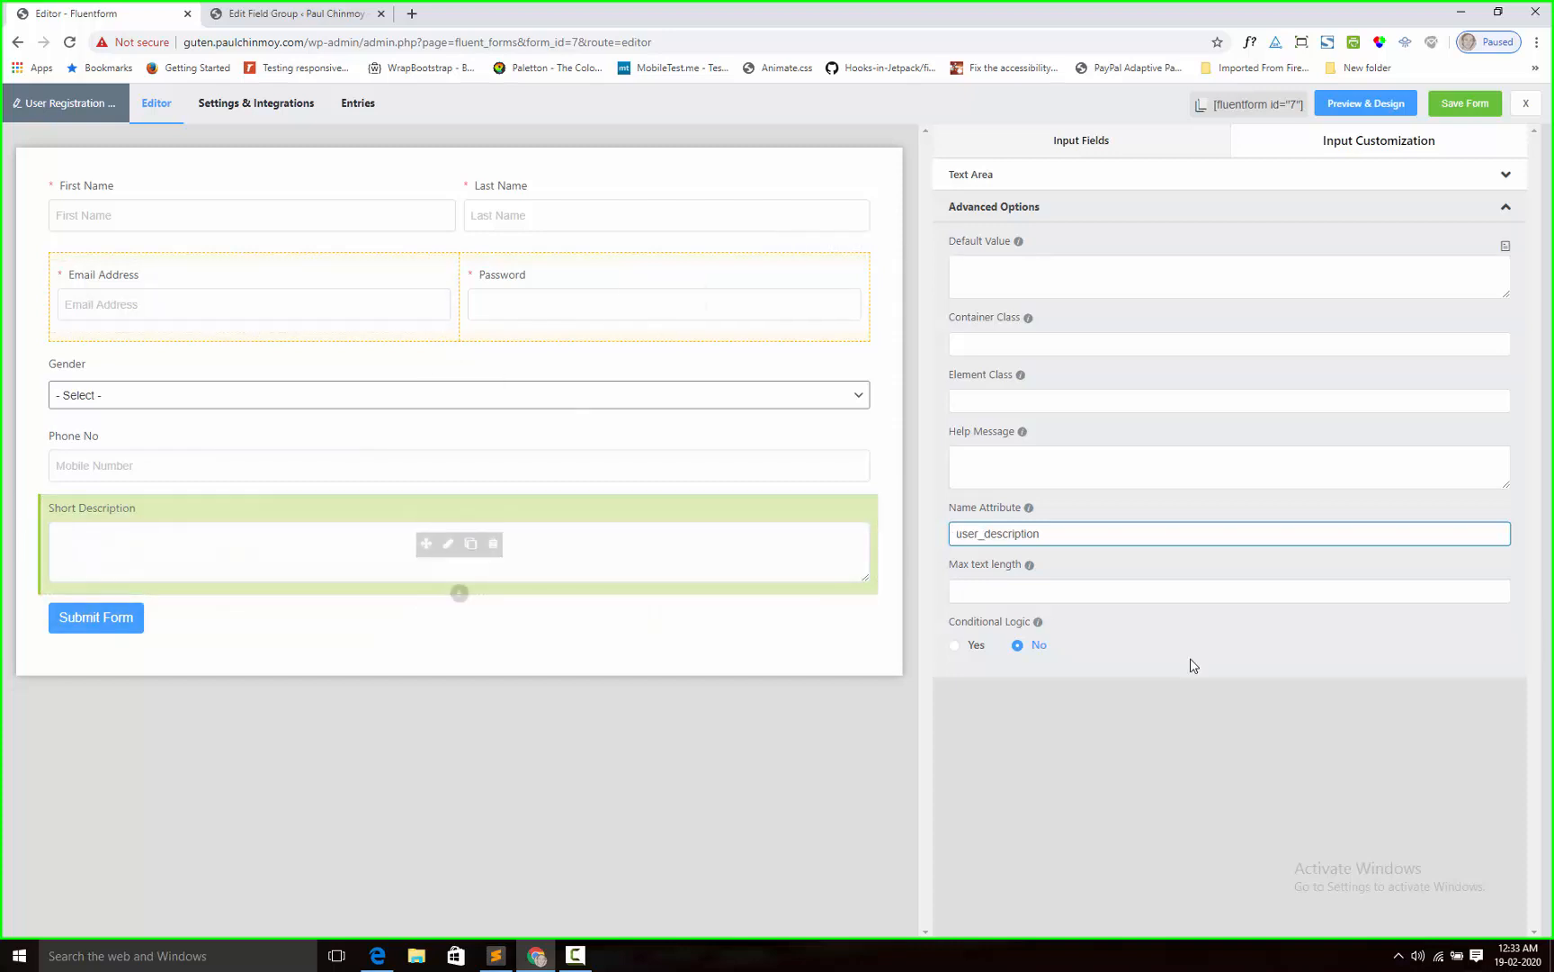
# - Change the submit button text to SIGN UP and save the form
pyautogui.click(178, 624)
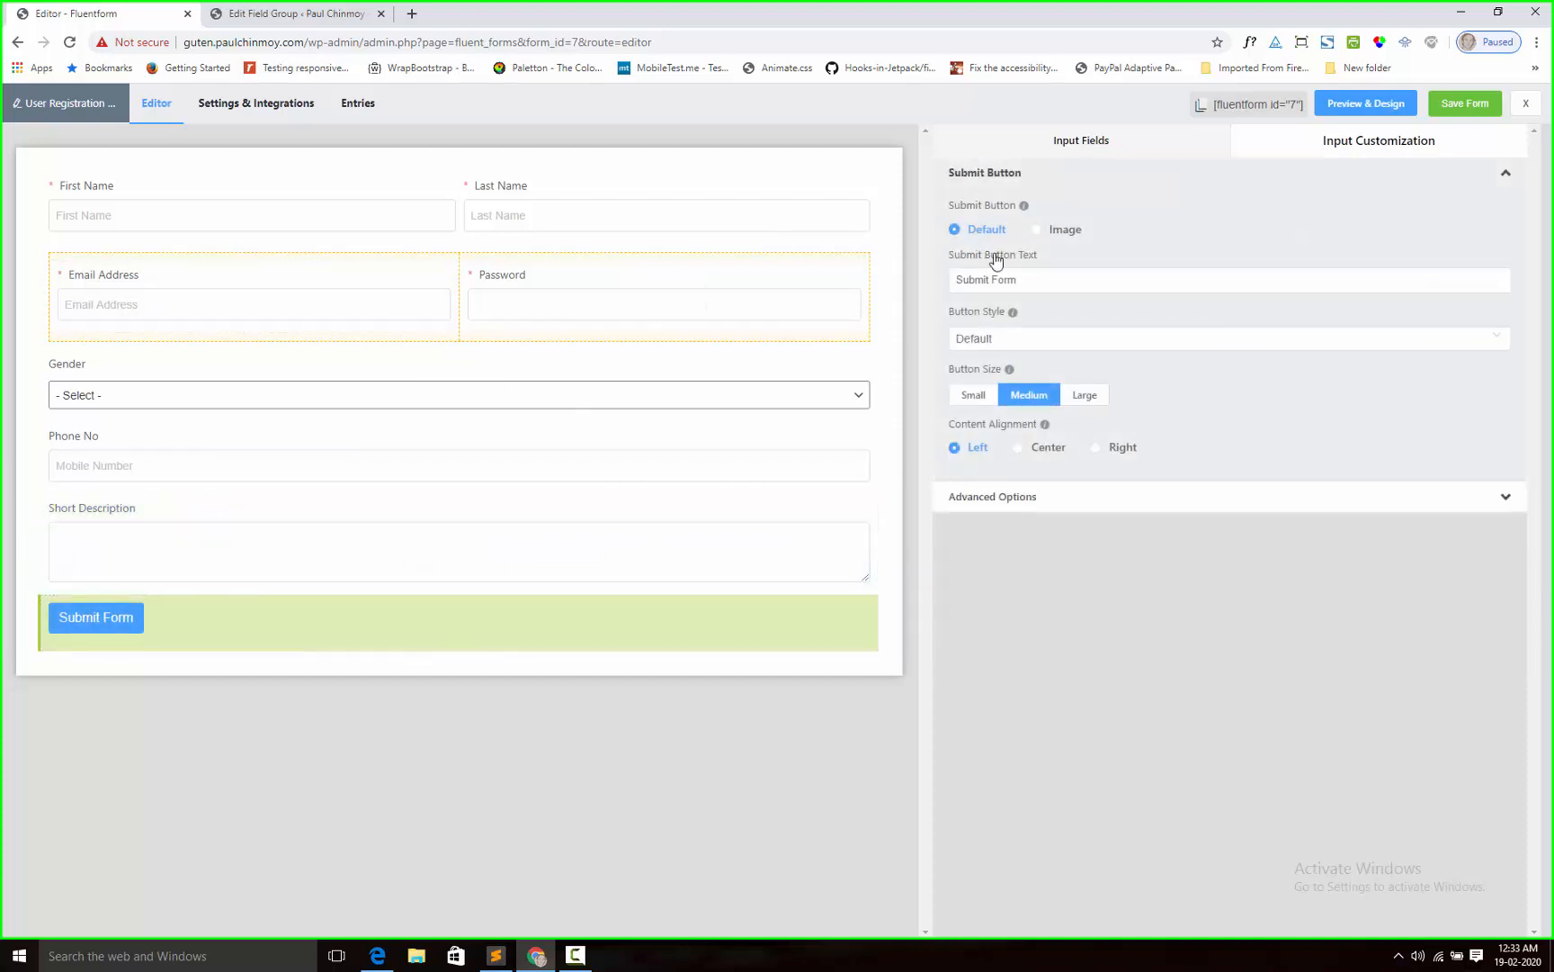
pyautogui.doubleClick(997, 278)
pyautogui.write('S')
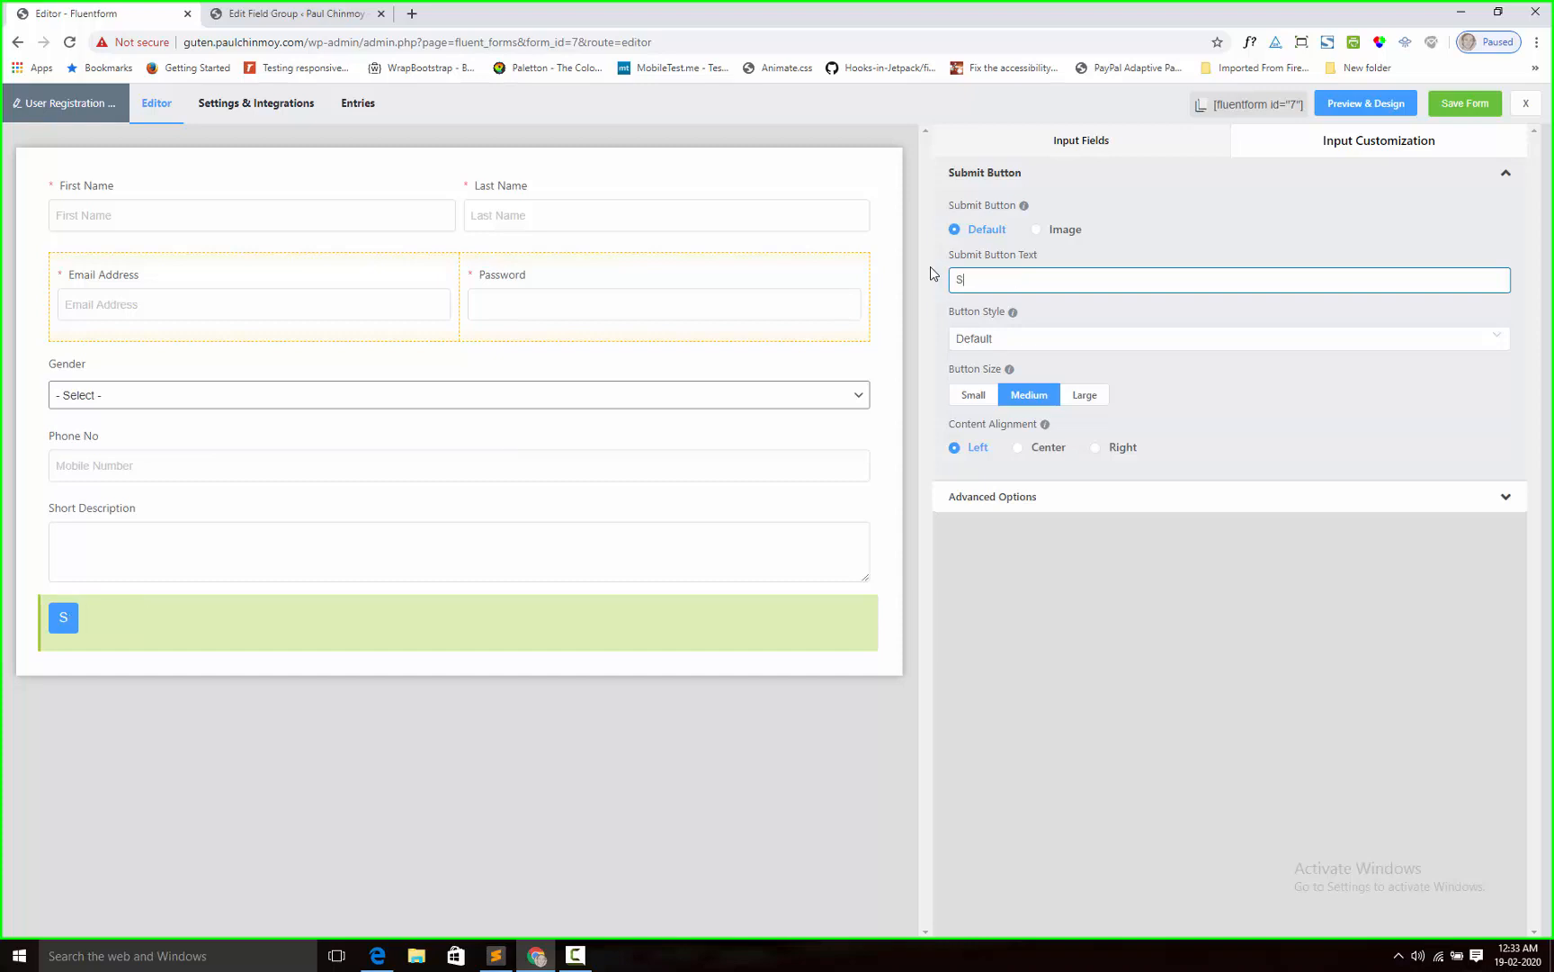
pyautogui.write('IGN UP')
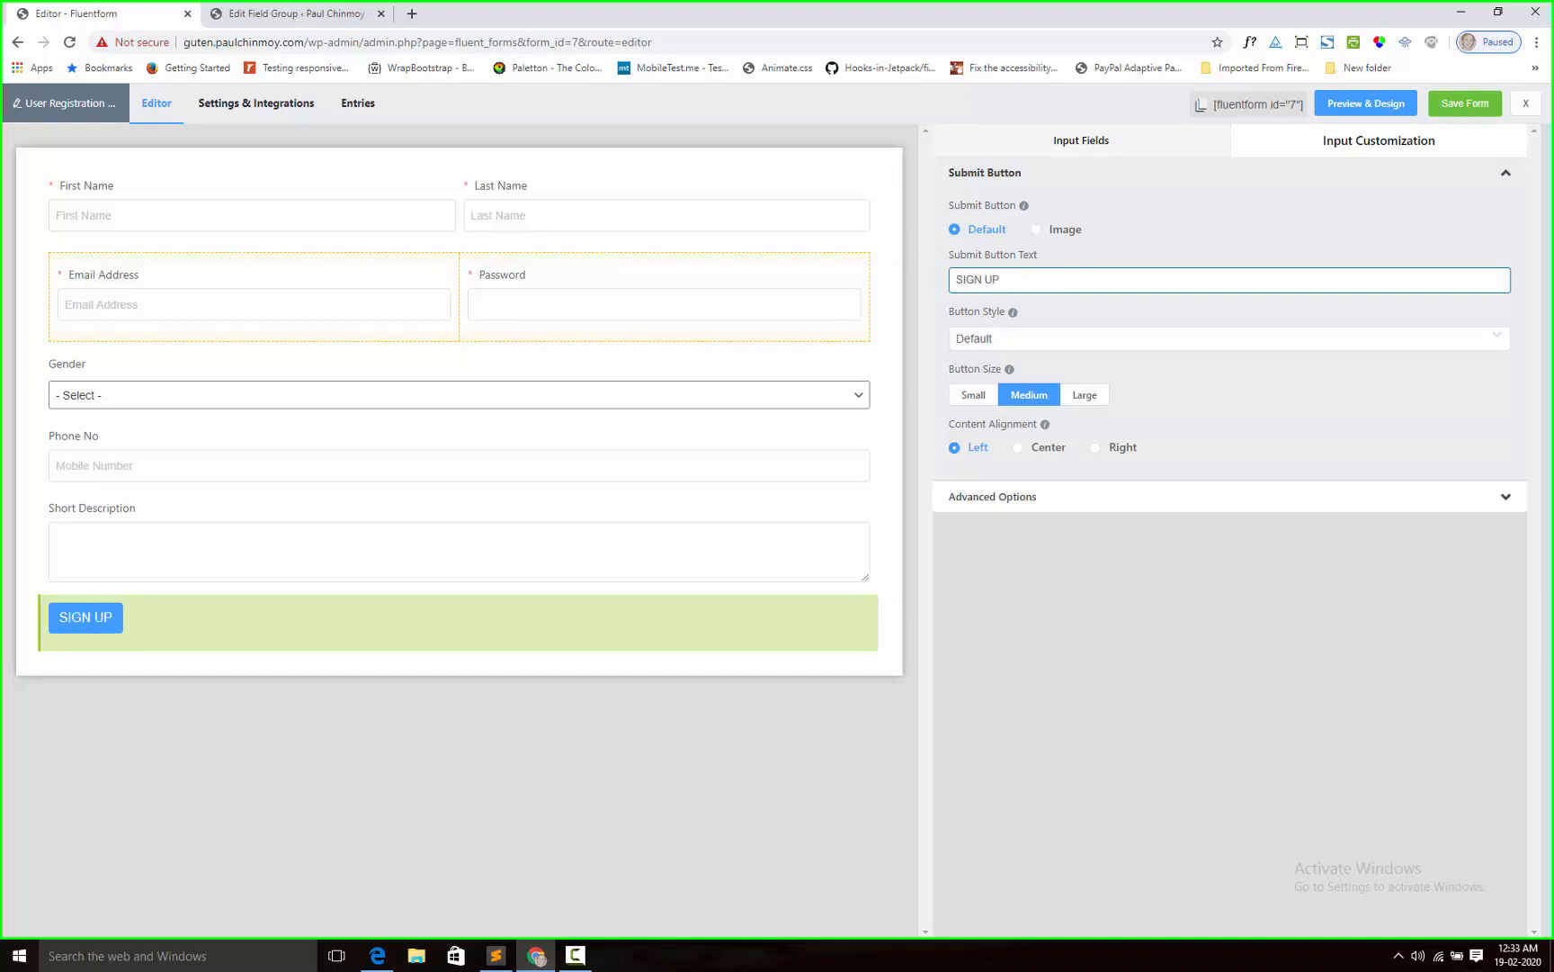
pyautogui.click(1450, 110)
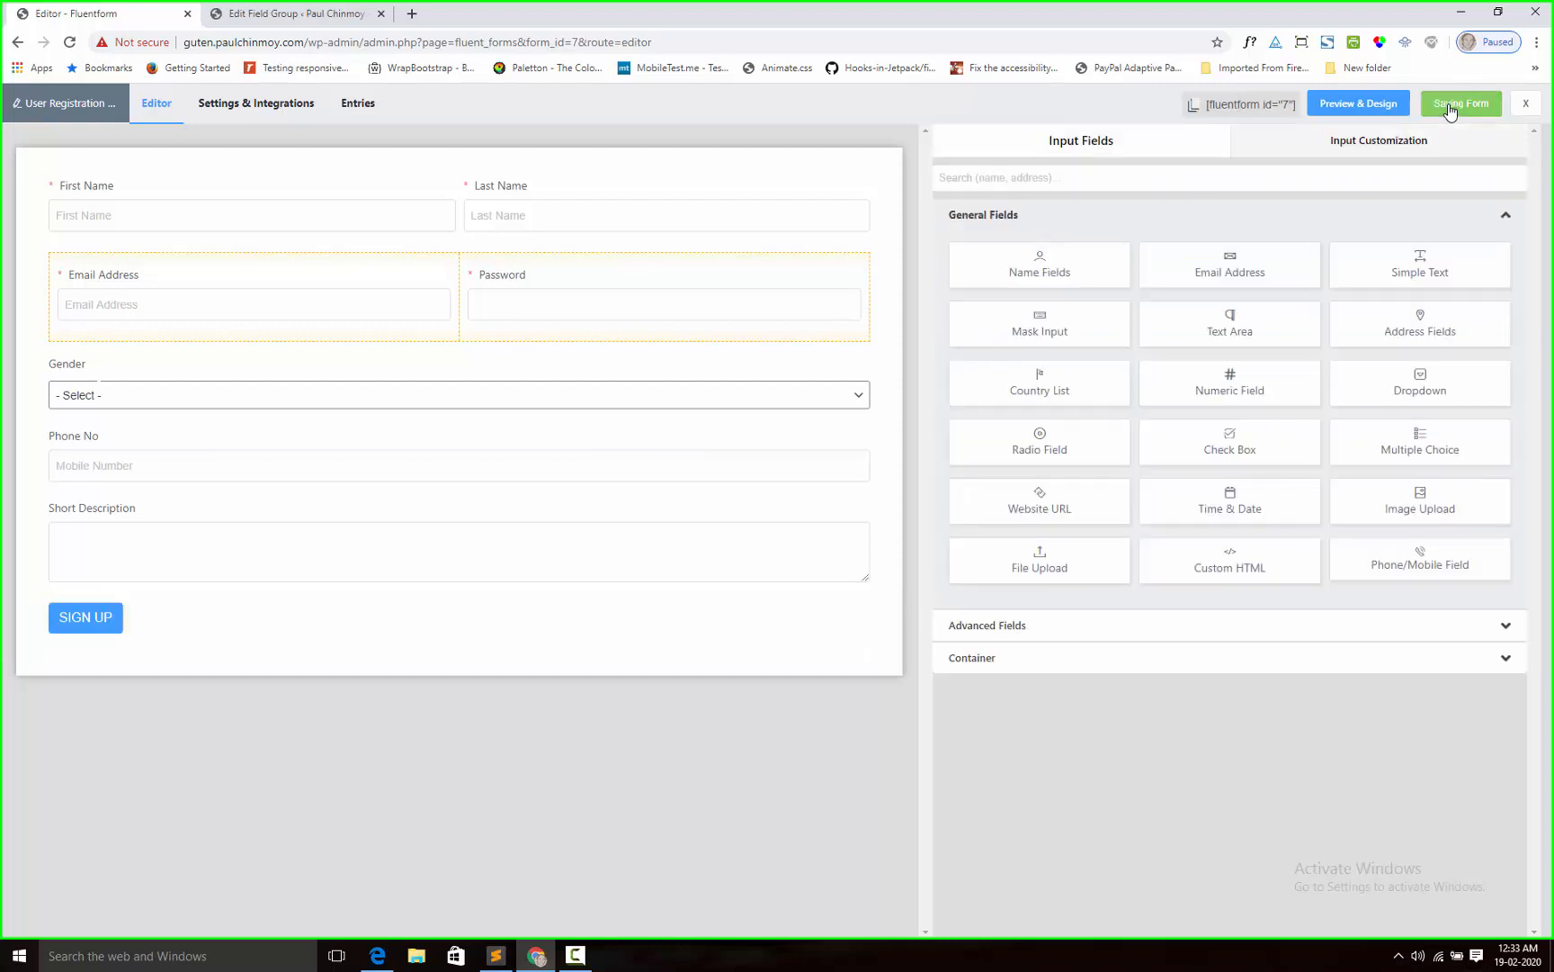
# - Place Gender and Phone No side by side in a two-column row below Email/Password and save
pyautogui.click(1057, 656)
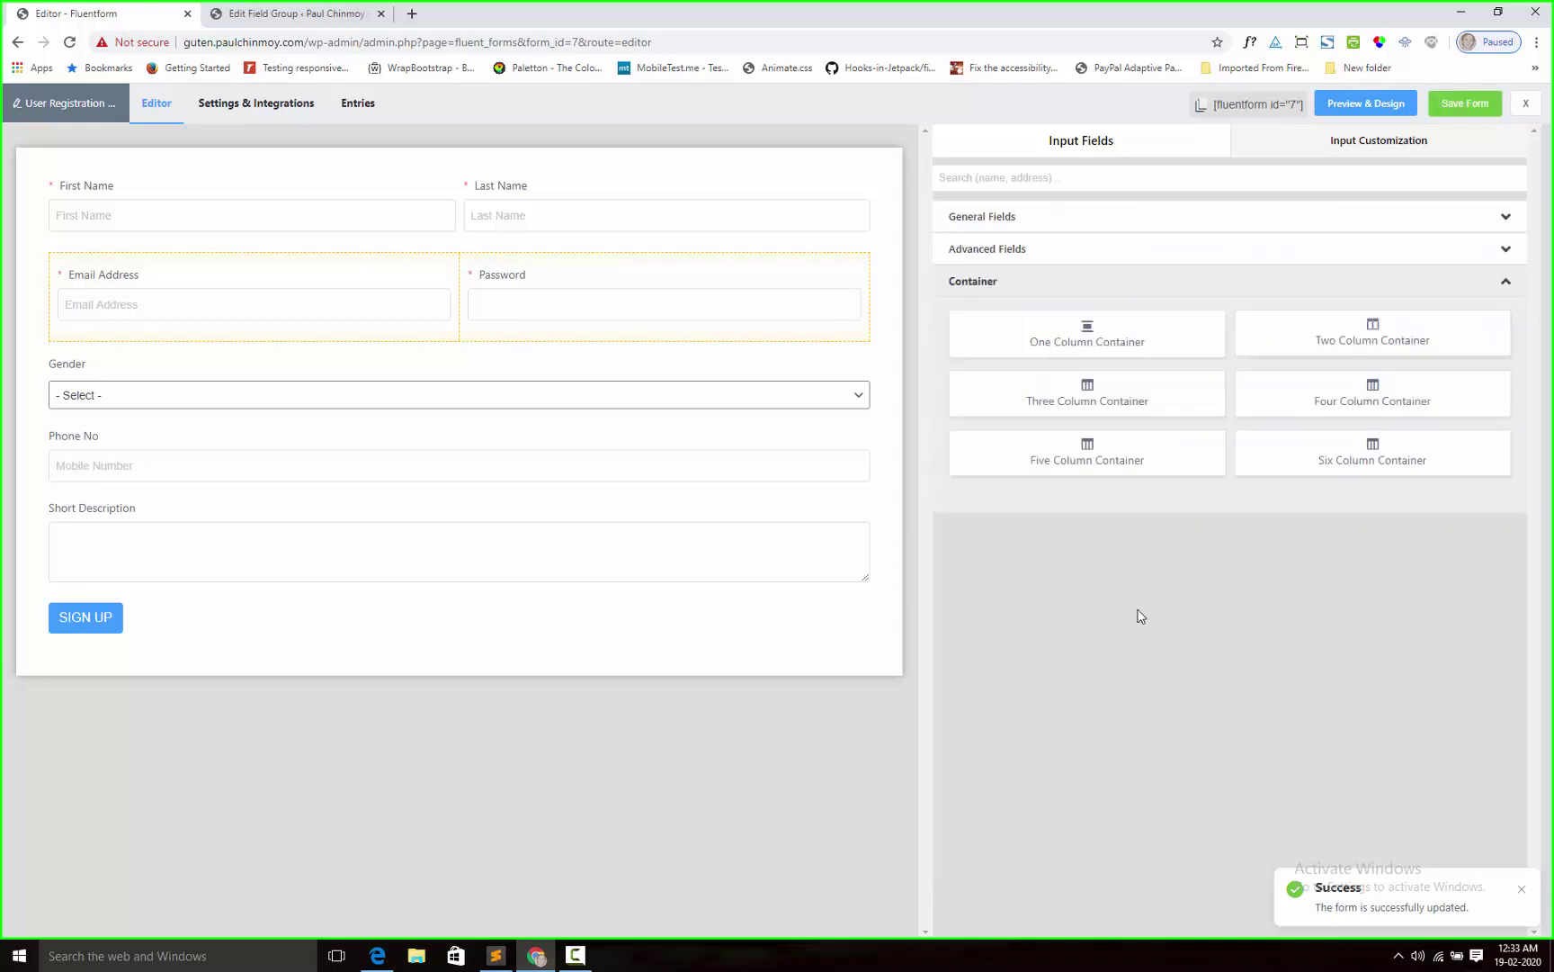
pyautogui.click(1388, 346)
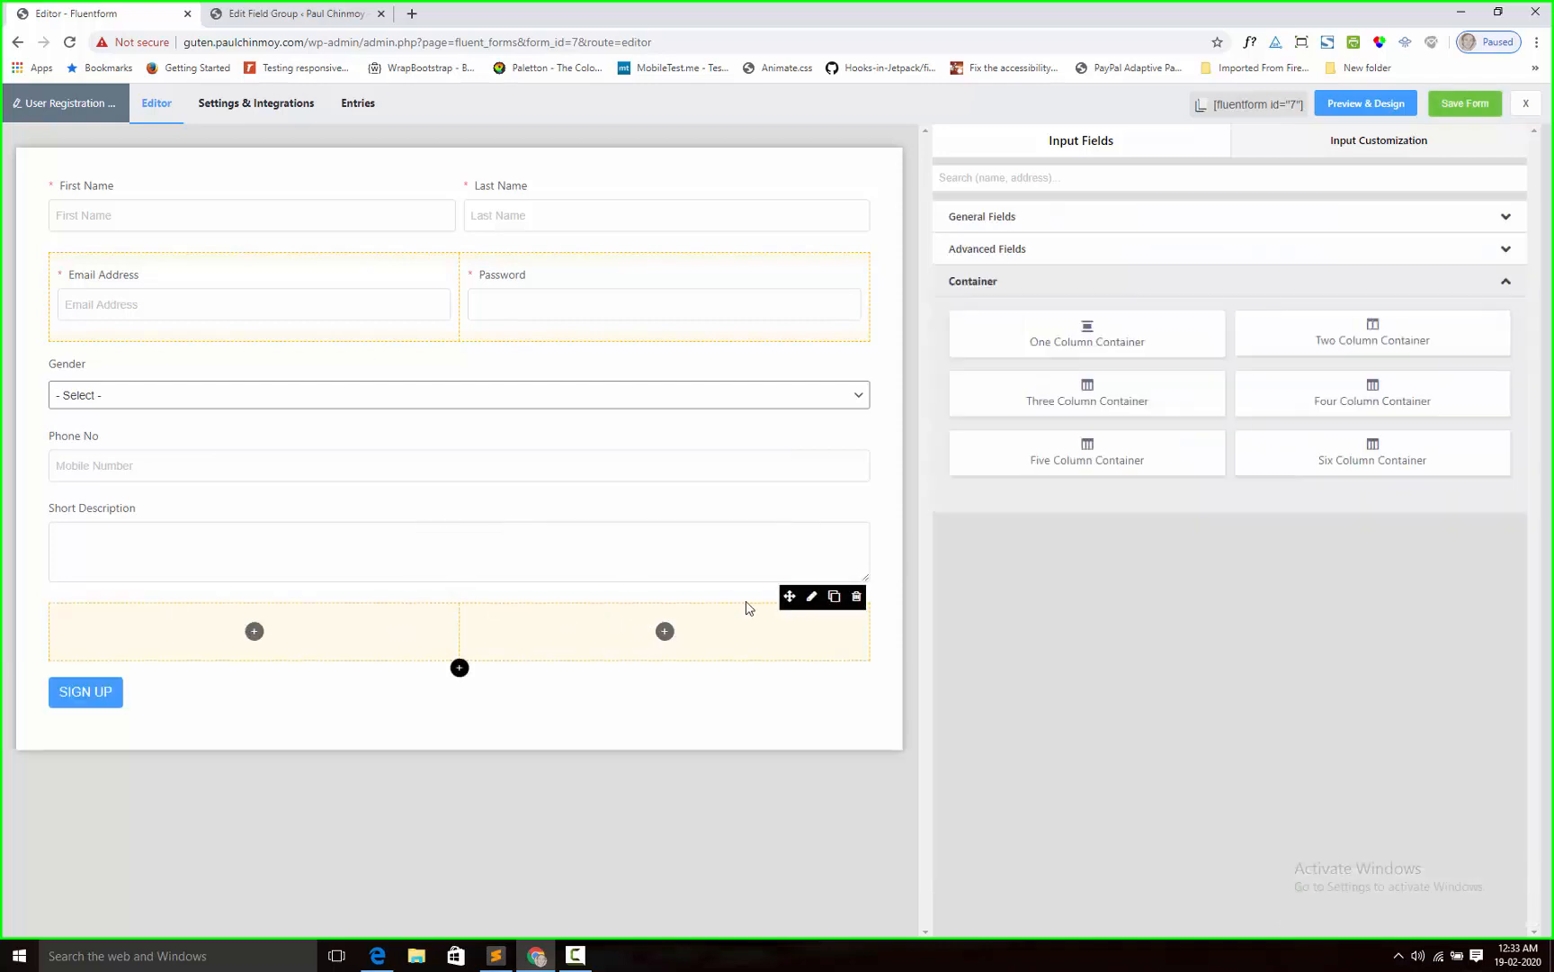
pyautogui.moveTo(790, 596); pyautogui.dragTo(768, 349)
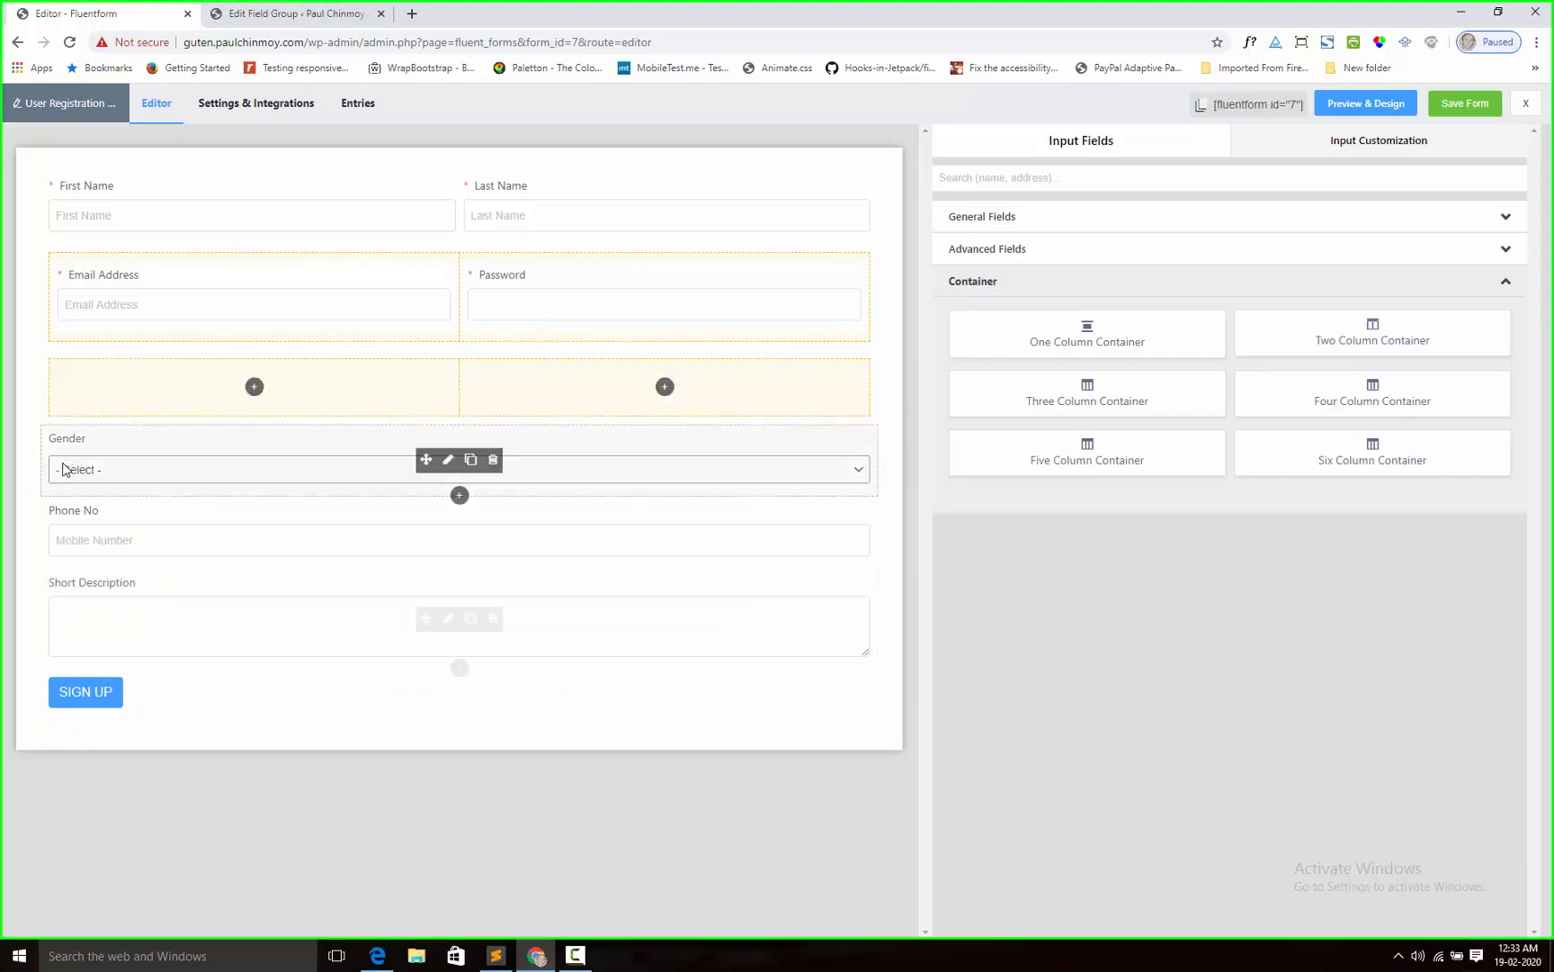
pyautogui.moveTo(426, 460); pyautogui.dragTo(339, 392)
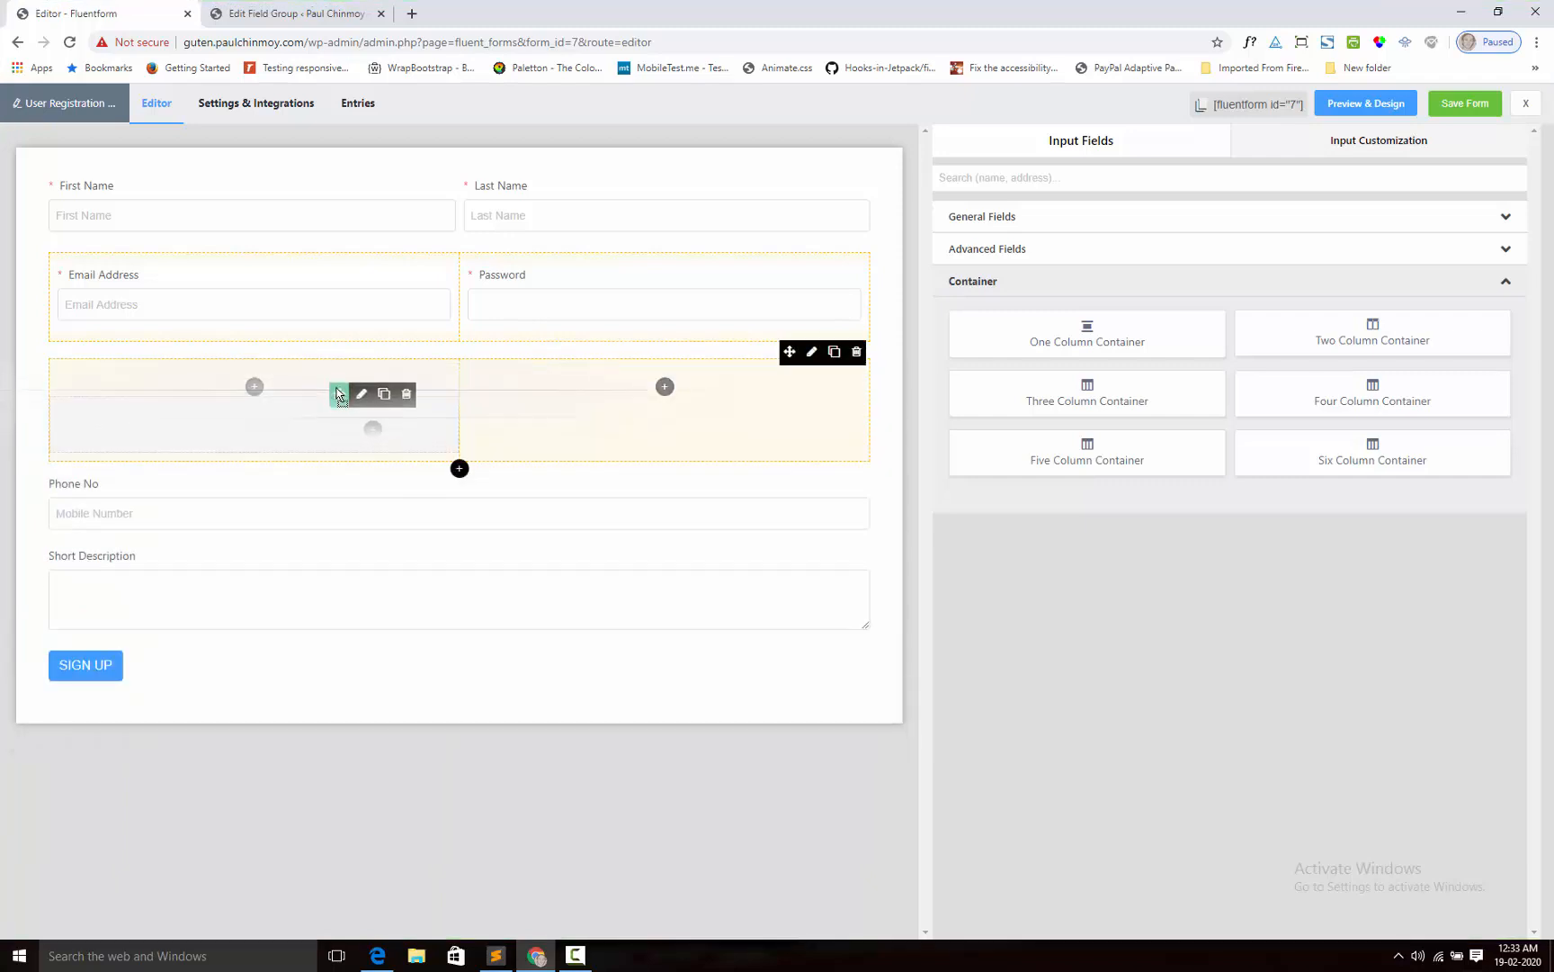
pyautogui.moveTo(422, 491); pyautogui.dragTo(657, 413)
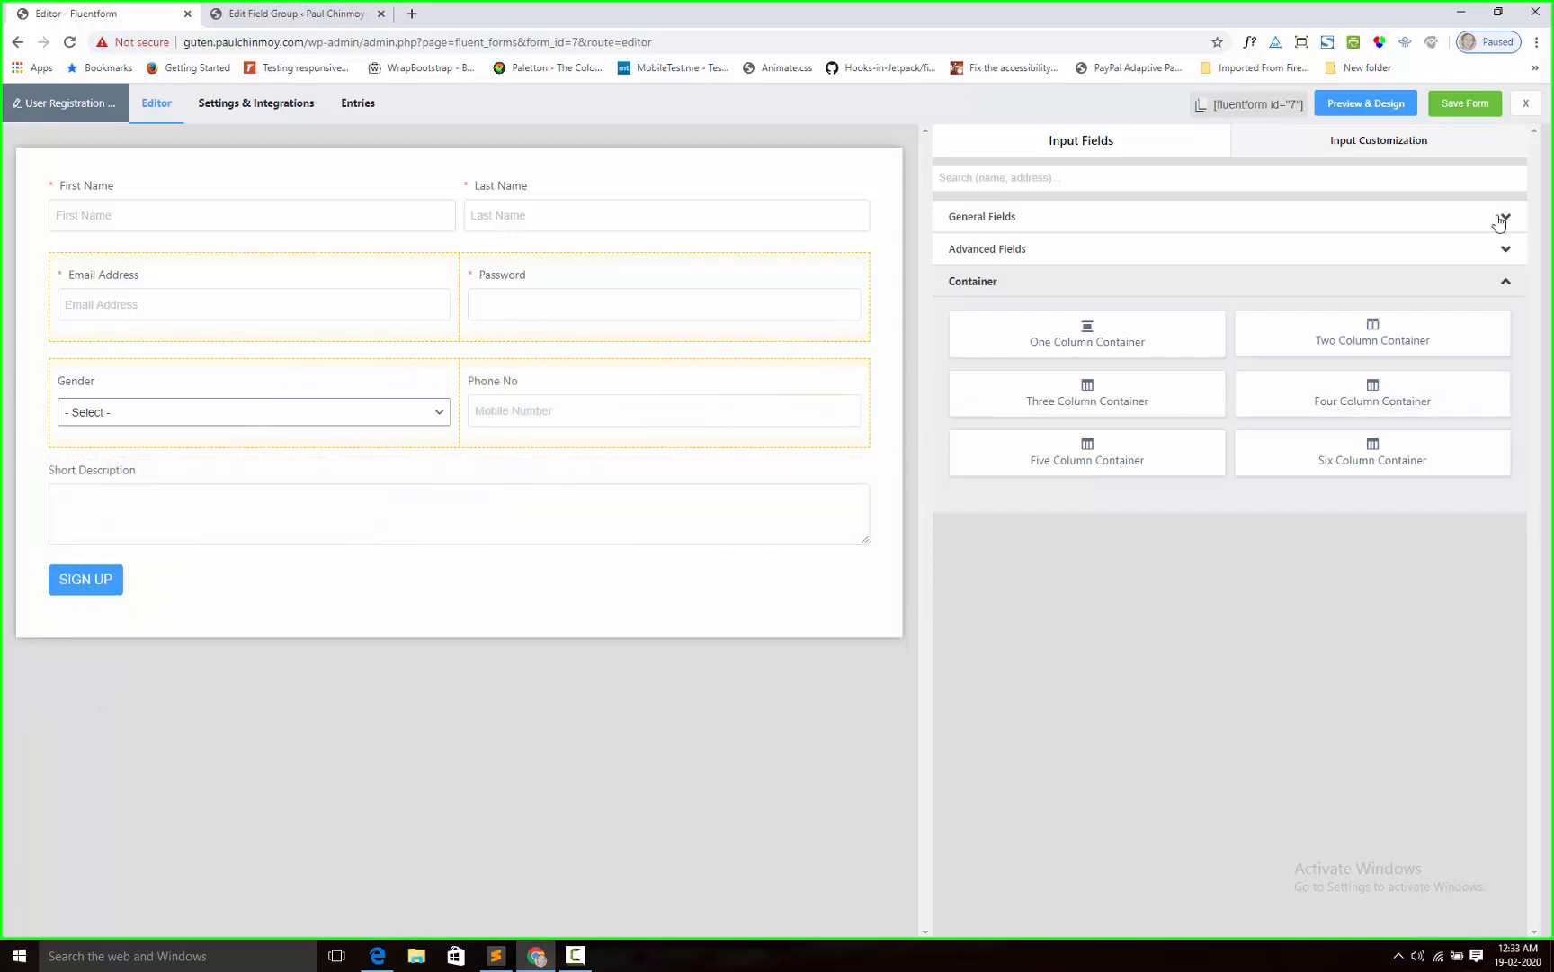
pyautogui.click(1466, 103)
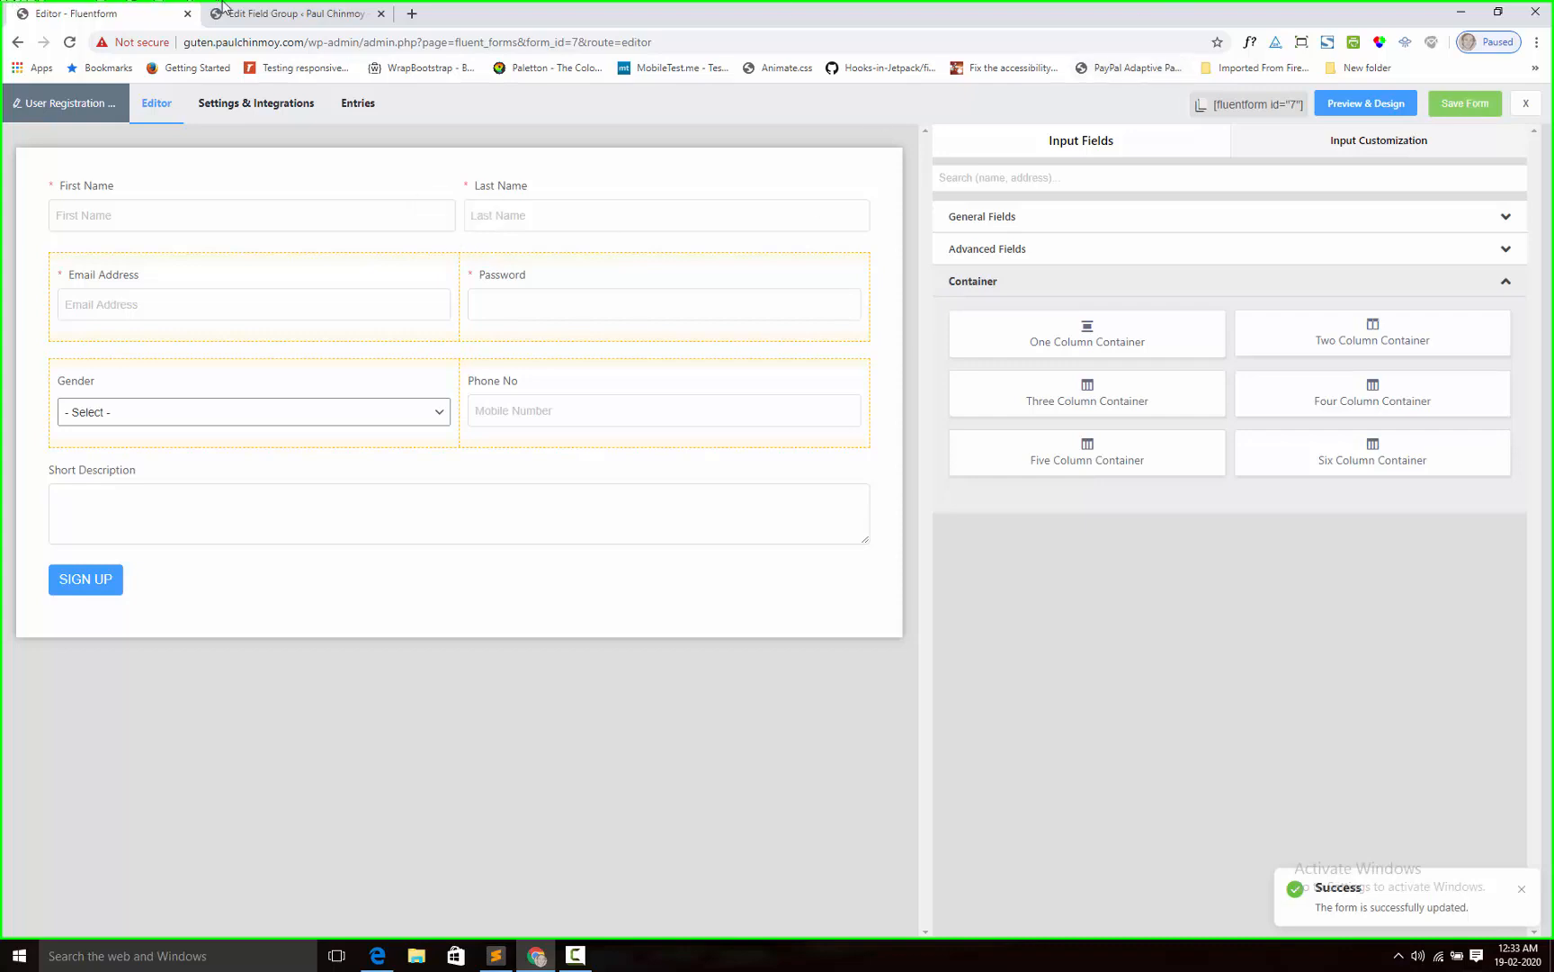
pyautogui.click(279, 13)
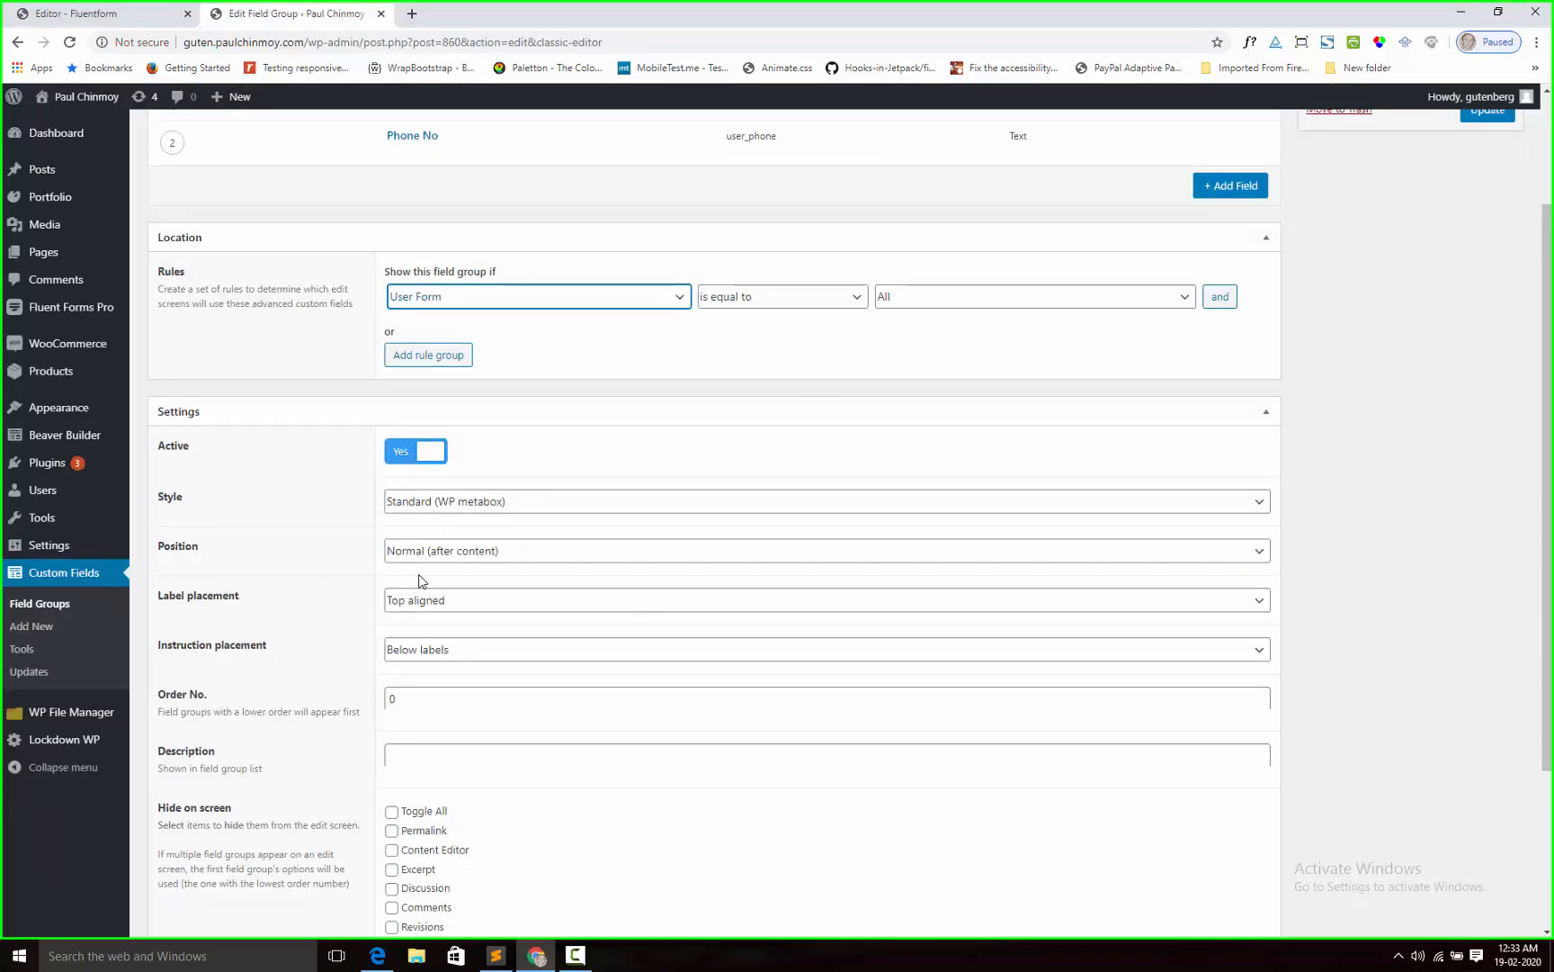
pyautogui.scroll(3, 418, 577)
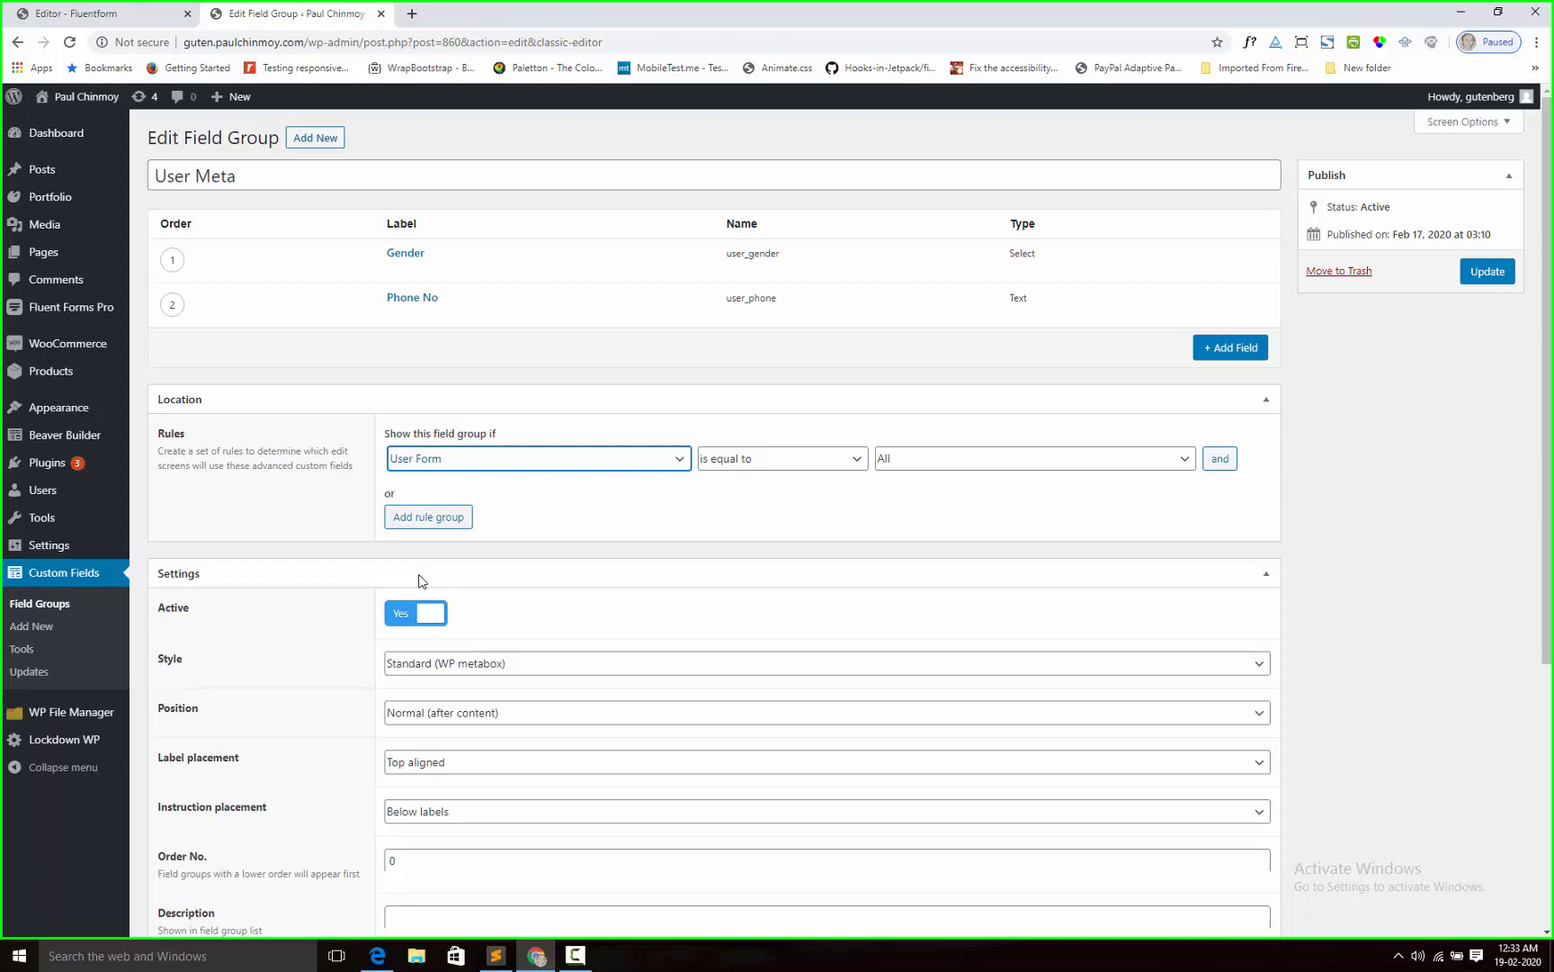
pyautogui.click(86, 13)
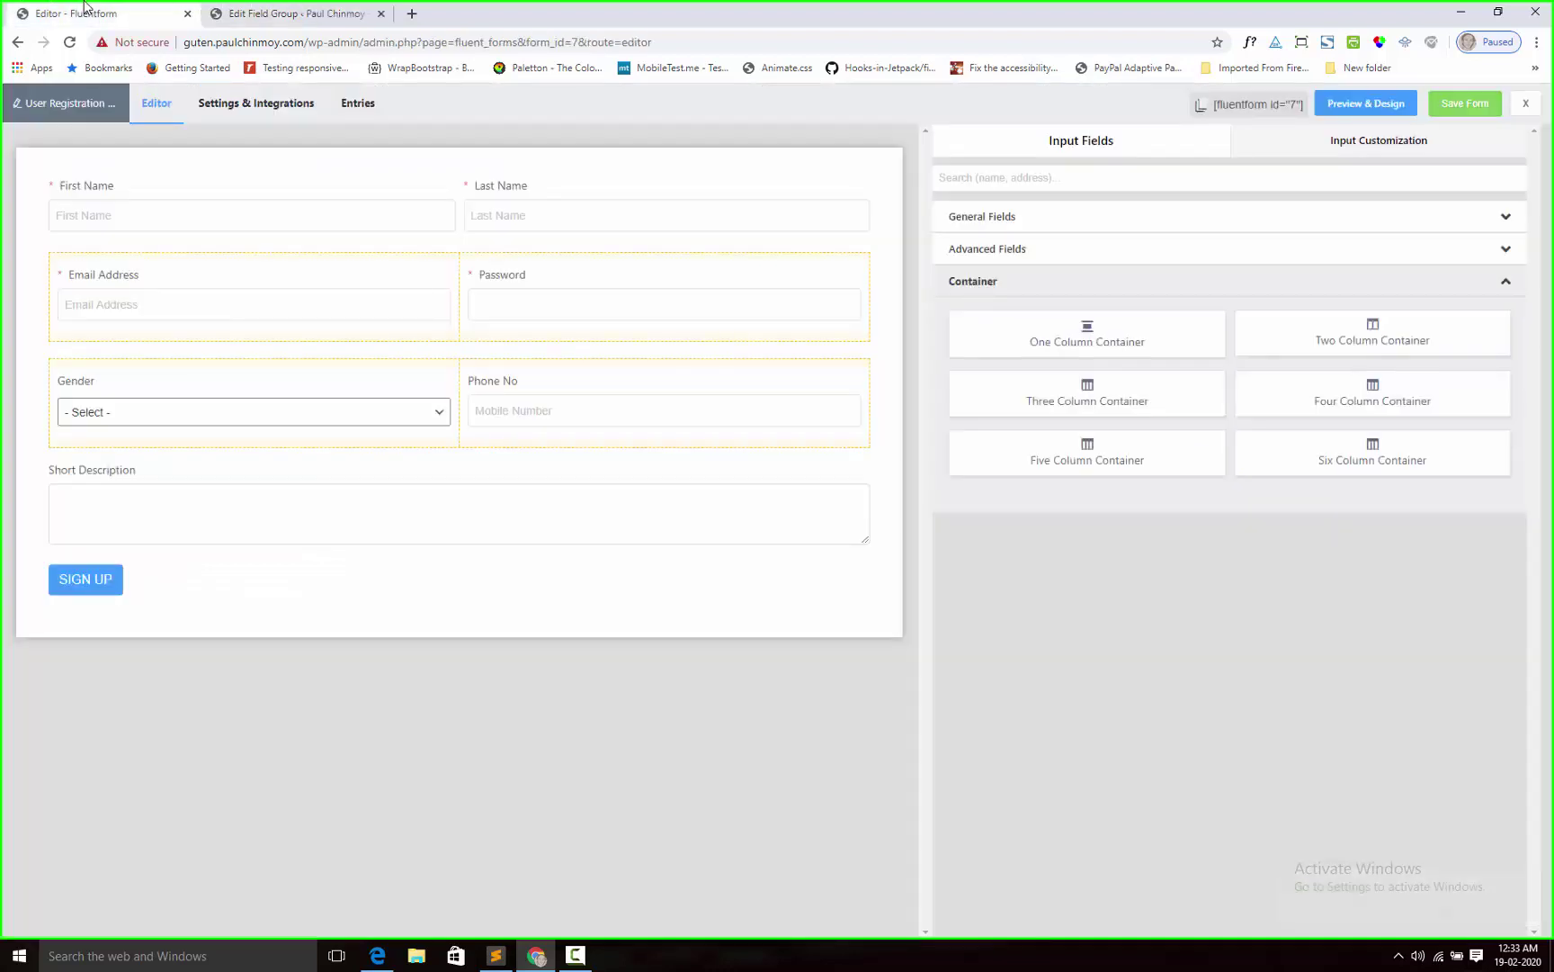
# - In the user registration feed, map the description meta key to Short Description
pyautogui.click(255, 103)
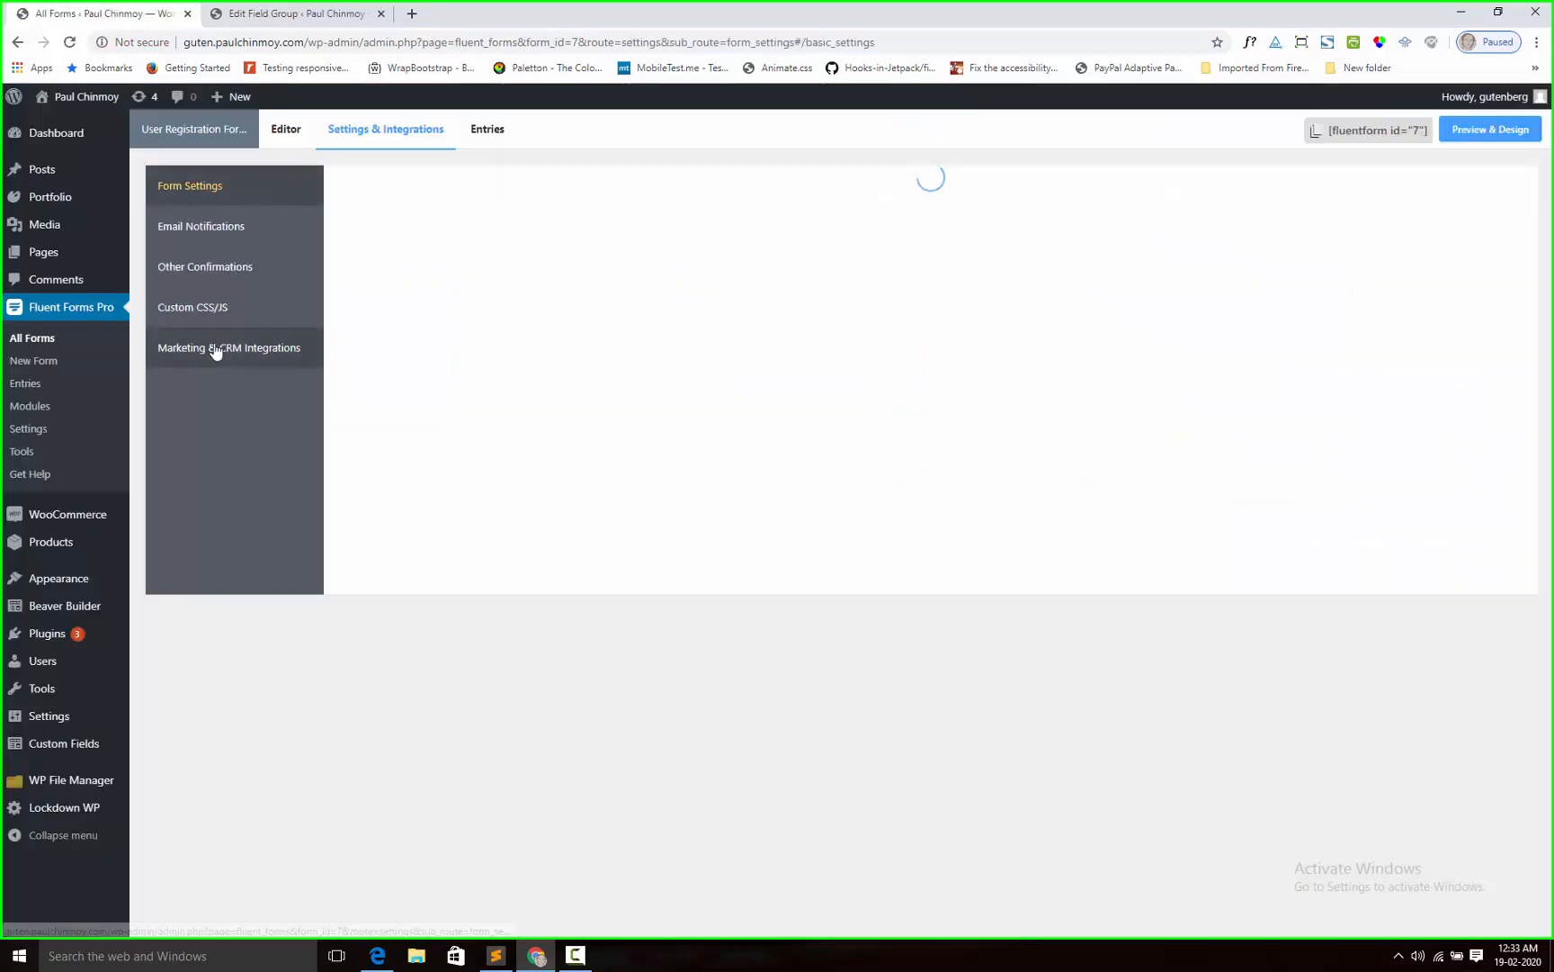
pyautogui.click(215, 350)
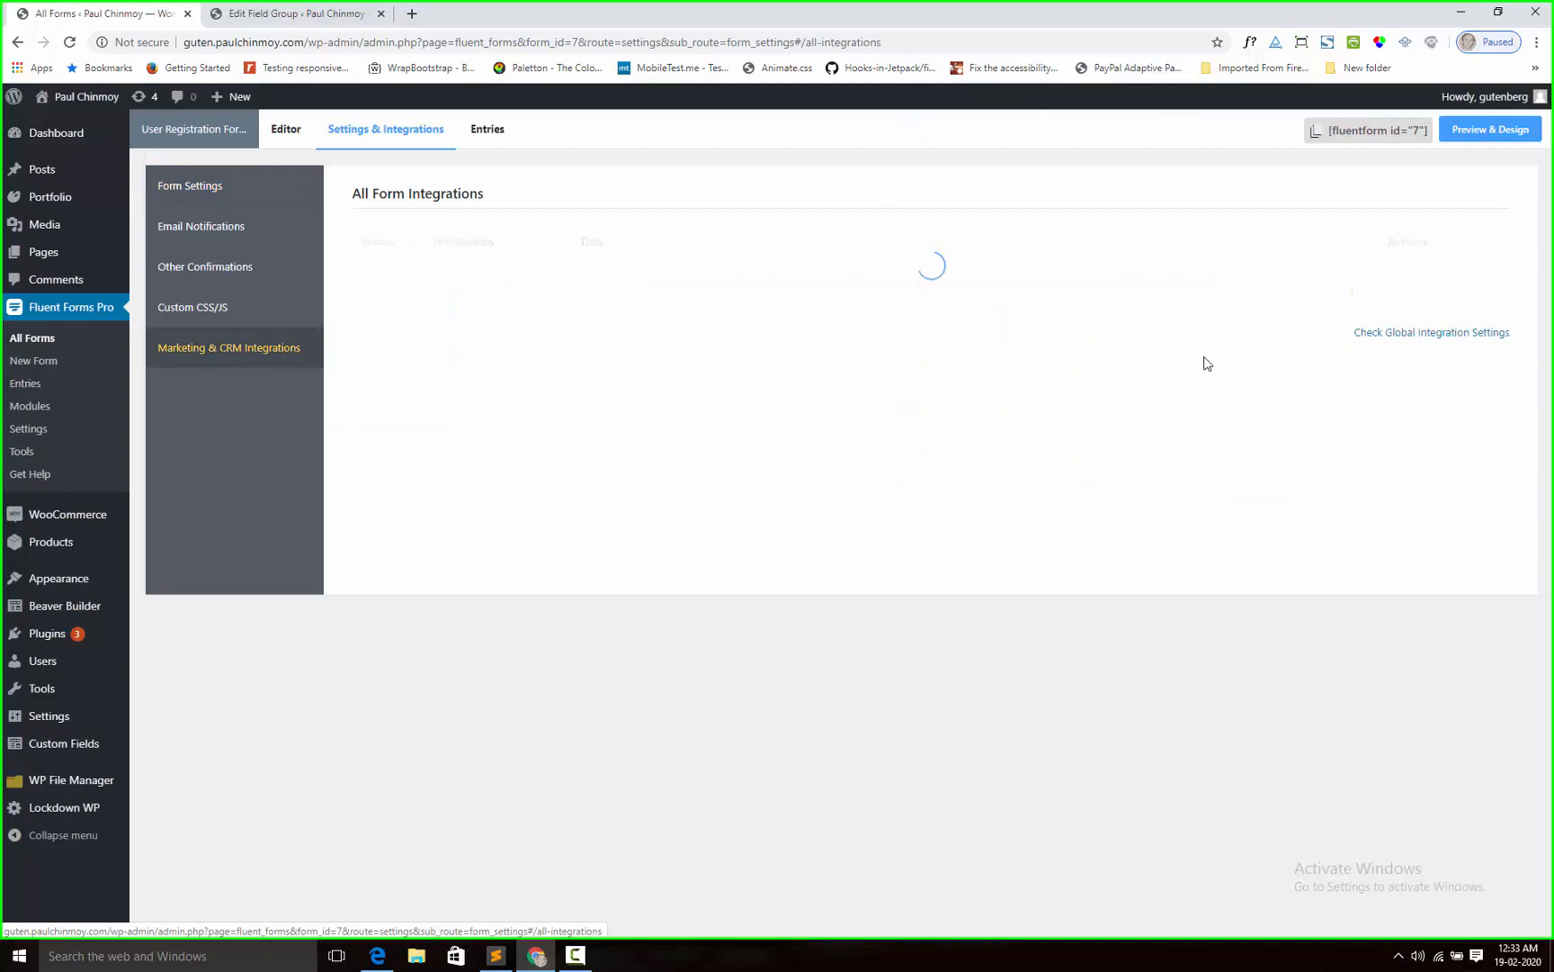
pyautogui.click(1401, 299)
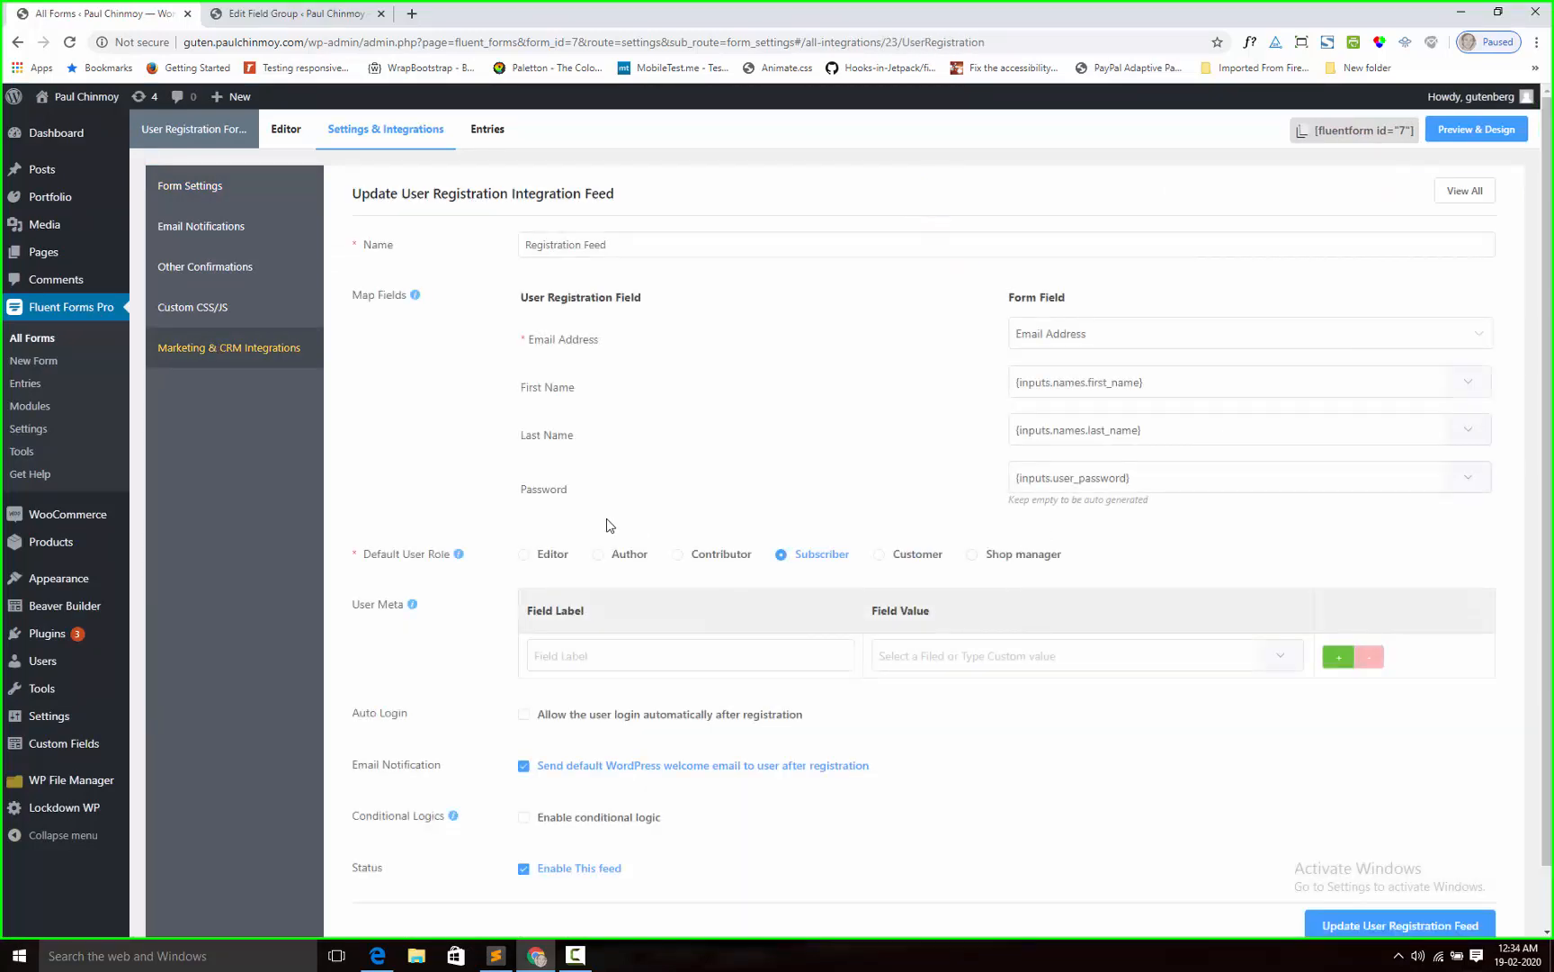
pyautogui.scroll(-1, 542, 566)
pyautogui.click(561, 589)
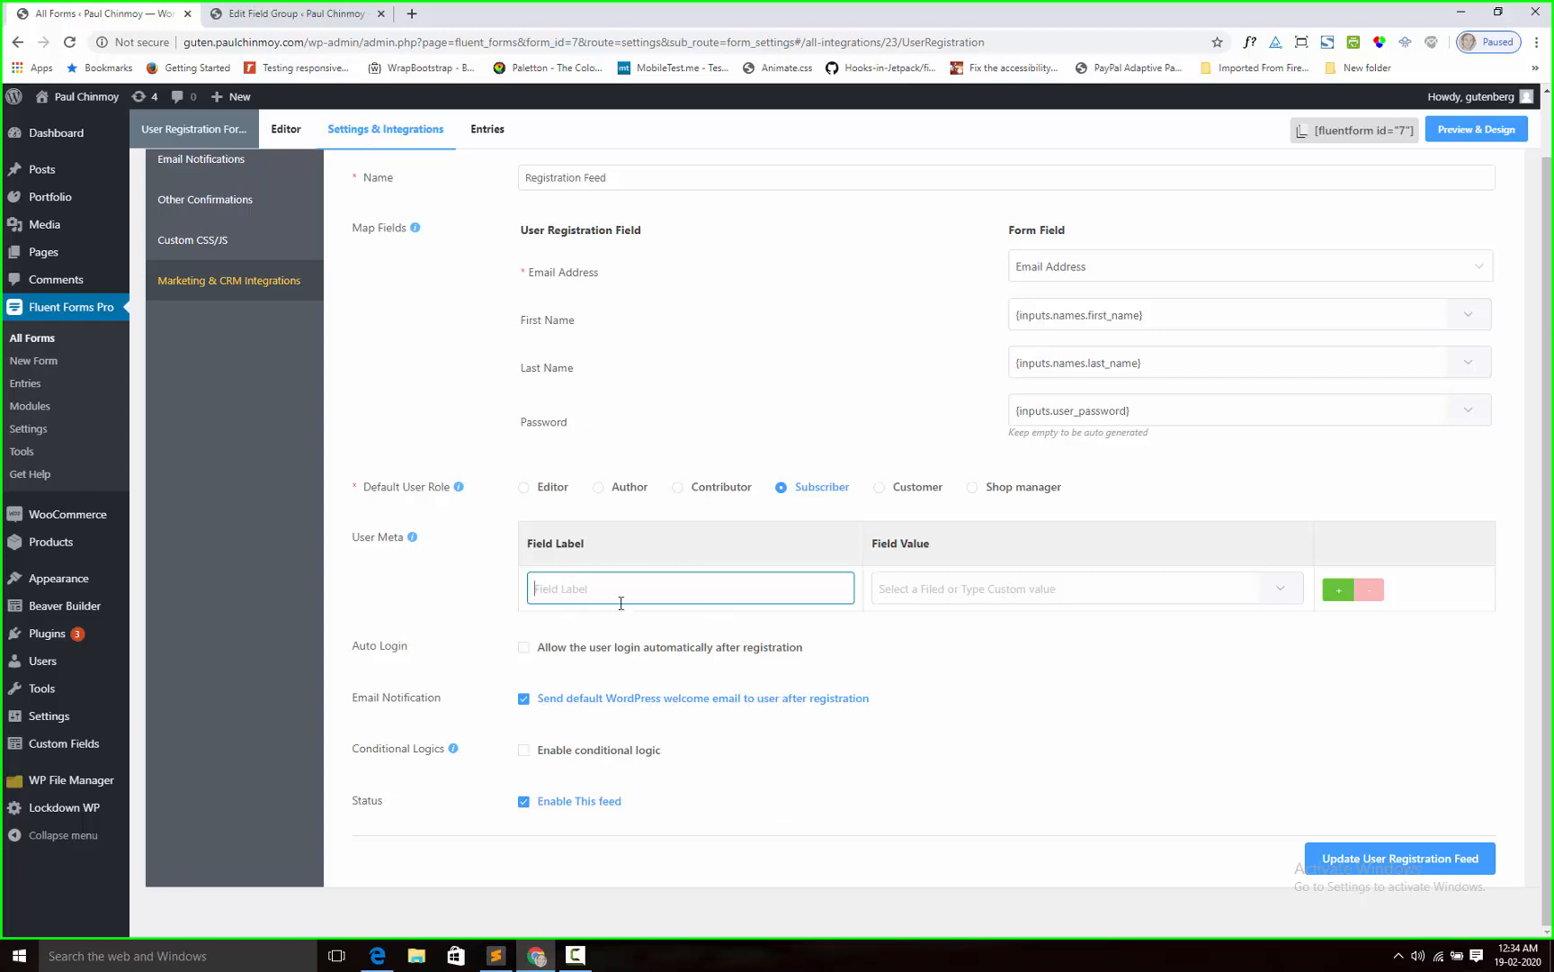
pyautogui.write('description')
pyautogui.click(1279, 591)
pyautogui.click(1229, 817)
# - Add a user_gender meta row, key copied from the ACF group, mapped to Gender
pyautogui.click(1341, 589)
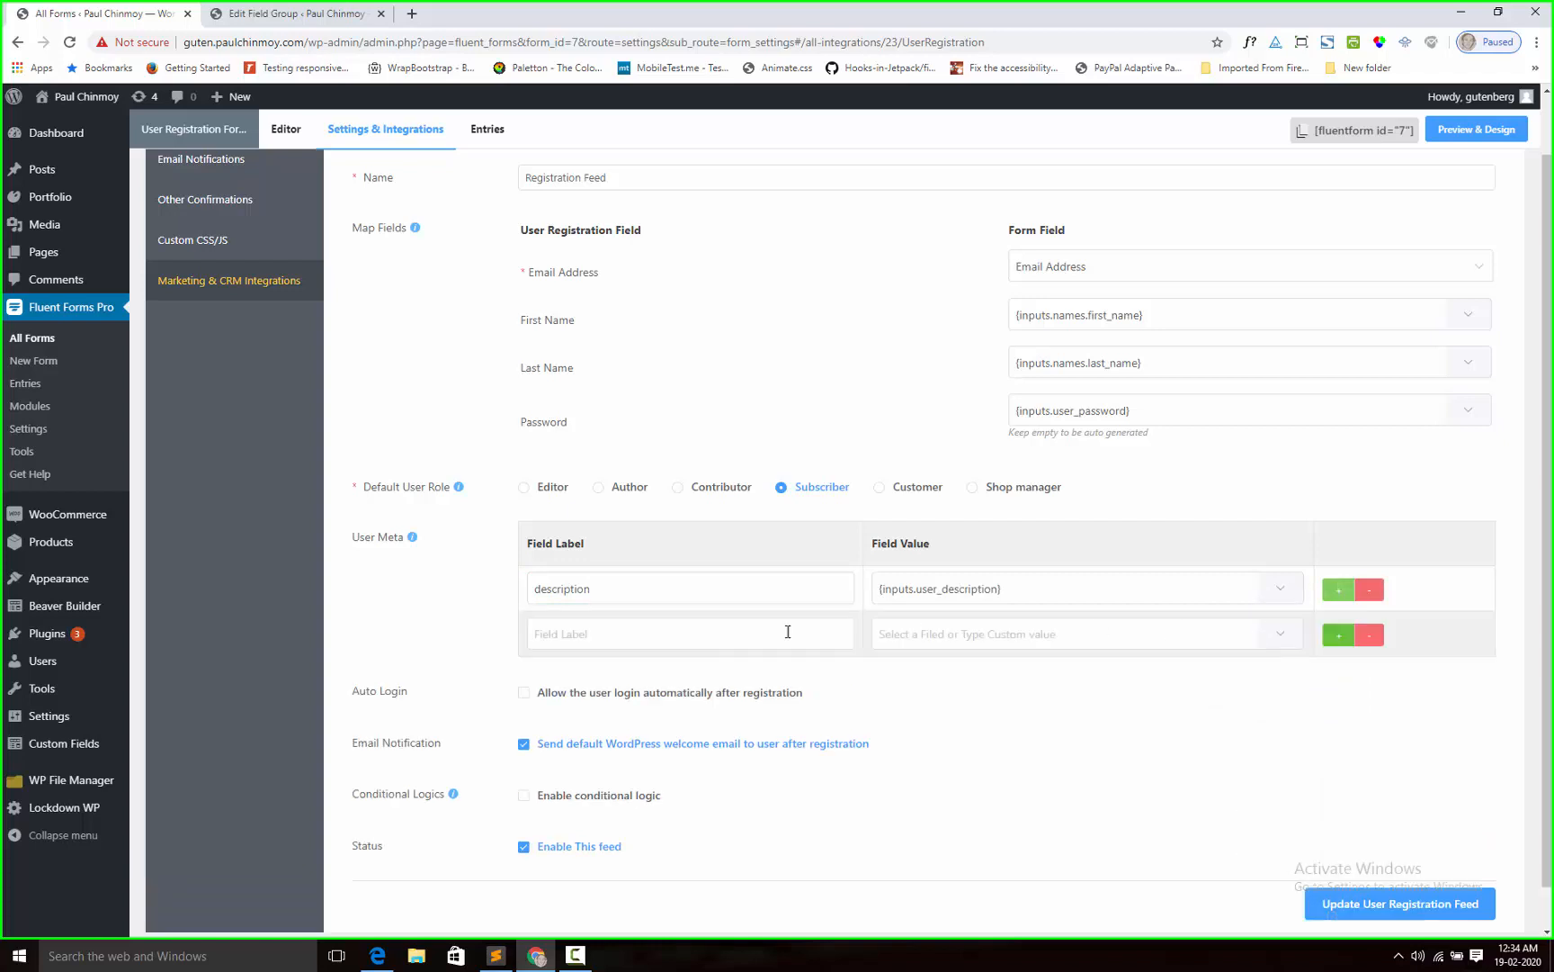
pyautogui.click(659, 633)
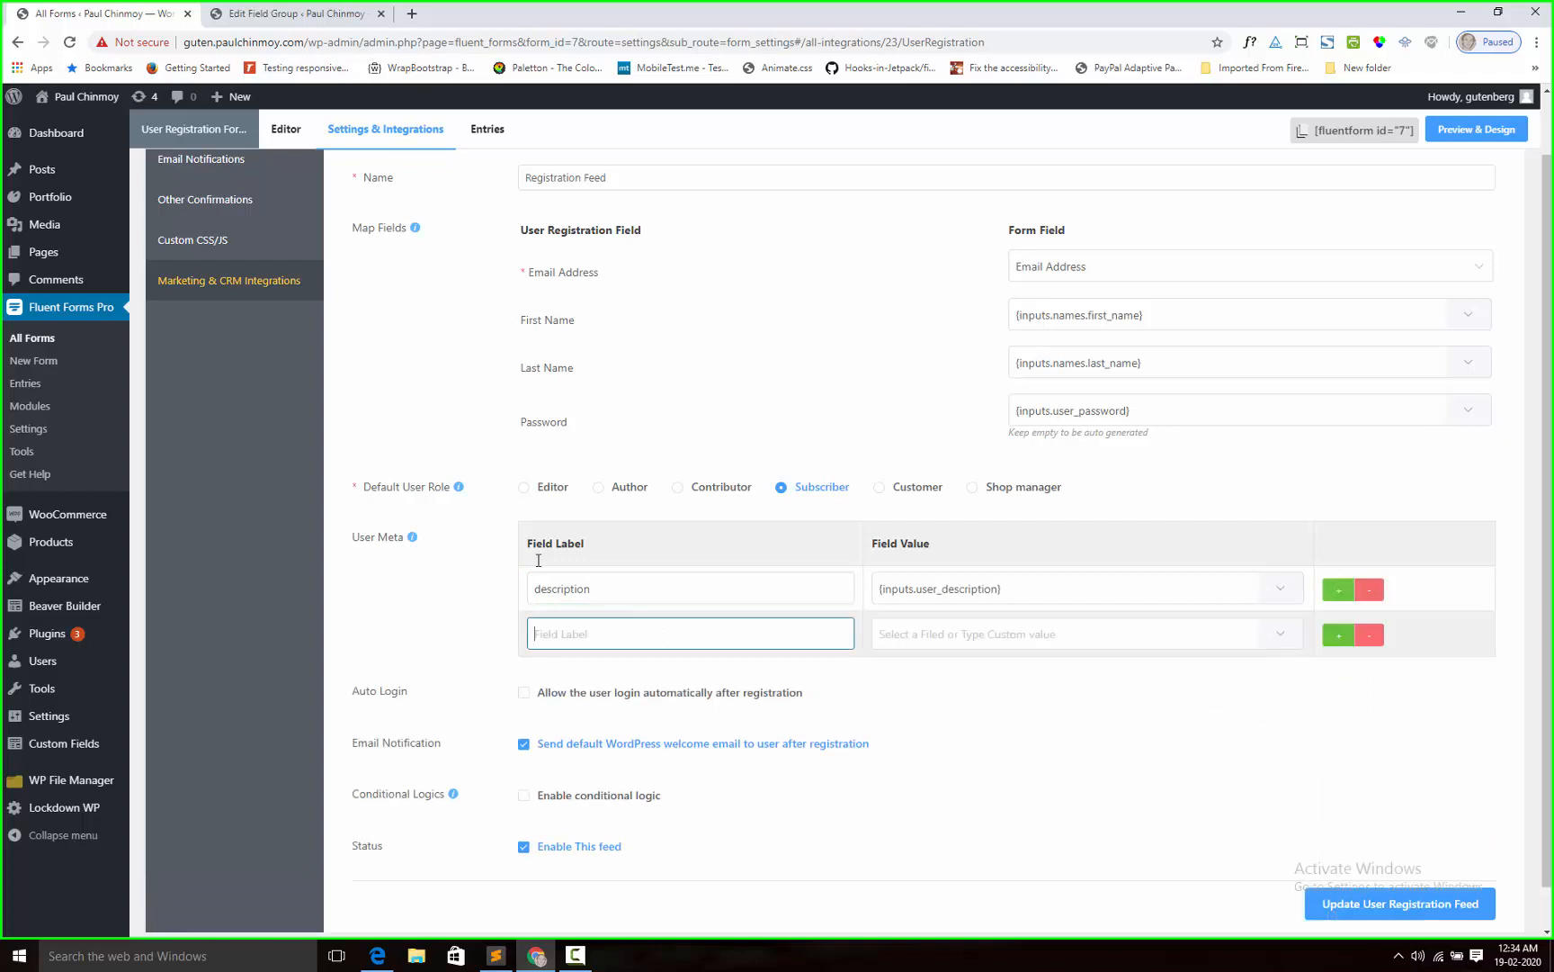
pyautogui.click(292, 11)
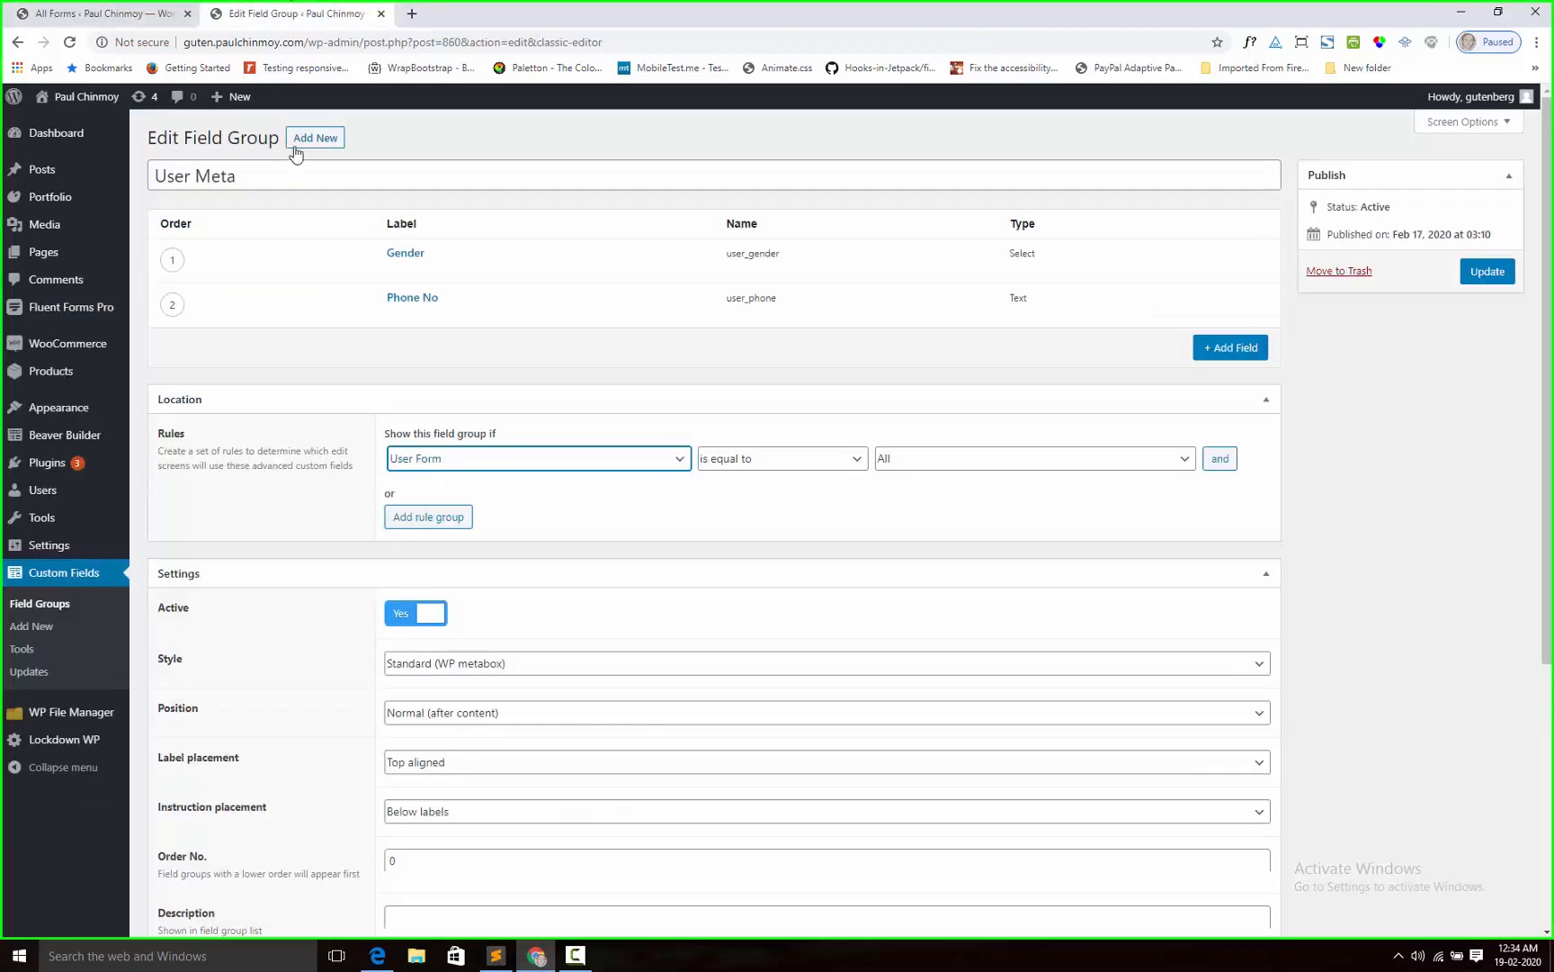
pyautogui.moveTo(781, 251); pyautogui.dragTo(726, 253)
pyautogui.hotkey('ctrl', 'c')
pyautogui.click(103, 13)
pyautogui.click(690, 634)
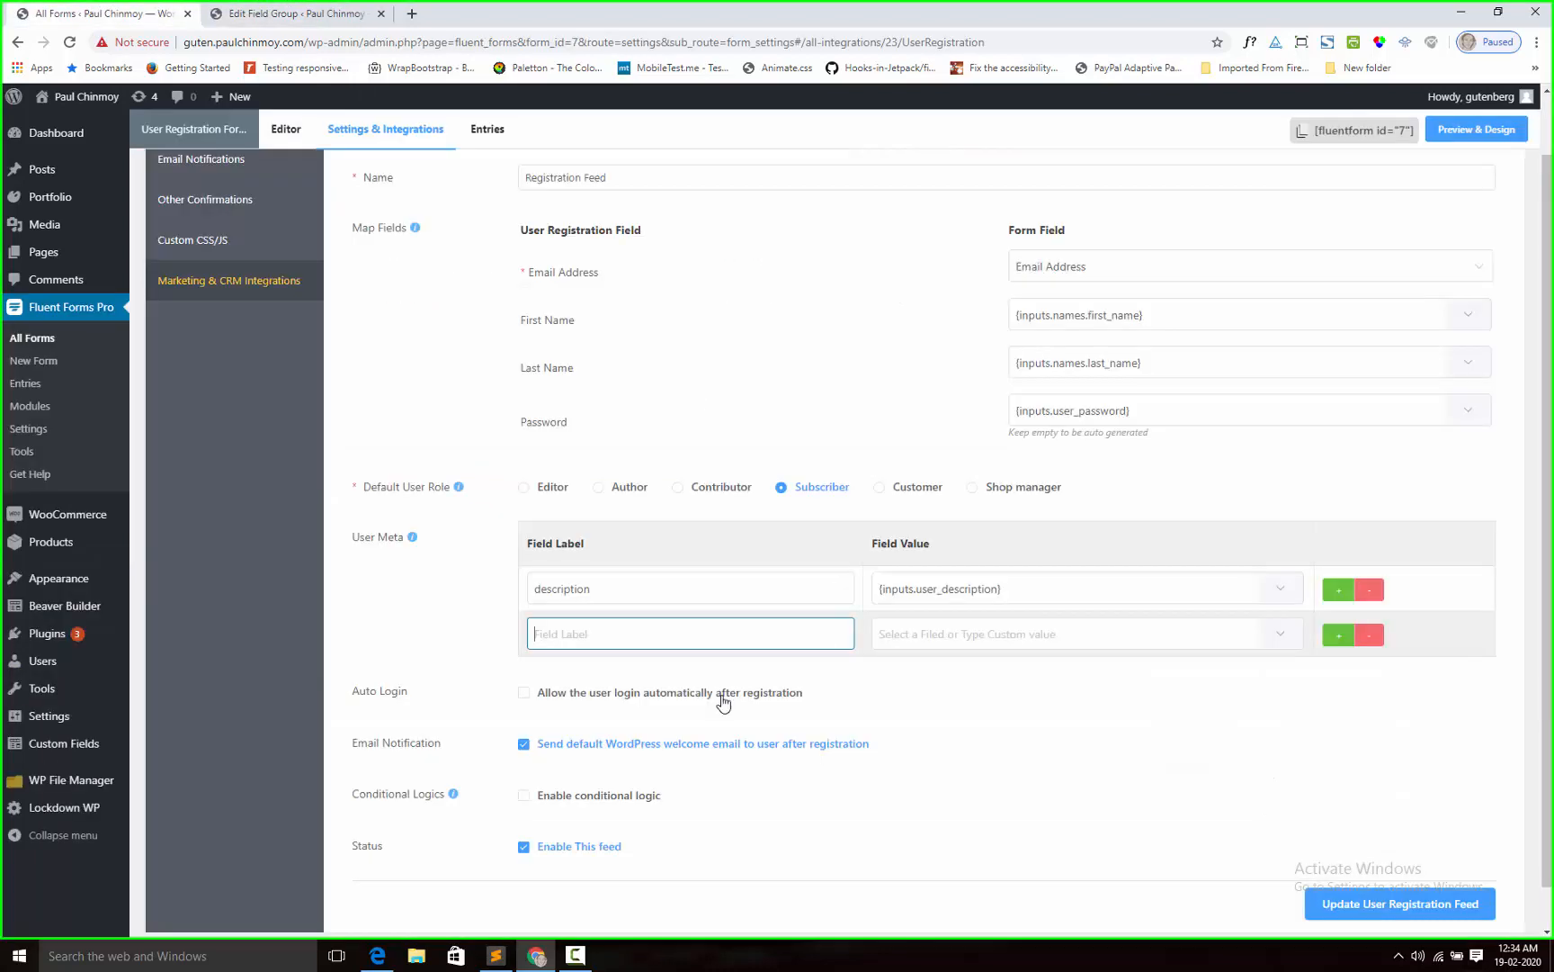
pyautogui.hotkey('ctrl', 'v')
pyautogui.click(1282, 633)
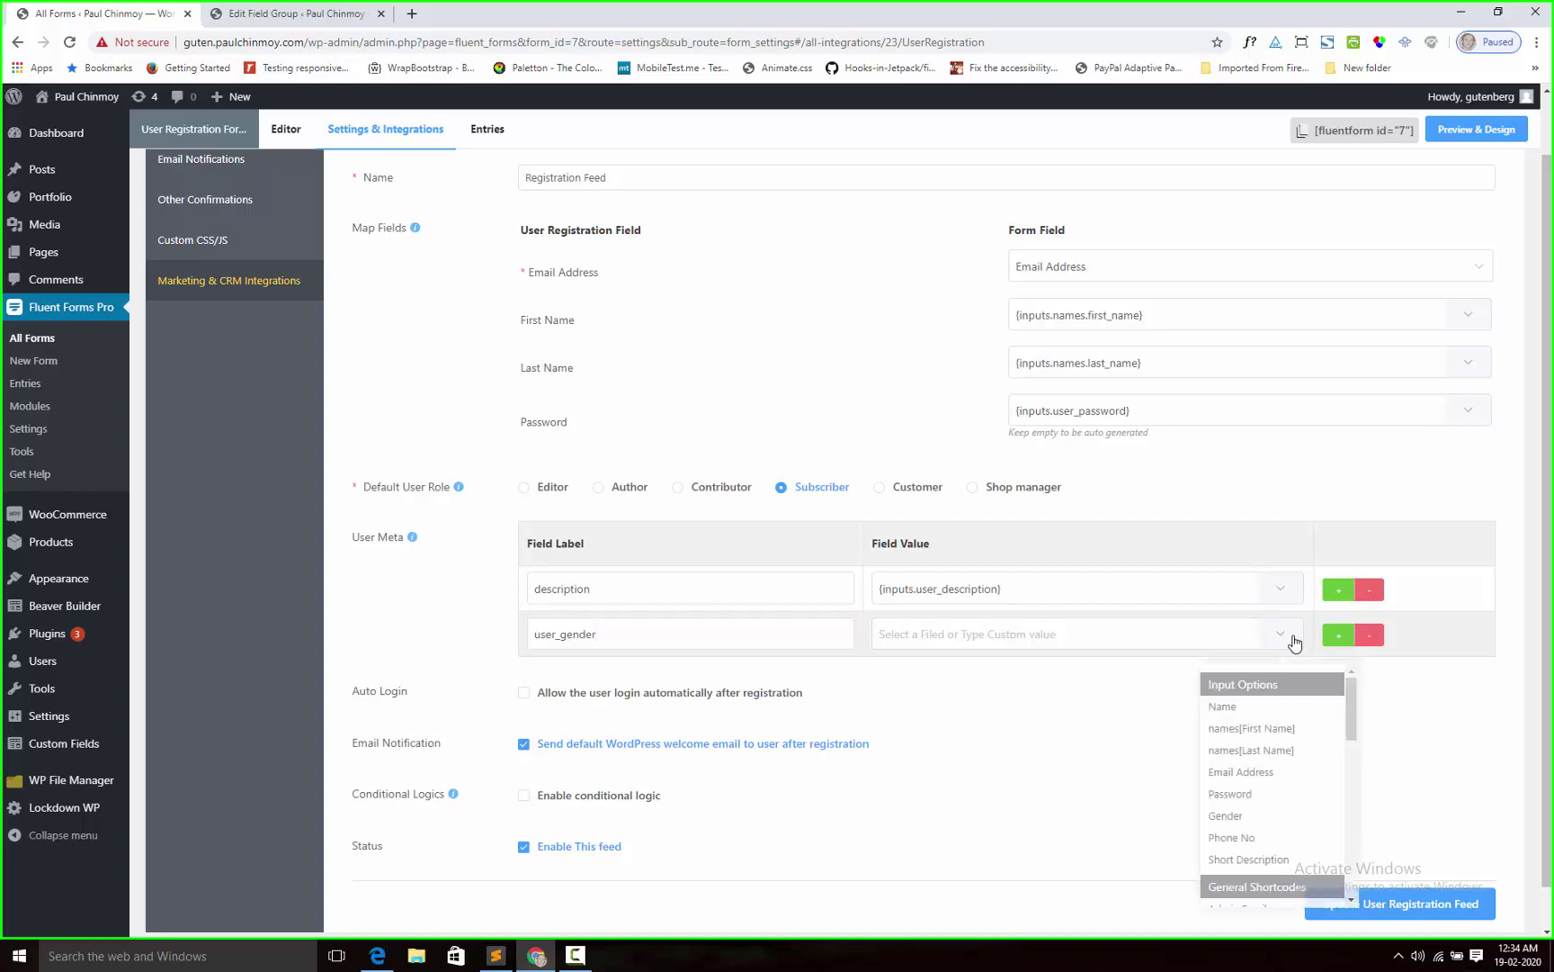
pyautogui.click(1227, 815)
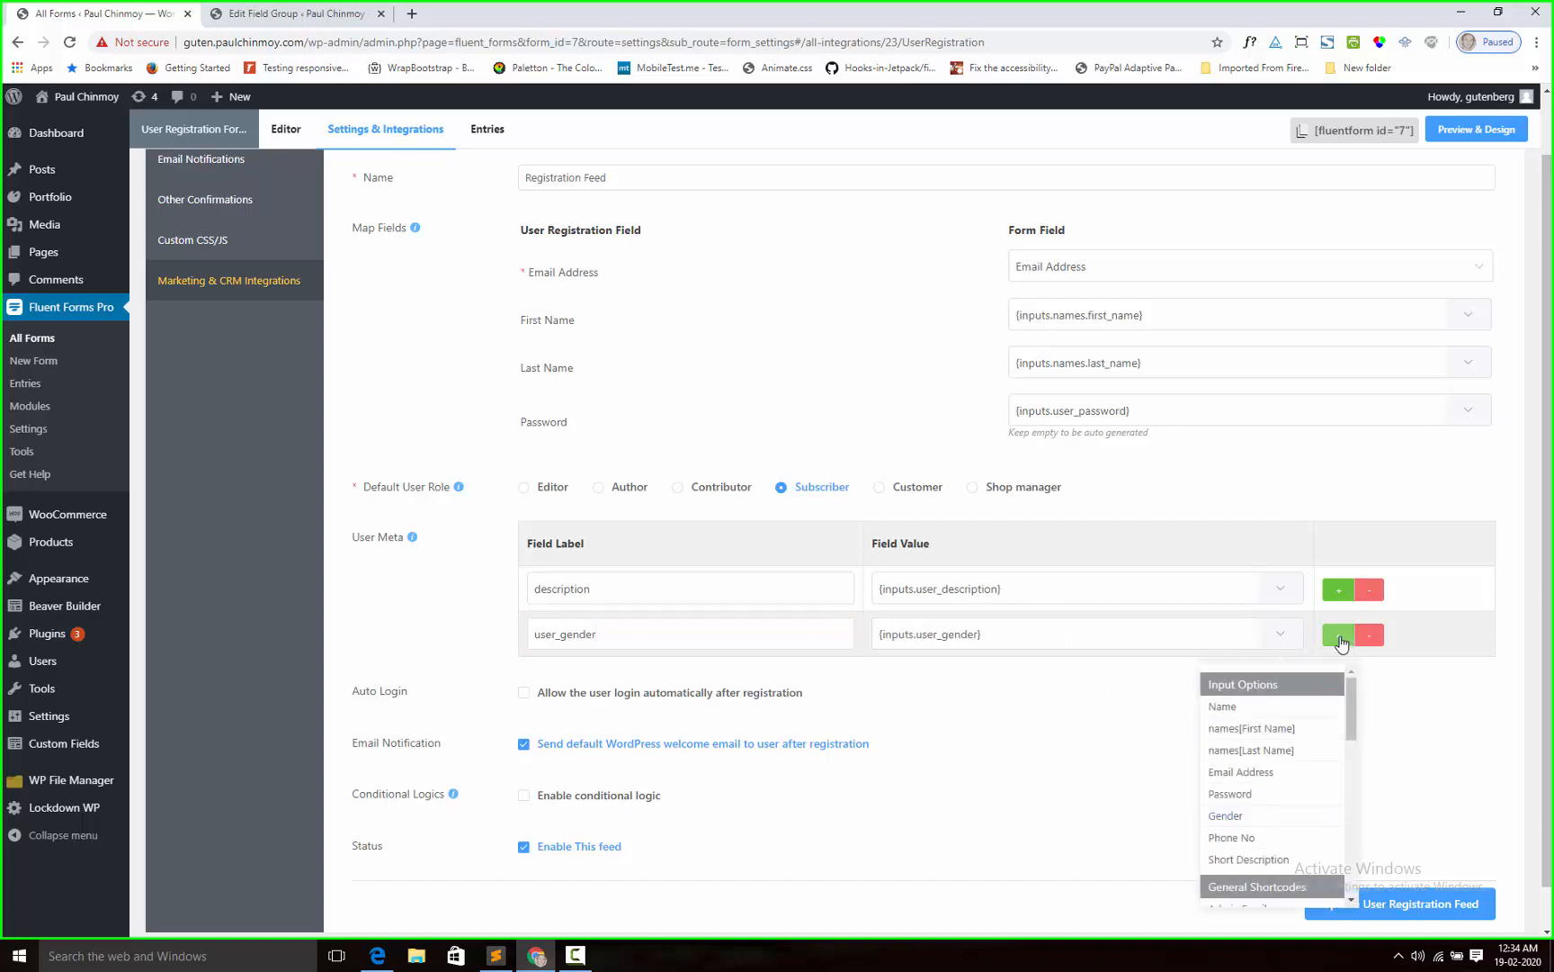
# - Add a user_phone meta row mapped to Phone No and update the registration feed
pyautogui.click(1338, 634)
pyautogui.click(297, 14)
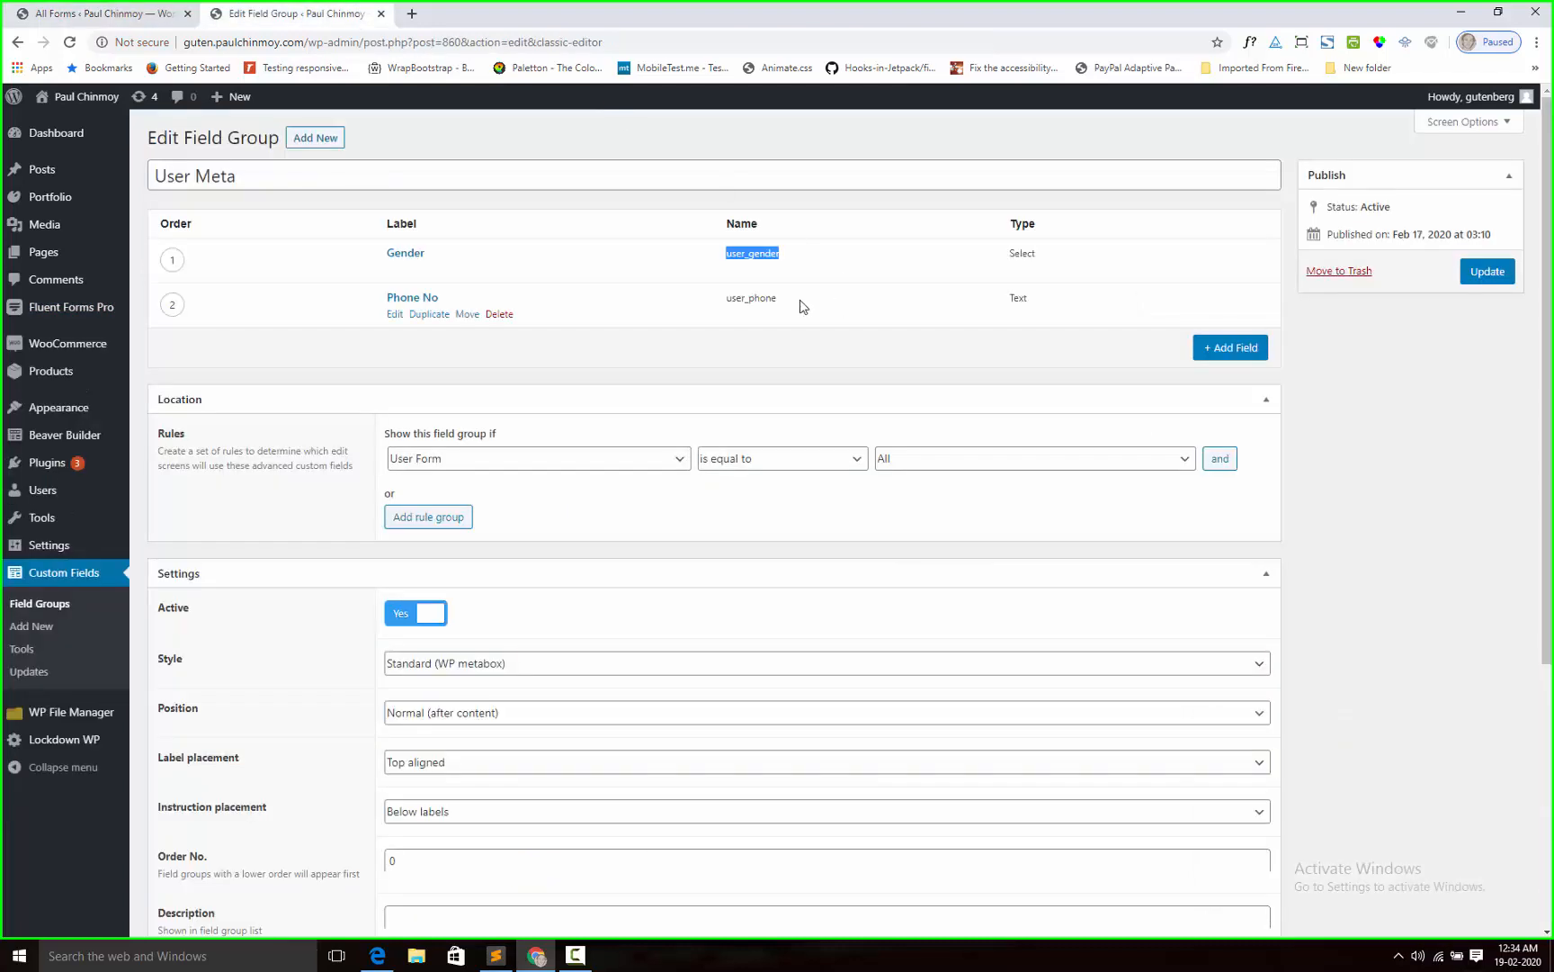
pyautogui.moveTo(780, 298); pyautogui.dragTo(724, 313)
pyautogui.hotkey('ctrl', 'c')
pyautogui.click(97, 14)
pyautogui.click(636, 677)
pyautogui.hotkey('ctrl', 'v')
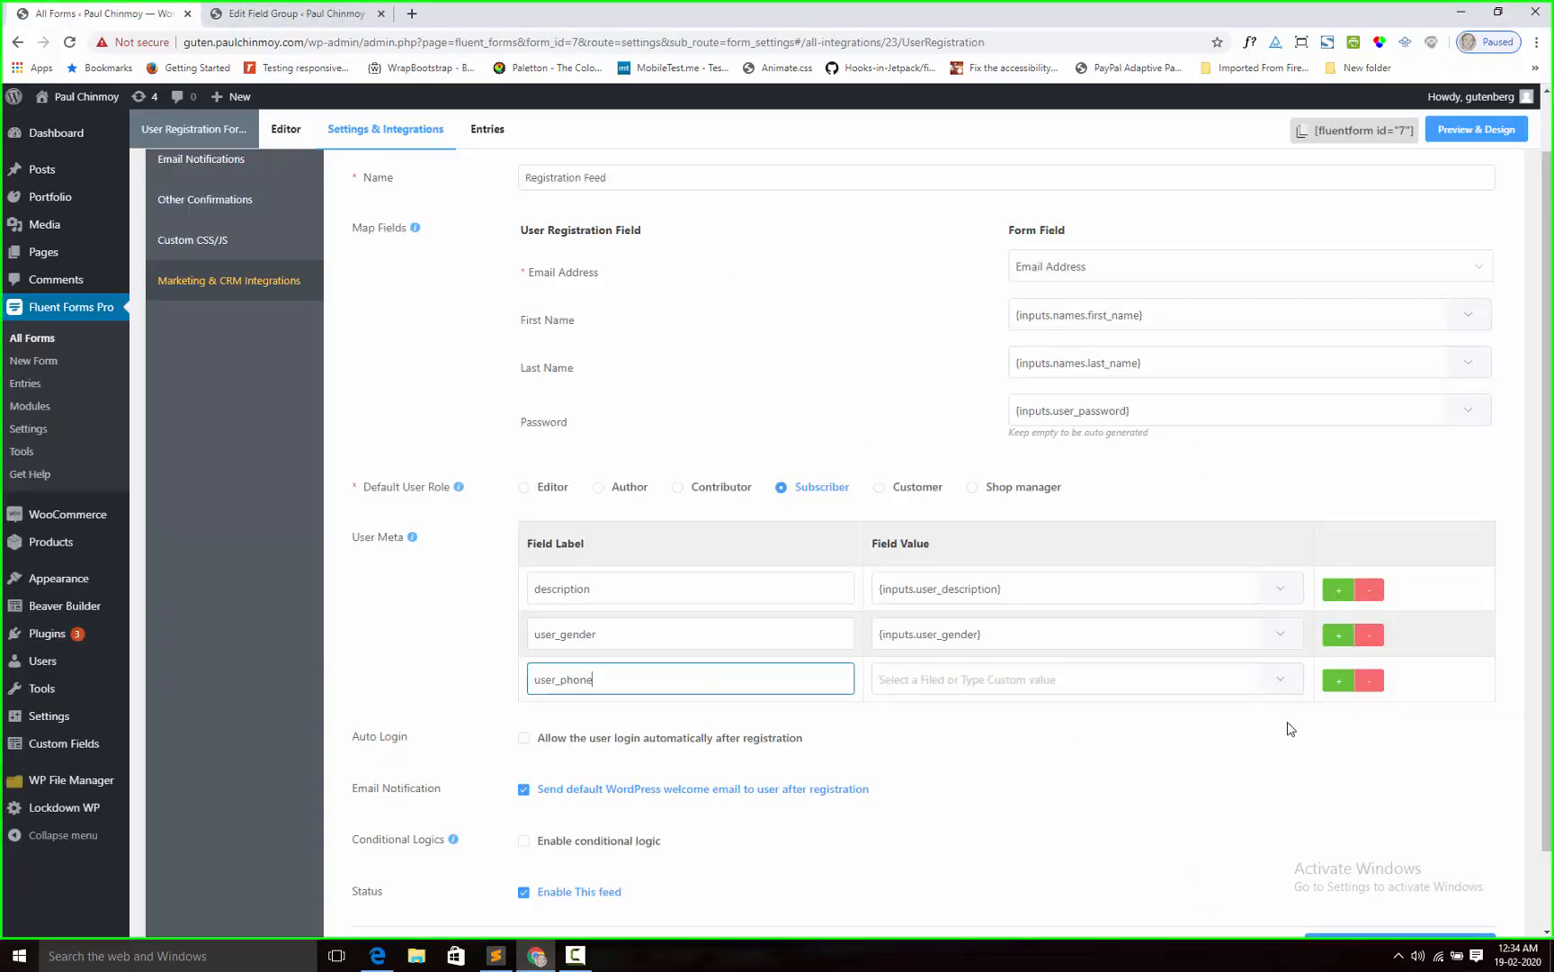
pyautogui.click(1280, 680)
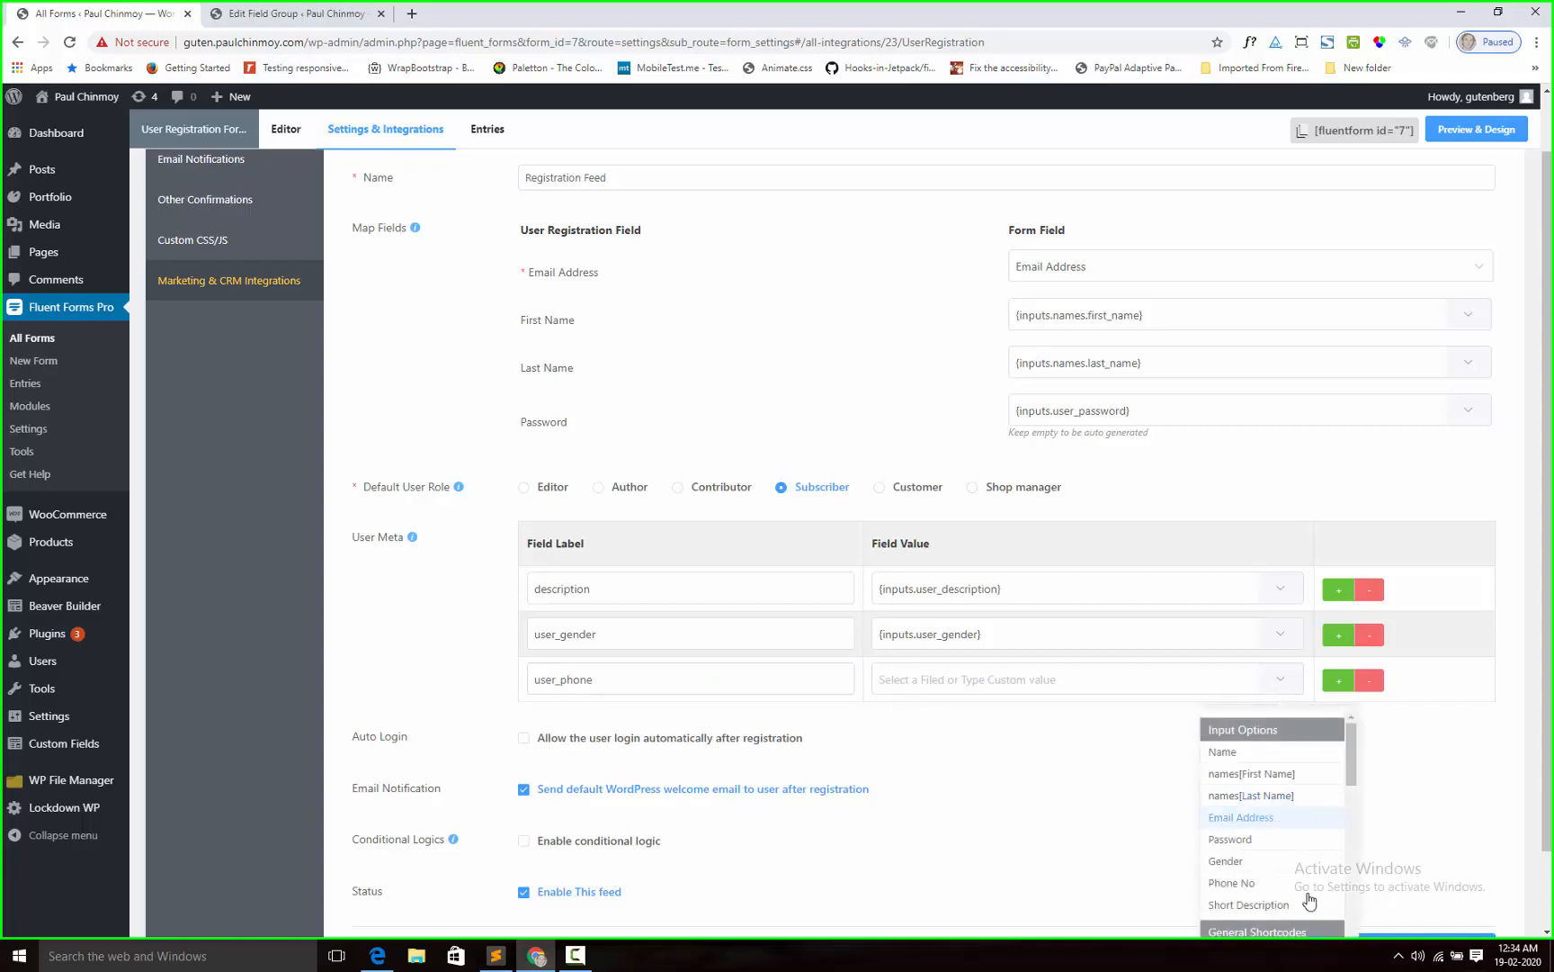
pyautogui.click(1233, 883)
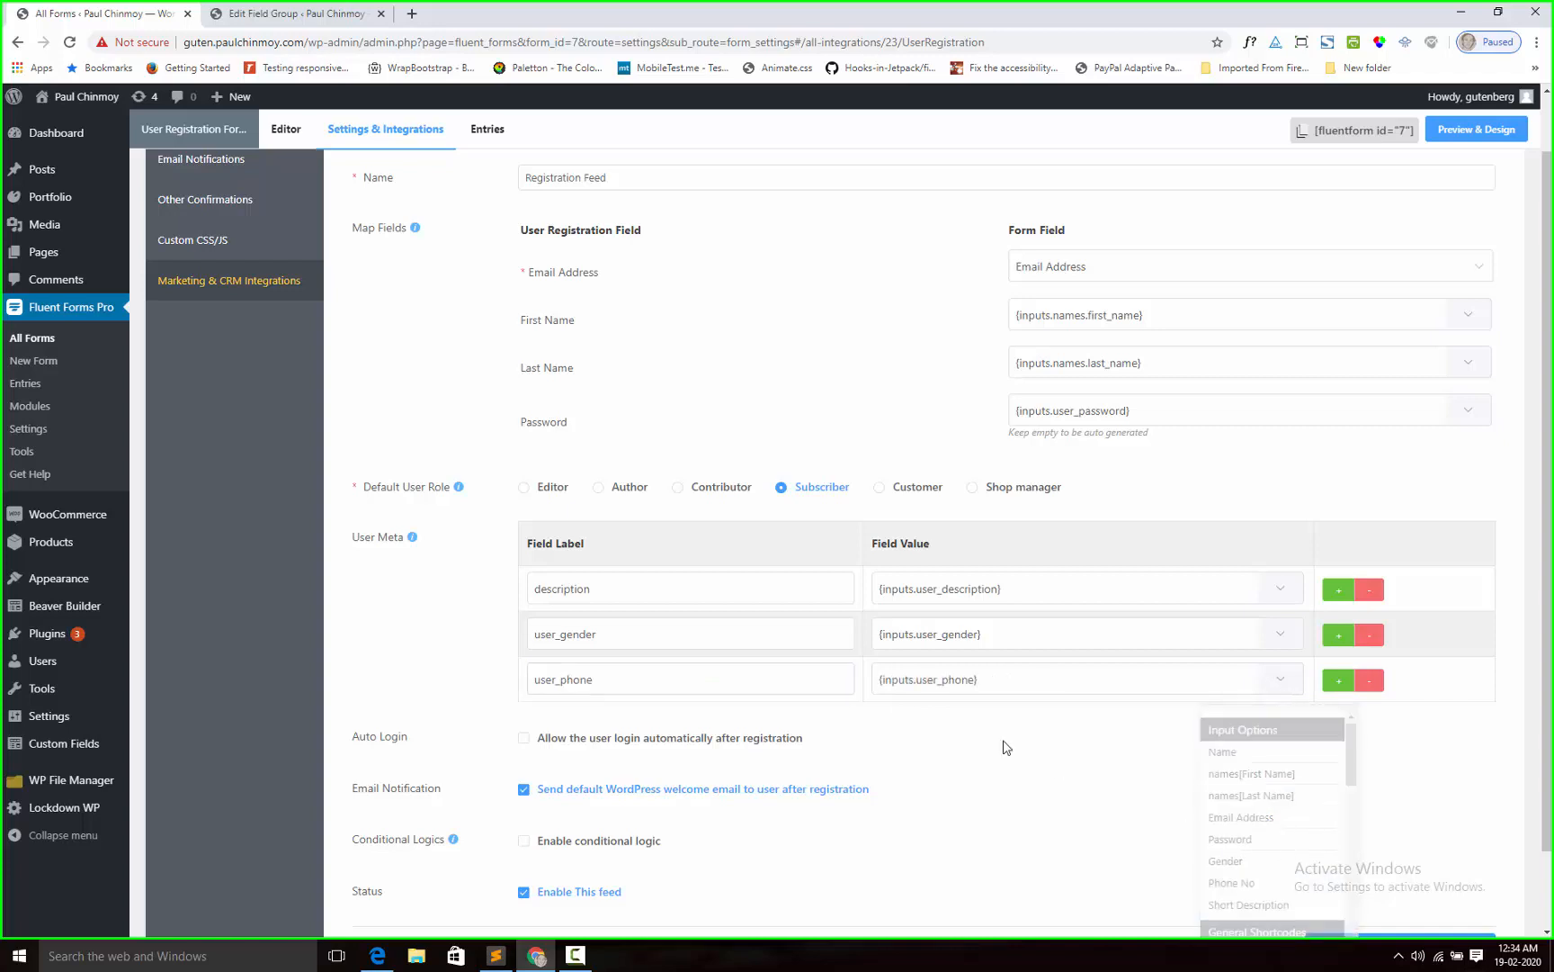
pyautogui.scroll(-3, 1093, 669)
pyautogui.click(1412, 859)
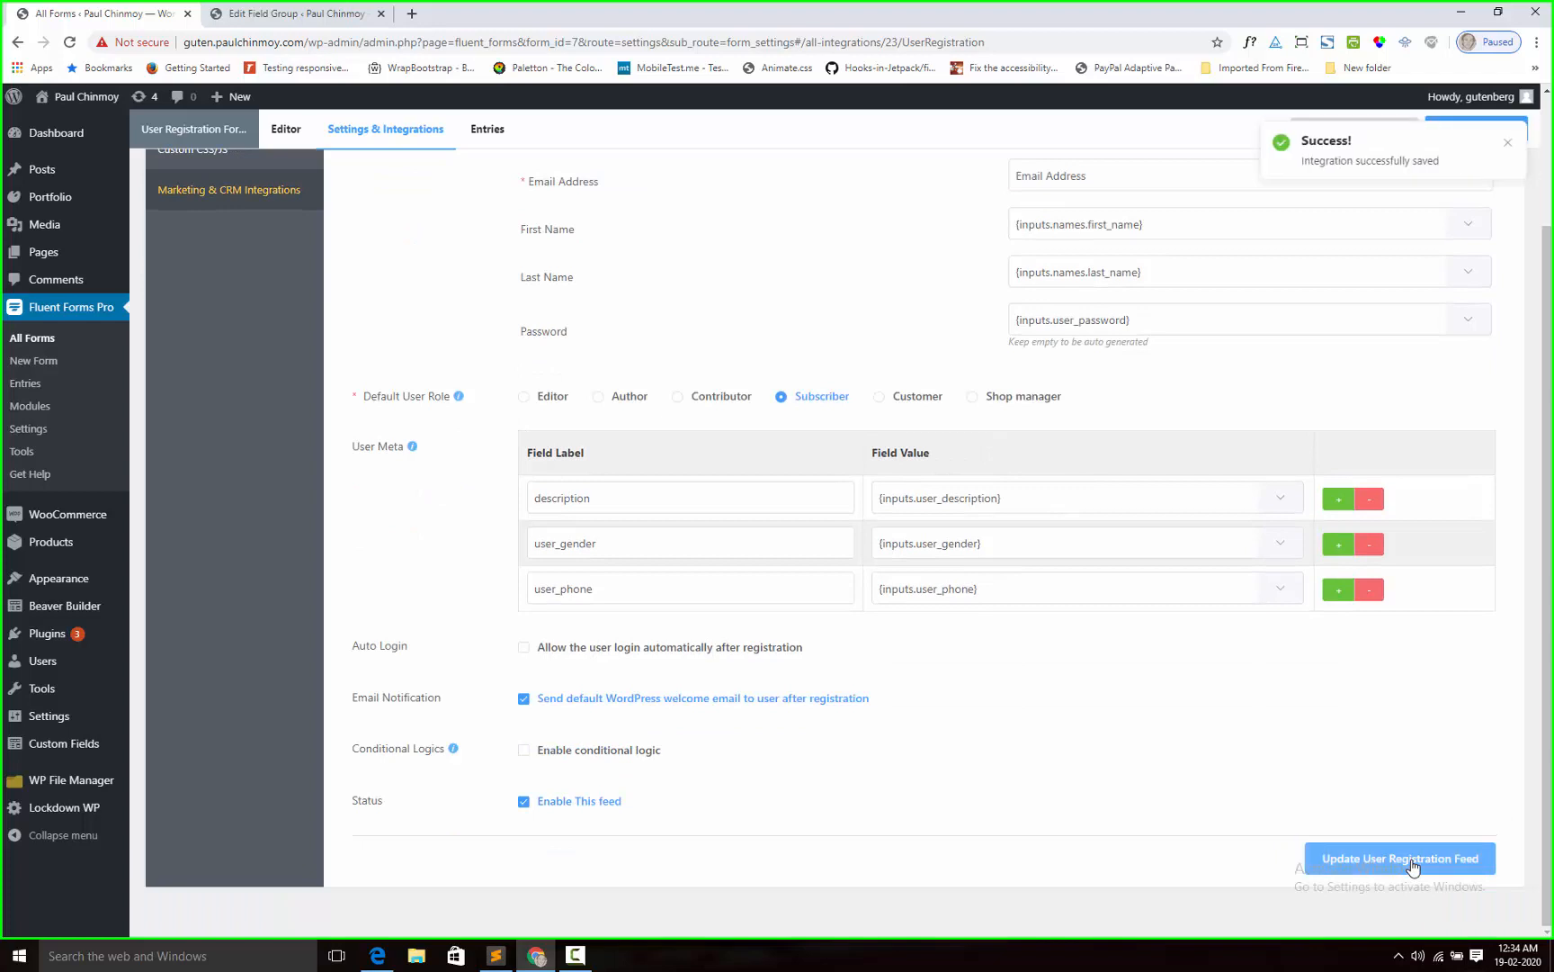
pyautogui.click(378, 956)
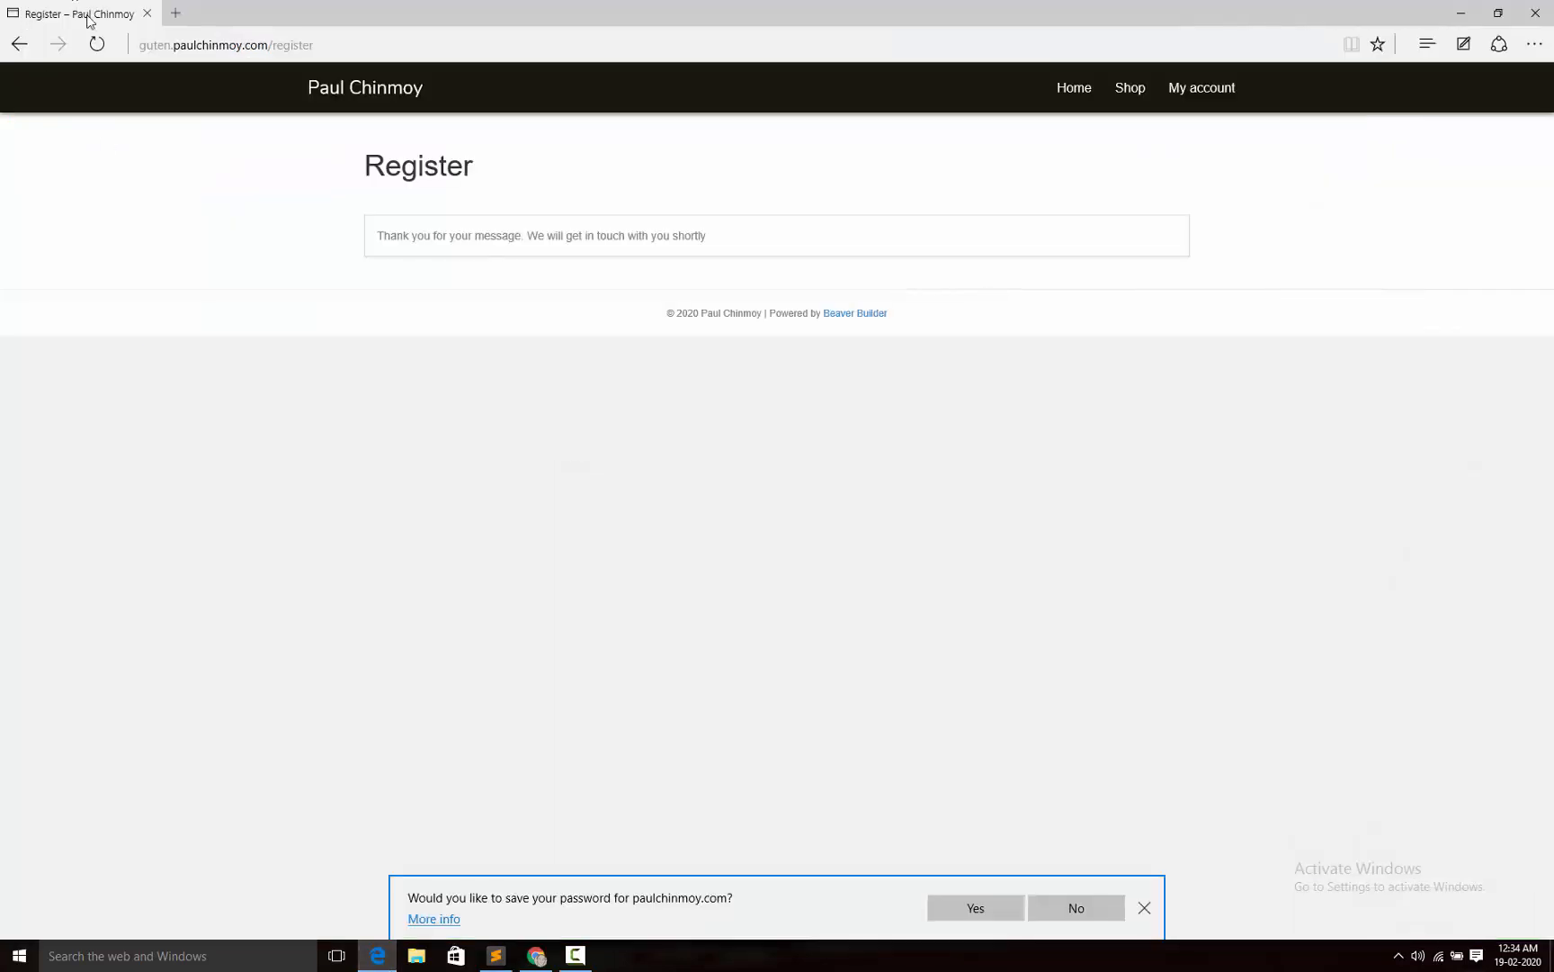
pyautogui.click(98, 46)
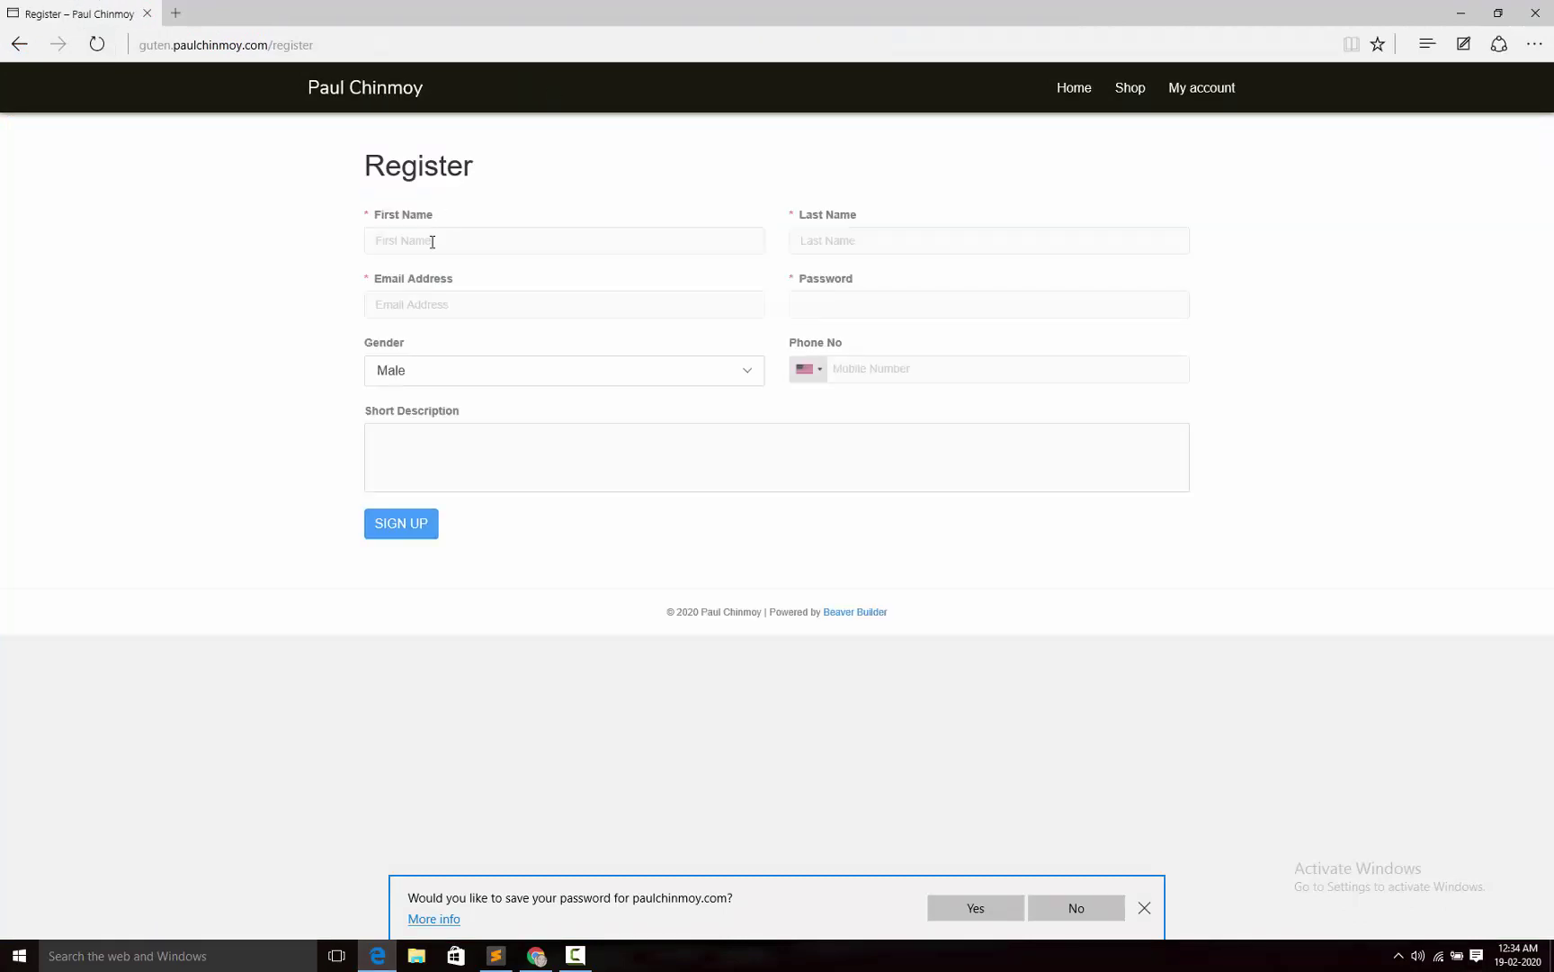
pyautogui.click(432, 242)
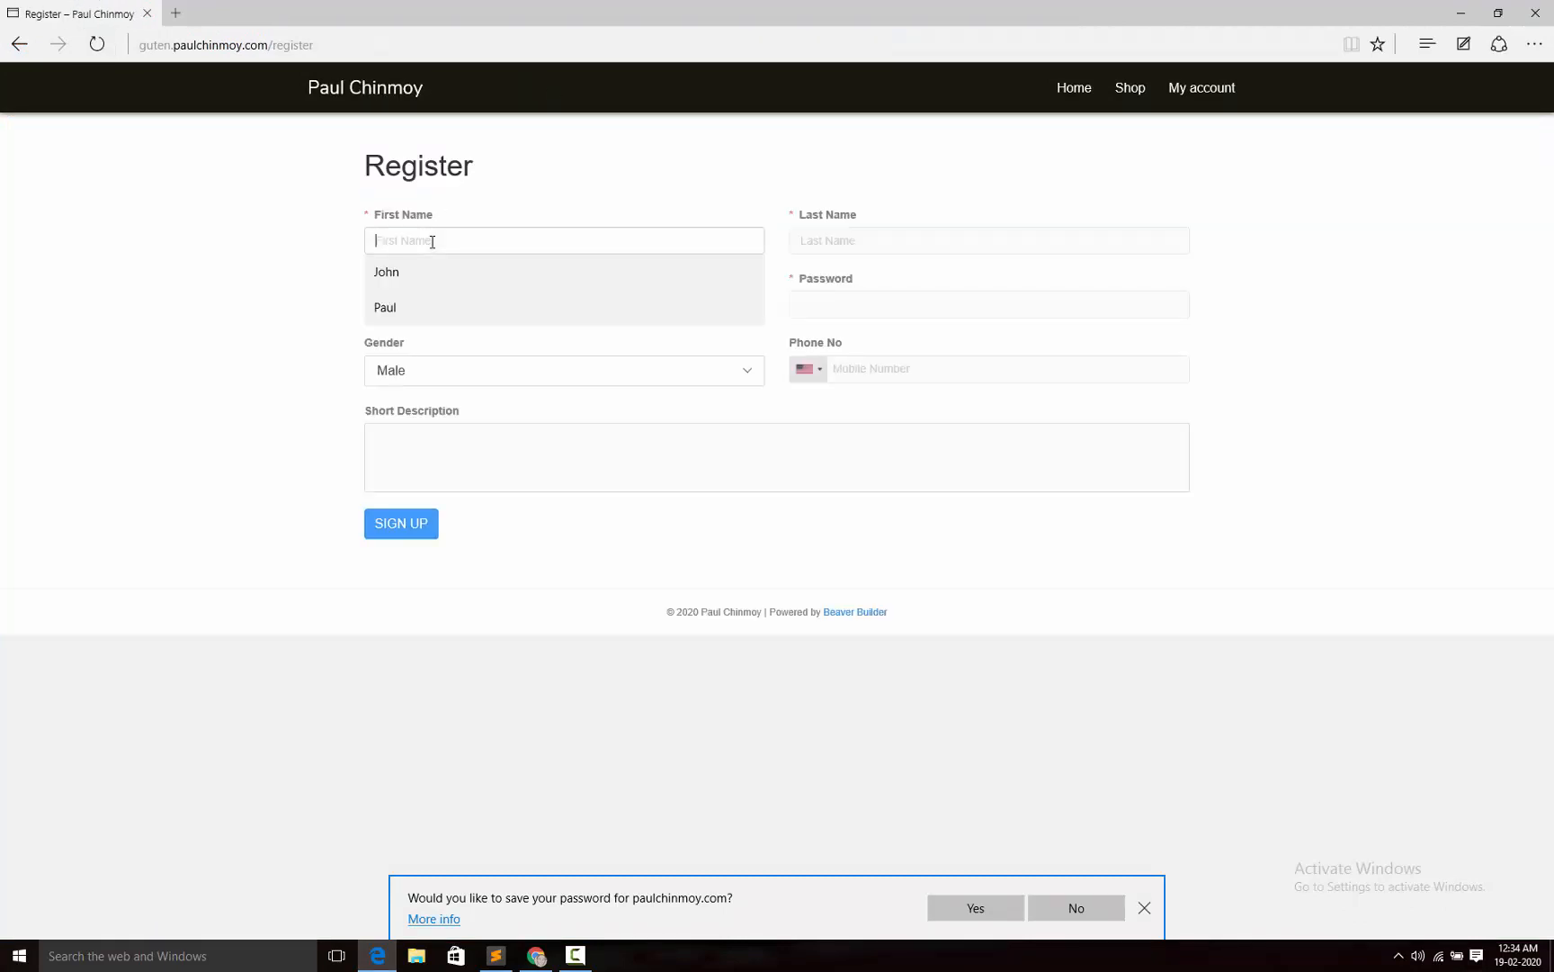
pyautogui.click(412, 307)
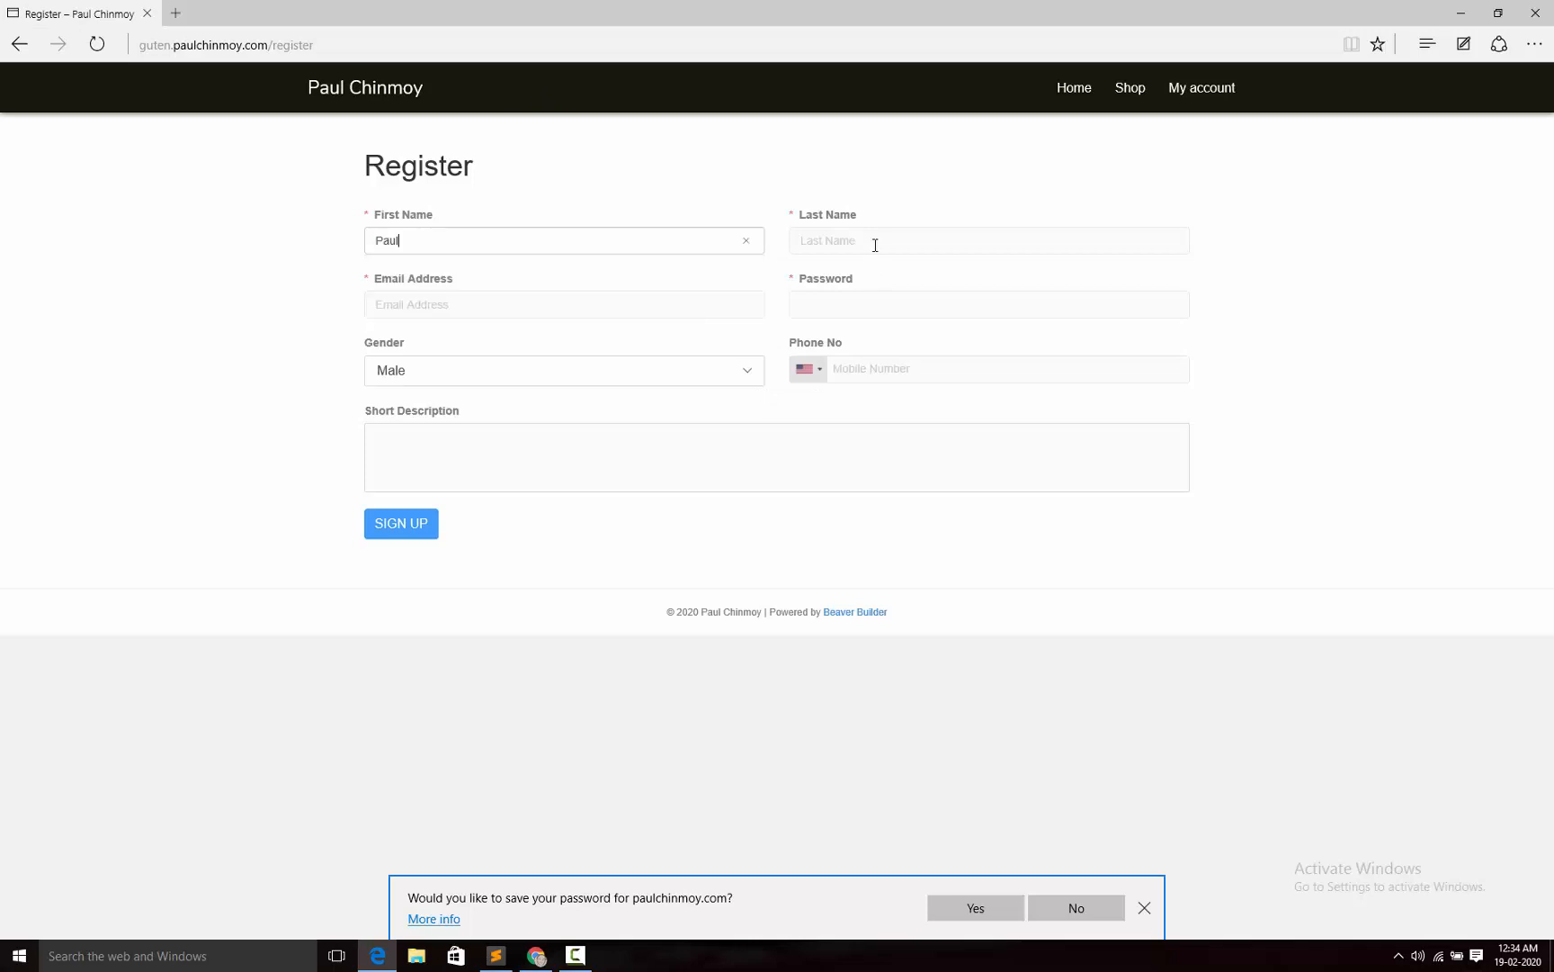
pyautogui.click(874, 240)
pyautogui.click(866, 271)
pyautogui.click(551, 306)
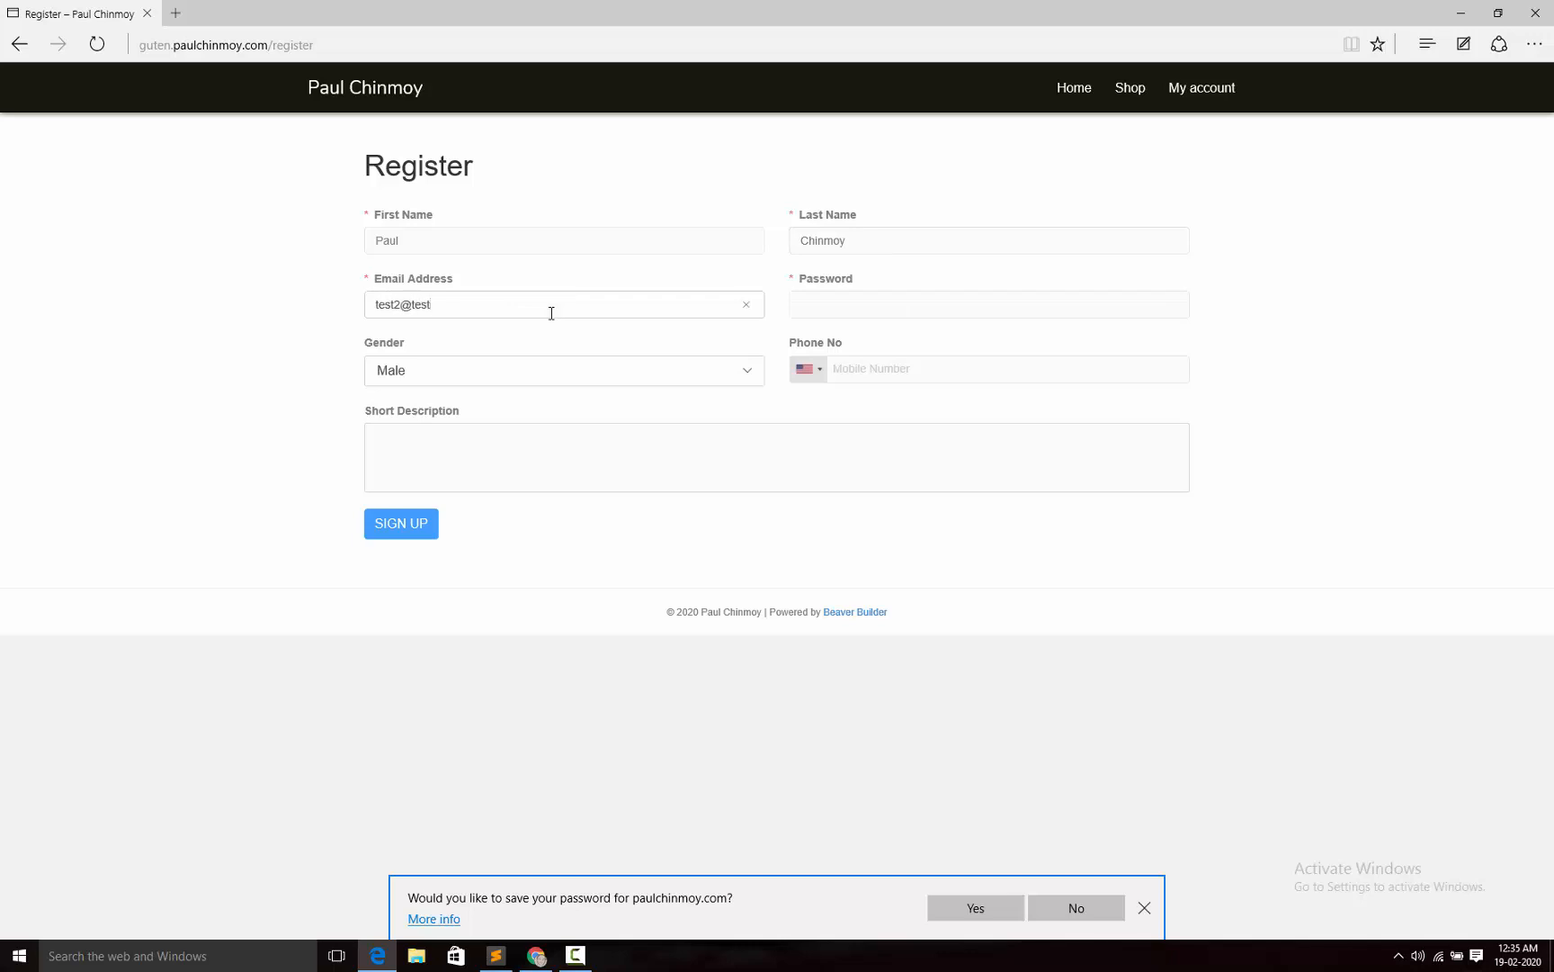
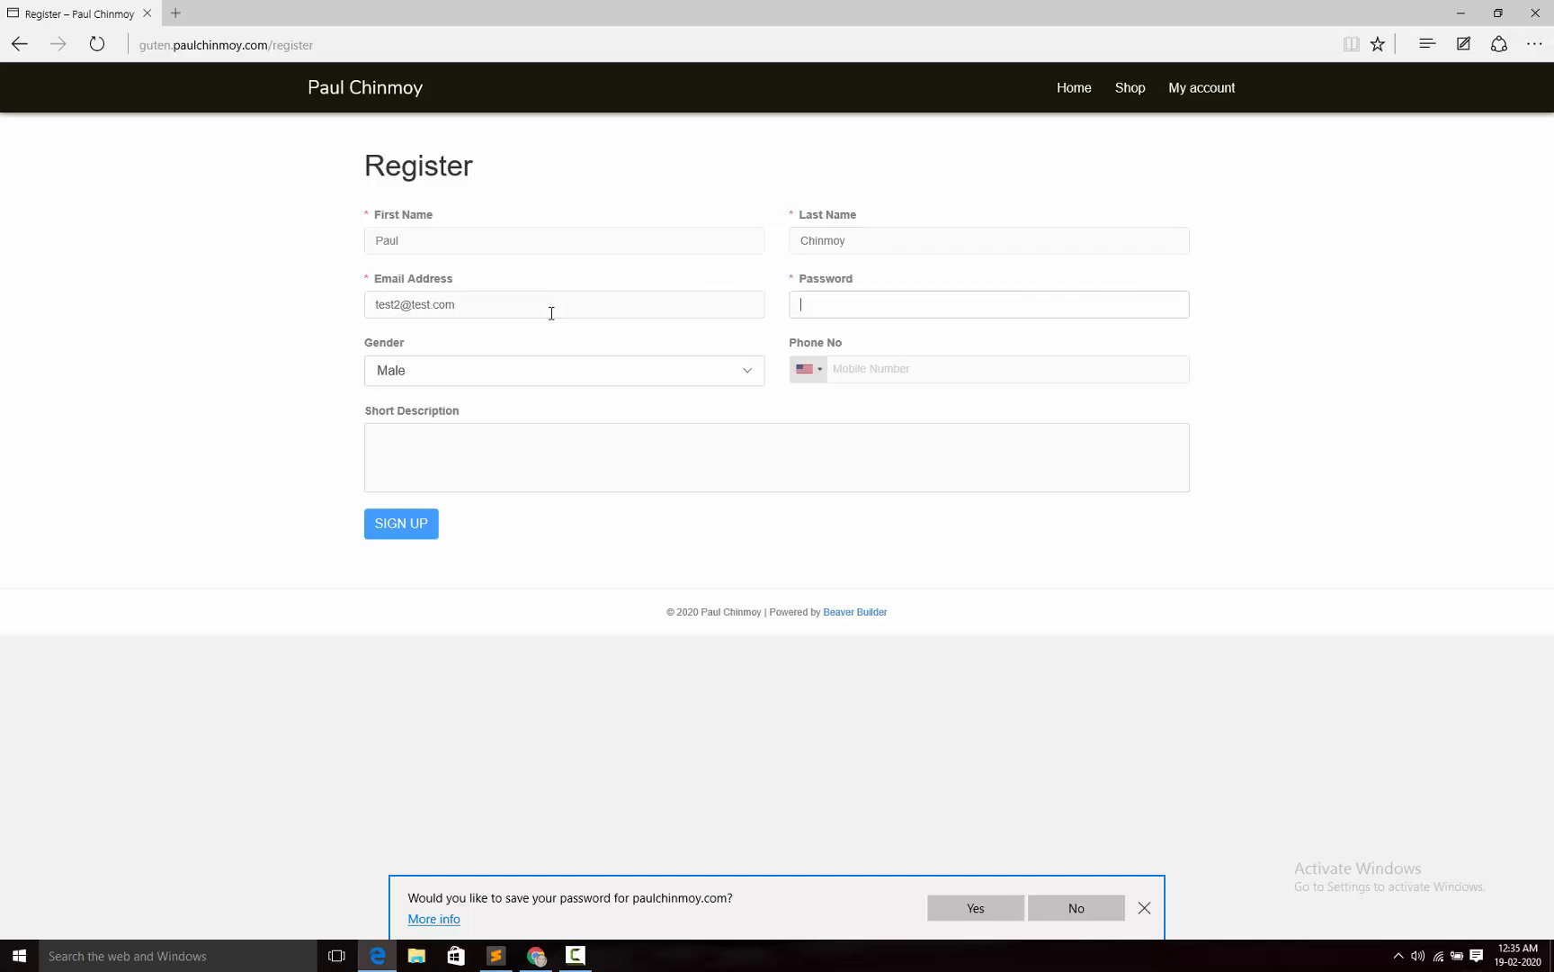
pyautogui.press('Tab')
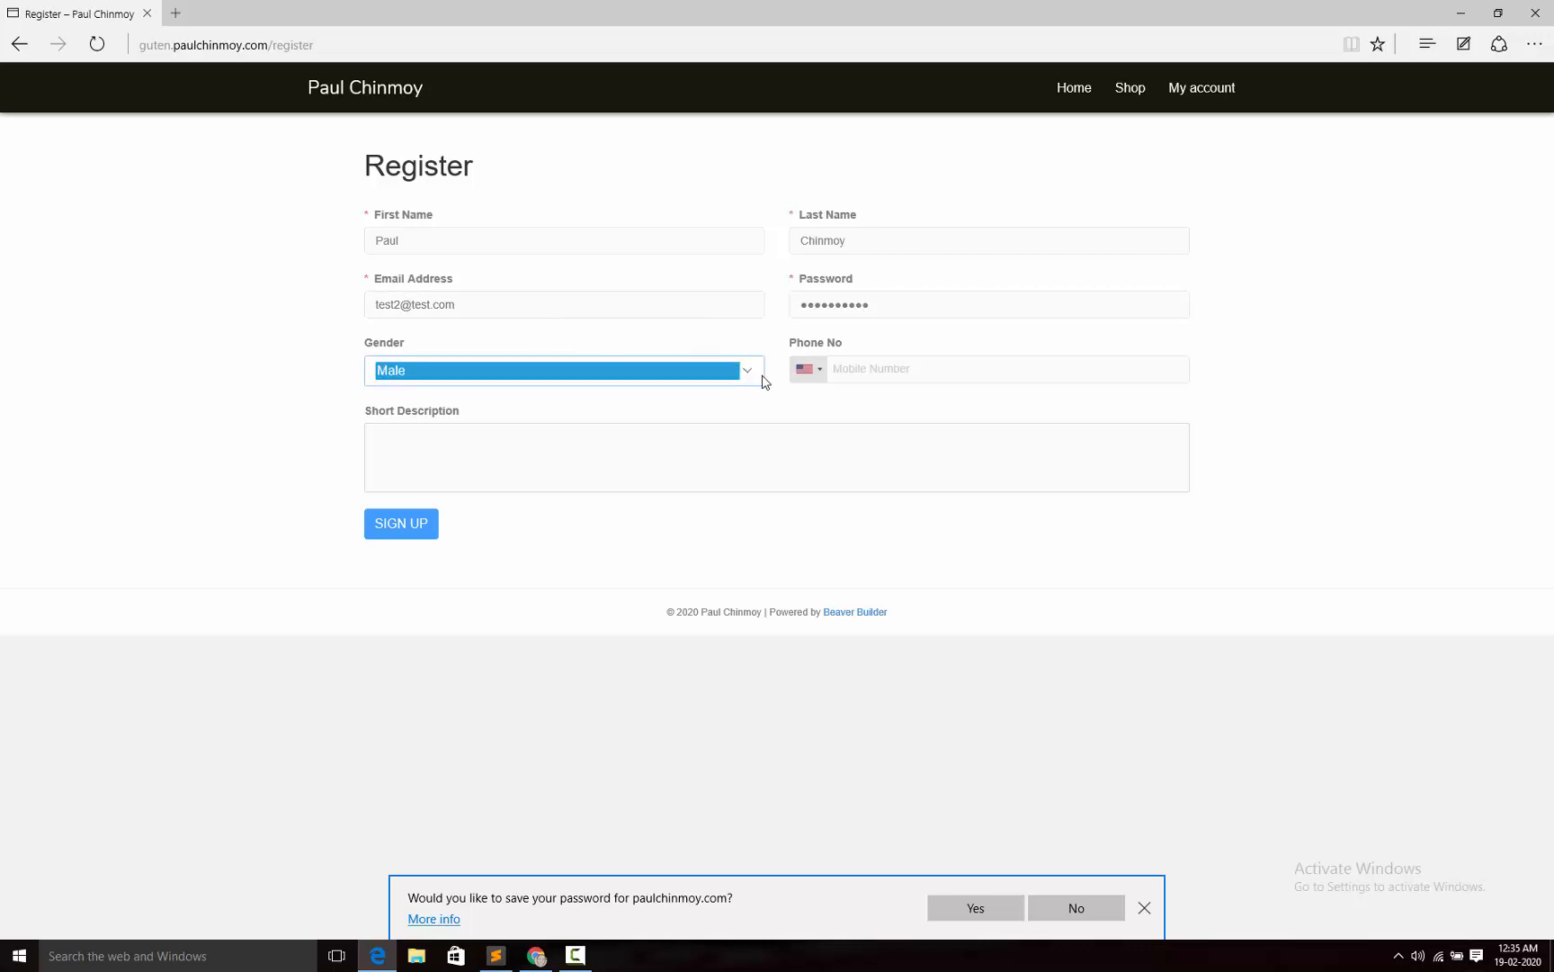
# - Enter an Indian phone number and a short bio, then submit with SIGN UP
pyautogui.click(882, 370)
pyautogui.click(812, 369)
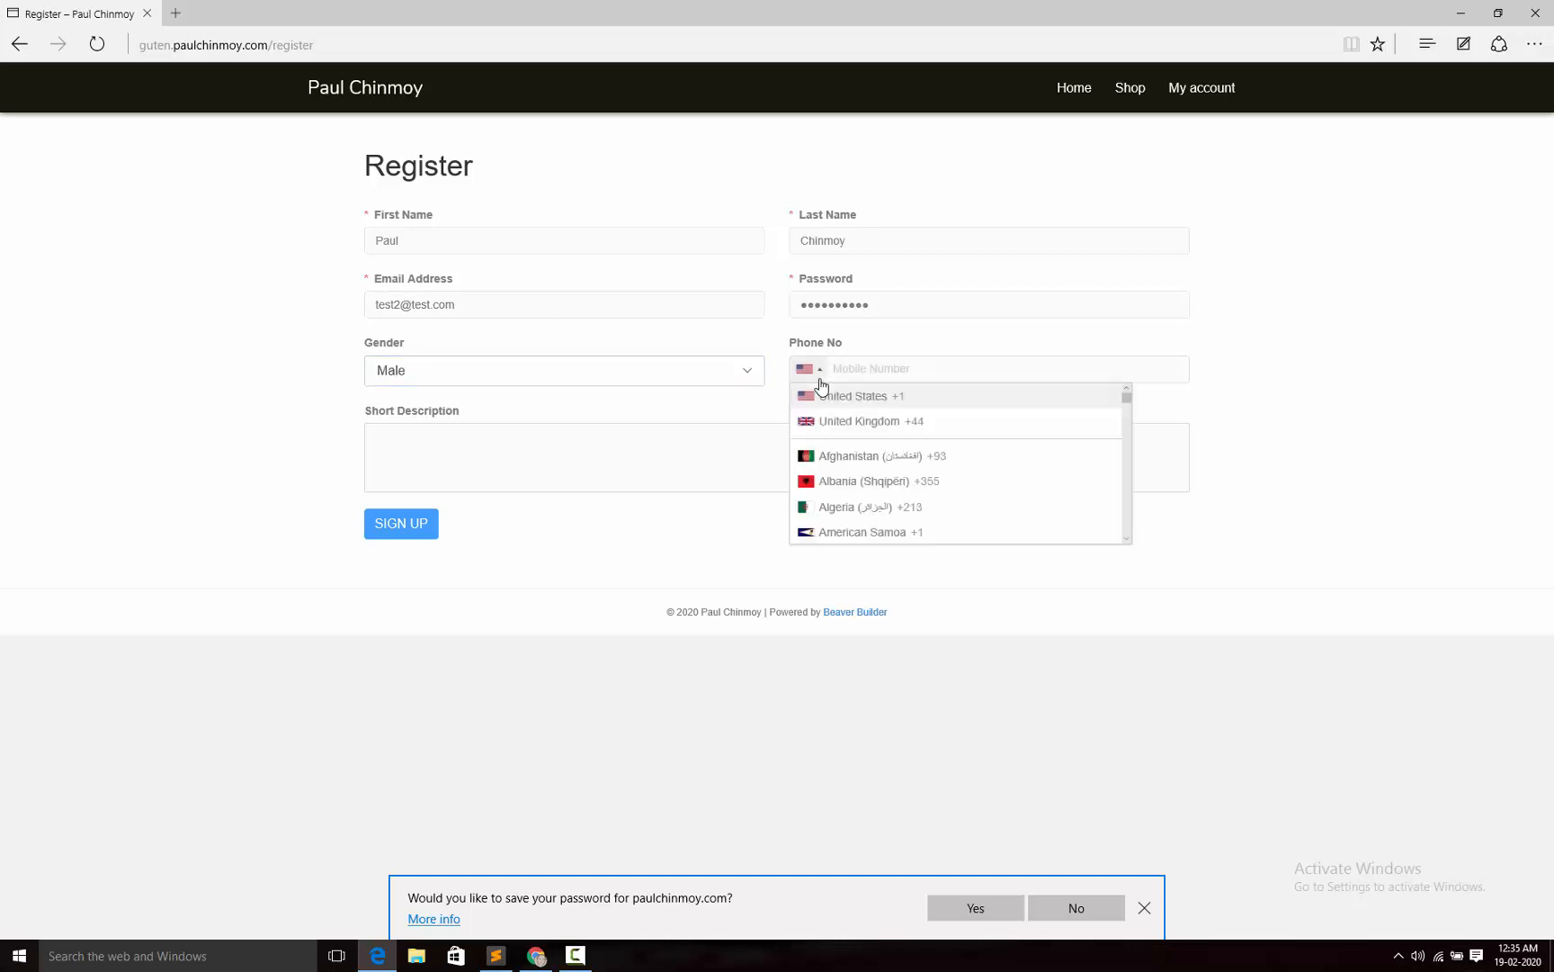
pyautogui.scroll(-10, 838, 462)
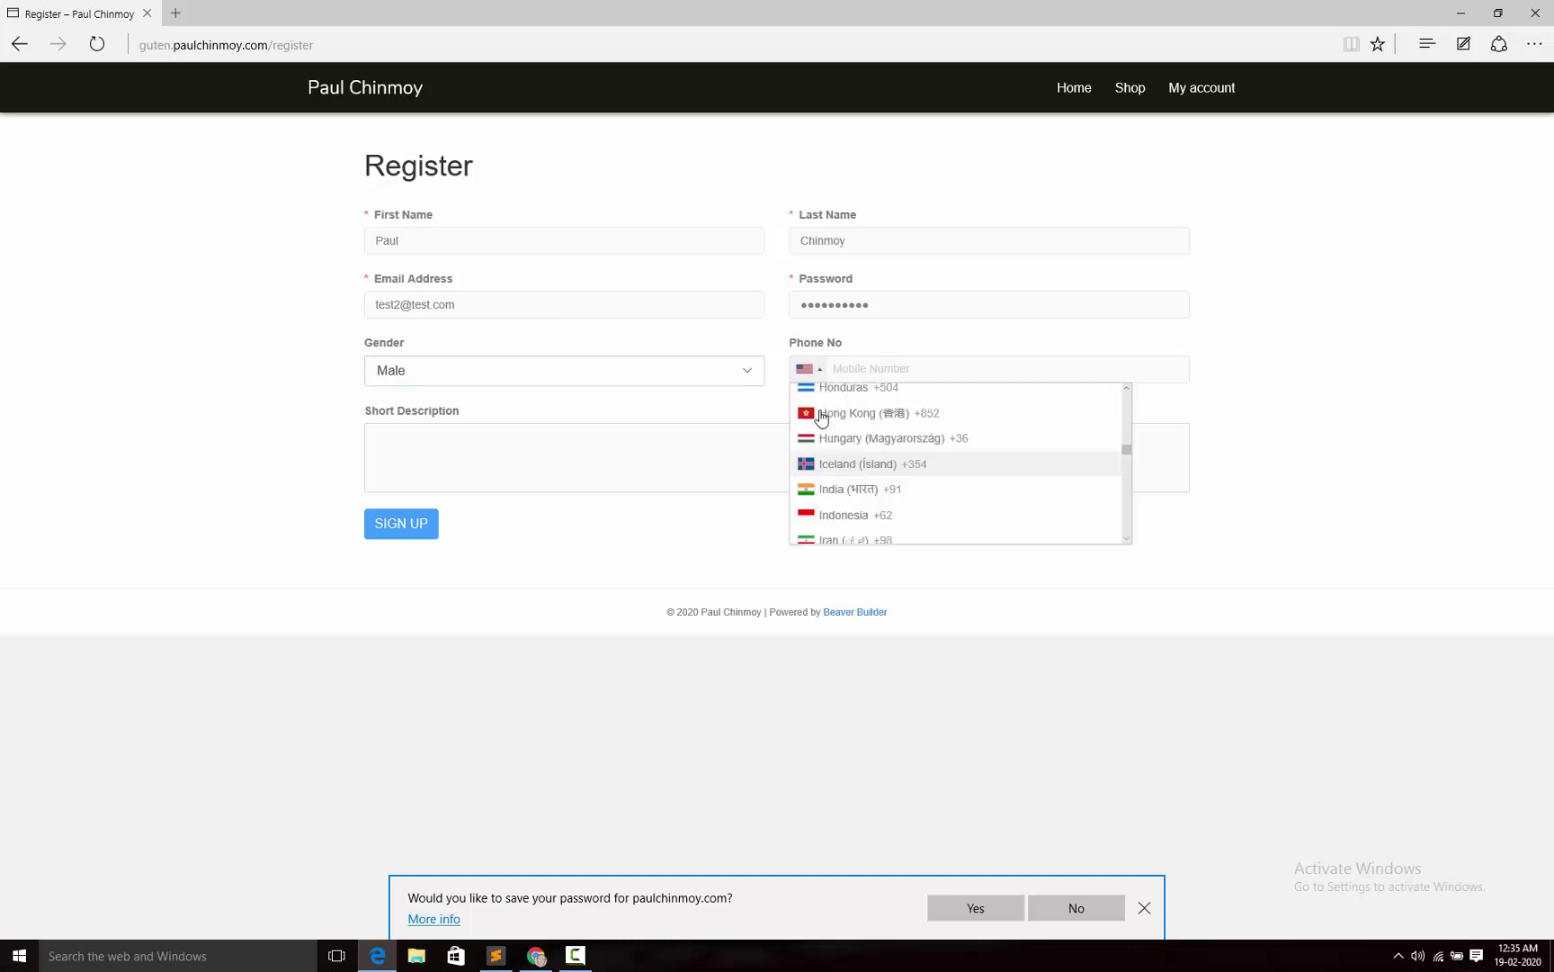
pyautogui.click(839, 488)
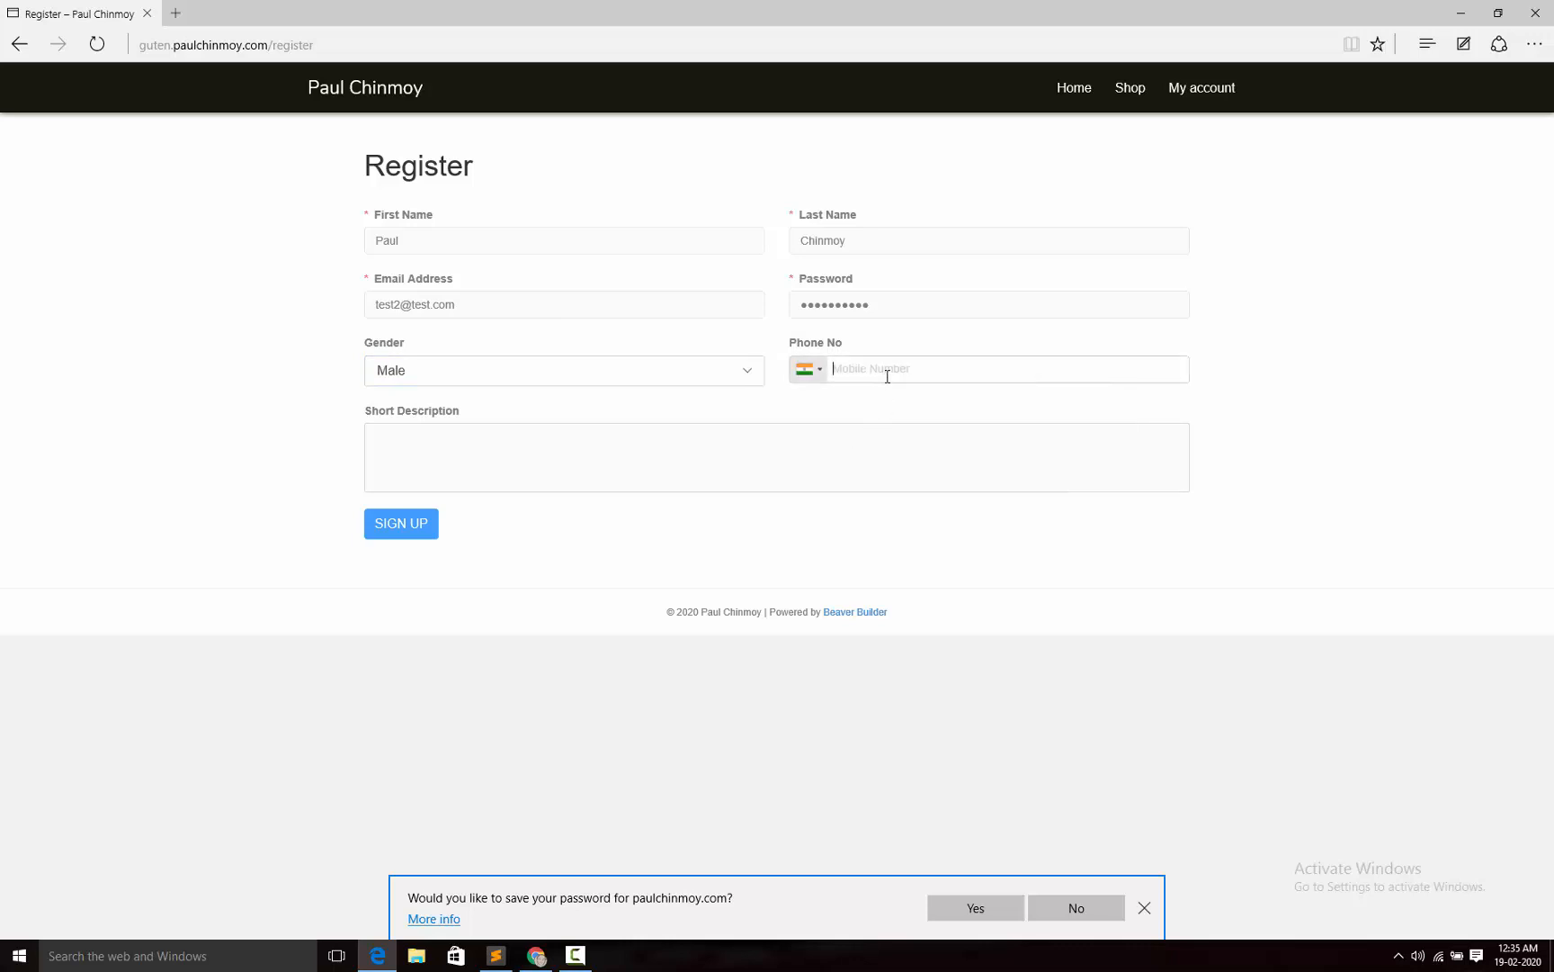
pyautogui.write('3456789234')
pyautogui.click(440, 471)
pyautogui.write('I am a single')
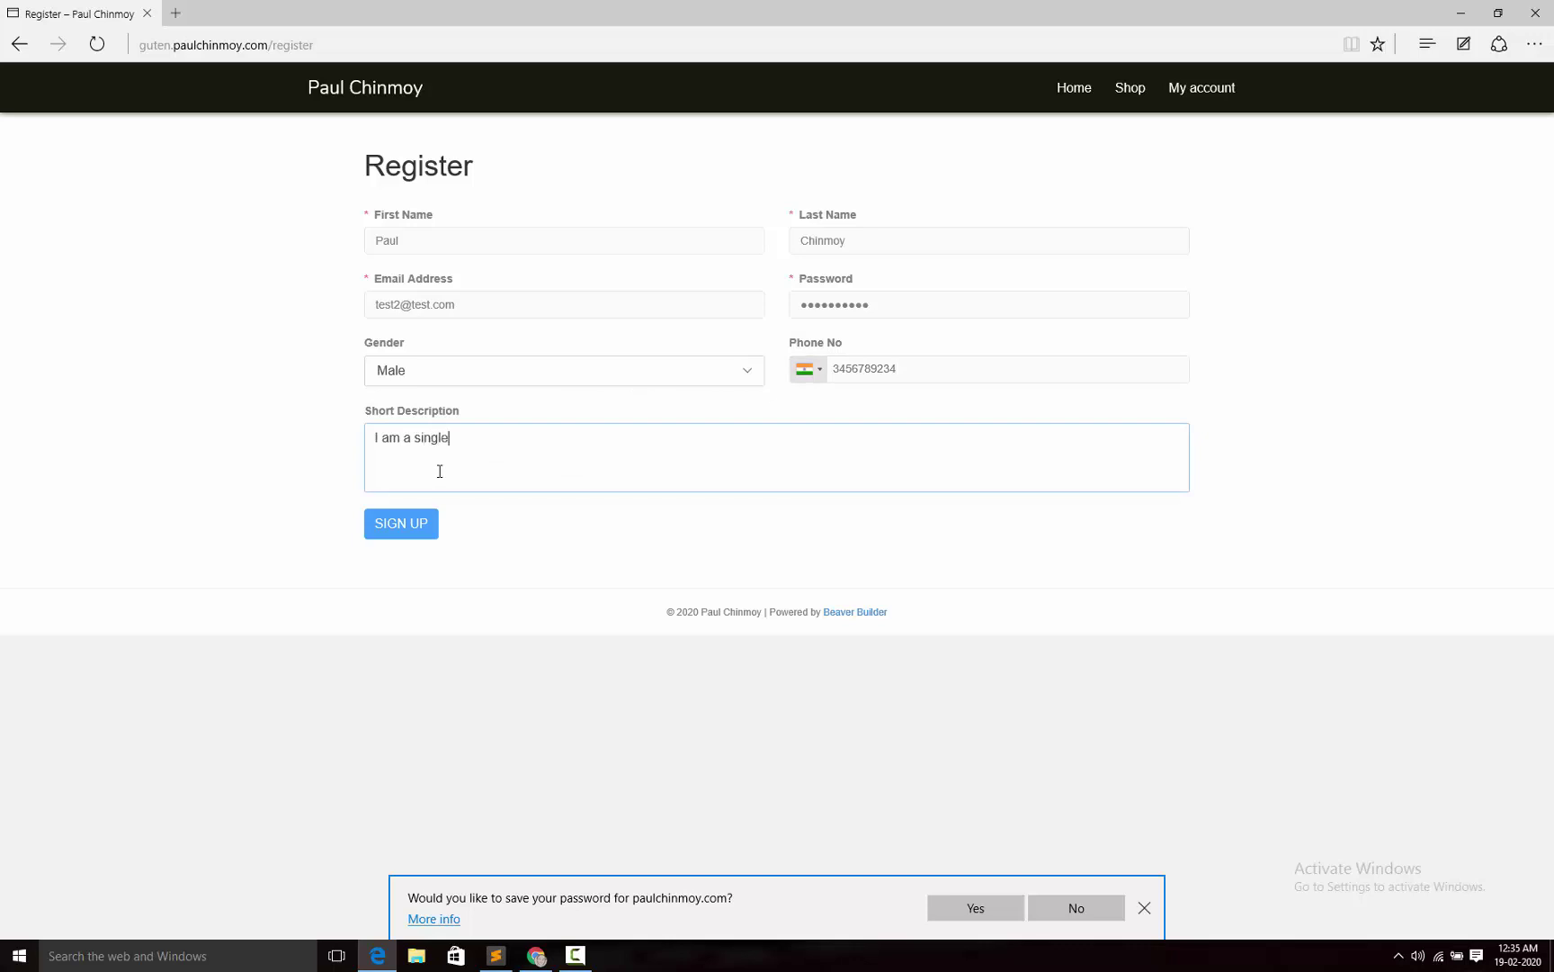
pyautogui.write('developer')
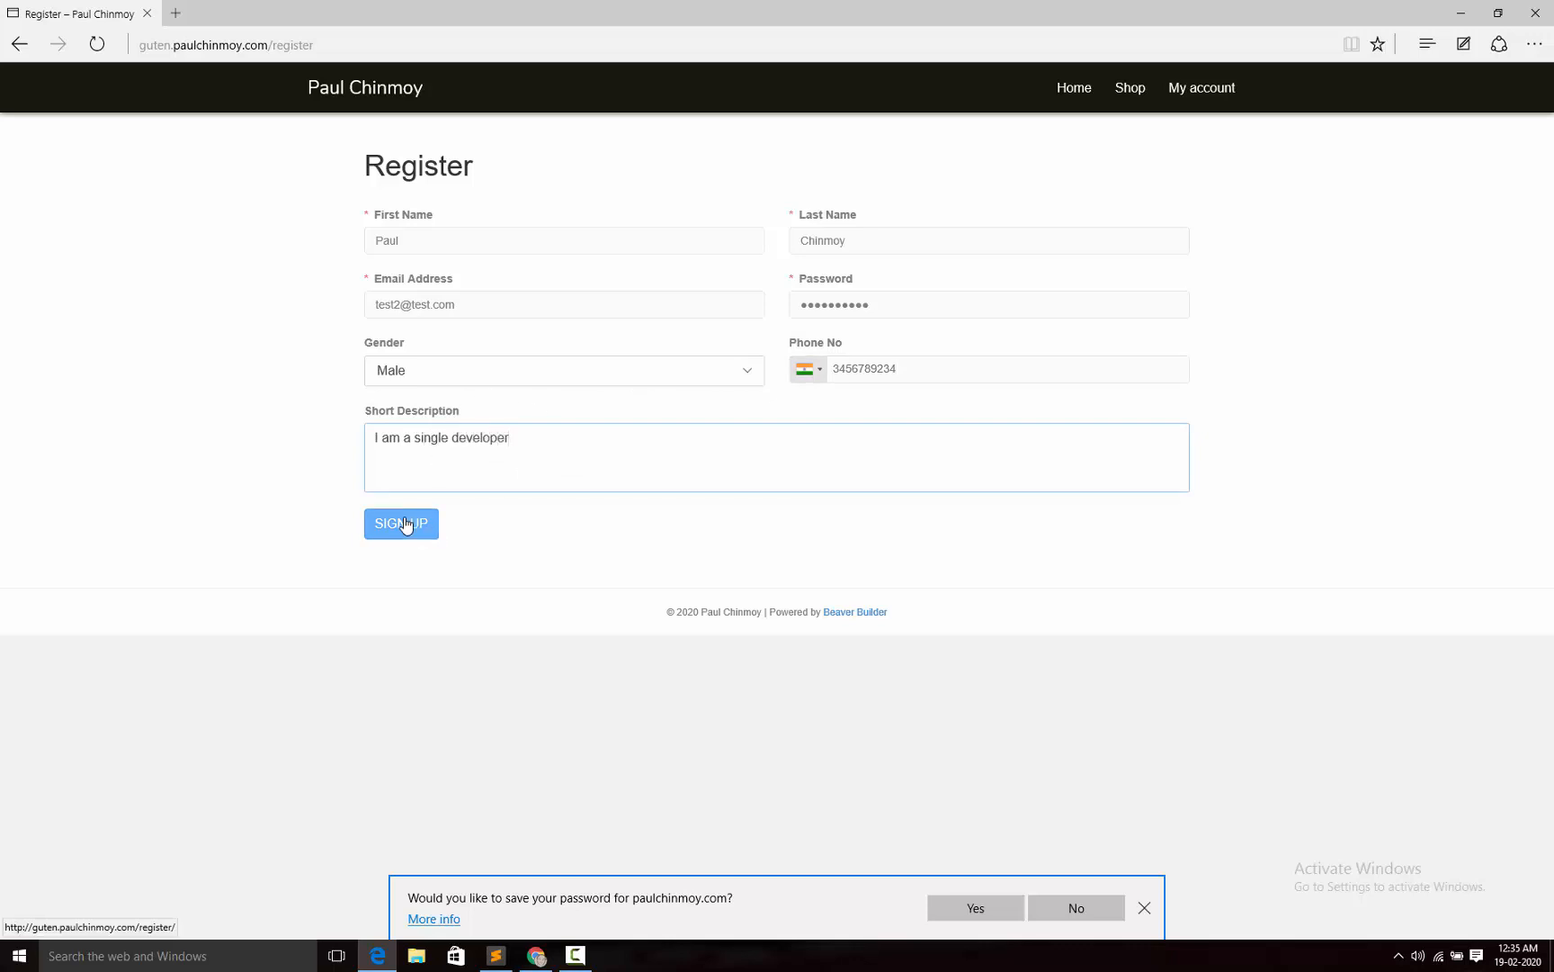
pyautogui.click(407, 524)
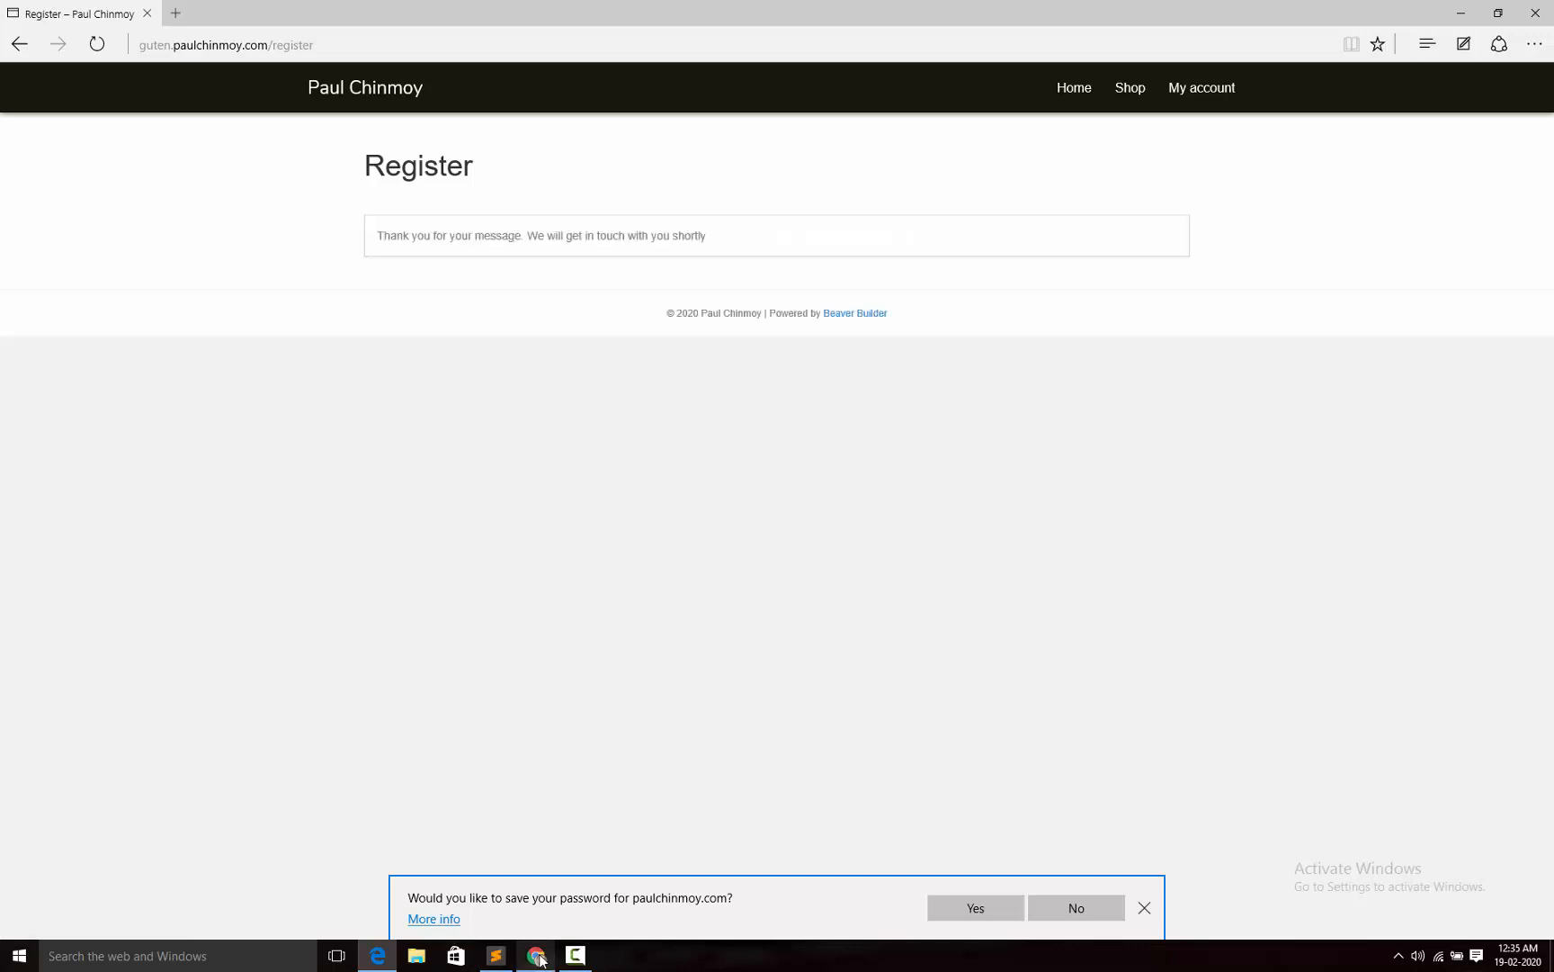
# - Open the newly registered user's profile from Users > All Users to check bio, gender and phone
pyautogui.click(538, 957)
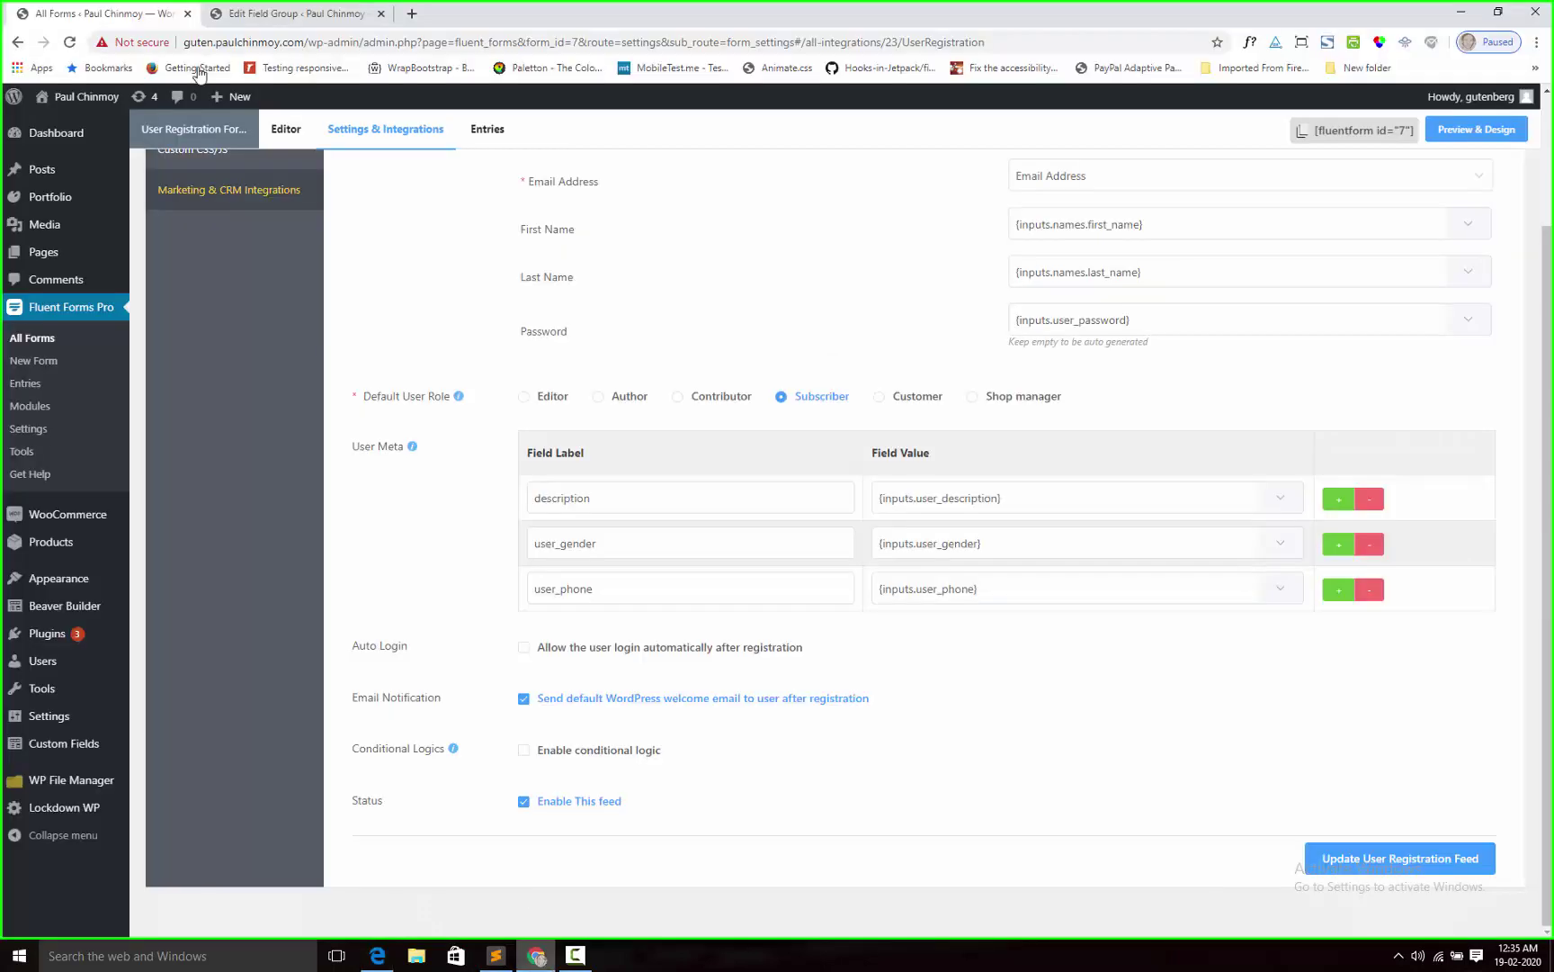
pyautogui.click(297, 13)
pyautogui.moveTo(42, 489)
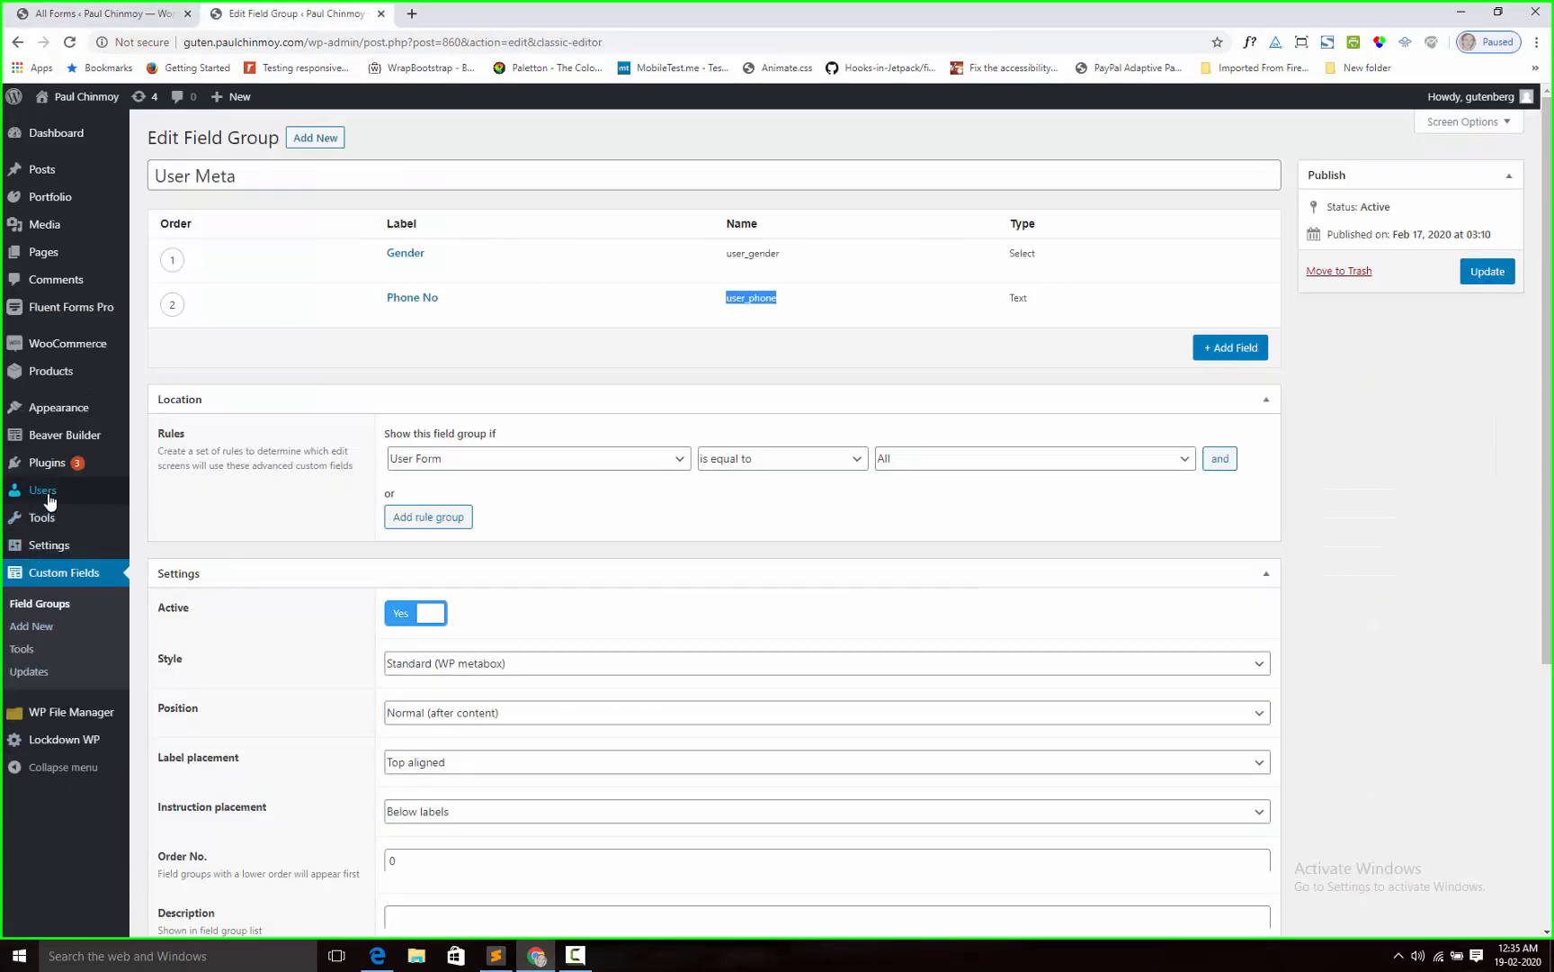
pyautogui.click(162, 492)
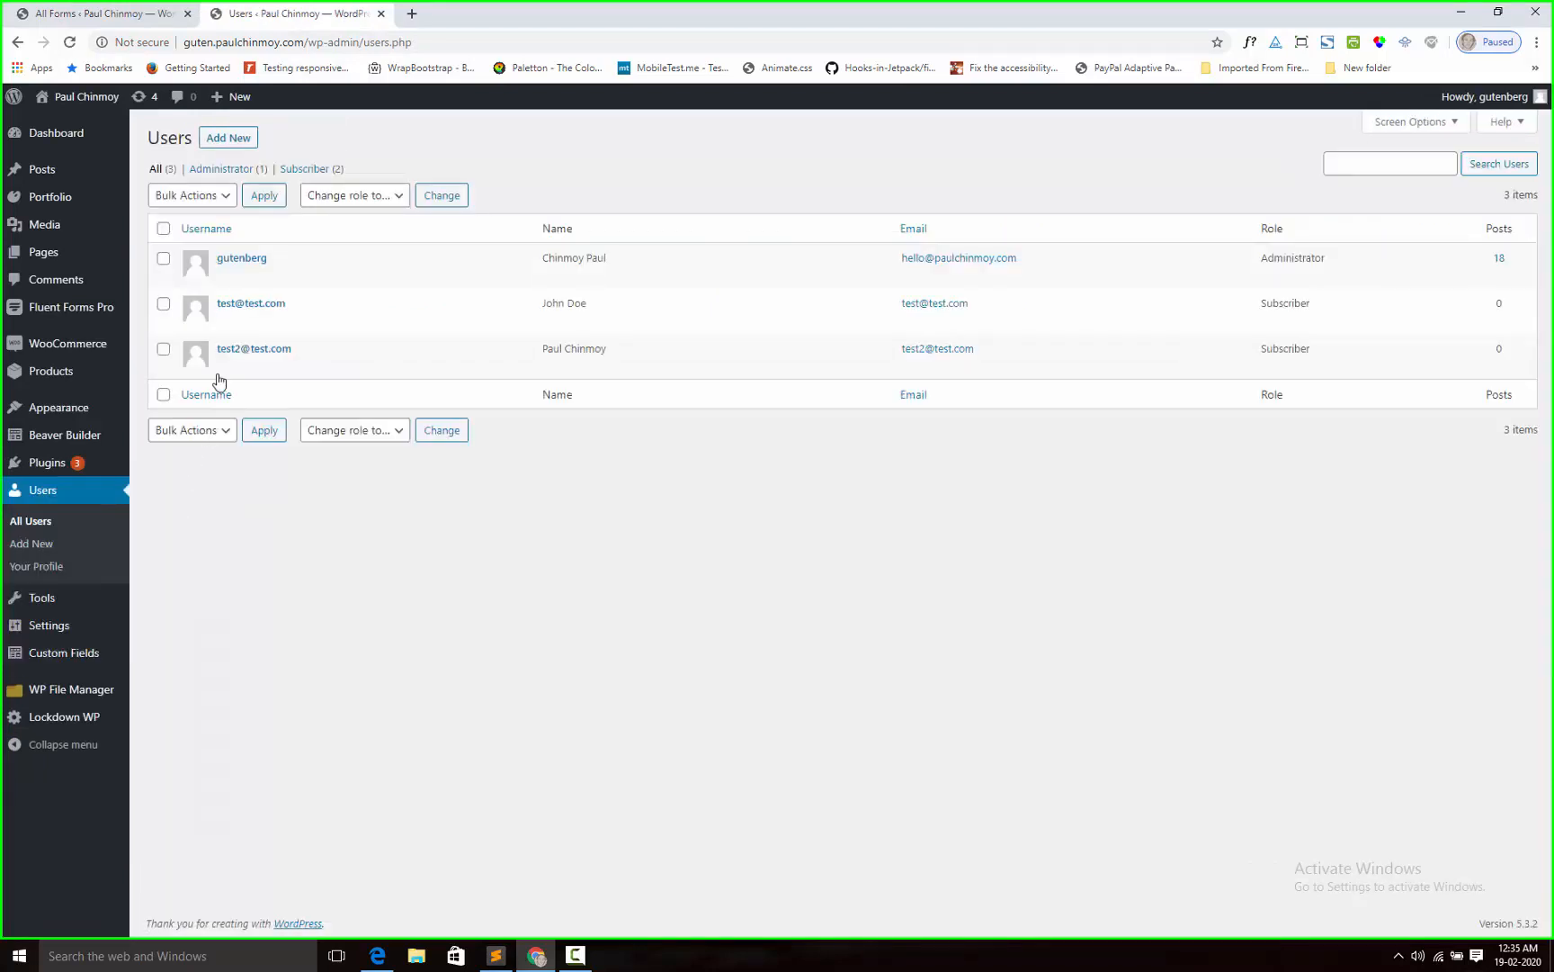
pyautogui.moveTo(571, 352)
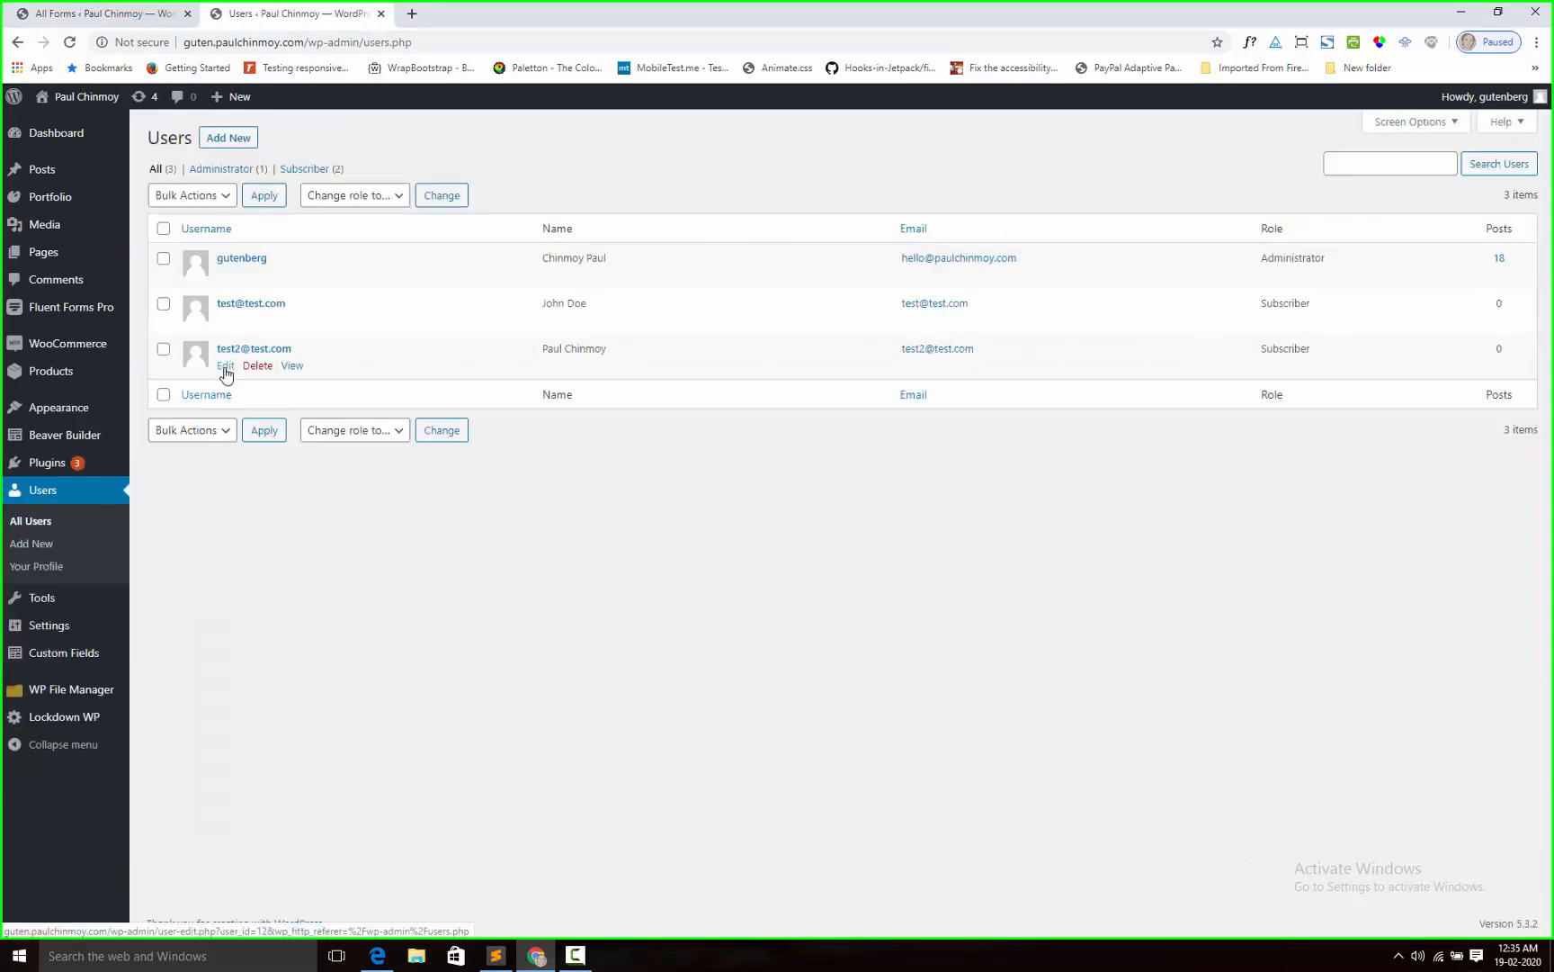
pyautogui.click(225, 367)
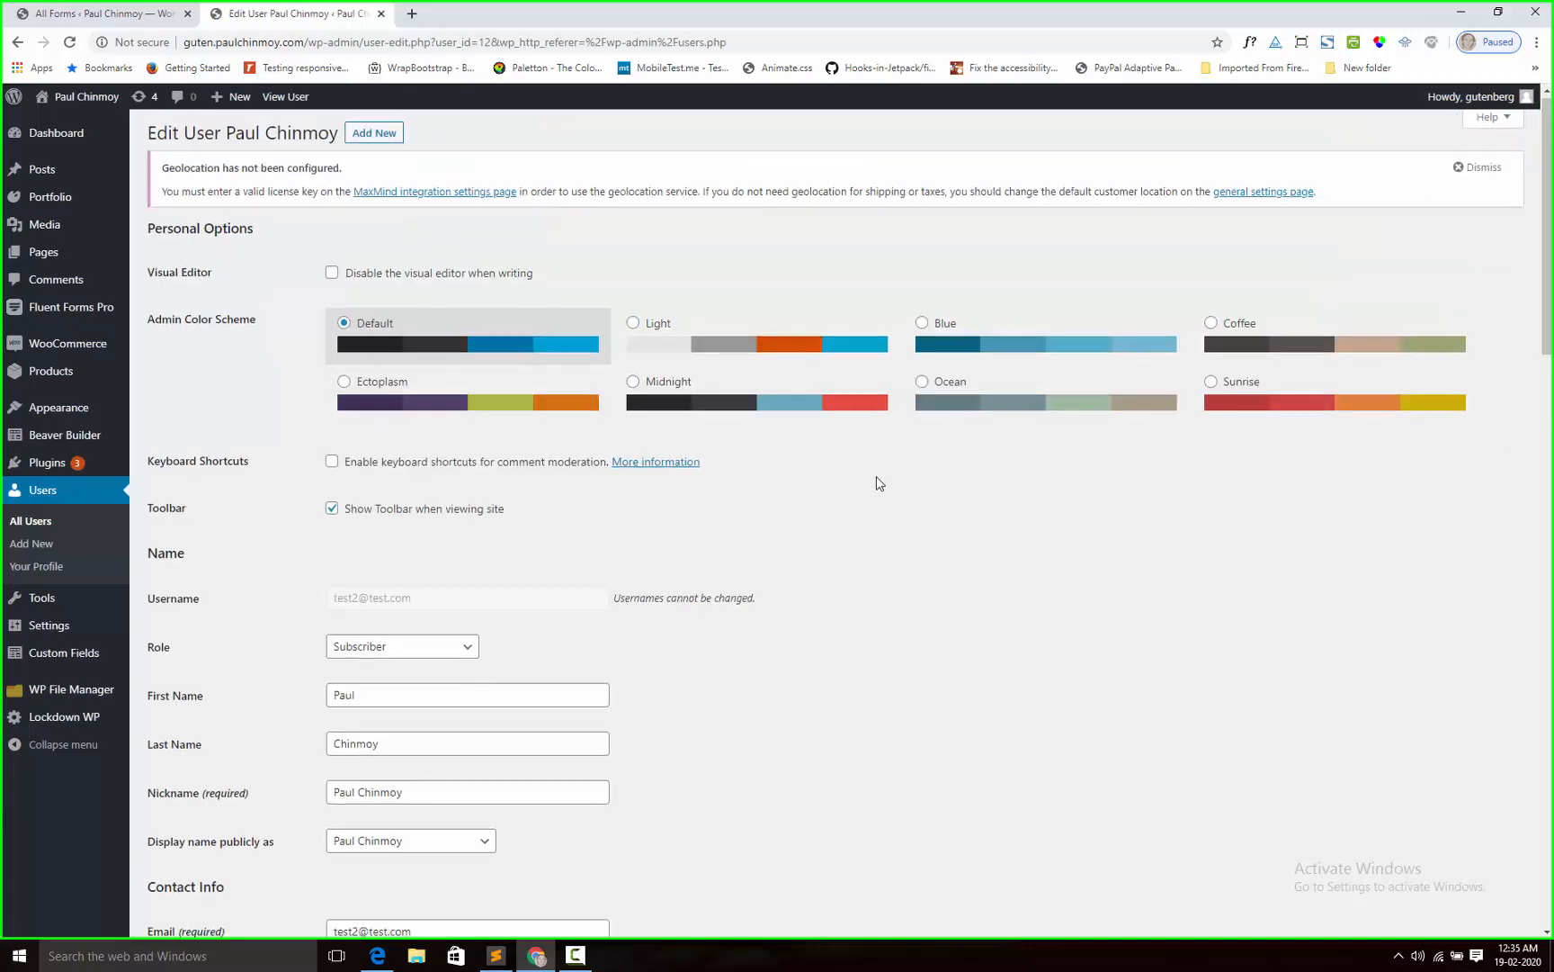
pyautogui.scroll(-2, 875, 477)
pyautogui.scroll(-3, 487, 474)
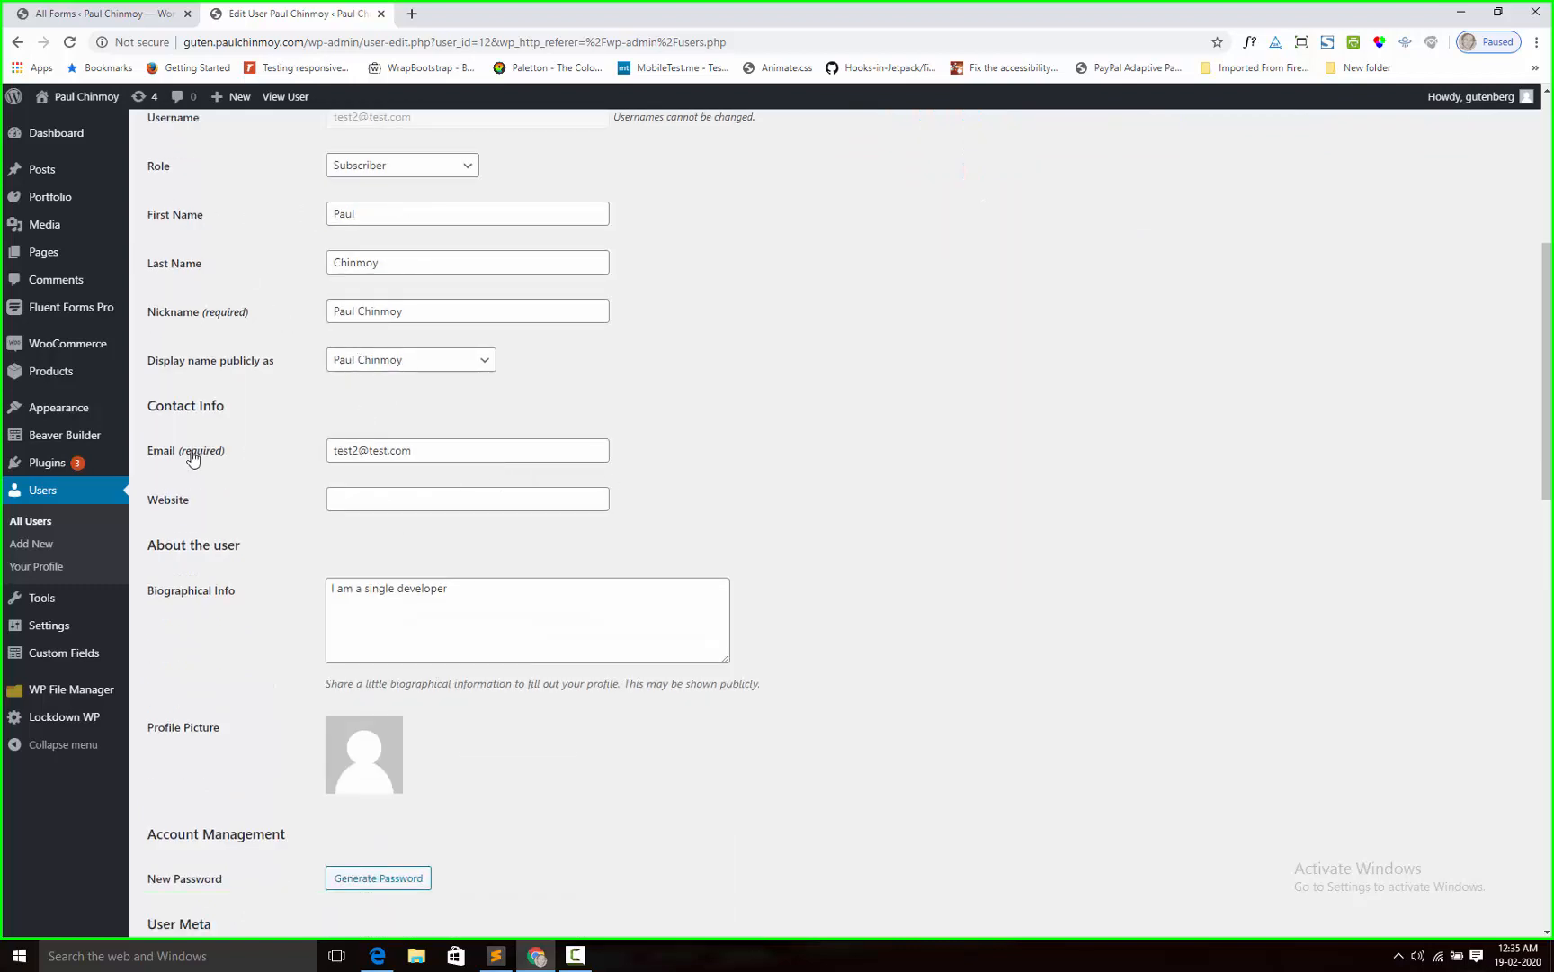
pyautogui.scroll(-3, 280, 385)
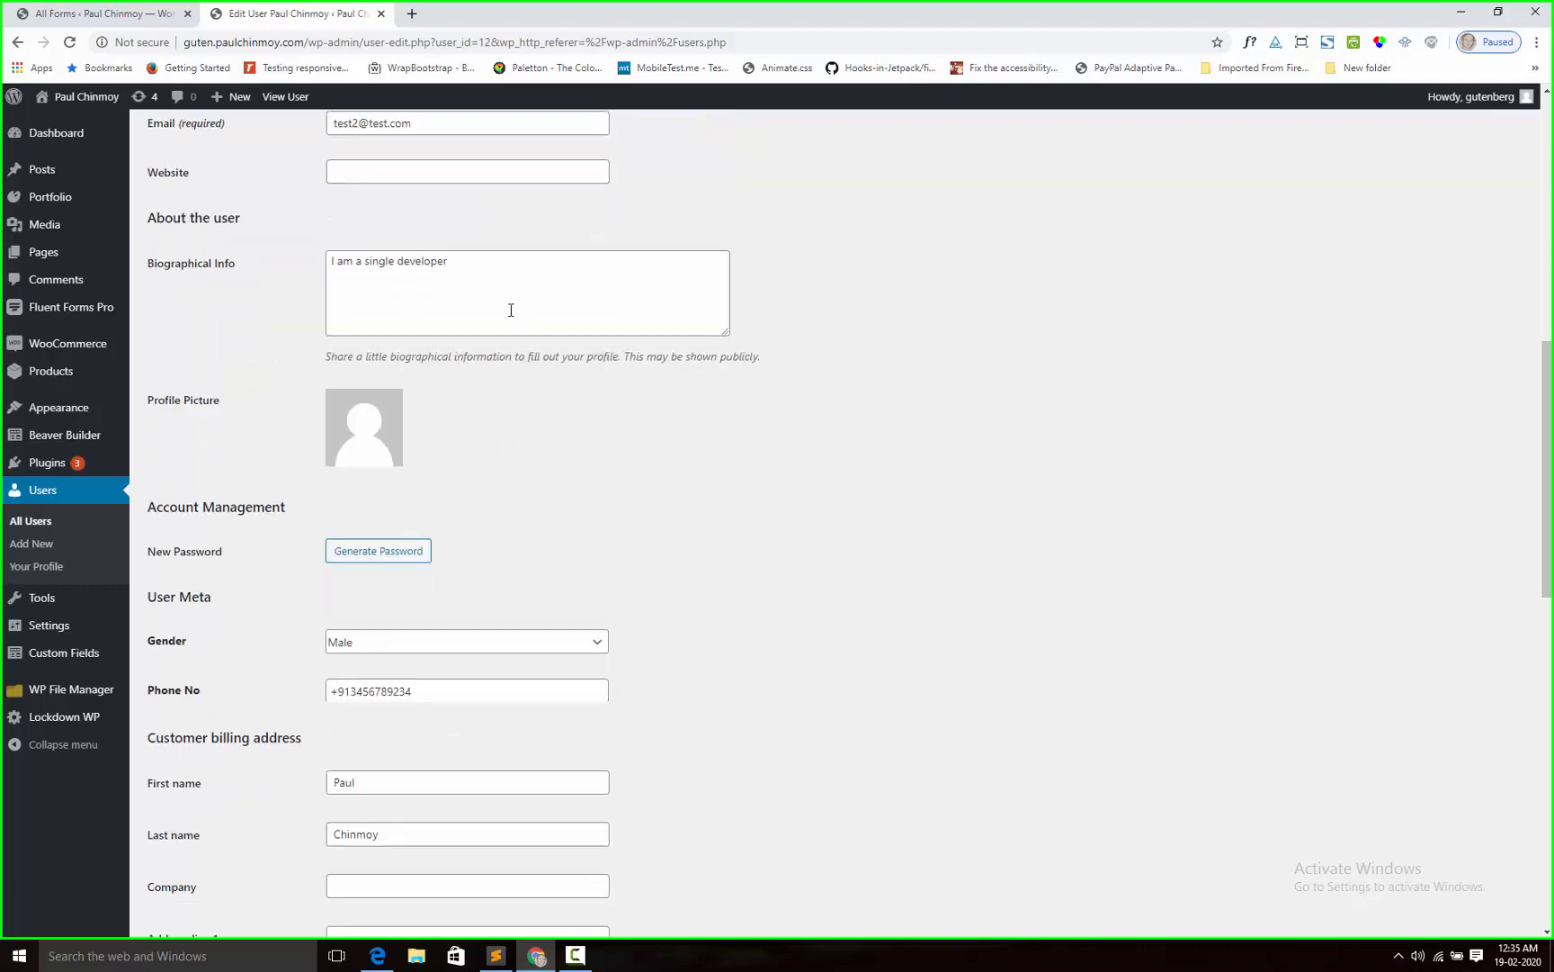
pyautogui.scroll(-2, 512, 314)
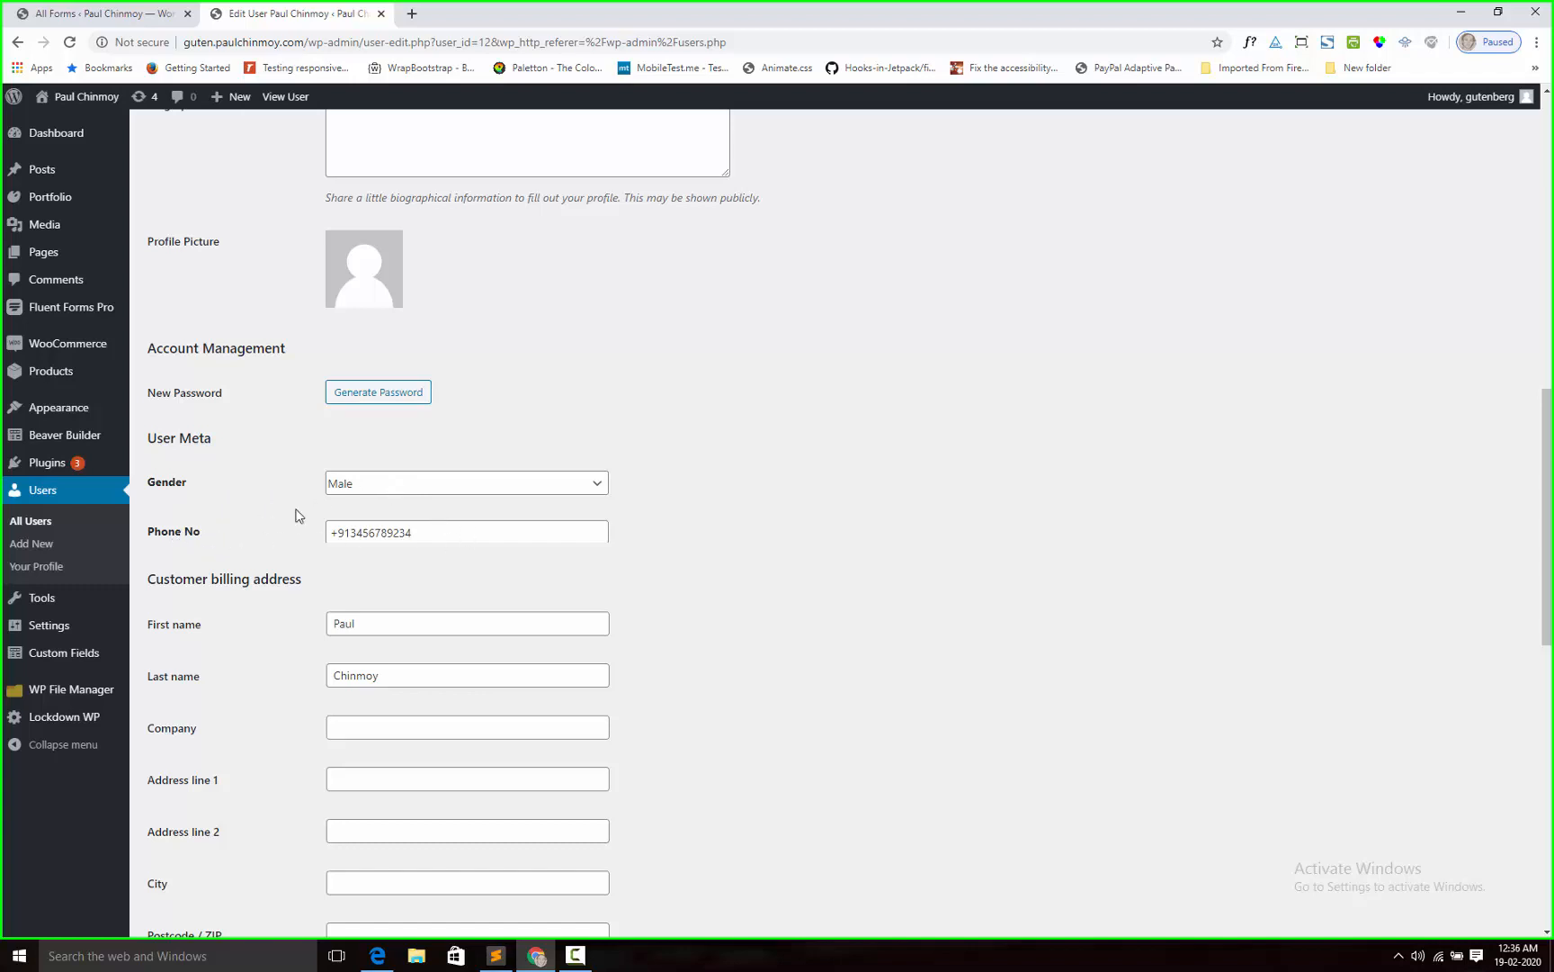
pyautogui.scroll(3, 644, 577)
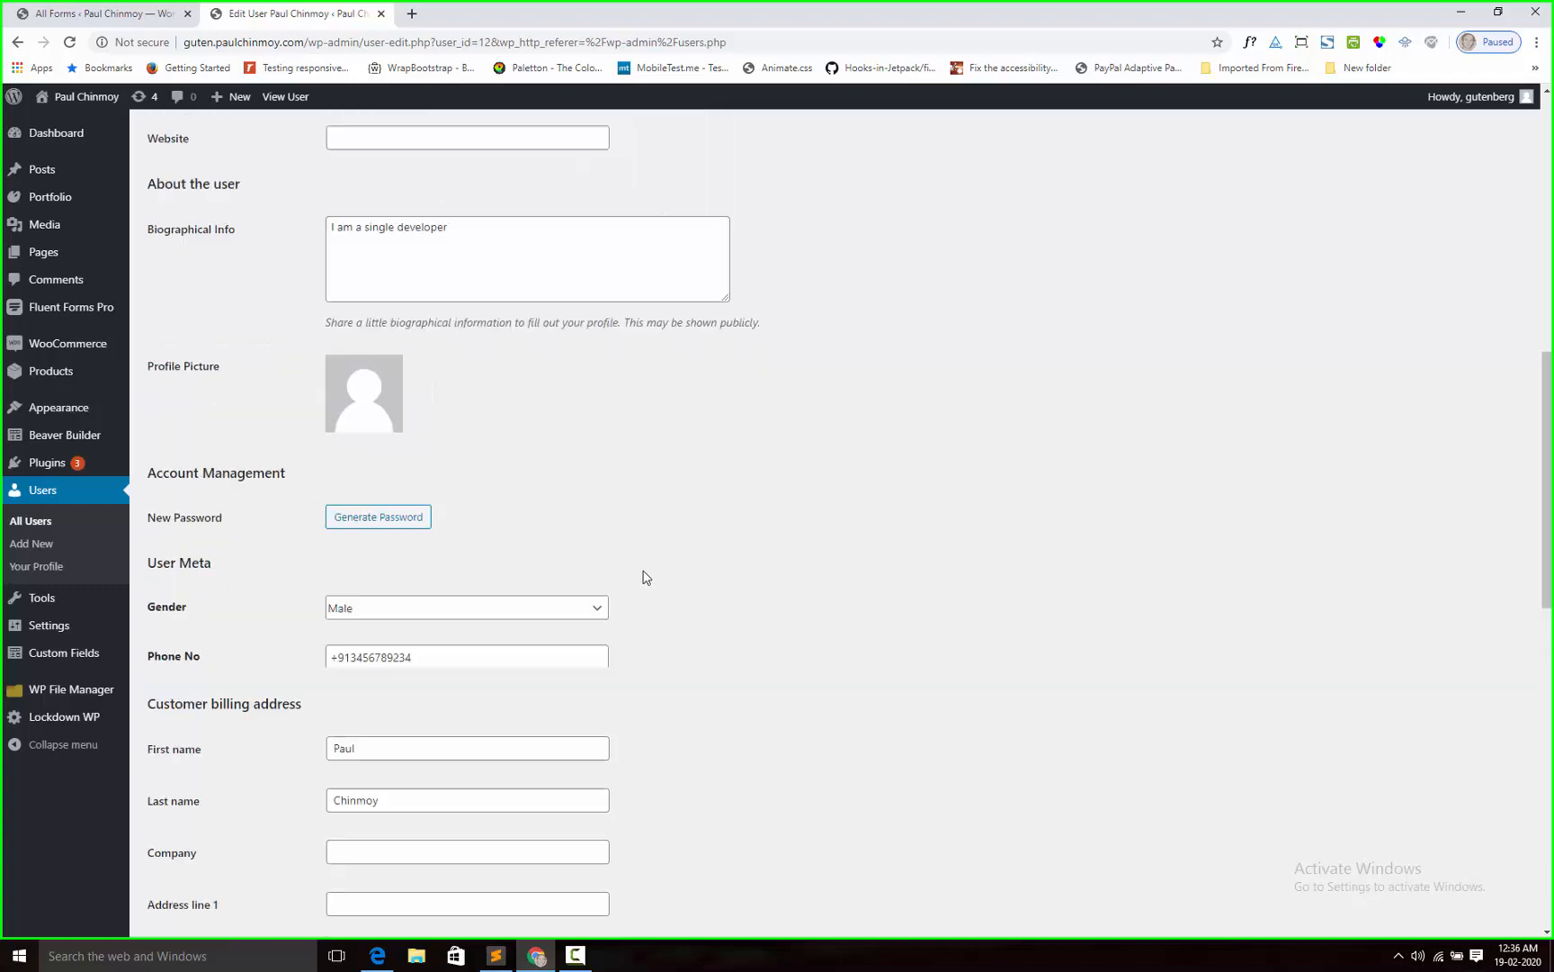
pyautogui.scroll(3, 643, 576)
pyautogui.scroll(4, 644, 576)
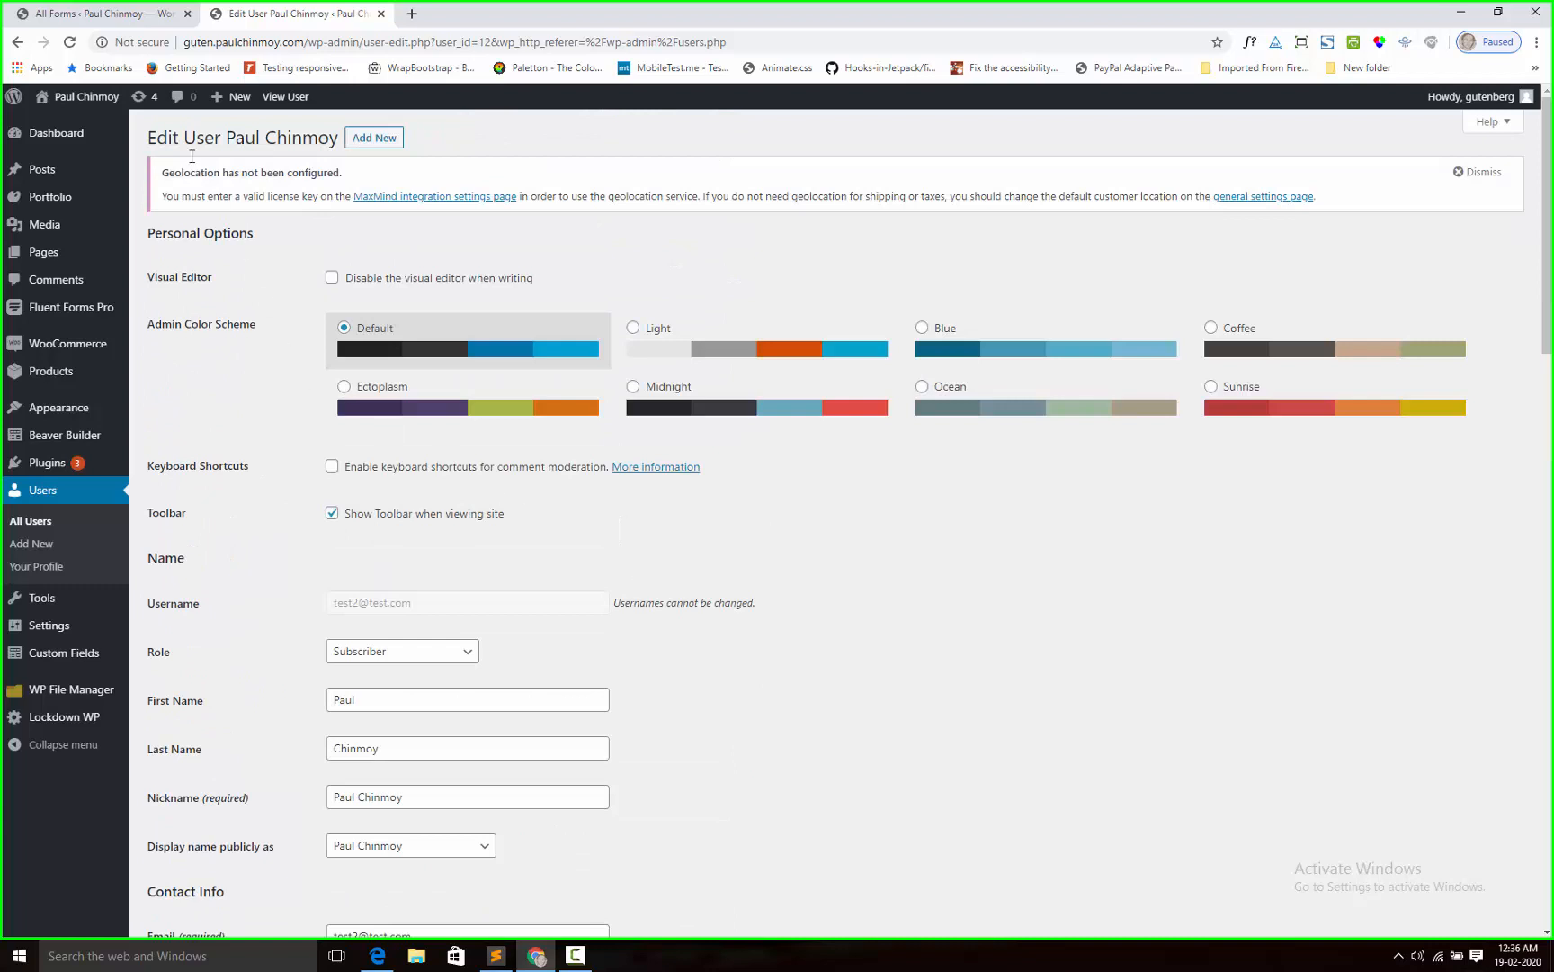
# - Return to the Registration Feed settings showing description, user_gender and user_phone mapped
pyautogui.click(116, 12)
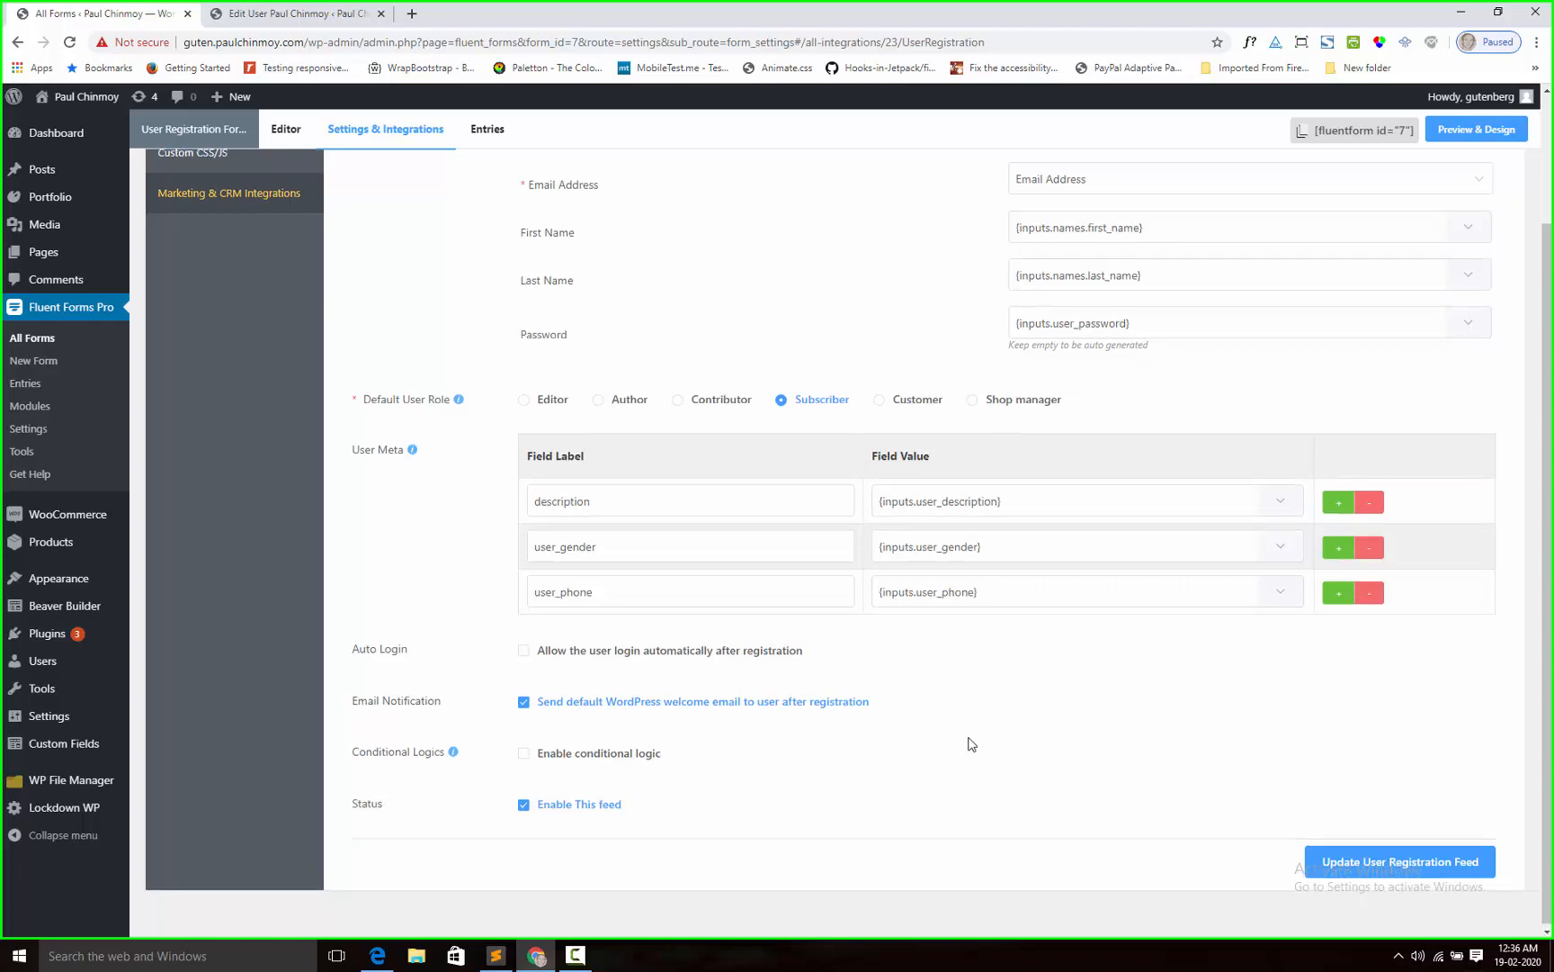
pyautogui.scroll(3, 978, 745)
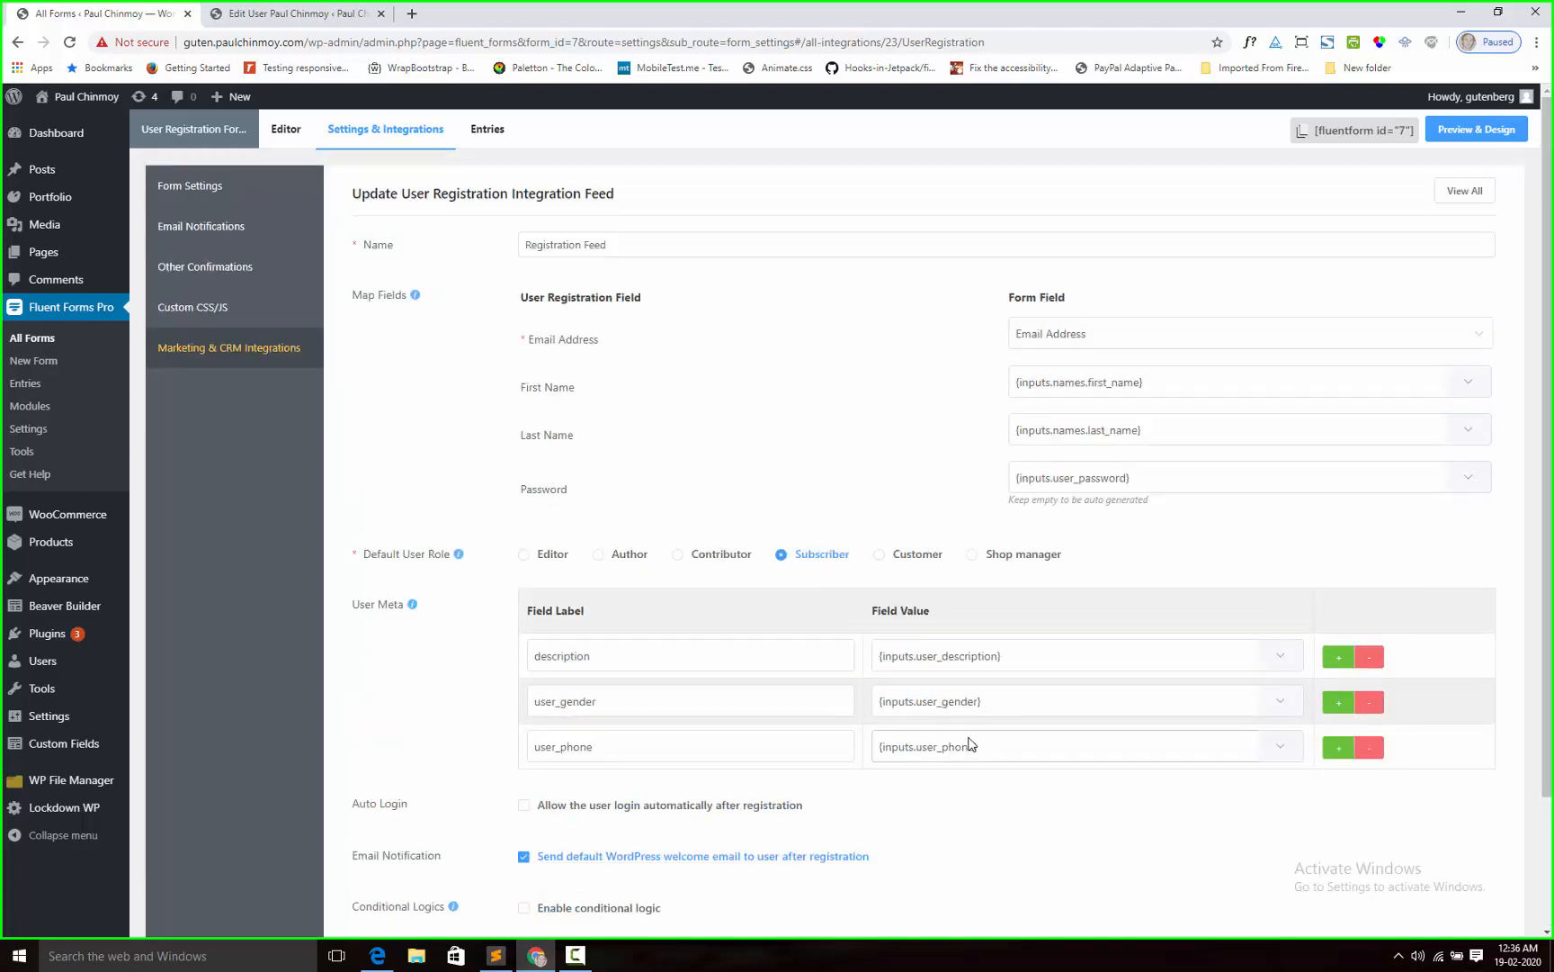